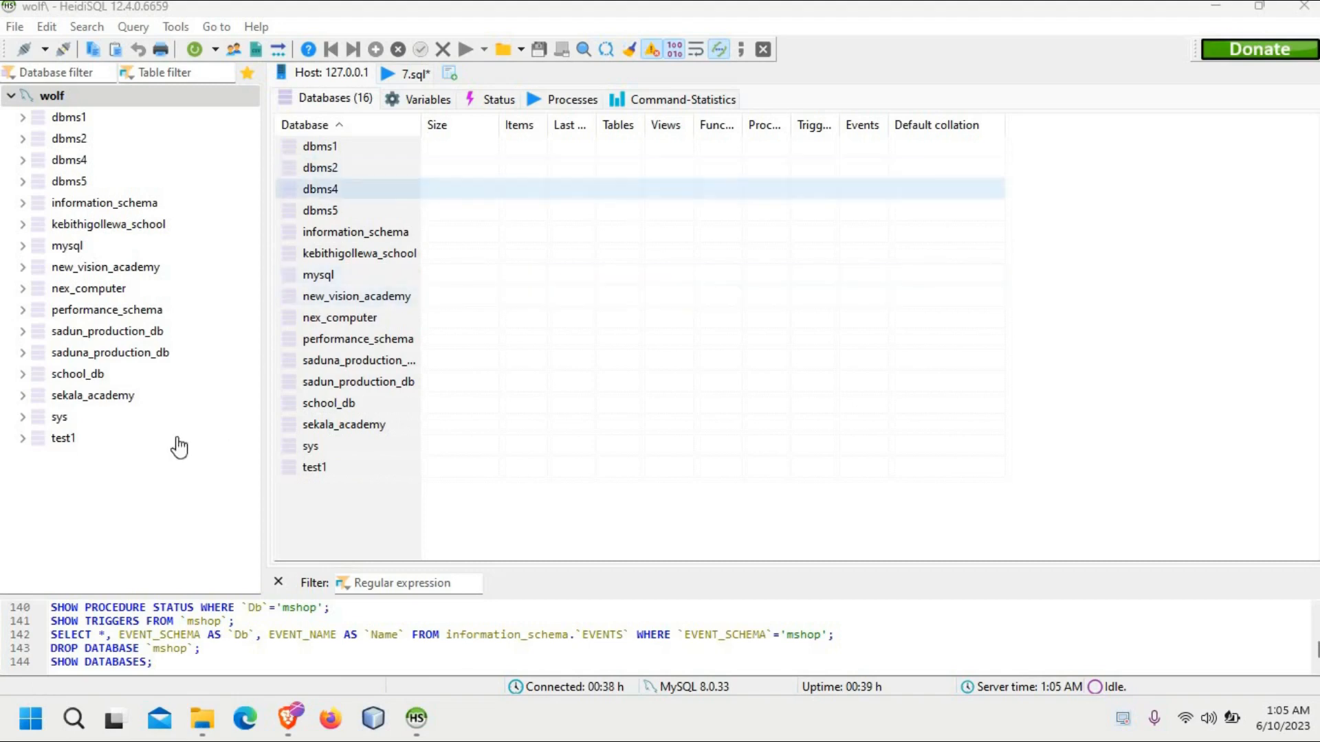
Step: Read the Question Set 08 PDF in the Brave browser, from the customer and product data to the listed tasks, and return to HeidiSQL
mouse_move(284, 714)
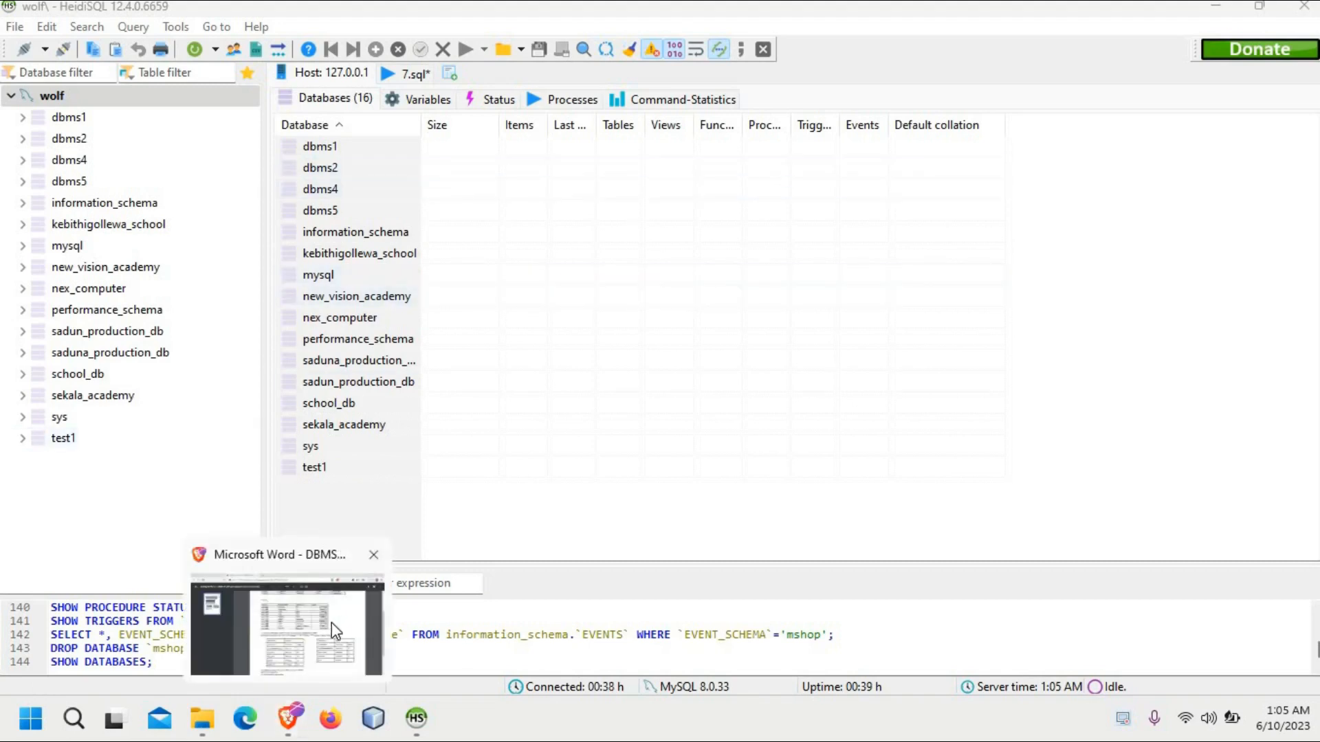
left_click(331, 621)
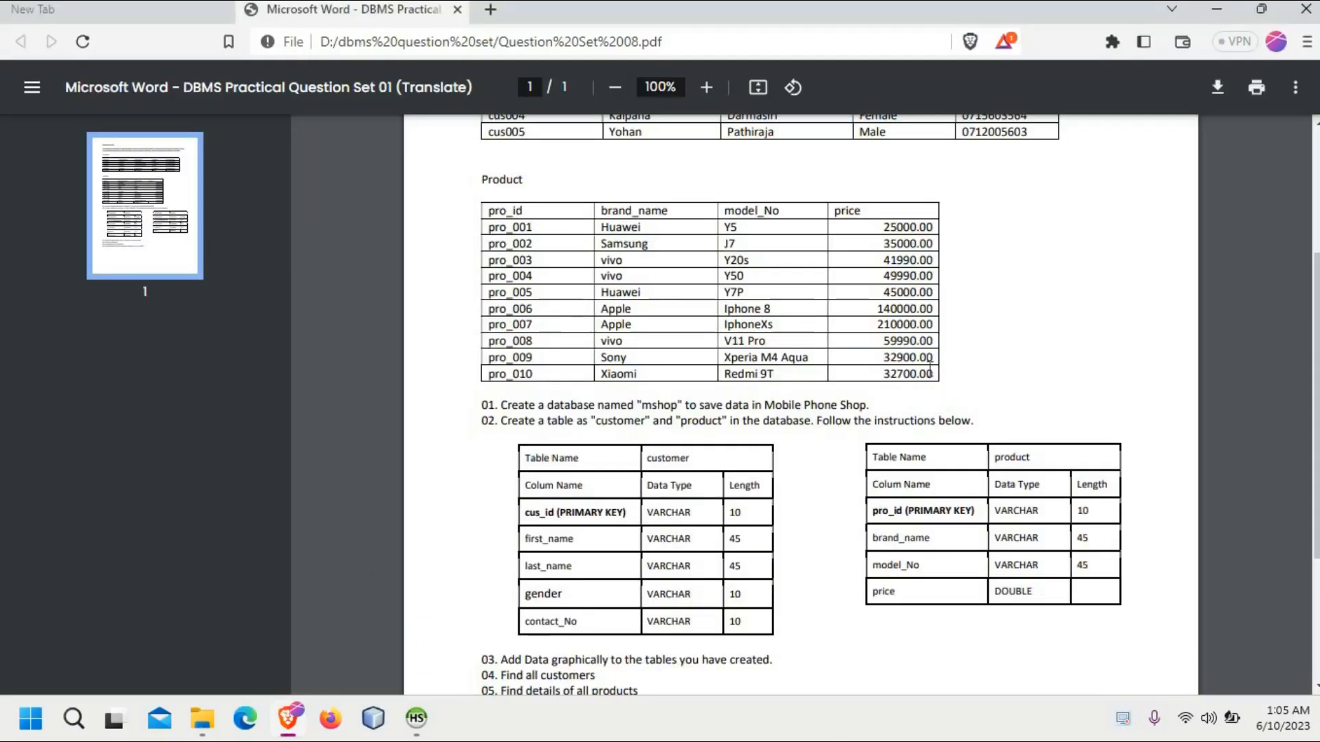
scroll(801, 406, "up", 1)
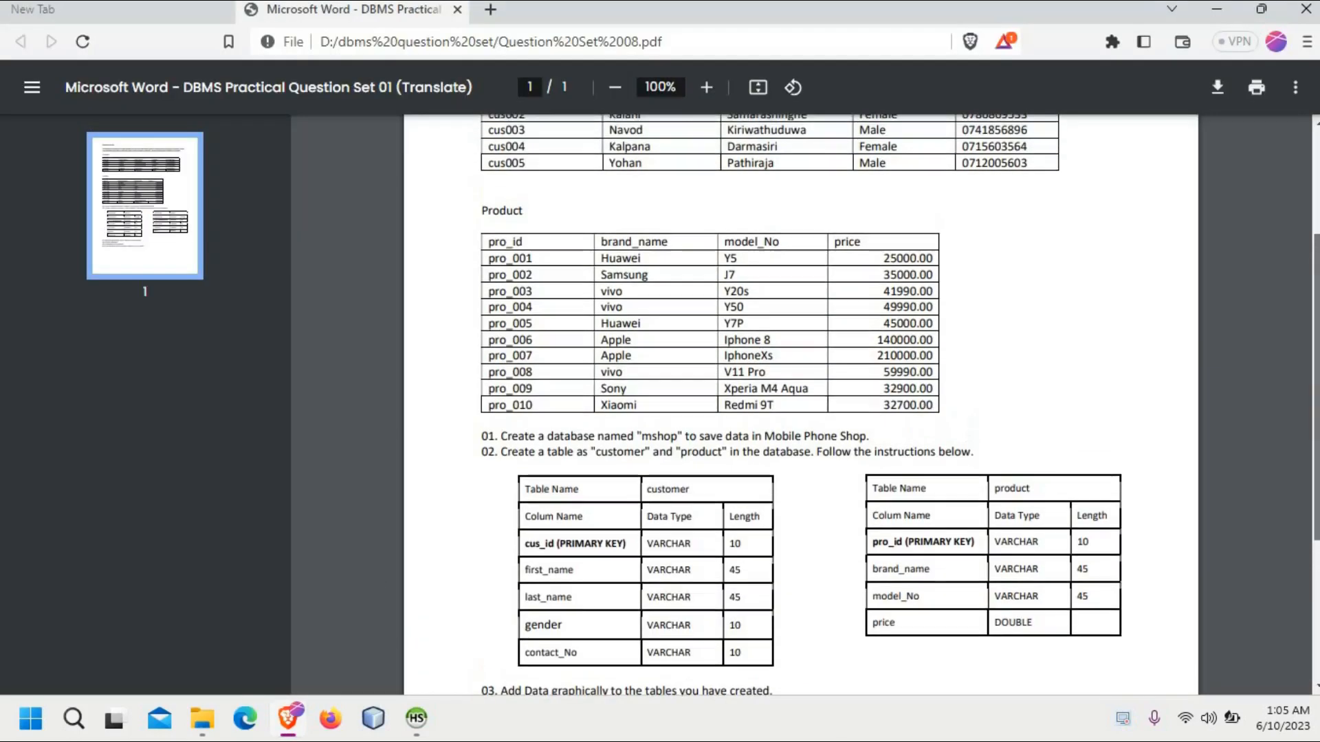
scroll(801, 406, "down", 3)
scroll(829, 286, "up", 5)
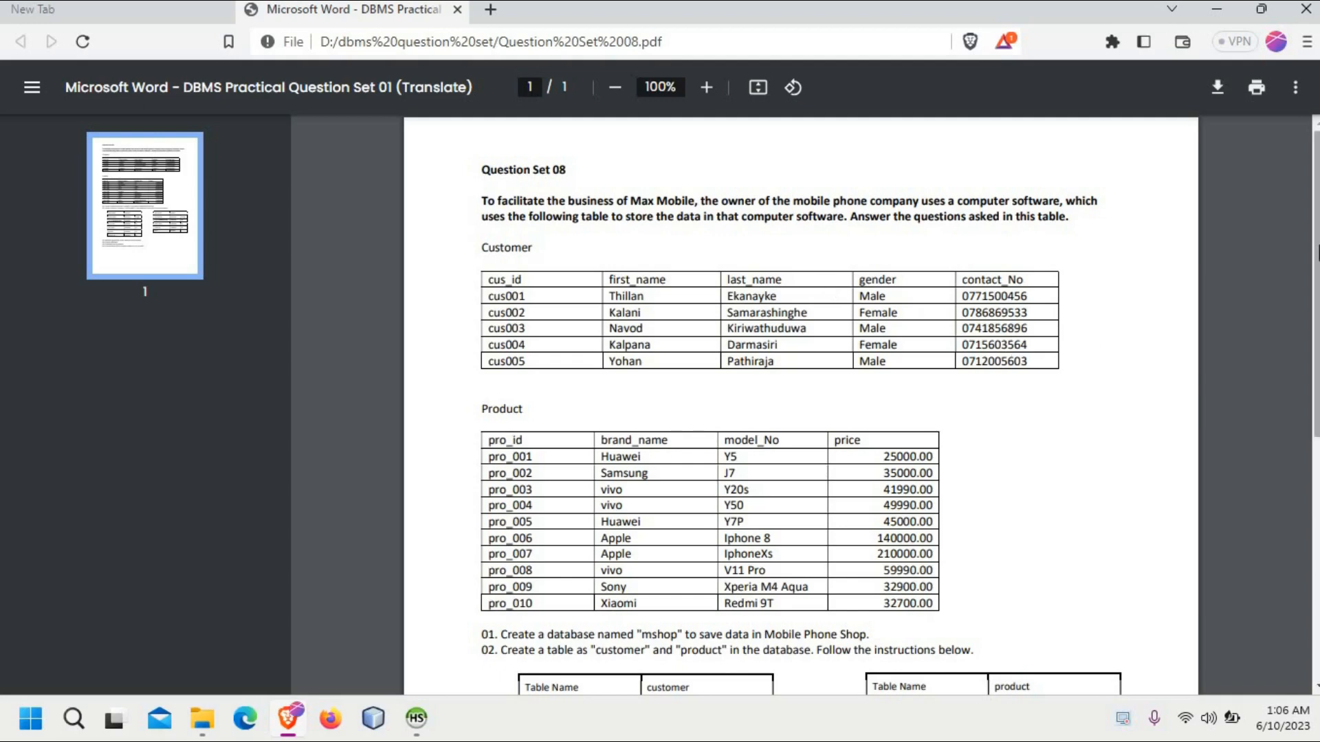
left_click_drag(1317, 255, 1309, 446)
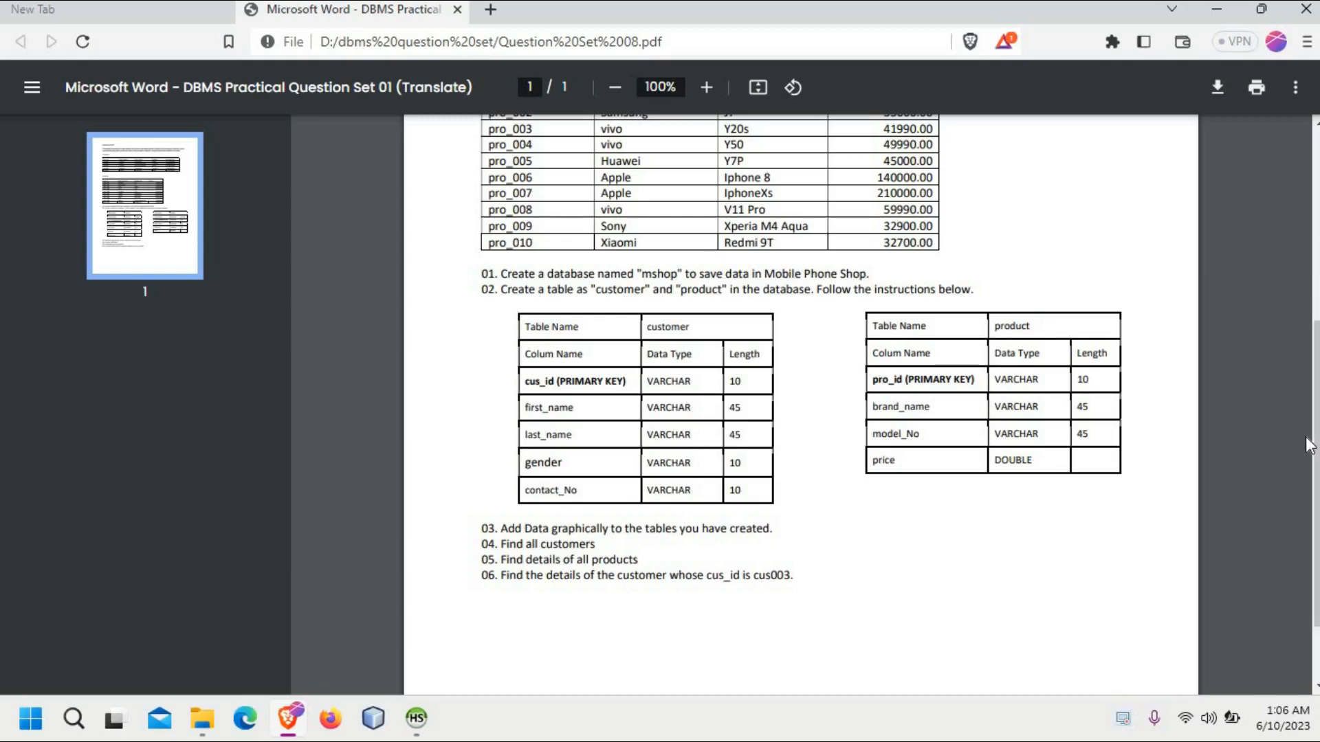
left_click(1230, 8)
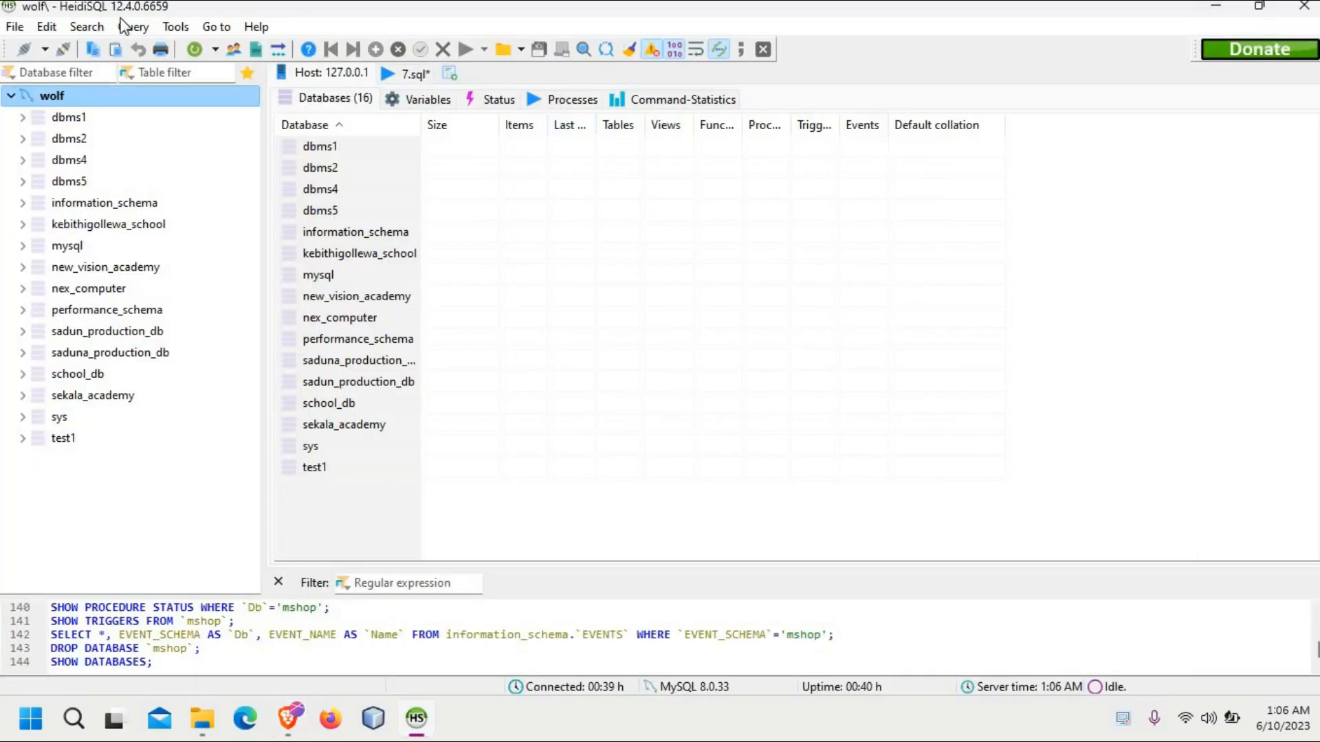
Step: Create a database named mshop on the wolf server with the default collation and select it
right_click(109, 99)
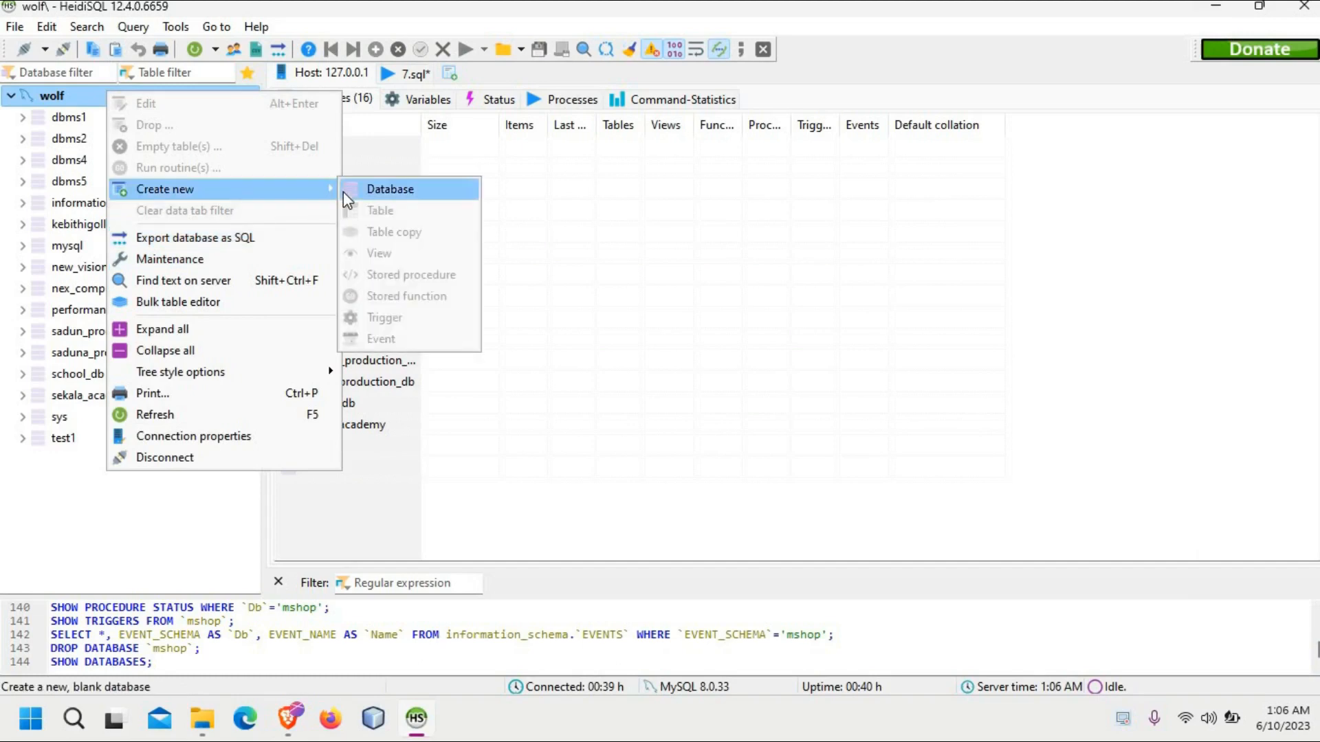
left_click(343, 192)
type("m")
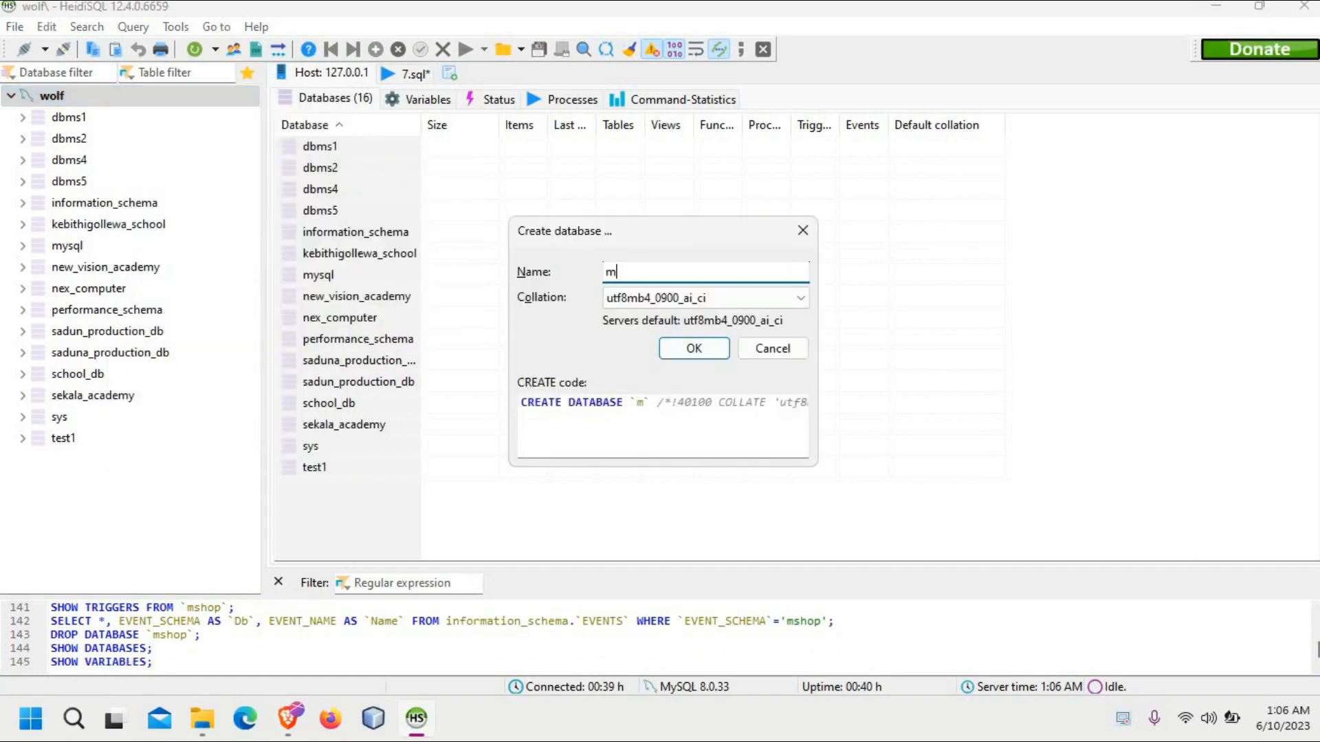
type("shop")
key("Return")
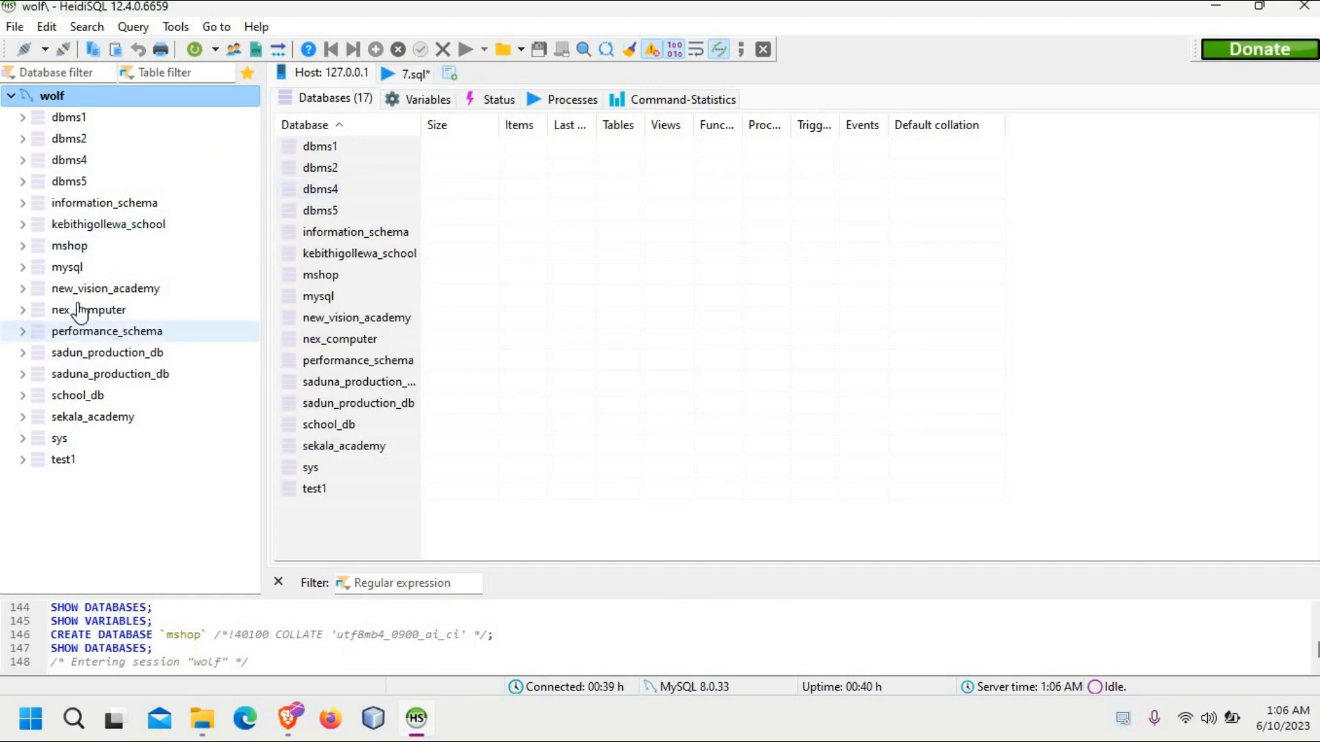
left_click(75, 247)
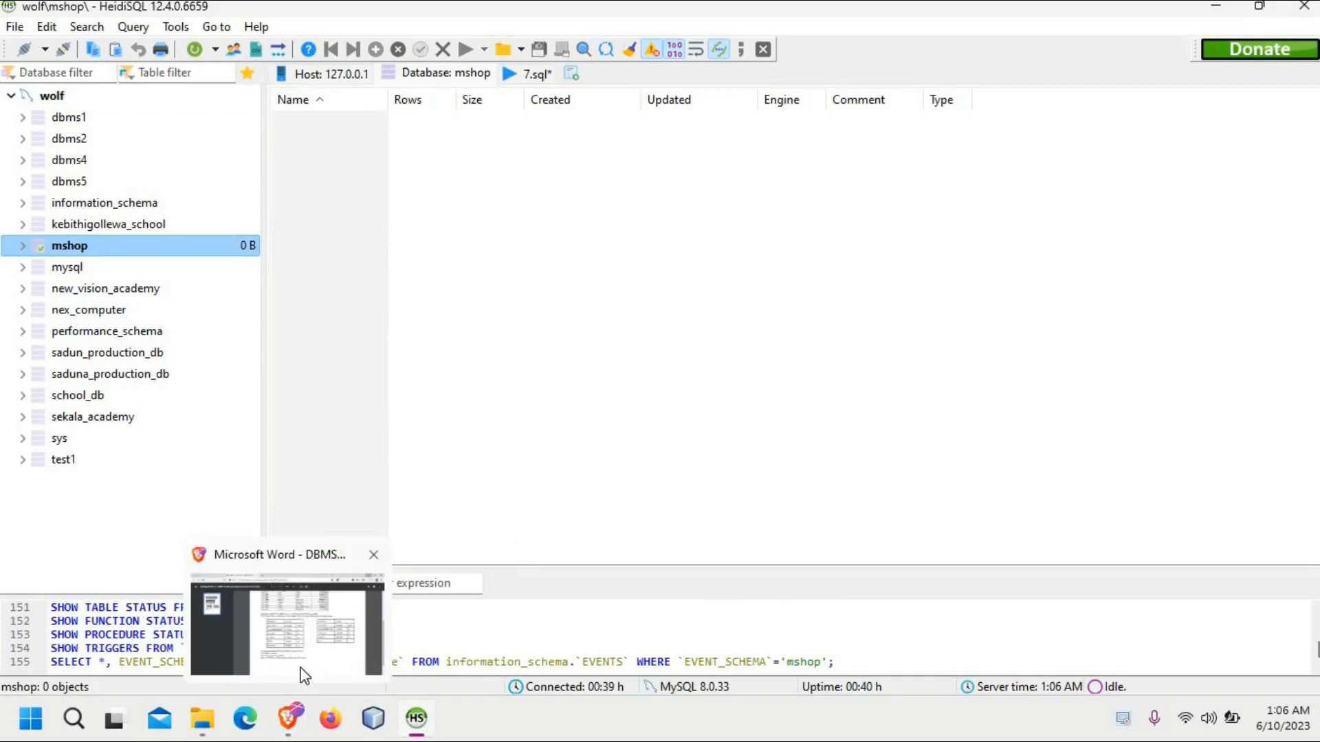
Step: Tile the question sheet's browser window and the HeidiSQL window side by side, each filling half the screen
left_click(301, 673)
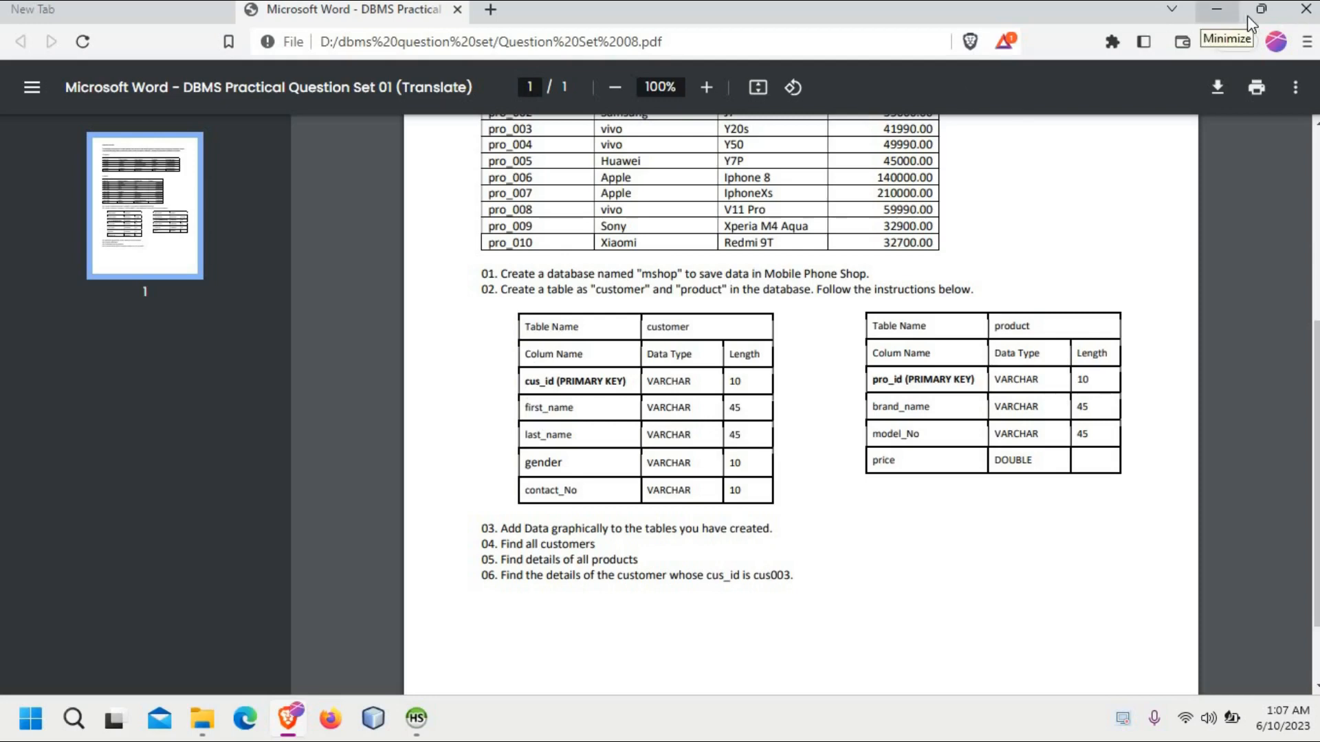
mouse_move(1260, 18)
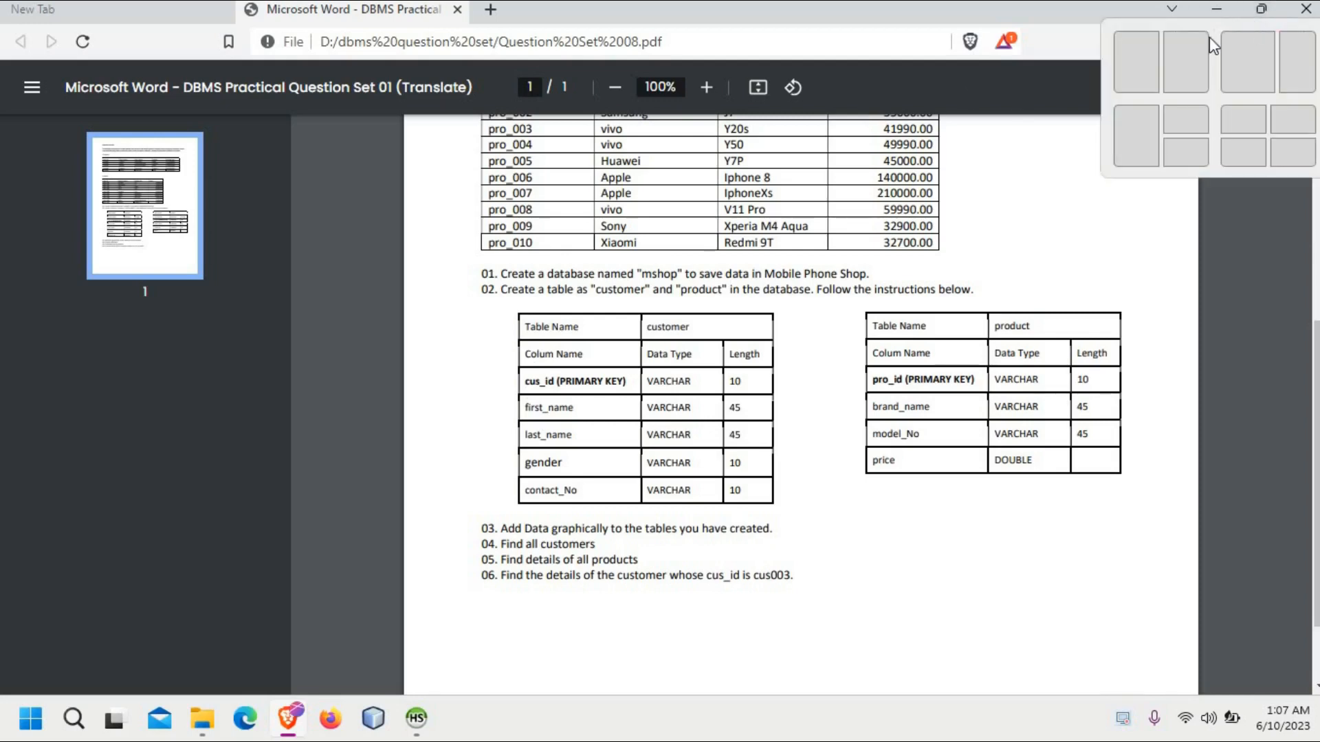
left_click(1166, 54)
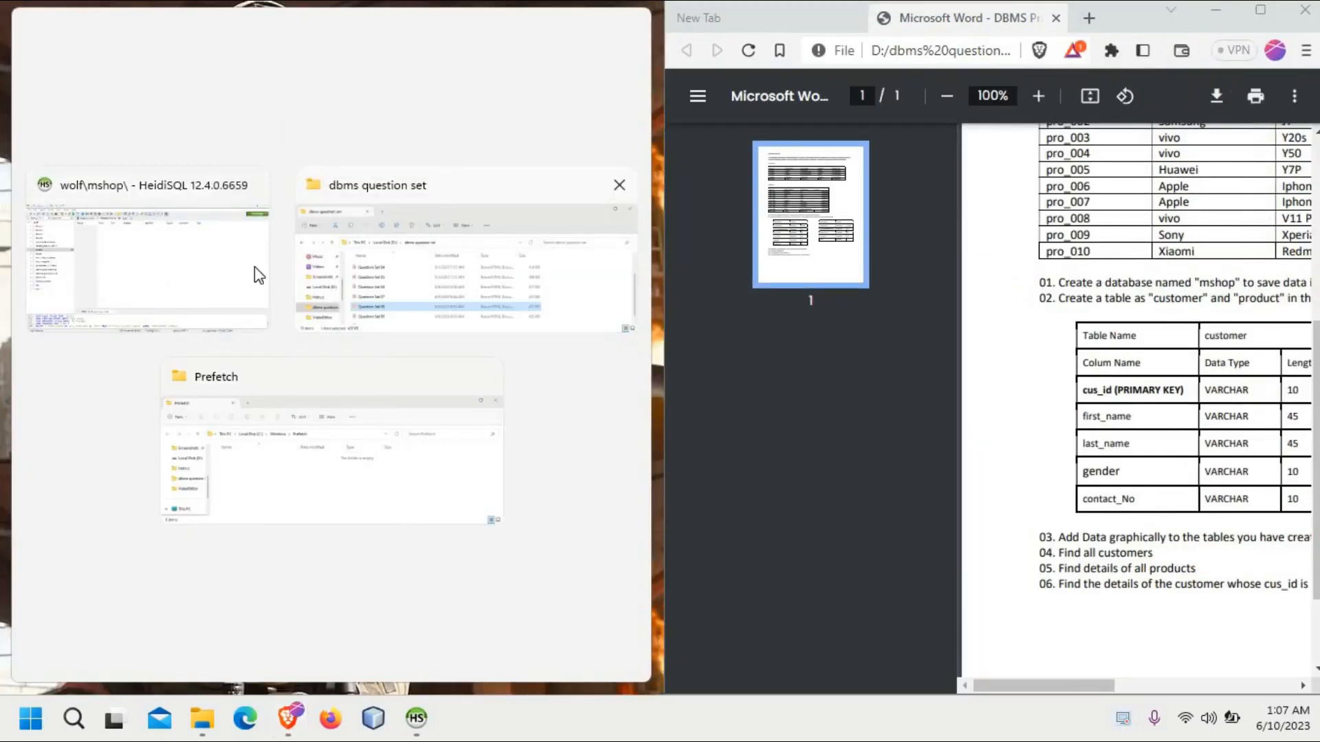
left_click(217, 277)
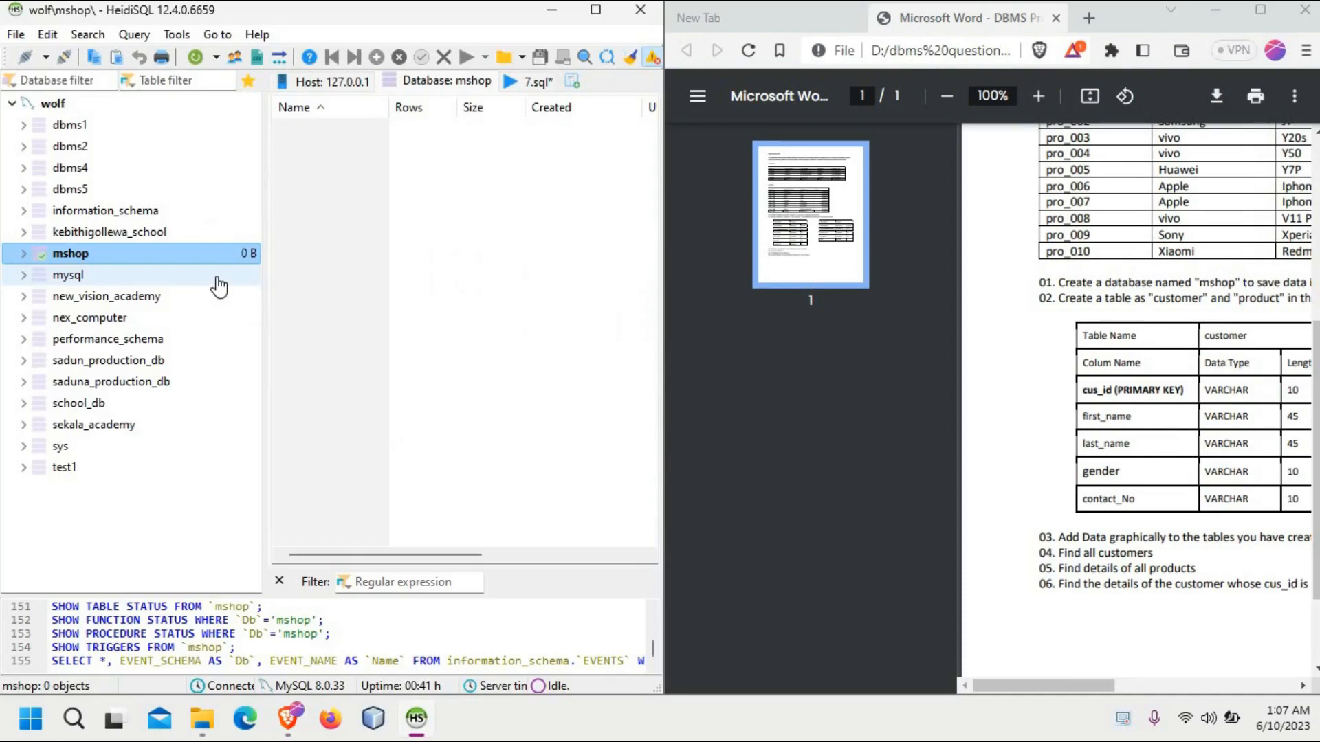
Step: Start a new table in the mshop database and name it customer, keeping the customer specification in the PDF in view
right_click(209, 252)
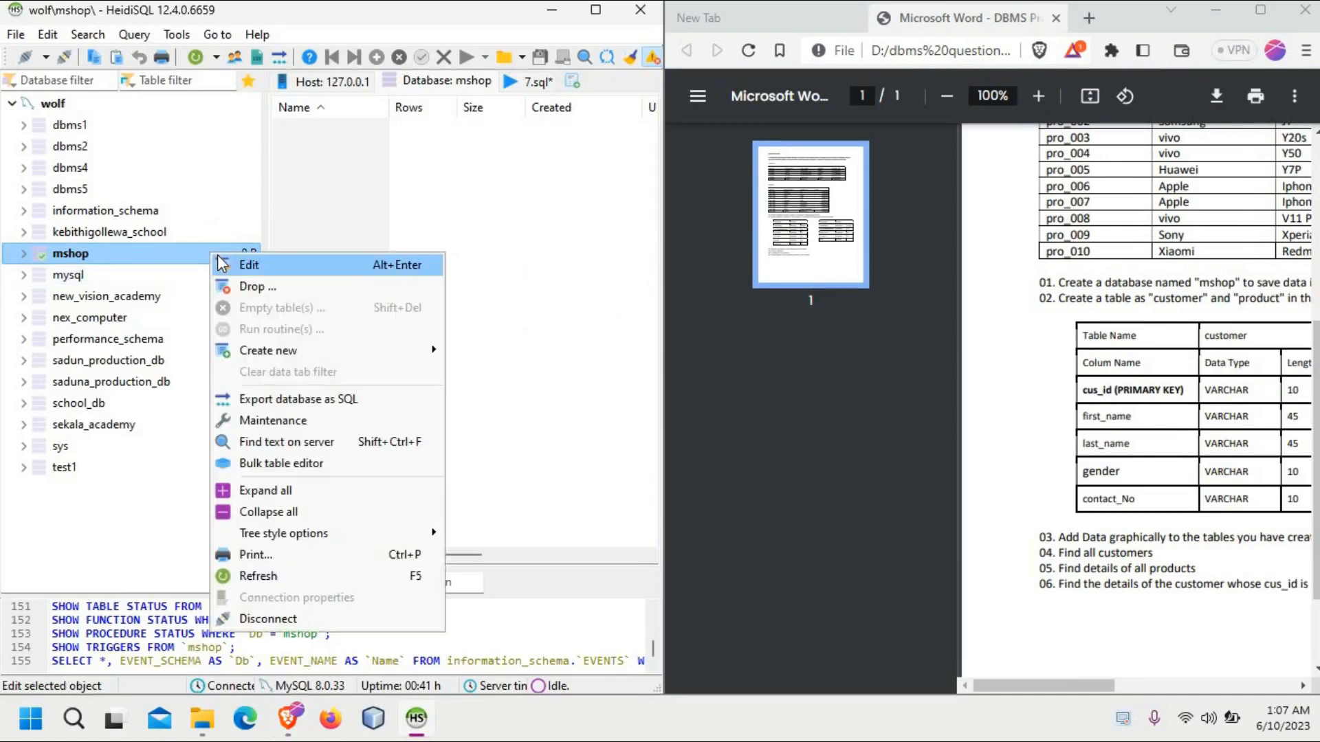
mouse_move(290, 352)
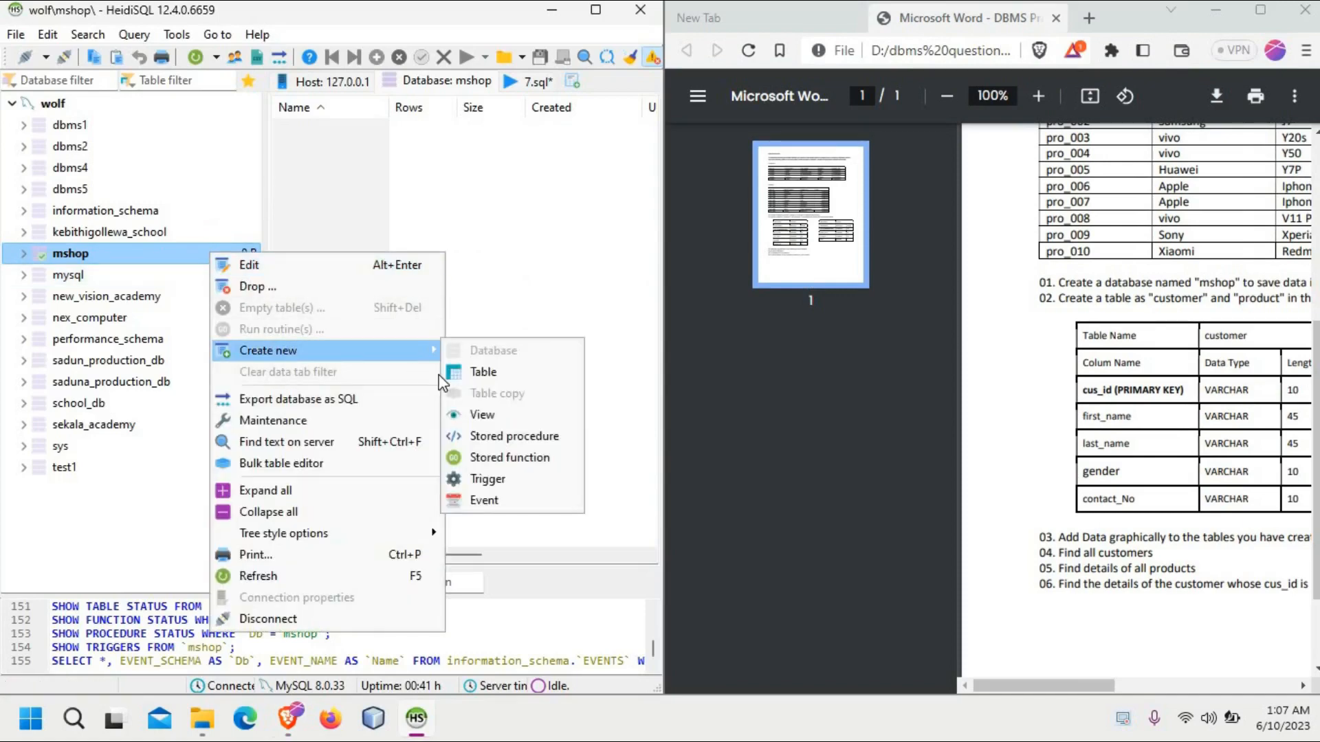
left_click(459, 372)
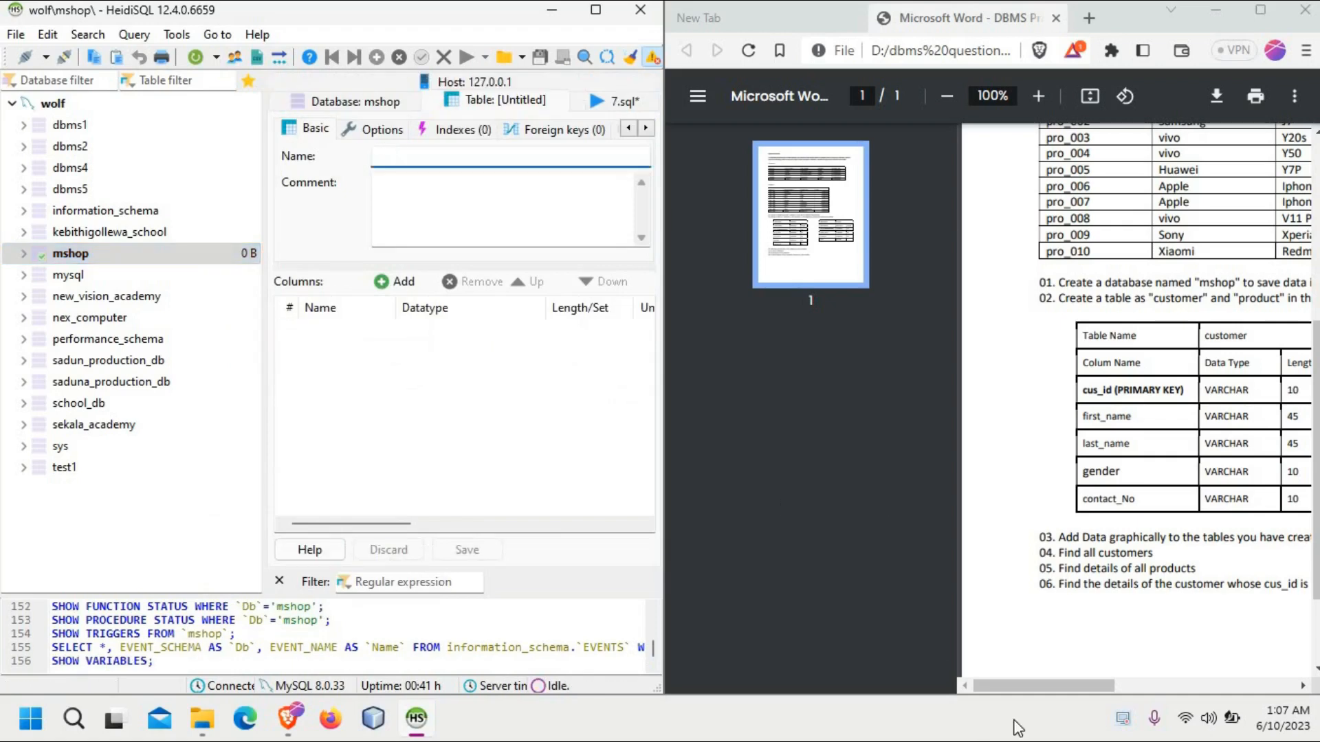
left_click_drag(1025, 686, 1062, 683)
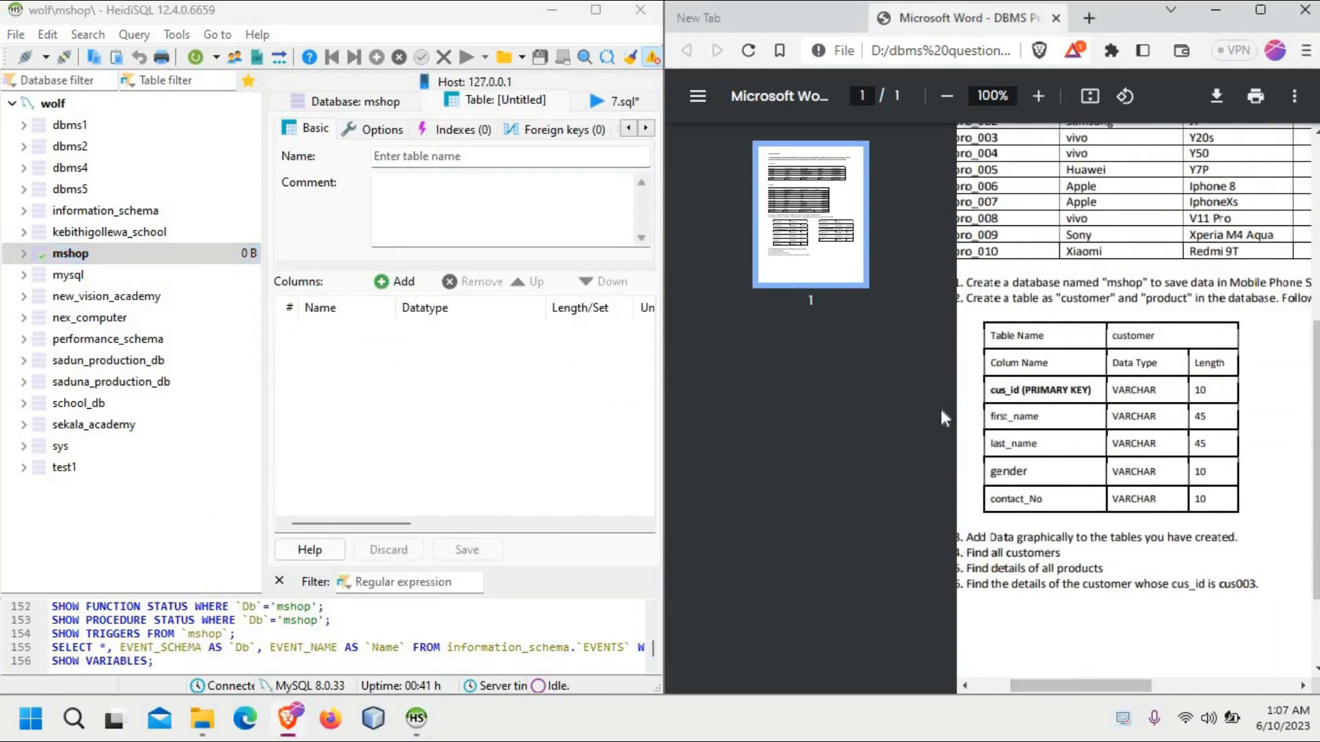
left_click(448, 153)
type("c")
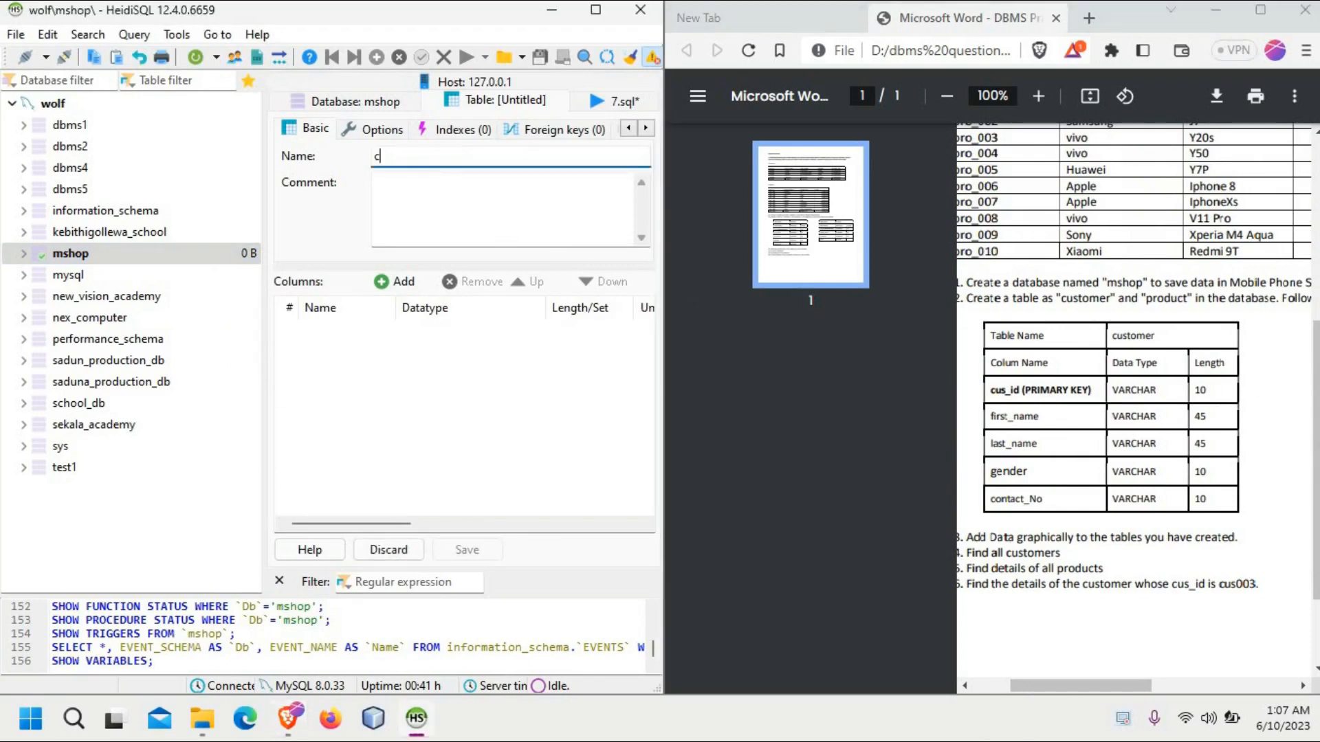
type("ustomer")
Step: Add a column named cus_id to the customer table and set its length to 10
left_click(400, 290)
key("BackSpace")
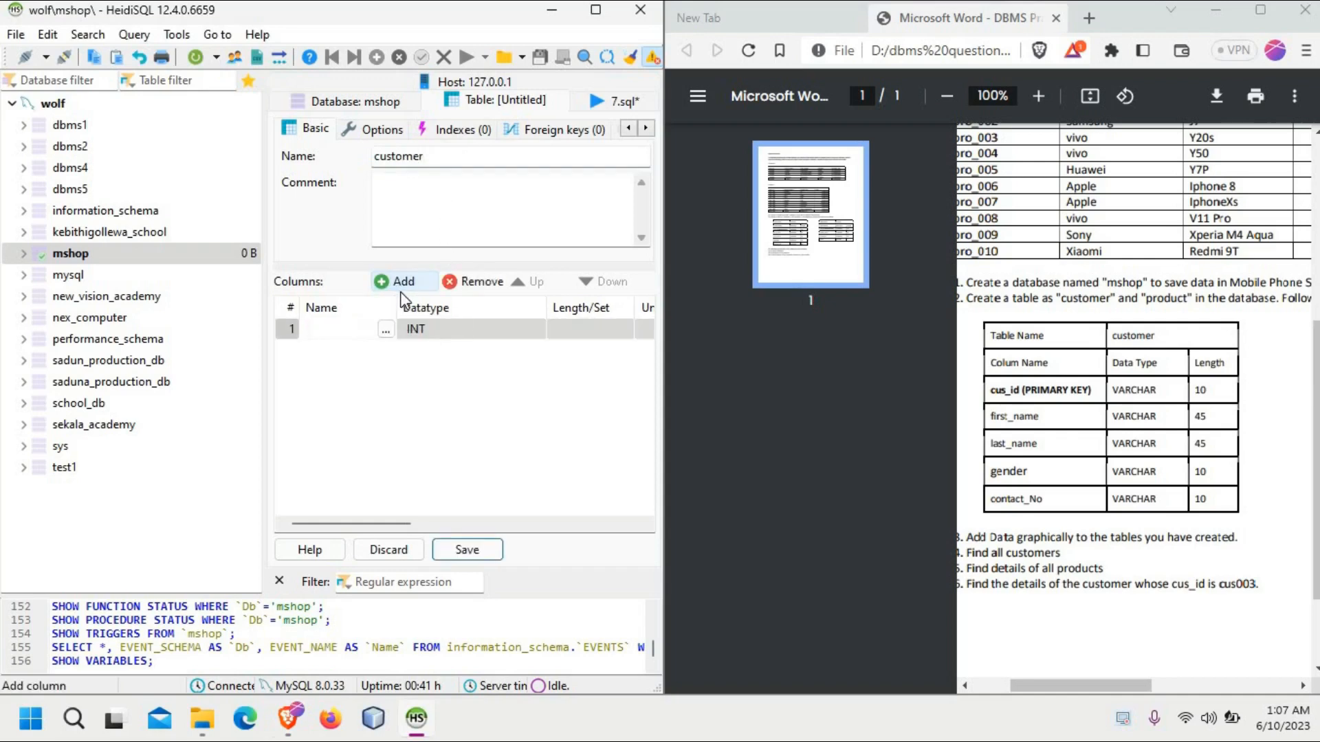
type("cus_id")
left_click(464, 338)
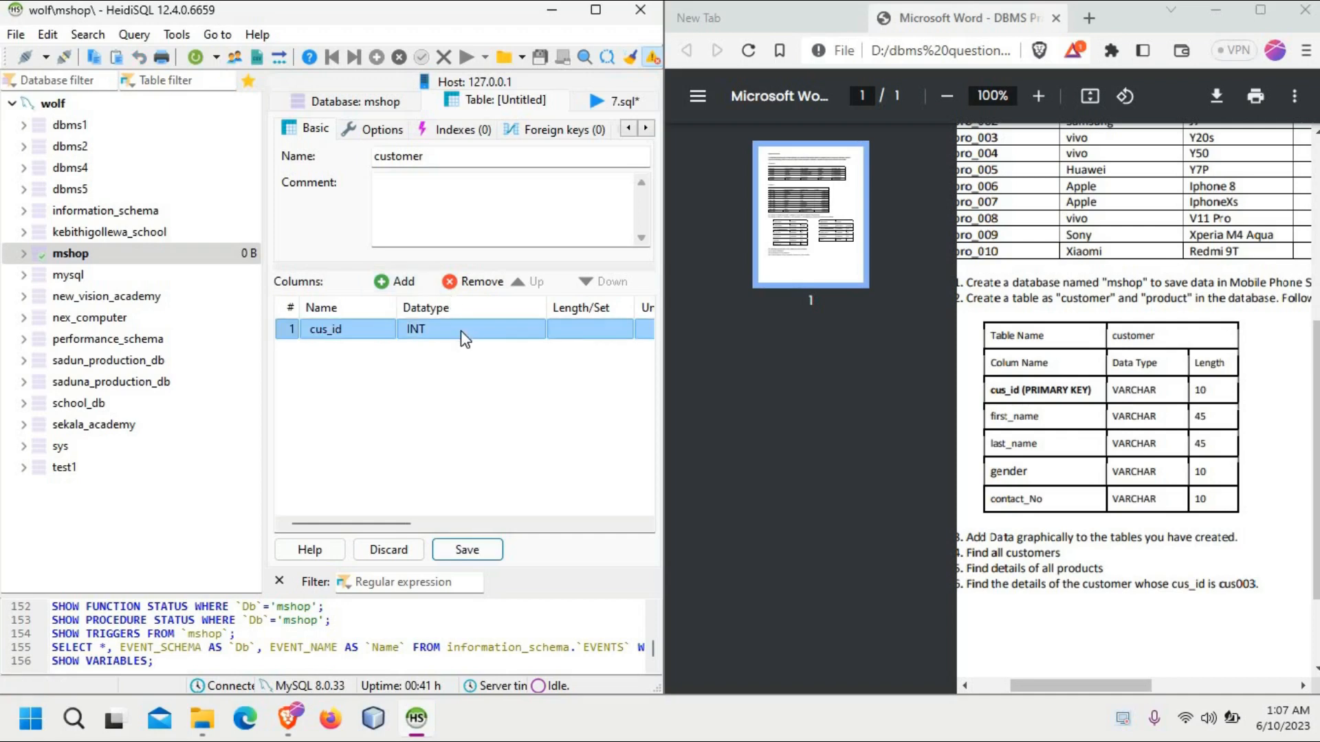
left_click(604, 332)
type("10")
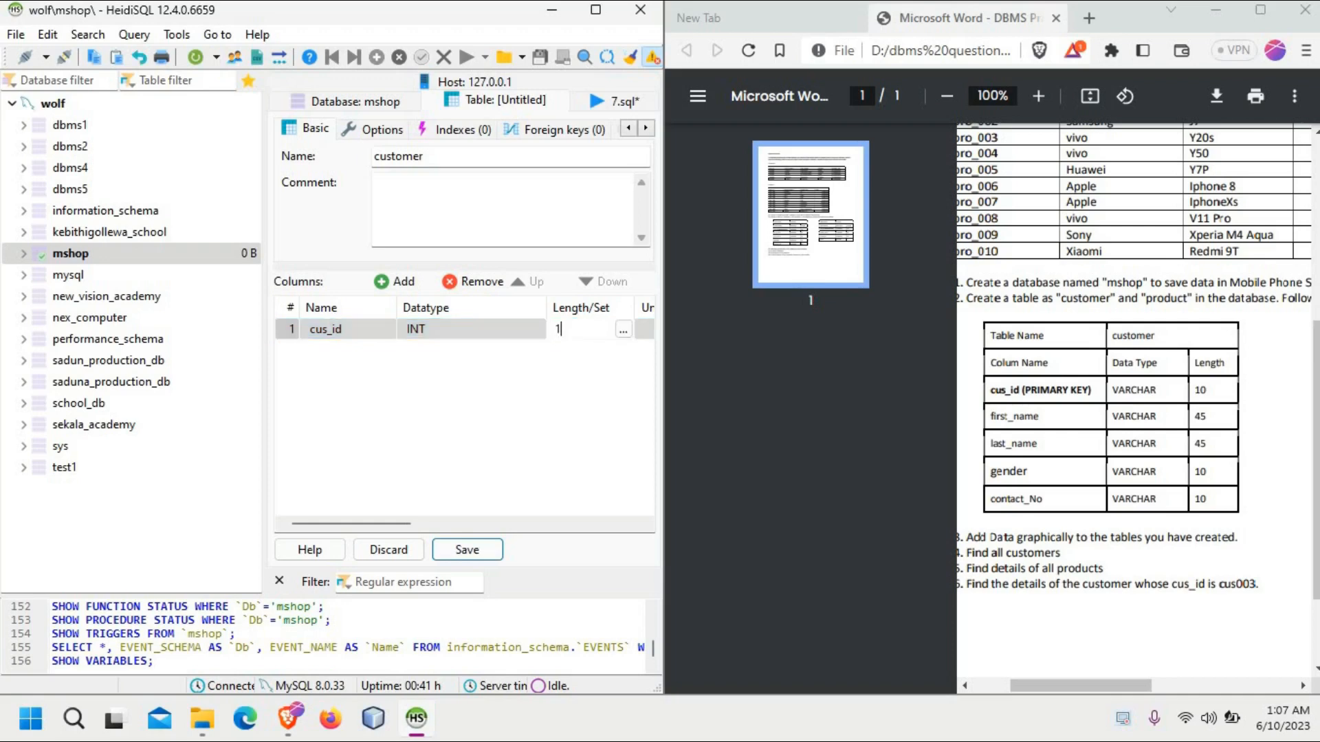
Step: Maximize the HeidiSQL window and set the default of the cus_id column to AUTO_INCREMENT
left_click(619, 11)
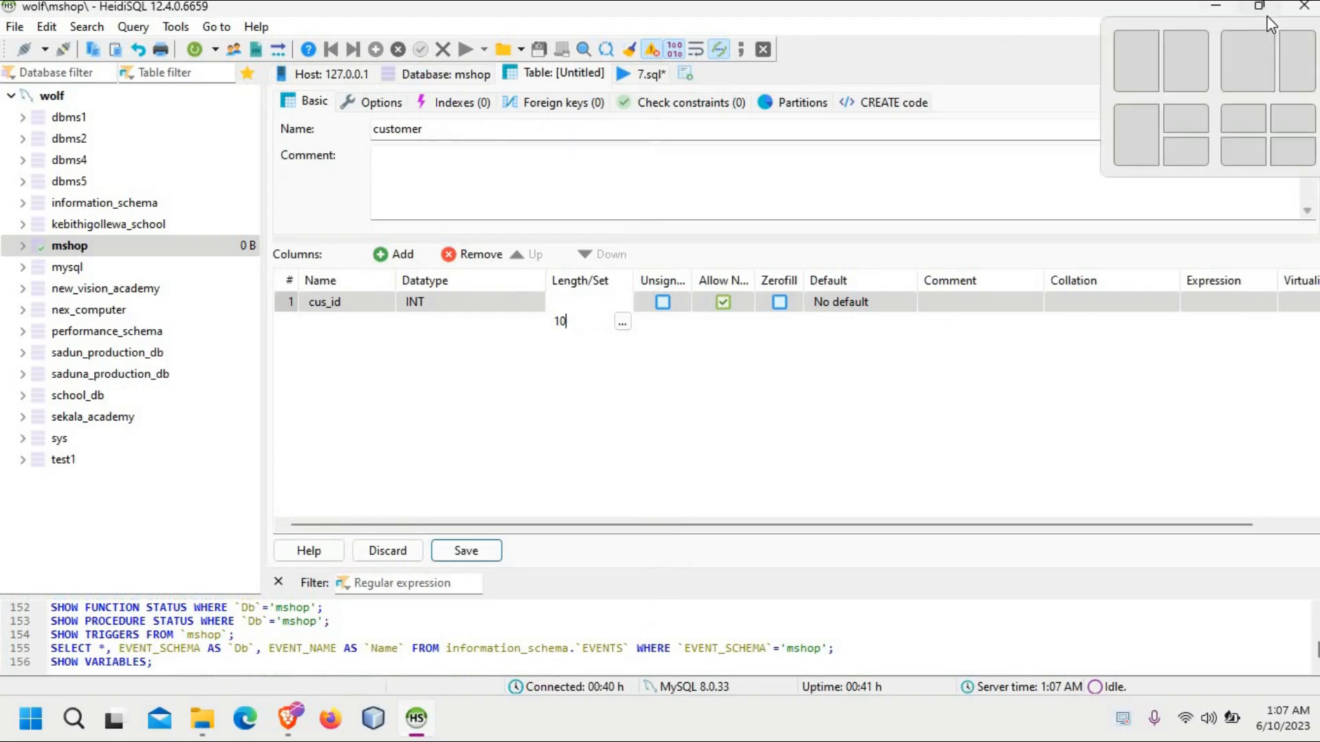
left_click(833, 308)
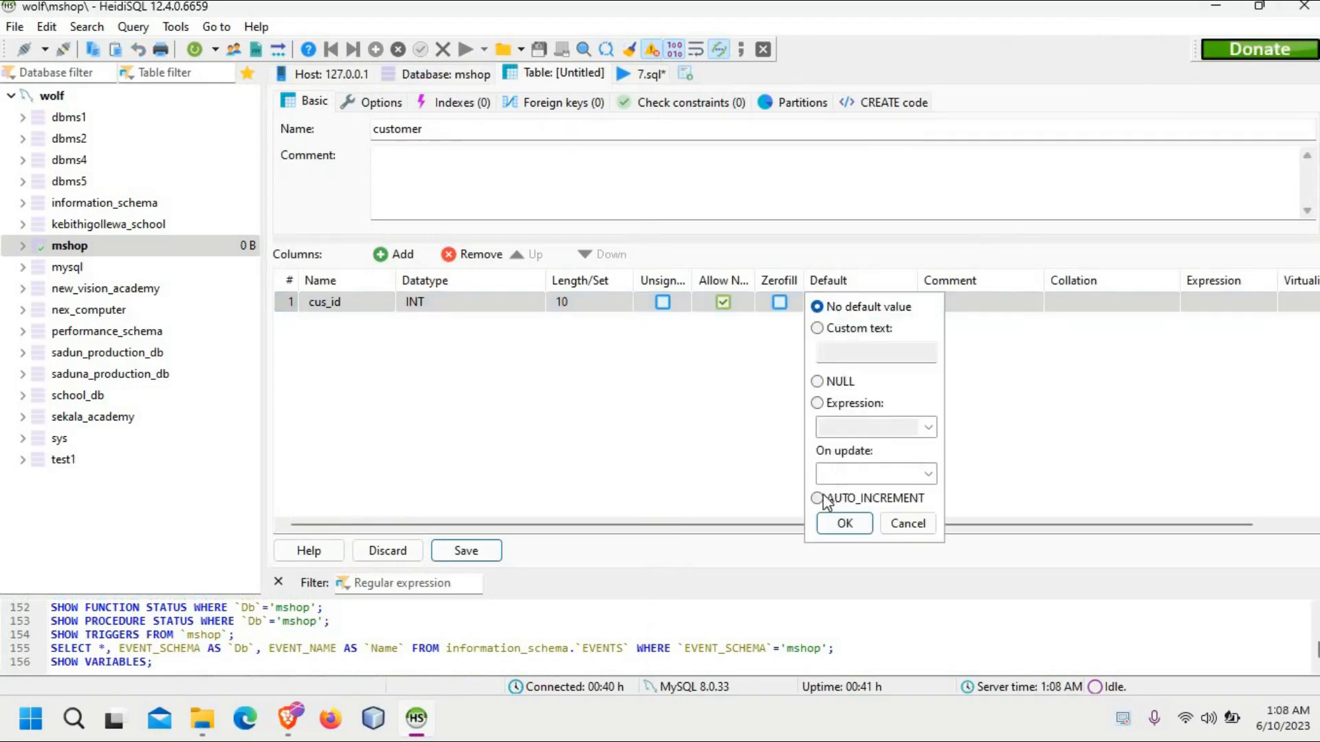
left_click(818, 497)
left_click(842, 524)
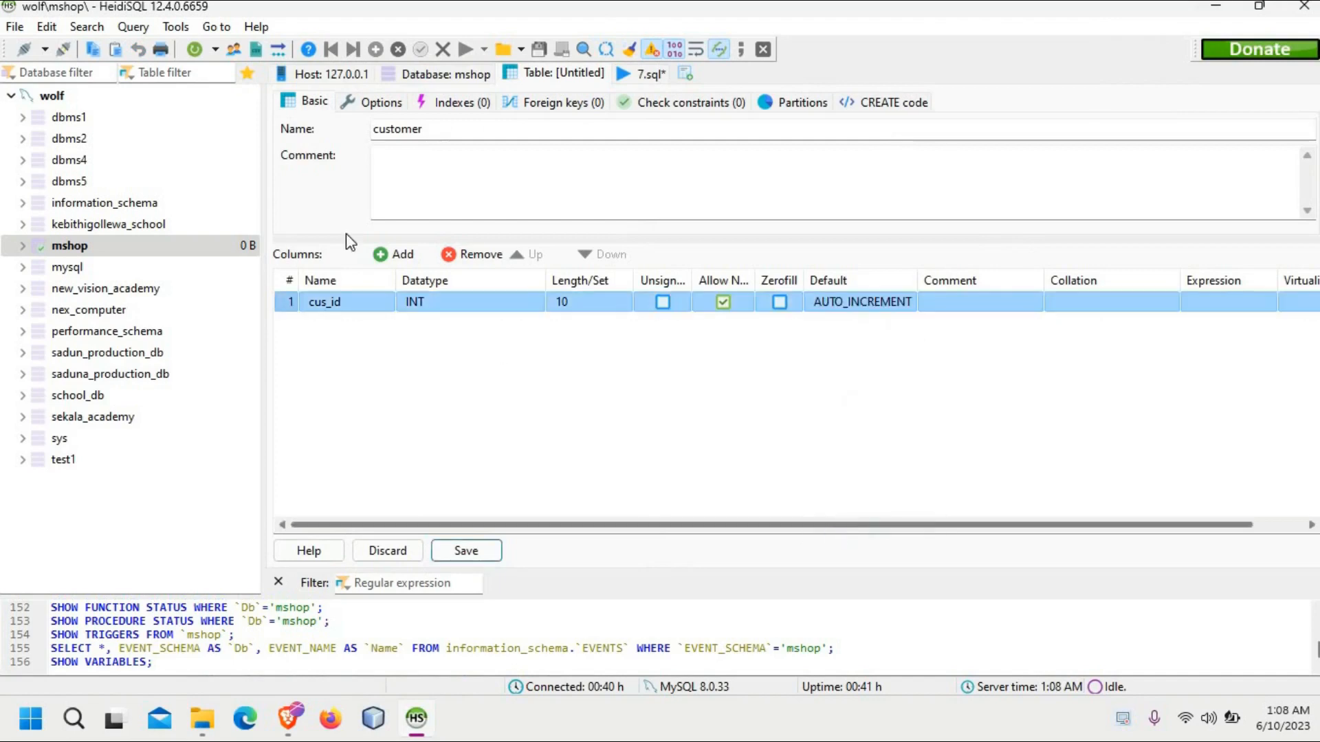
Step: Create a PRIMARY index on the cus_id column
left_click(350, 307)
right_click(352, 305)
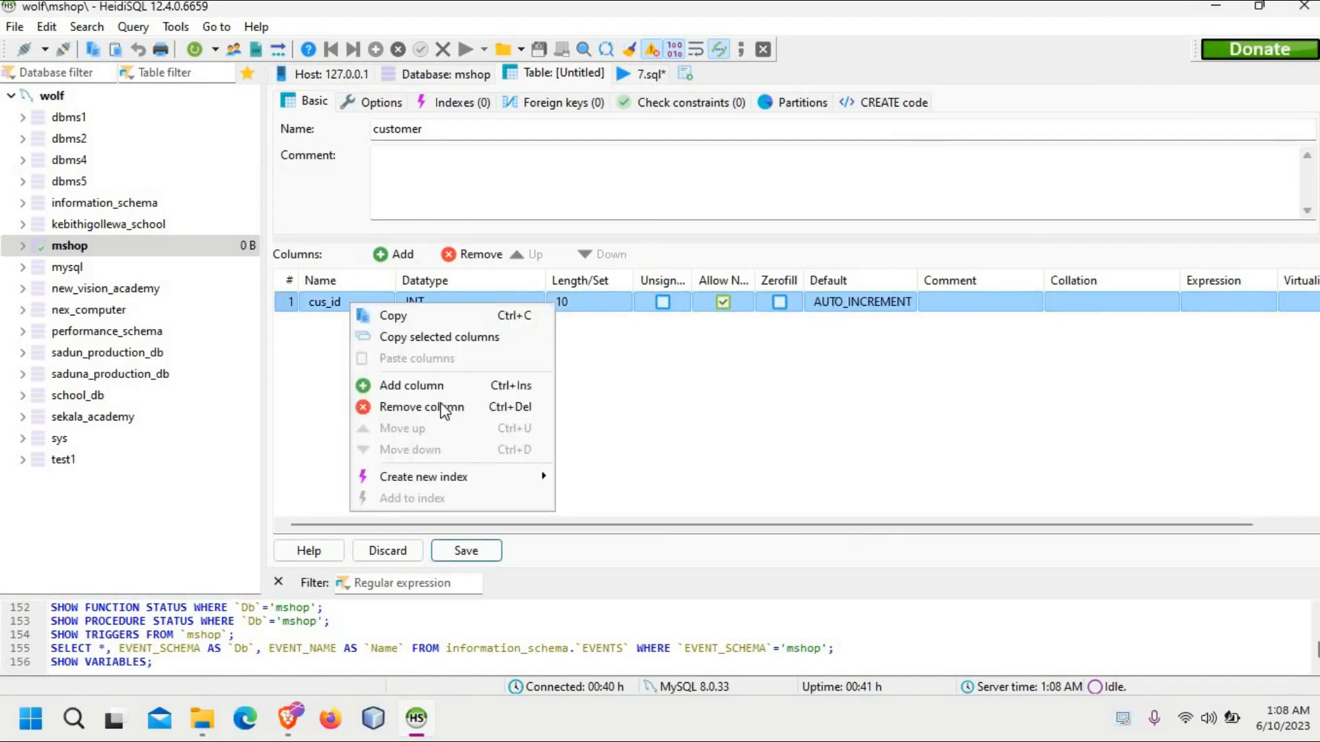
mouse_move(483, 489)
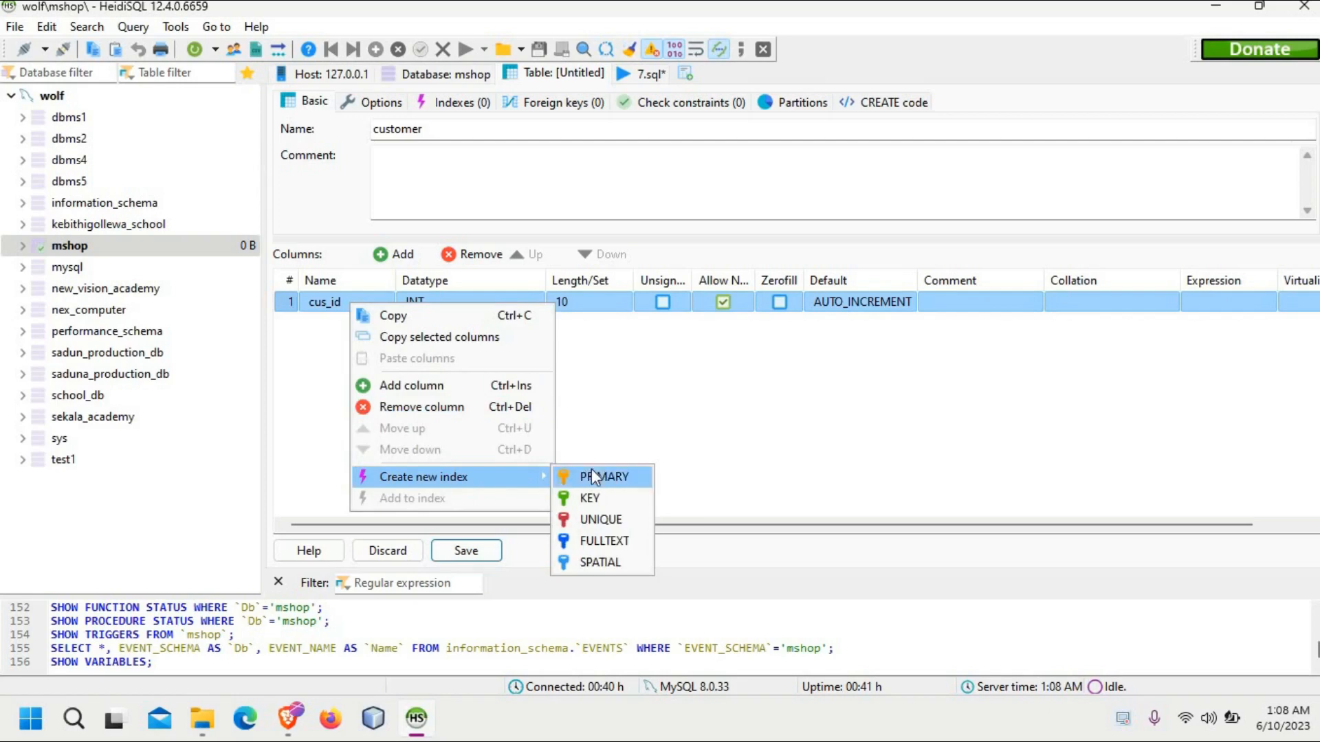
left_click(592, 475)
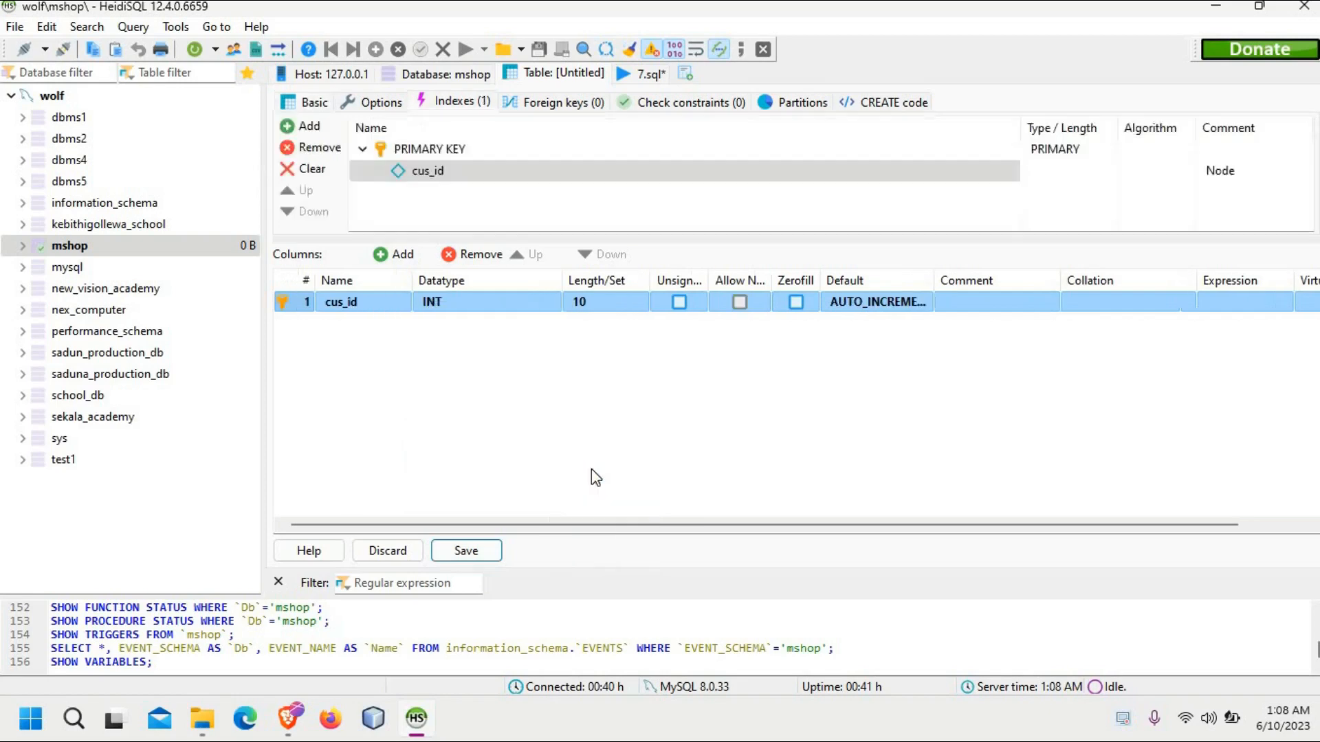
Step: Put the HeidiSQL window back beside the question sheet so that it fills half the screen
left_click(1265, 10)
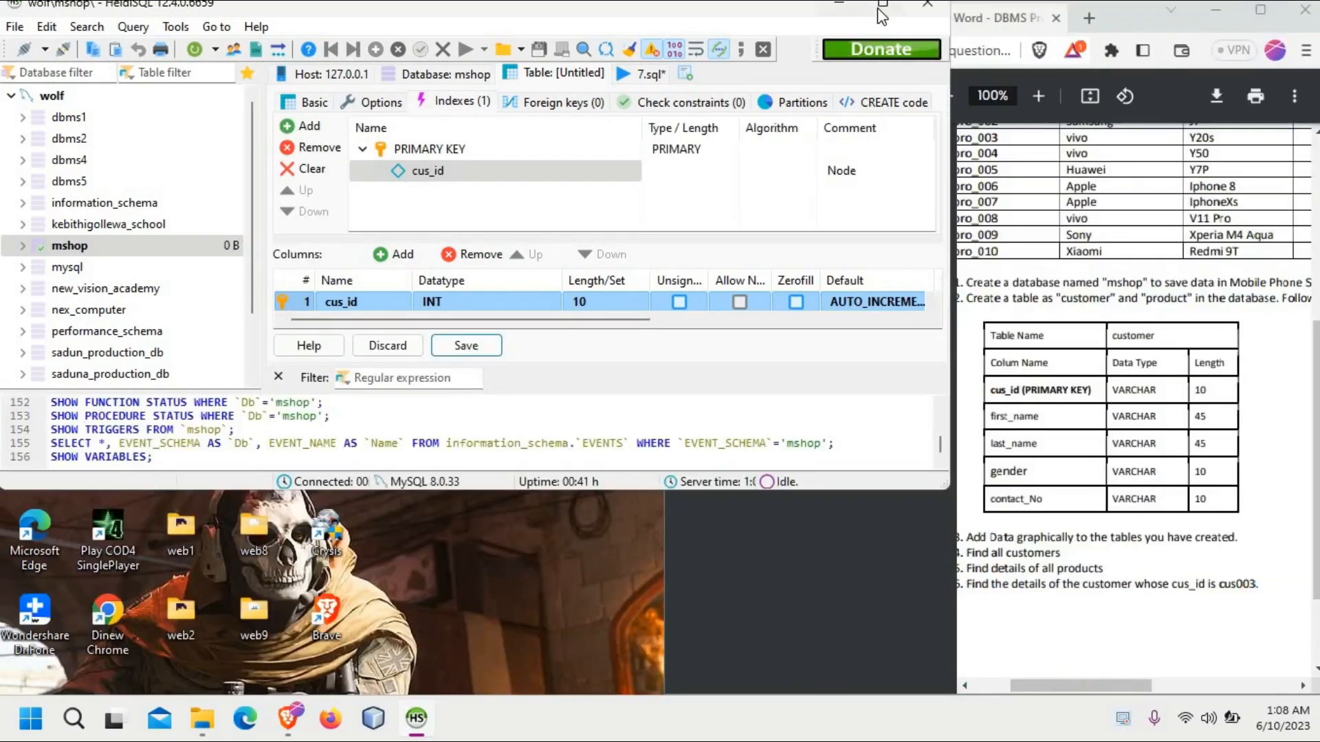
left_click(879, 8)
mouse_move(1247, 14)
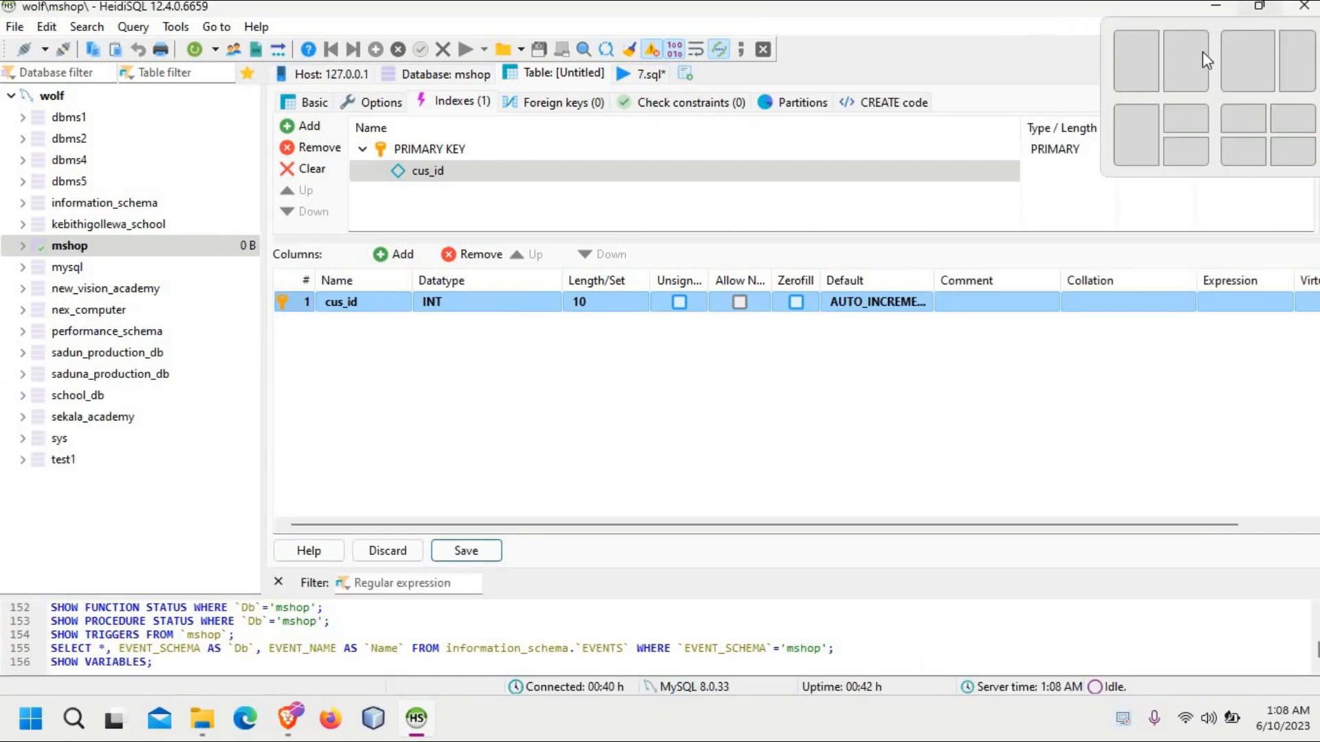
left_click(1141, 68)
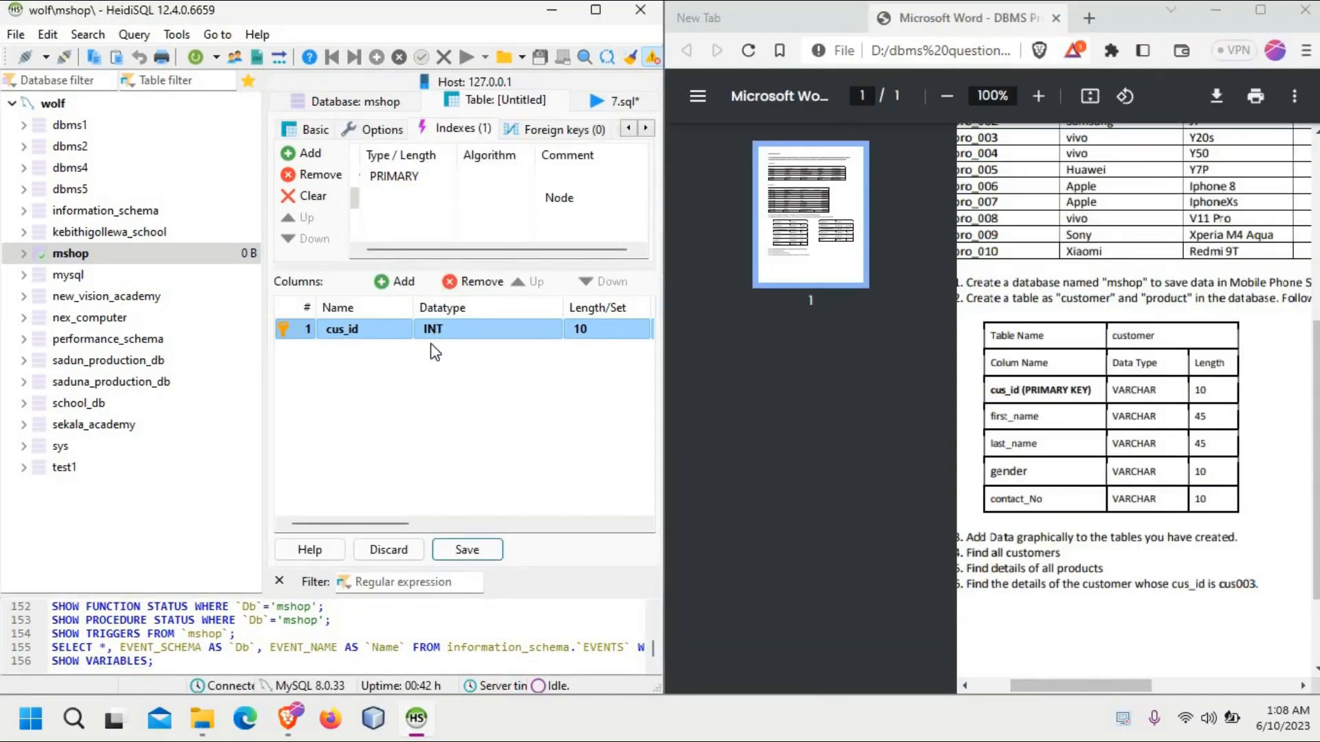
Step: Add a column named first_name to the customer table with data type VARCHAR and length 45
left_click(404, 283)
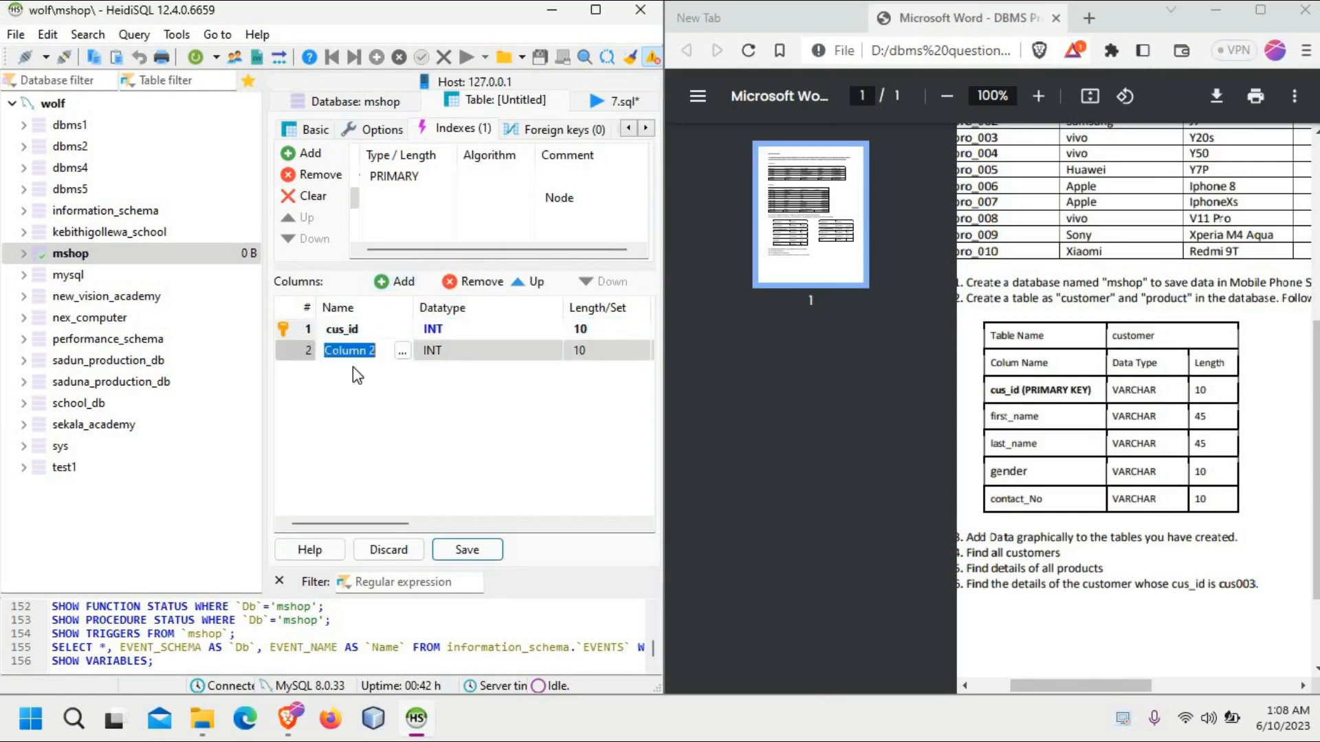
type("first_name")
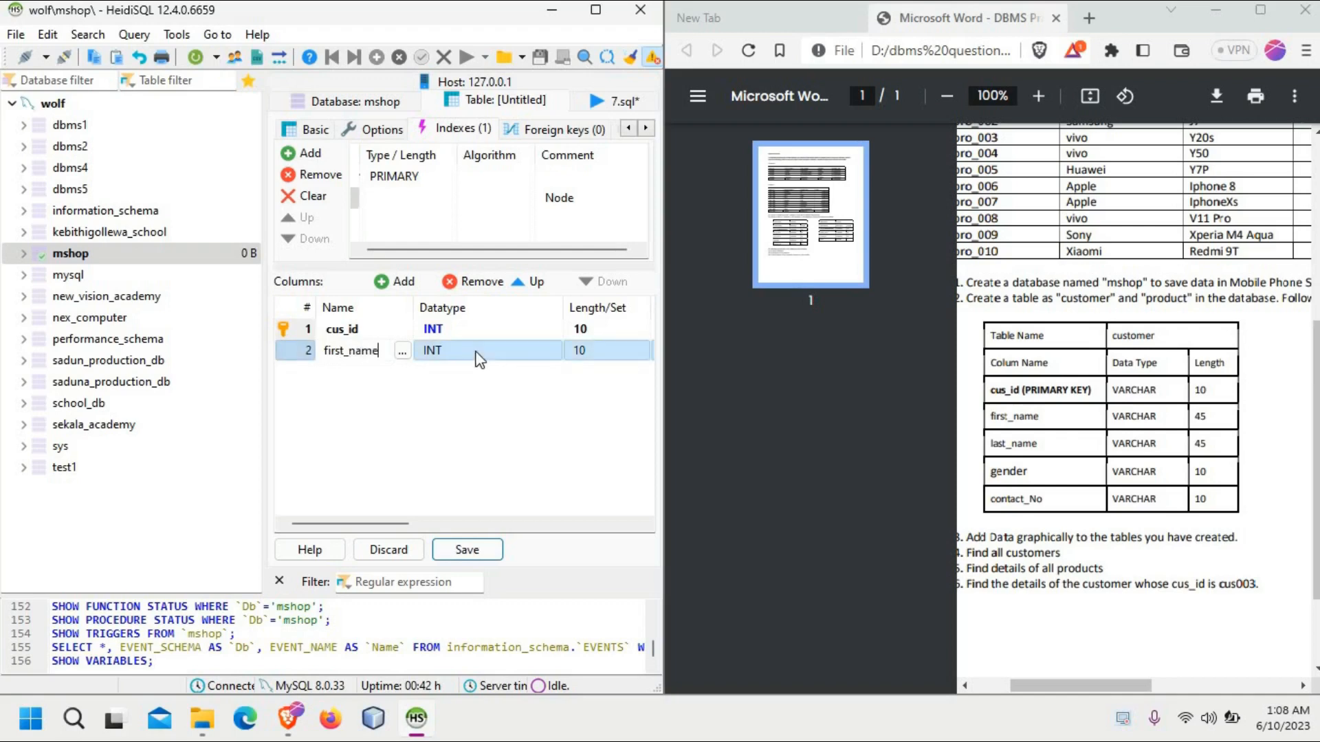
key("Return")
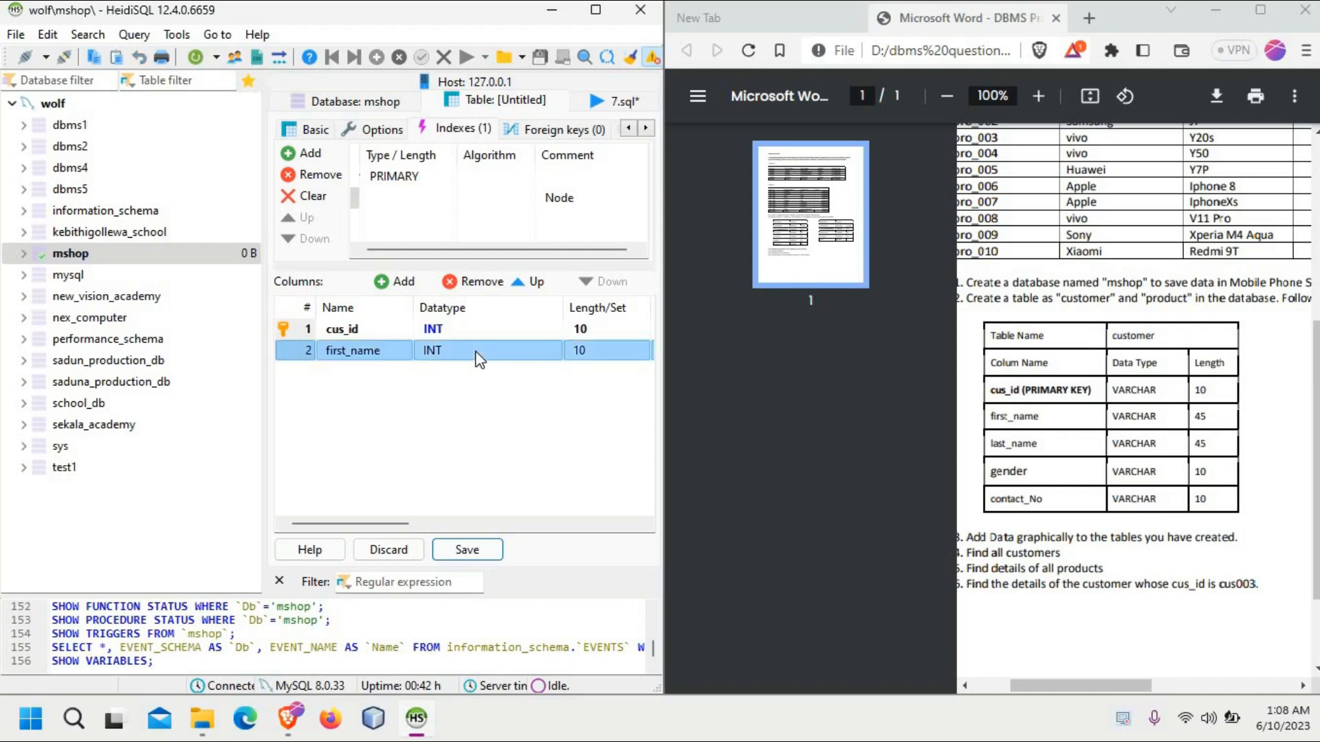
left_click(479, 359)
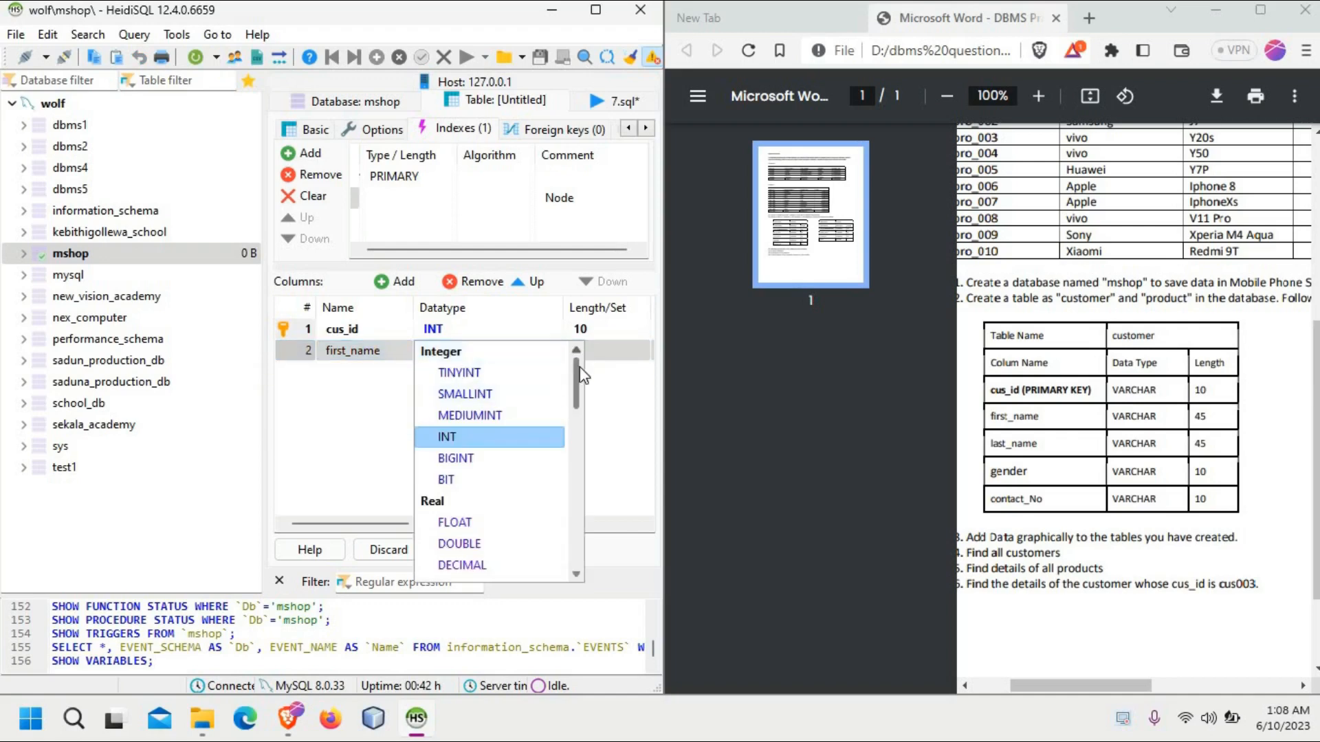
left_click_drag(576, 373, 572, 410)
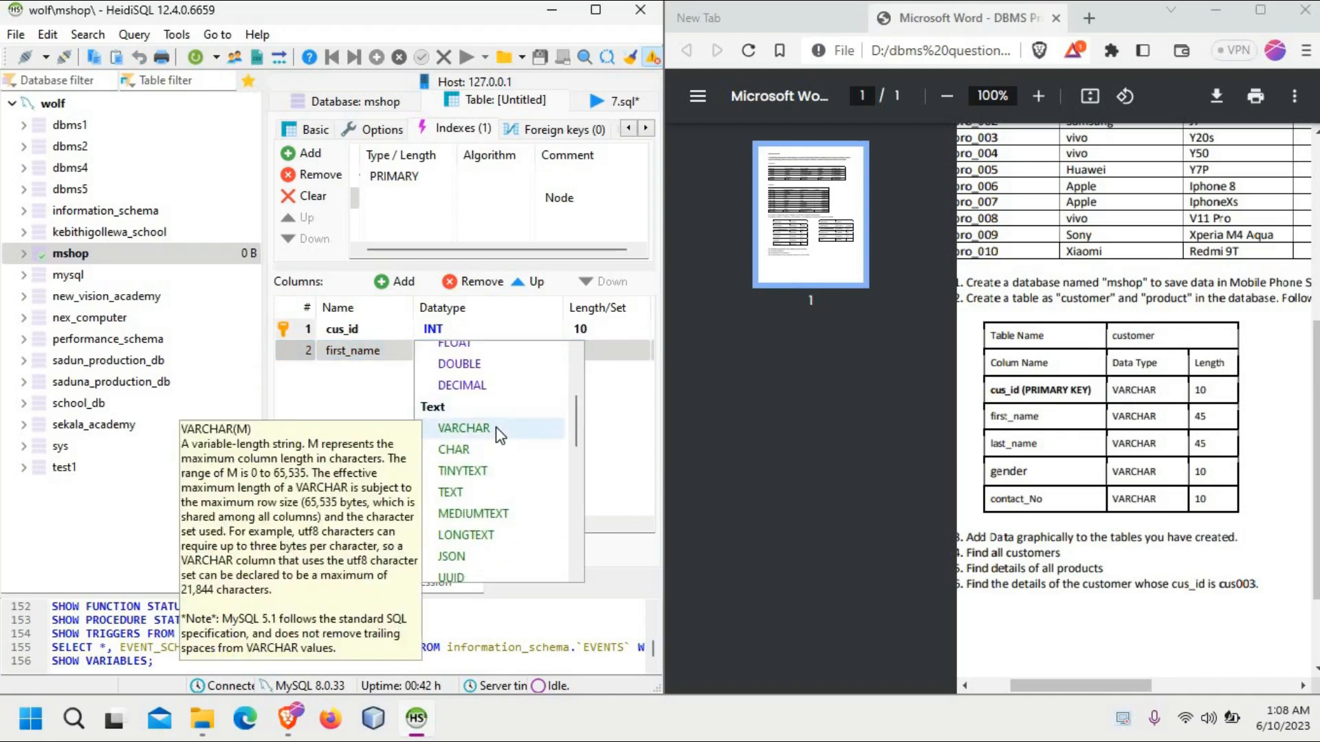
left_click(496, 427)
left_click(589, 351)
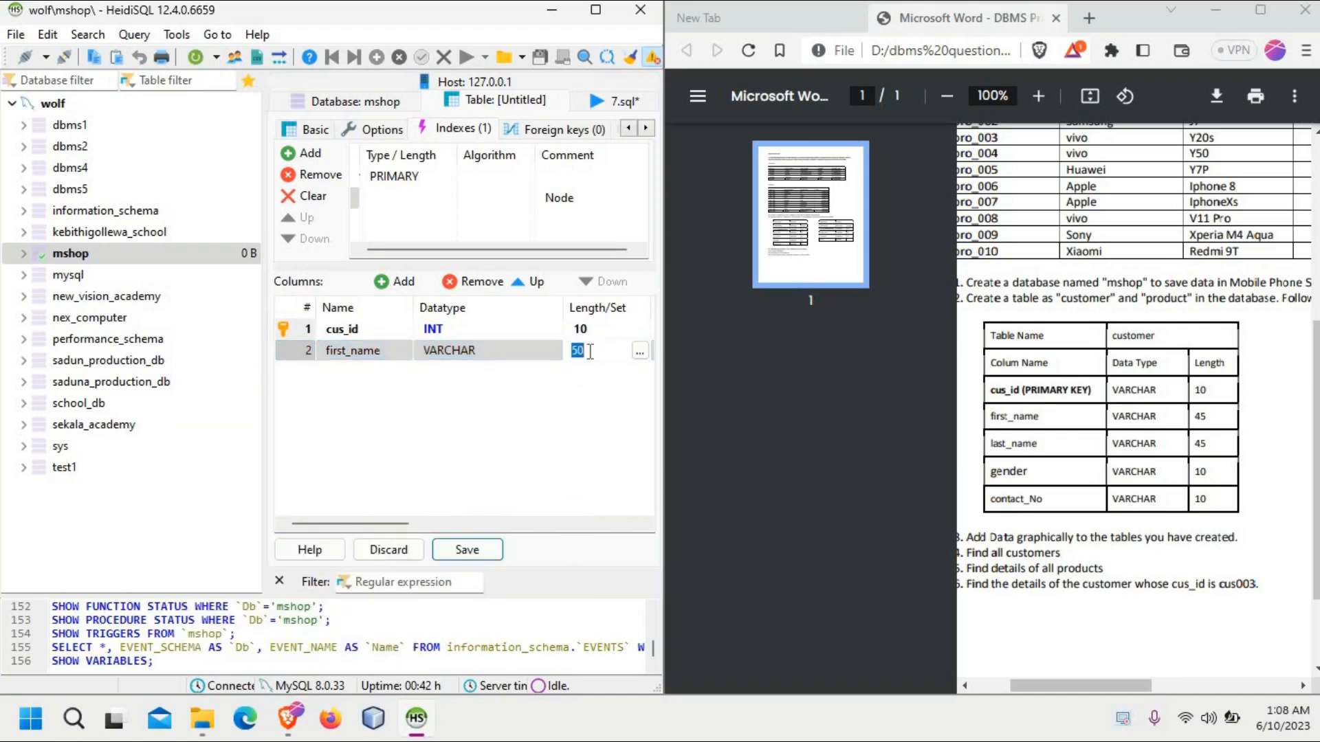
key("BackSpace")
type("45")
Step: Add a column named last_name to the customer table, keeping data type VARCHAR and length 45
left_click(405, 282)
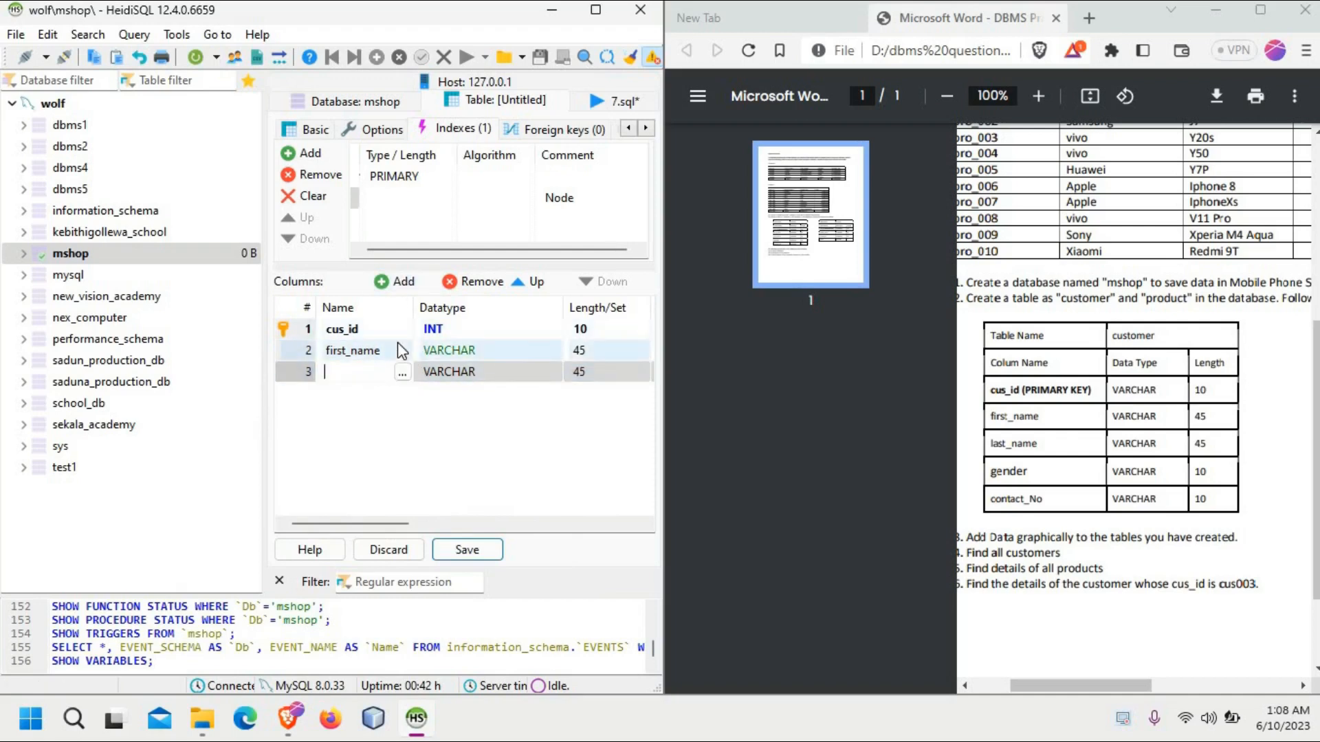
type("last_name")
Step: Add a column named gender to the customer table and set its length to 10
left_click(396, 282)
key("BackSpace")
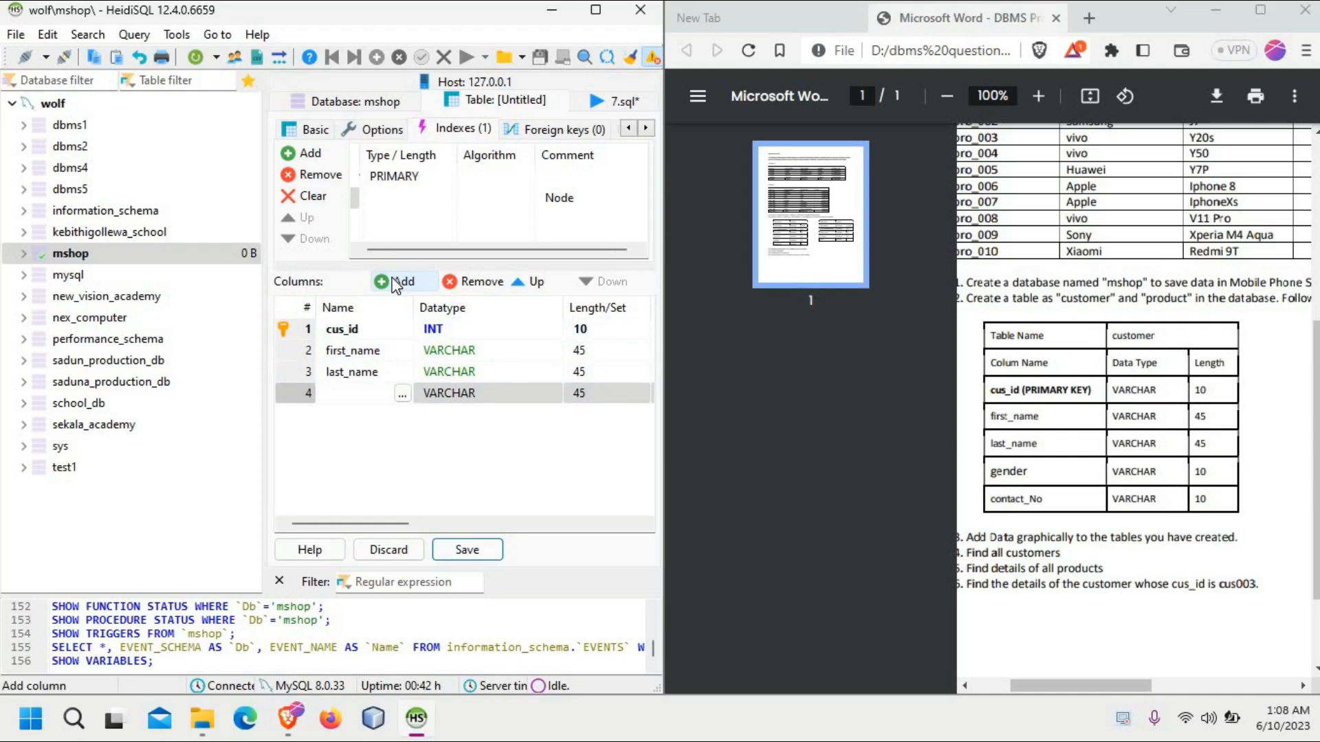
type("gender")
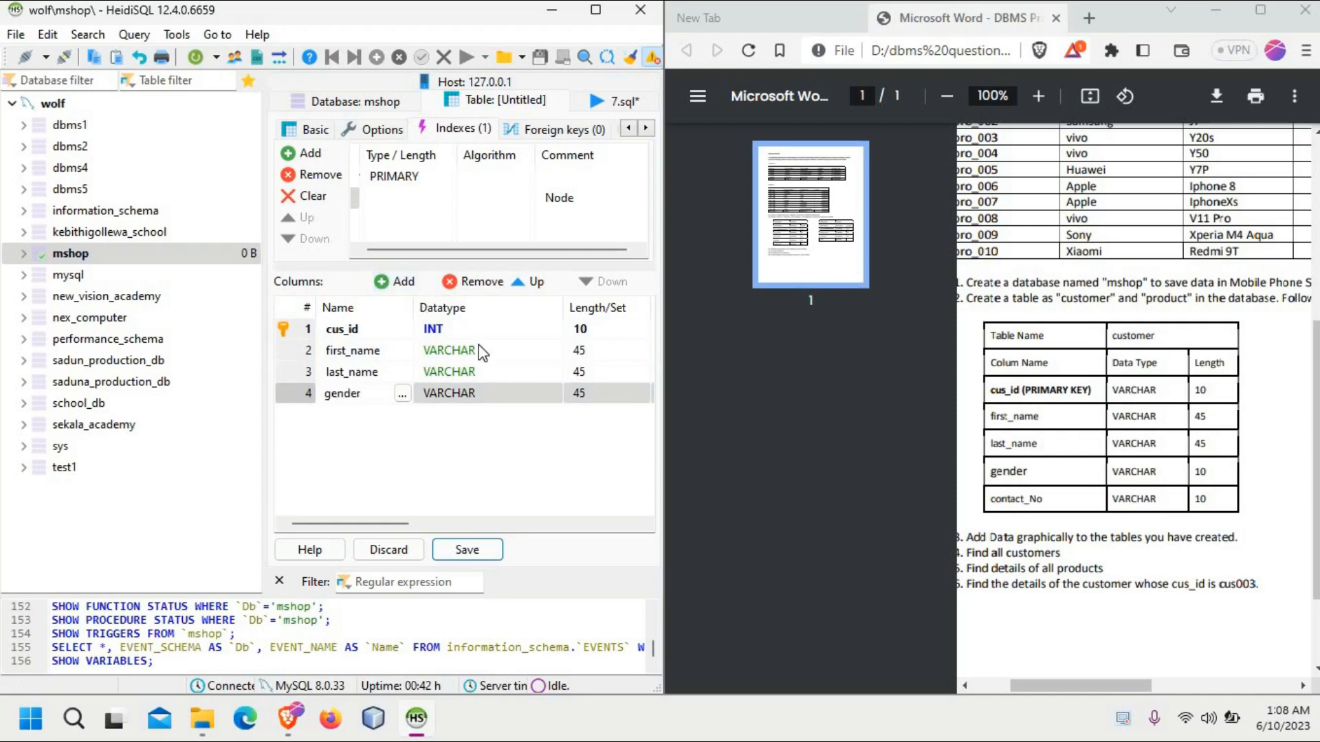
left_click(578, 398)
left_click(577, 399)
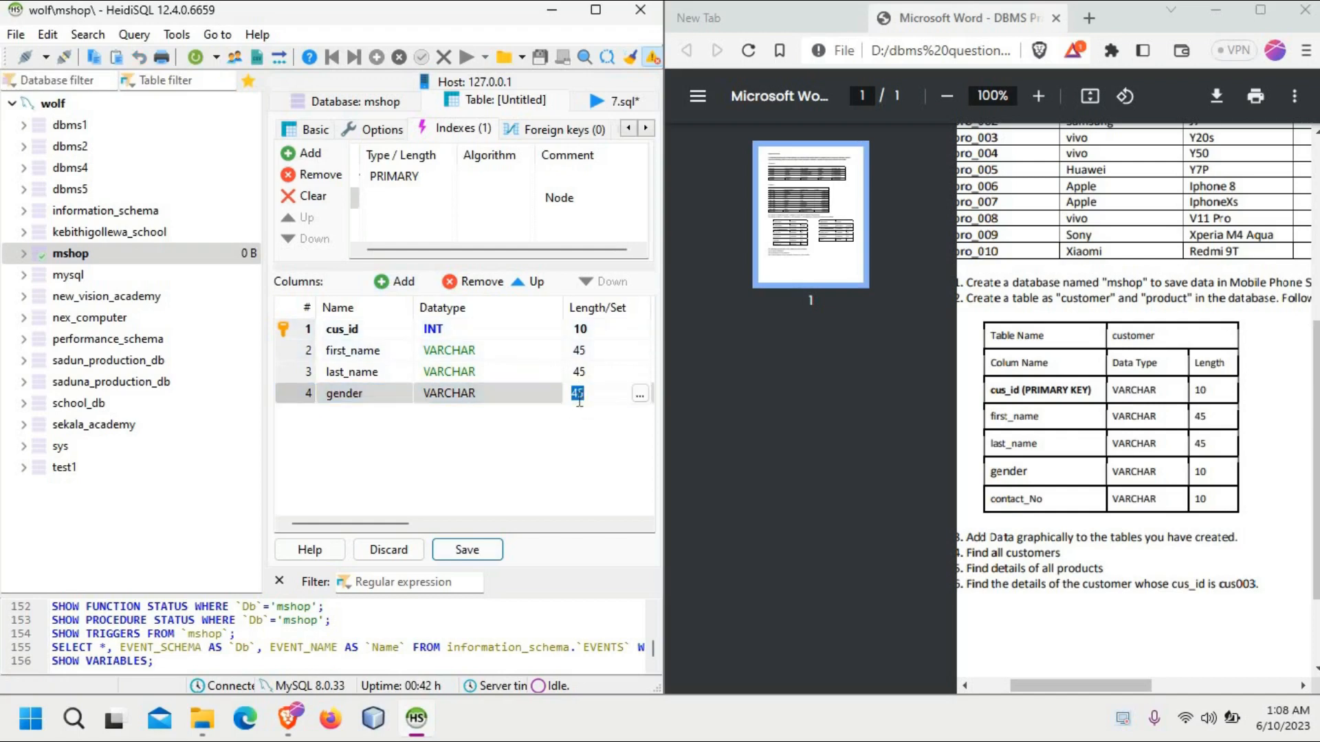
type("10")
Step: Add a VARCHAR column named contact_no with length 10 and save the customer table
left_click(389, 277)
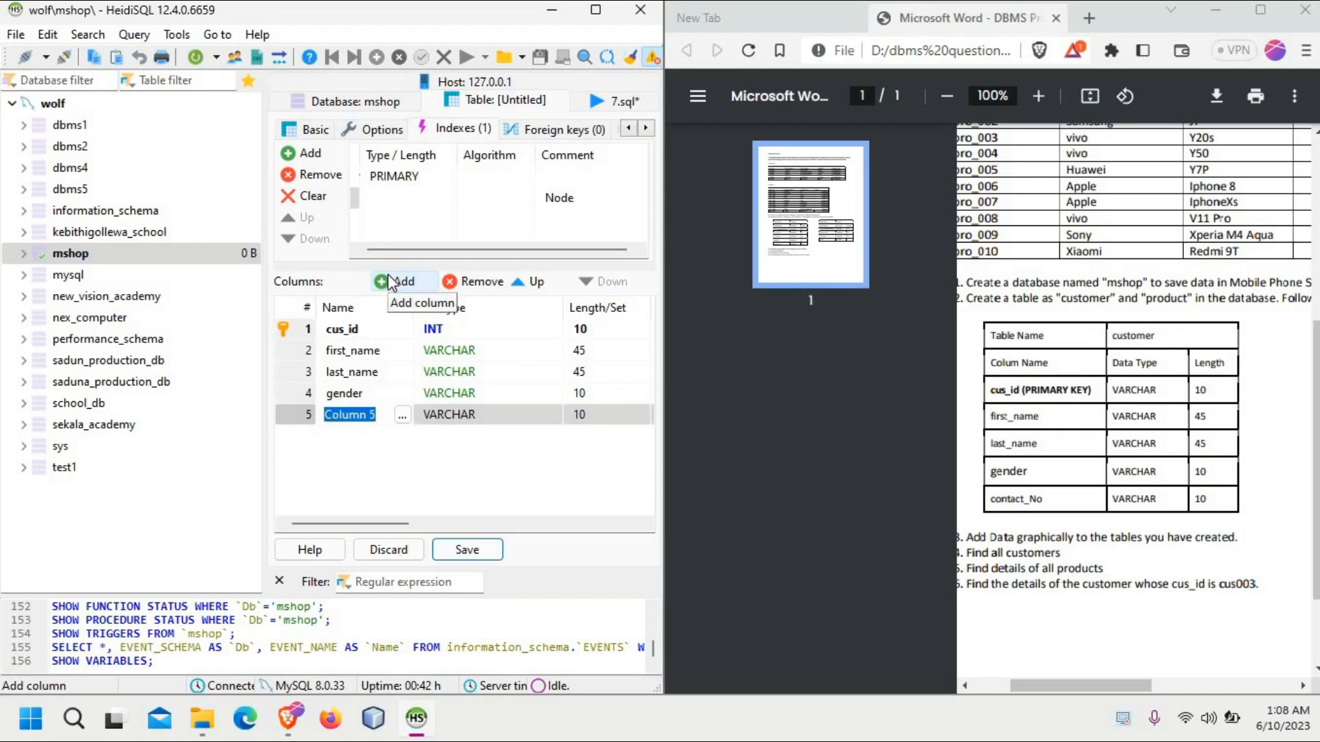
key("BackSpace")
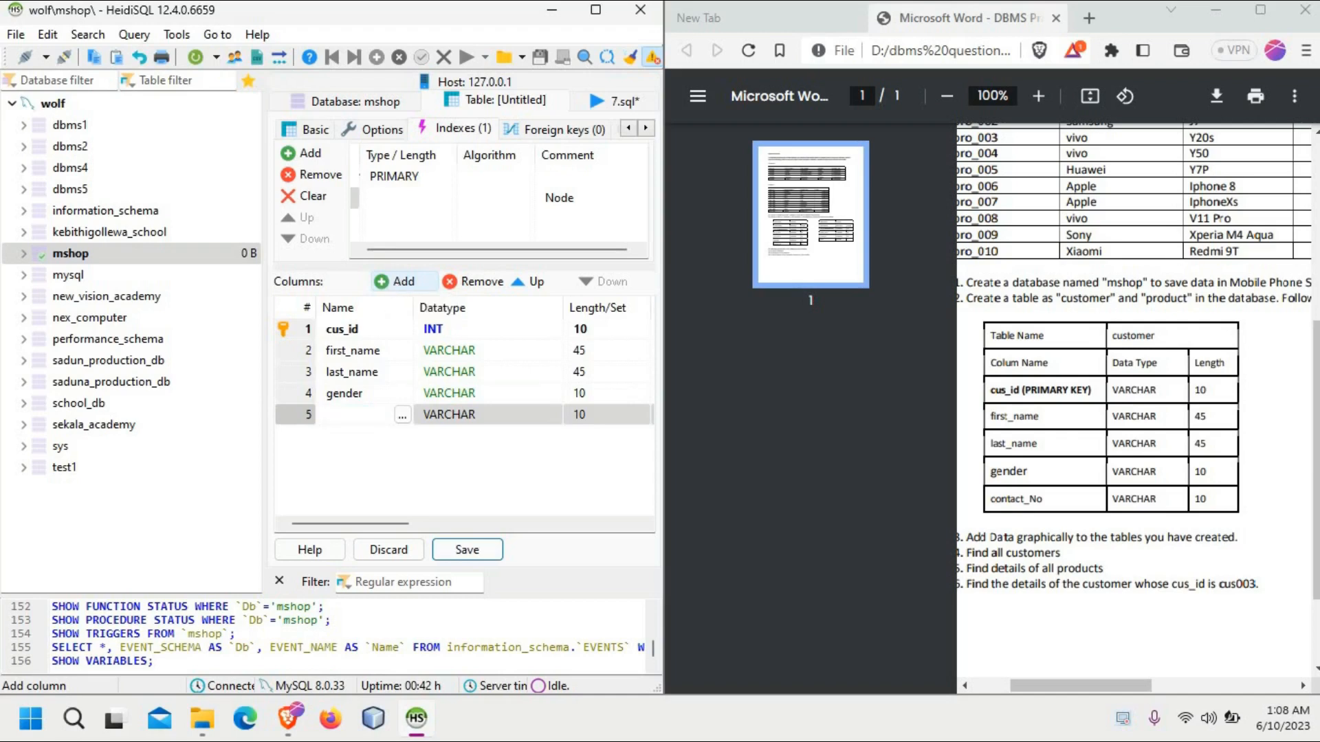
type("contact_no")
left_click(586, 417)
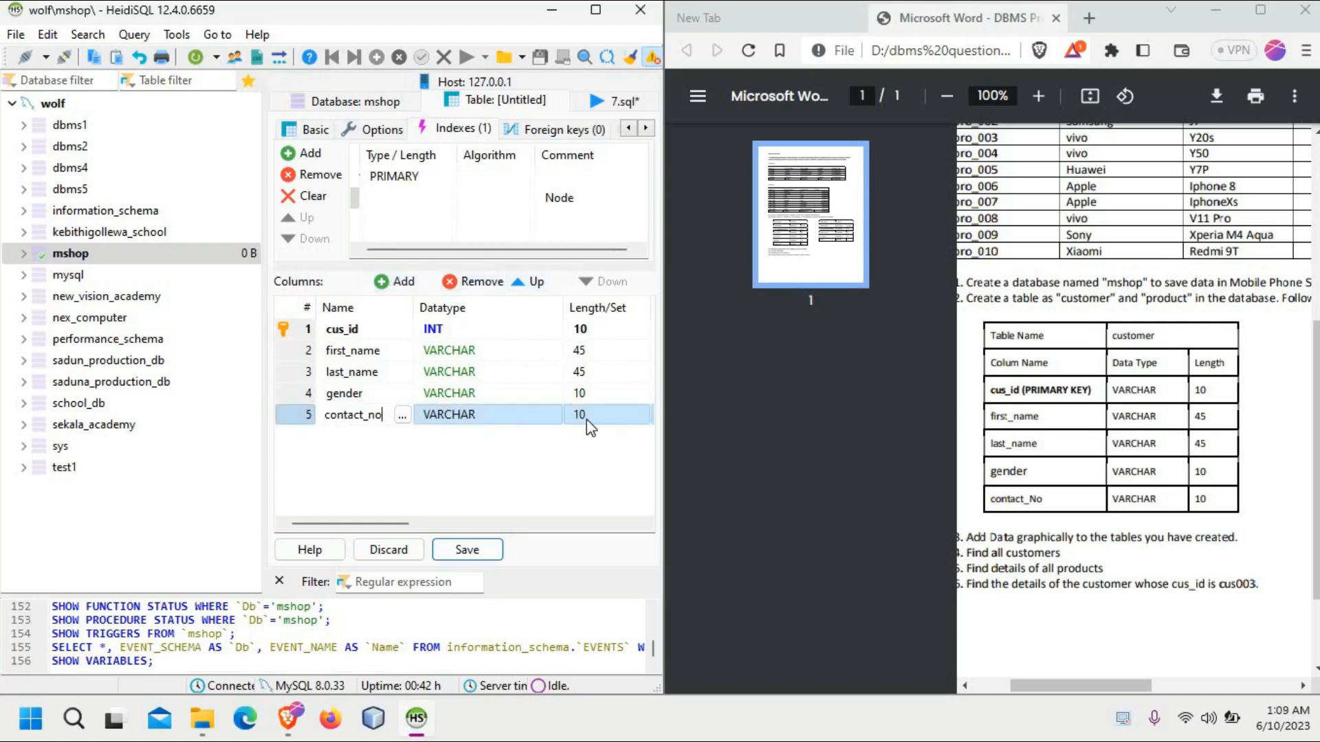
left_click(584, 419)
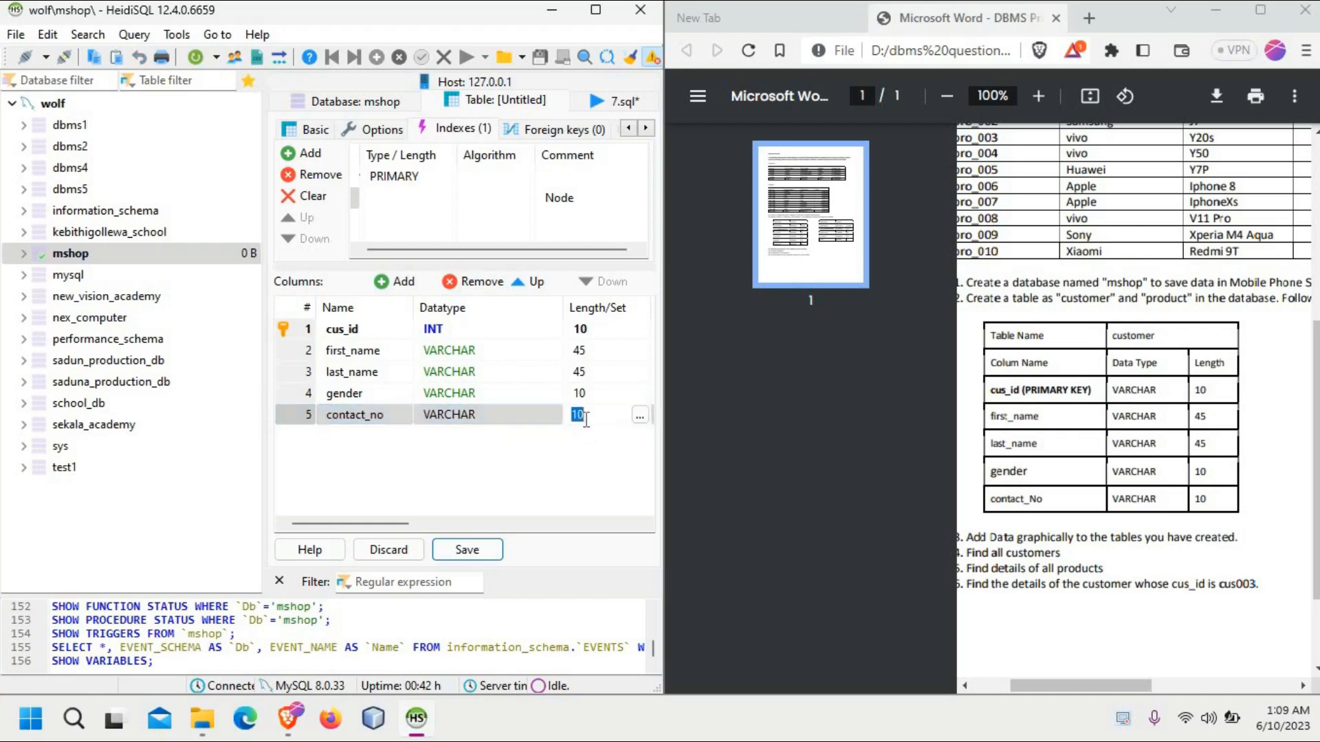
left_click(586, 448)
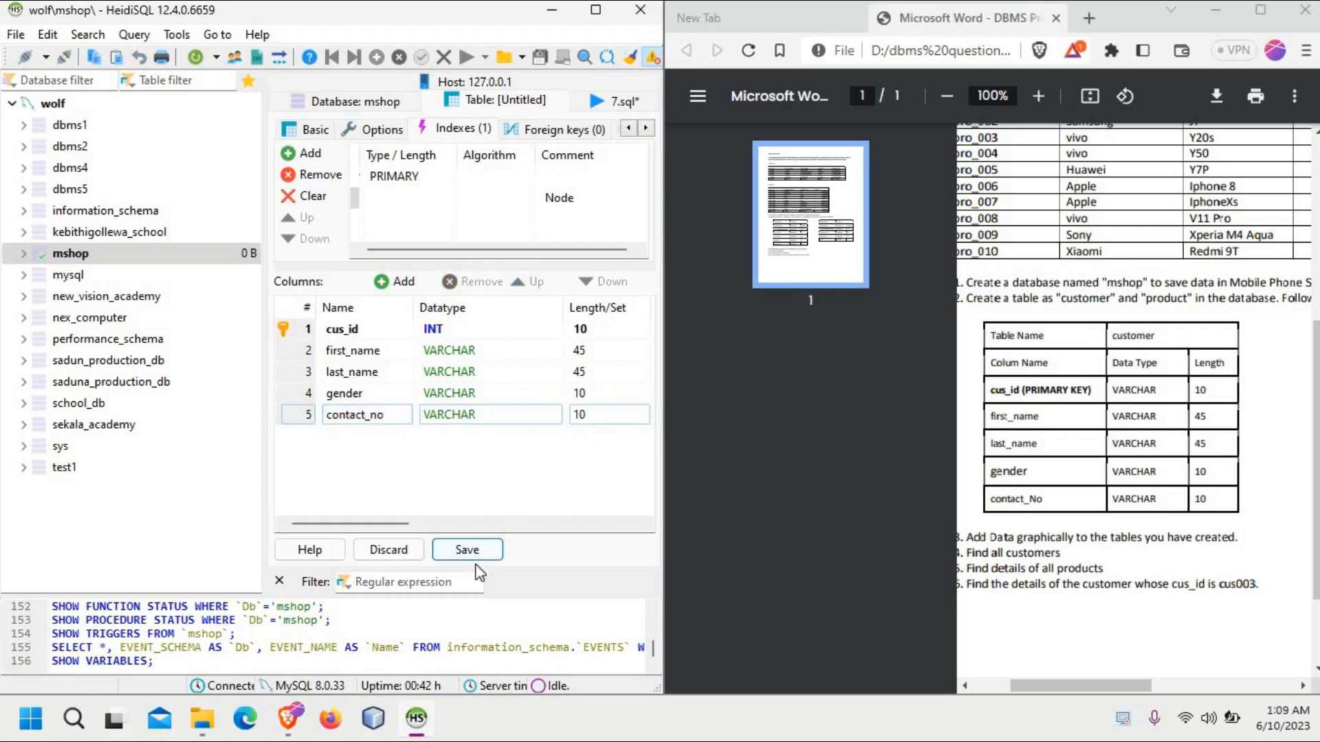
left_click(475, 554)
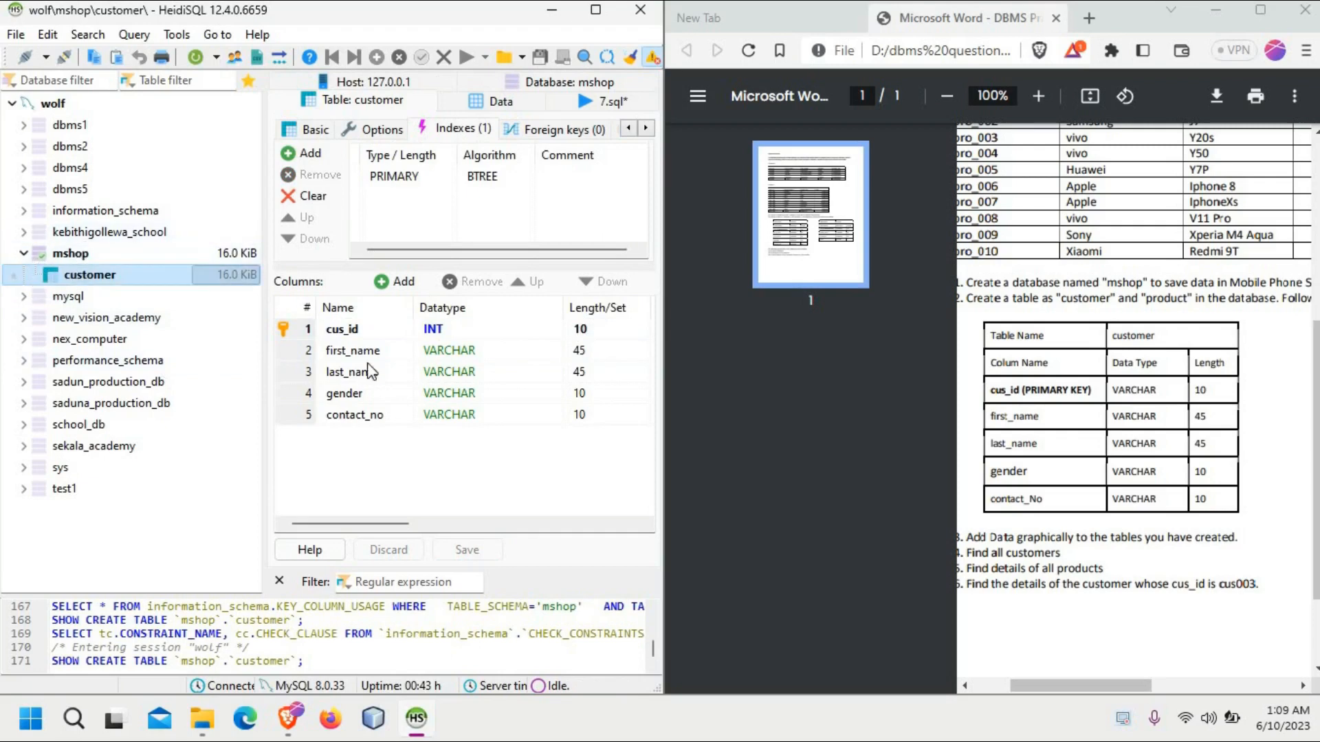
Step: Bring the product table specification into view in the question sheet and create a new table named product in the mshop database
left_click_drag(1132, 687, 1260, 671)
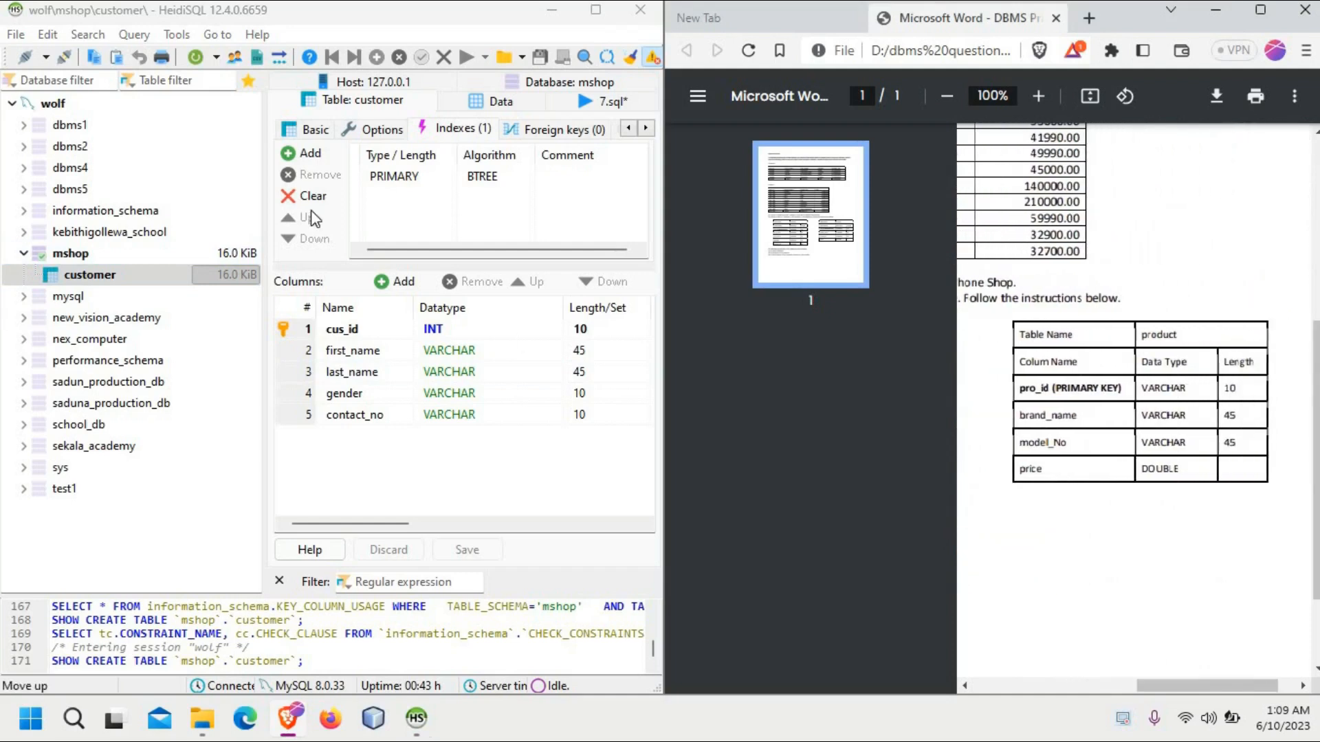
left_click(17, 273)
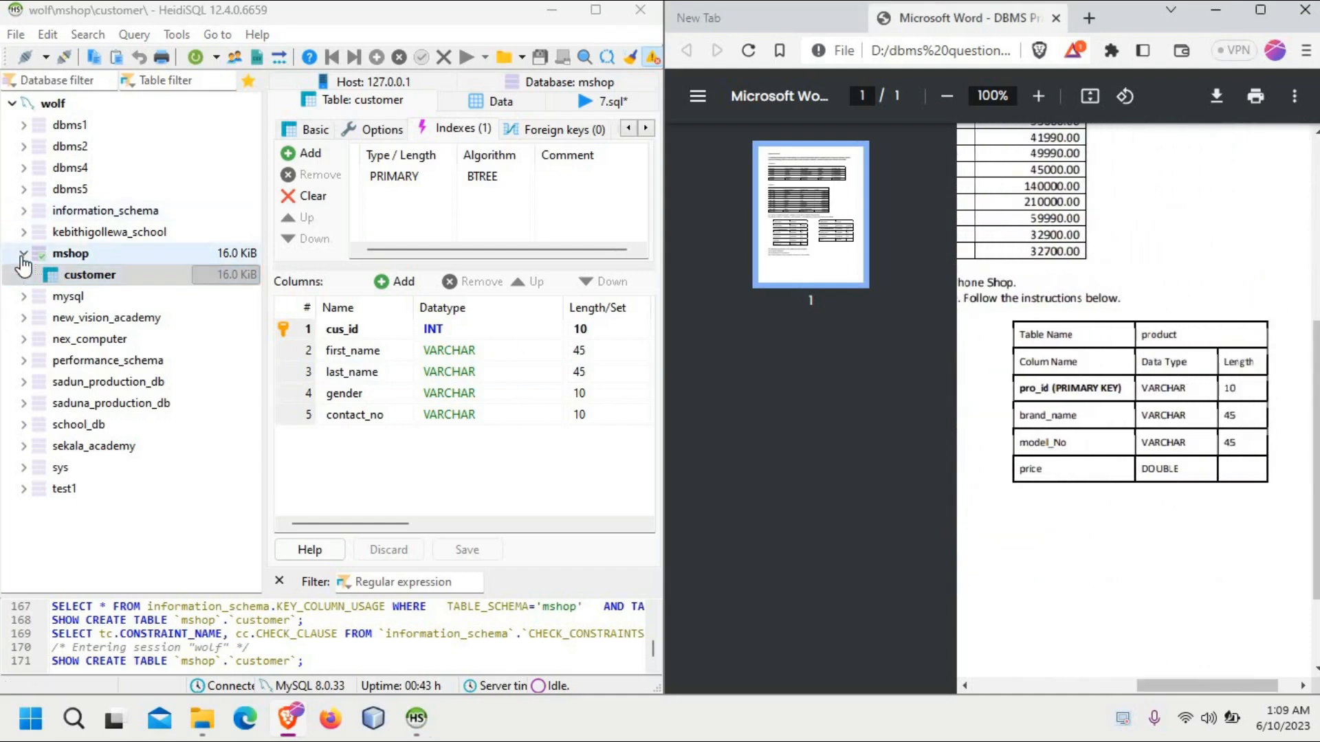
left_click(23, 254)
left_click(102, 263)
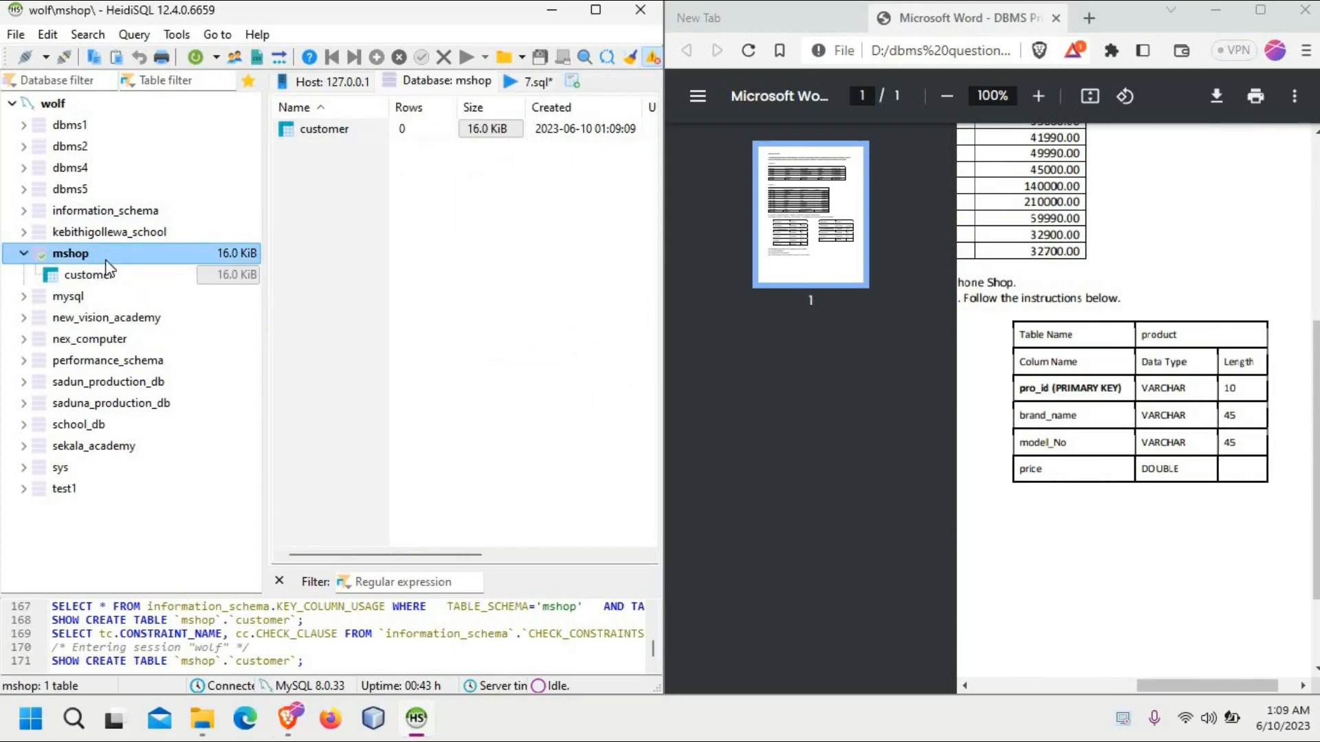
right_click(107, 263)
mouse_move(189, 360)
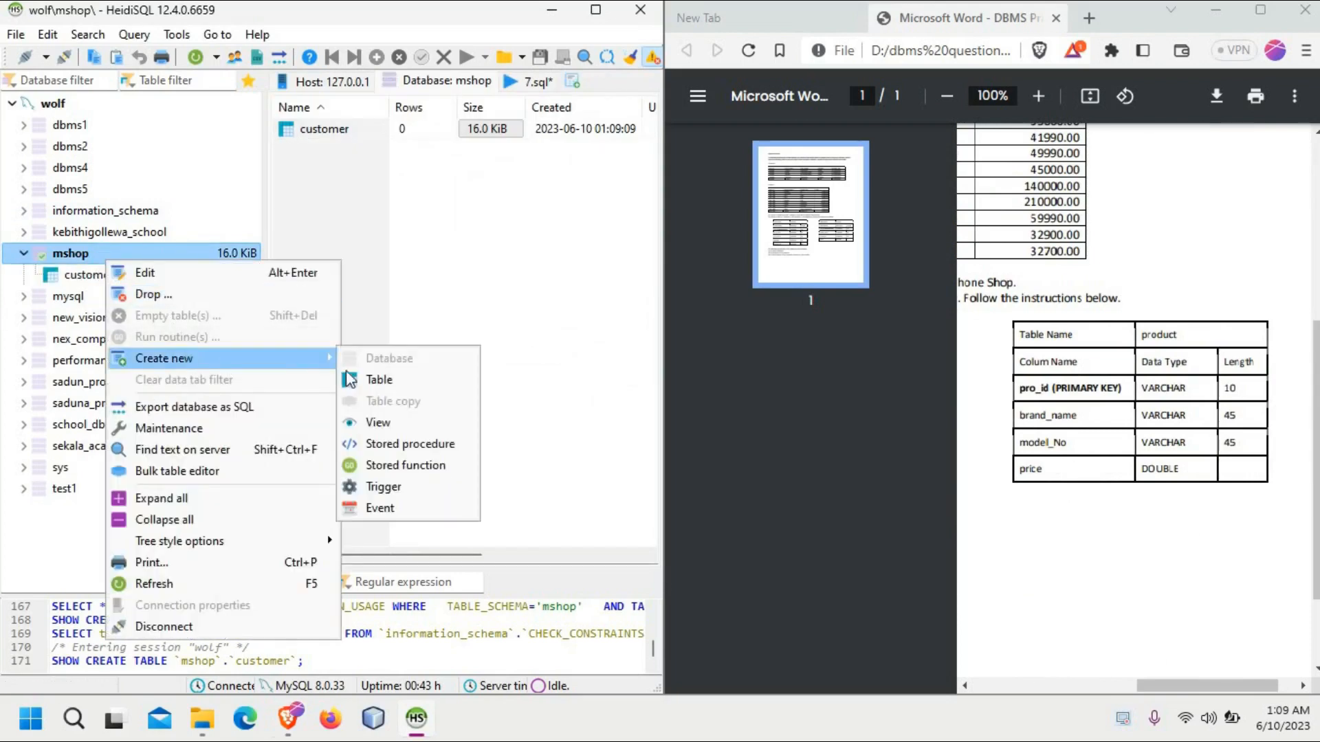
left_click(379, 380)
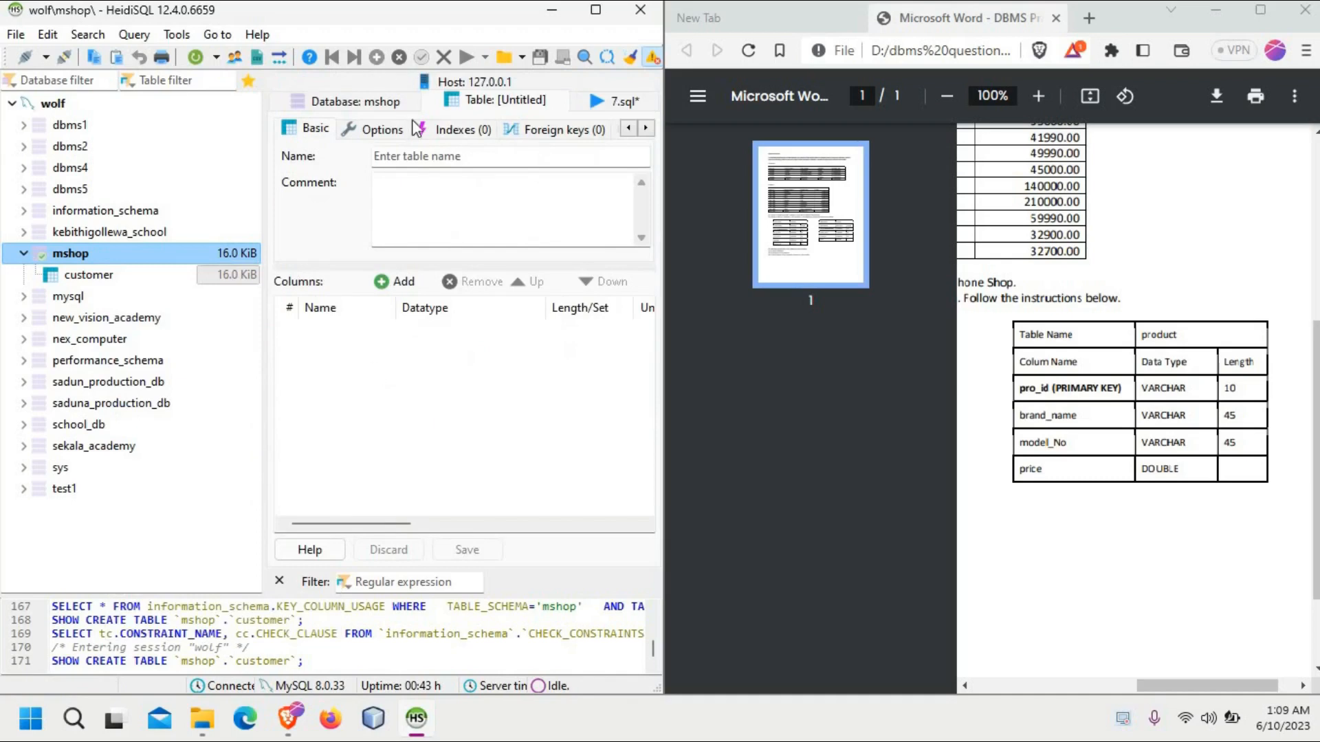
left_click(414, 156)
type("product")
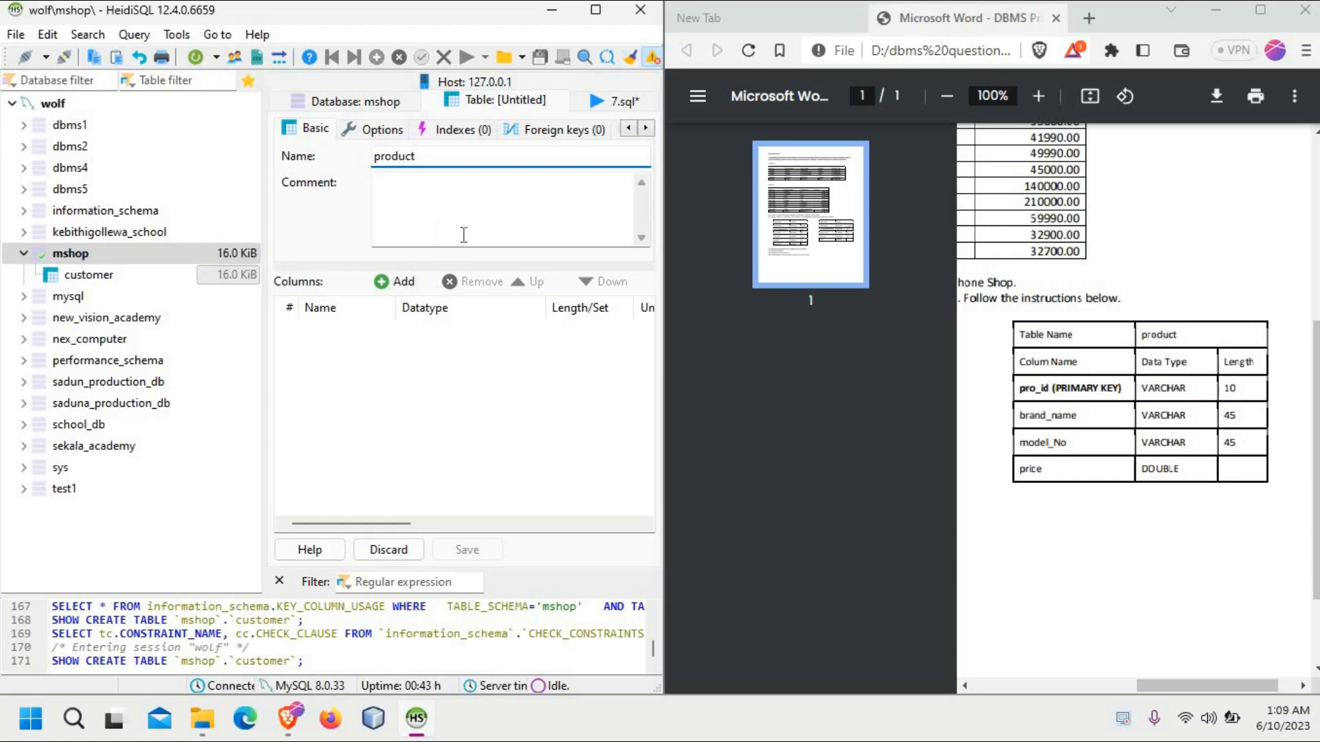
Step: Add a column named pro_id to the product table and set its length to 10
left_click(411, 283)
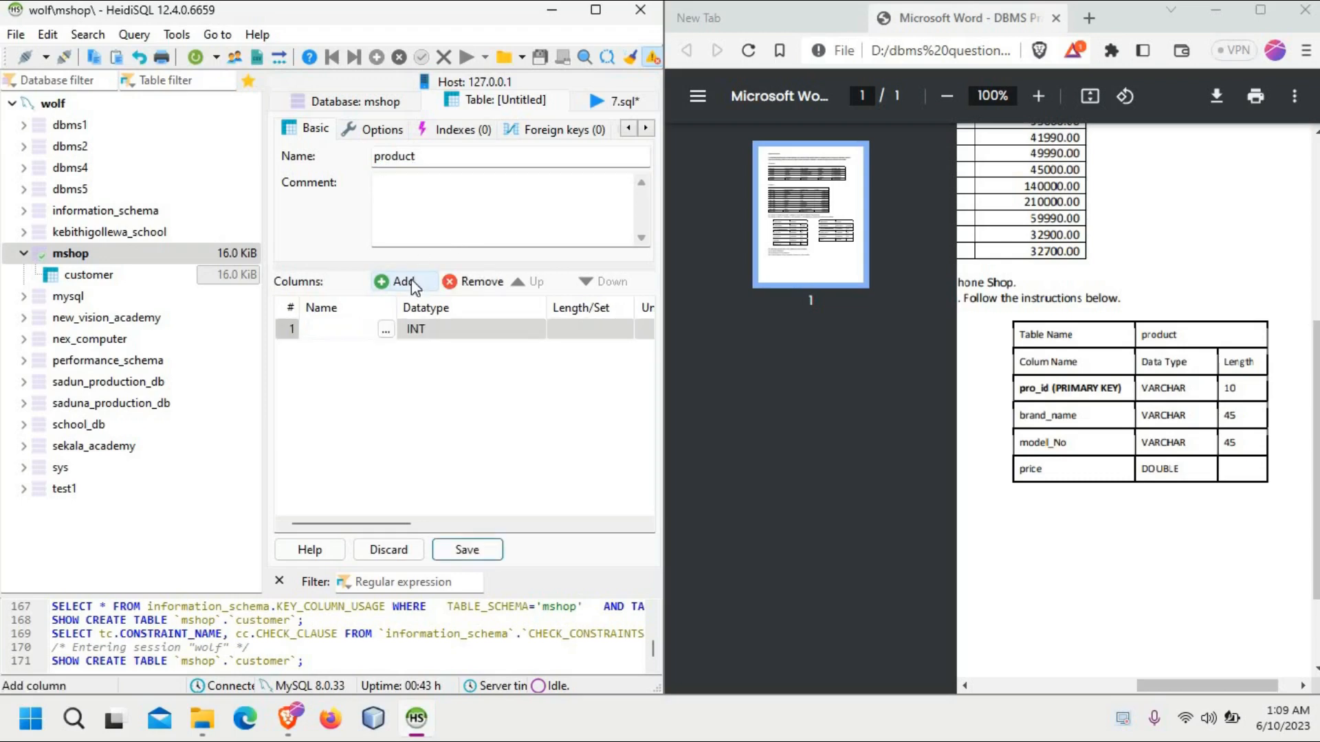
type("pro_id")
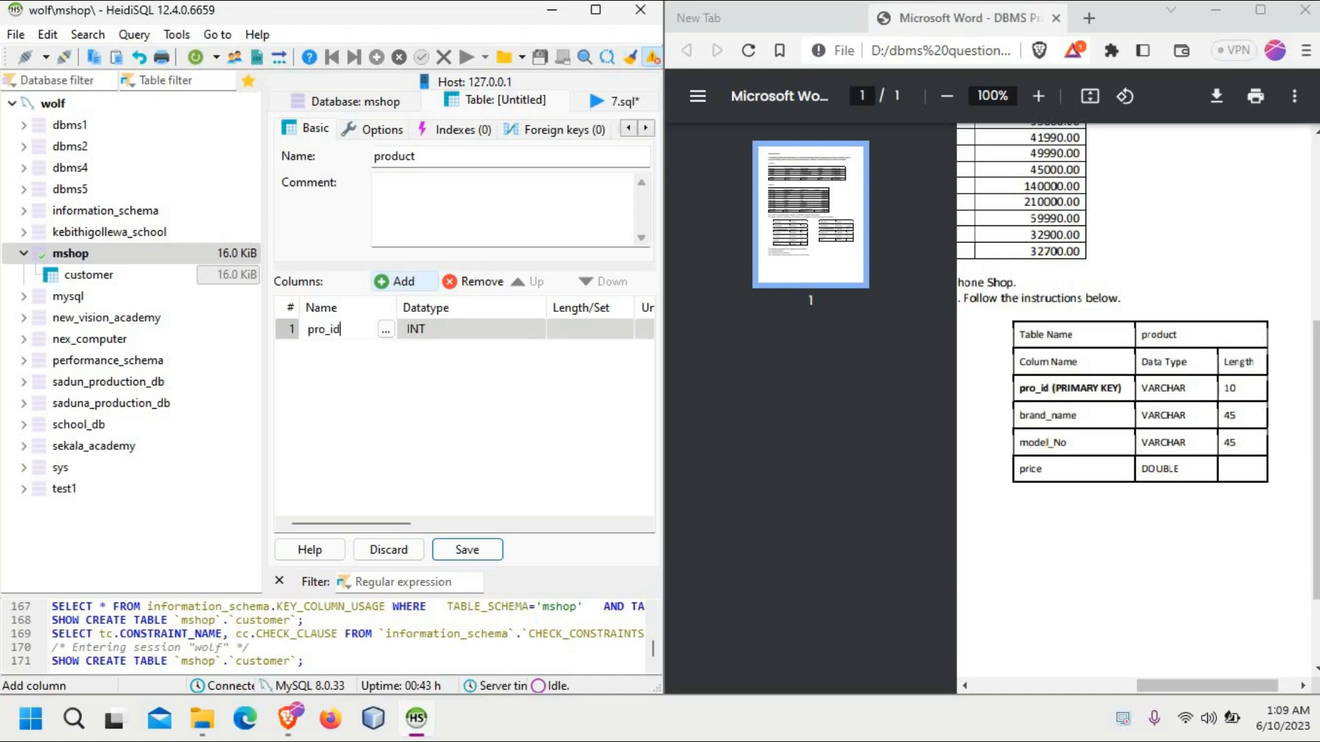
left_click(440, 329)
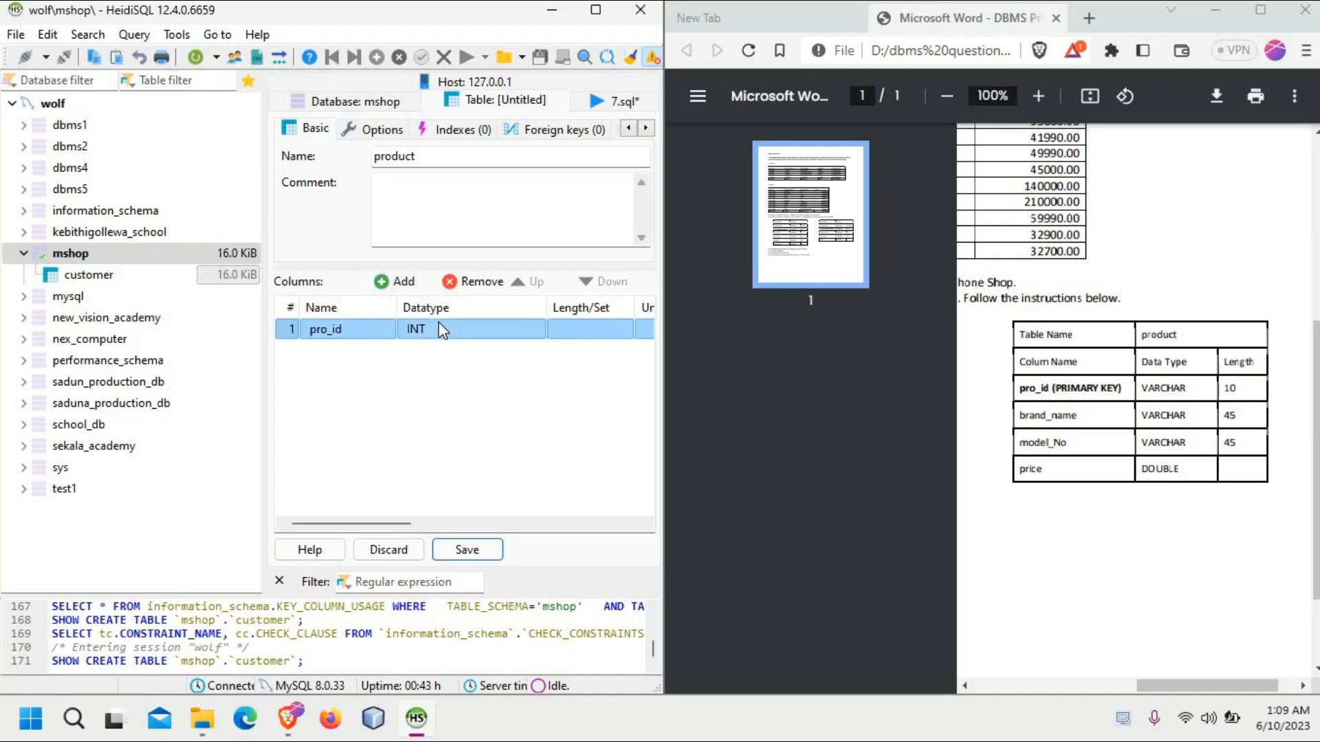
left_click(598, 333)
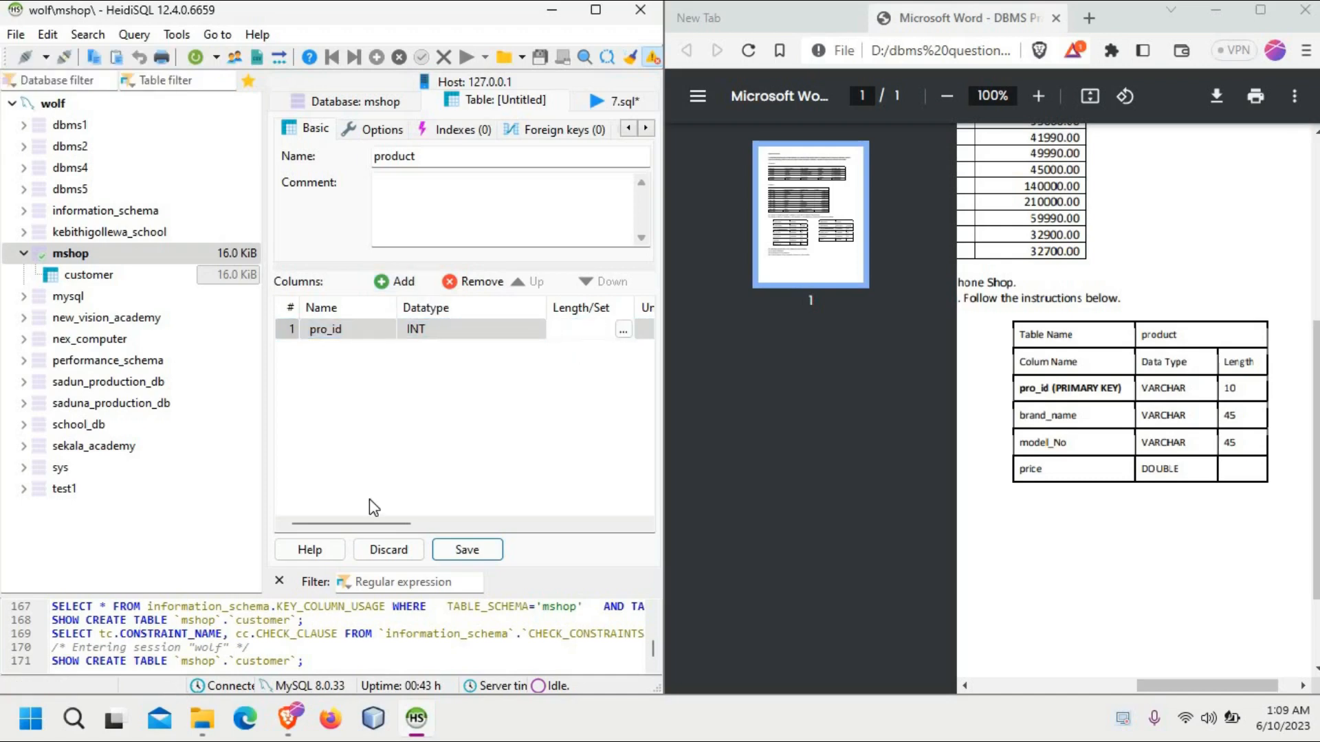
type("10")
Step: Create a PRIMARY index on the pro_id column
right_click(378, 332)
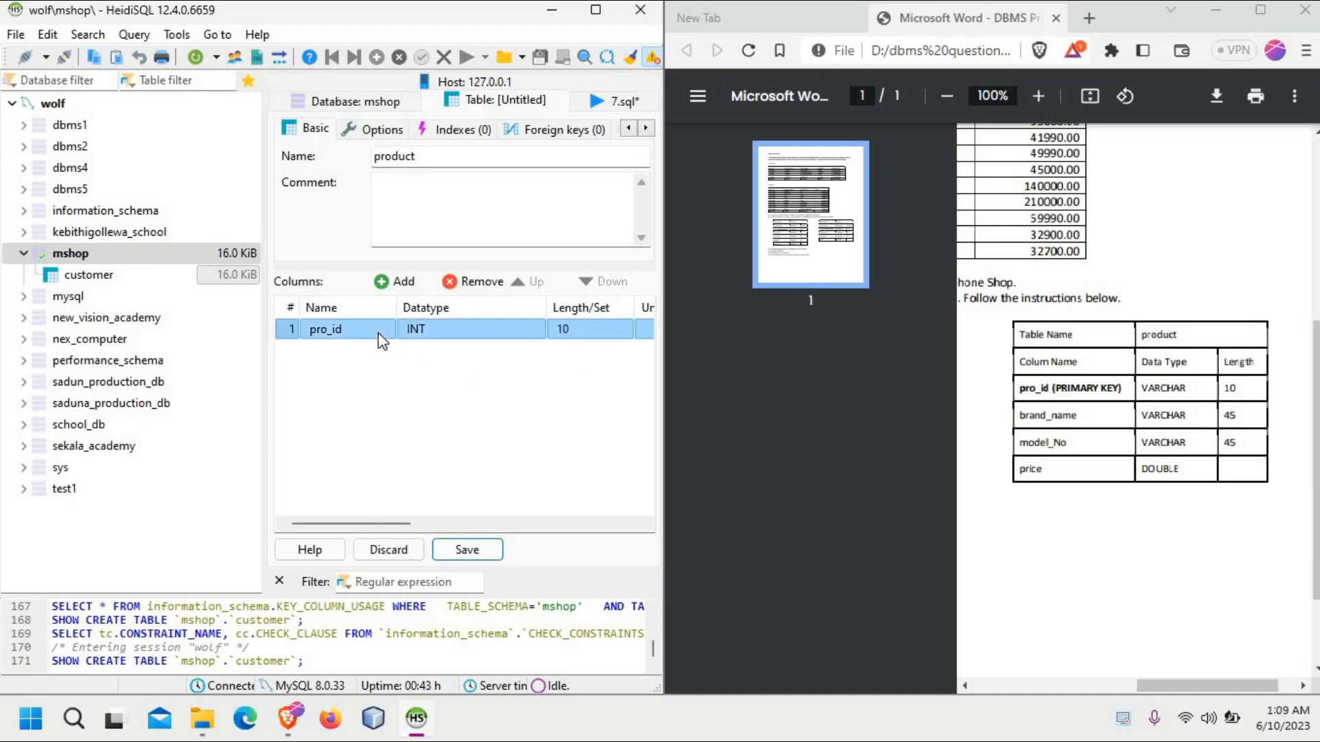
mouse_move(474, 506)
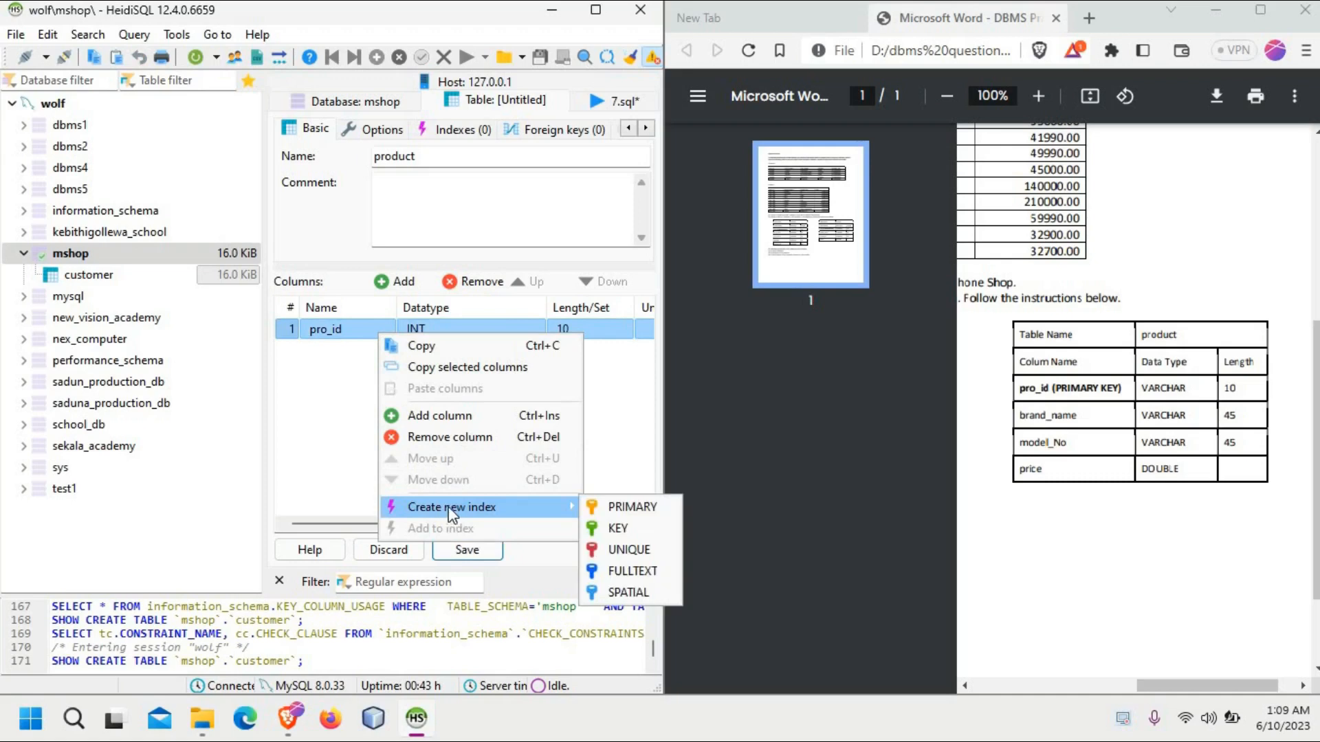
left_click(614, 506)
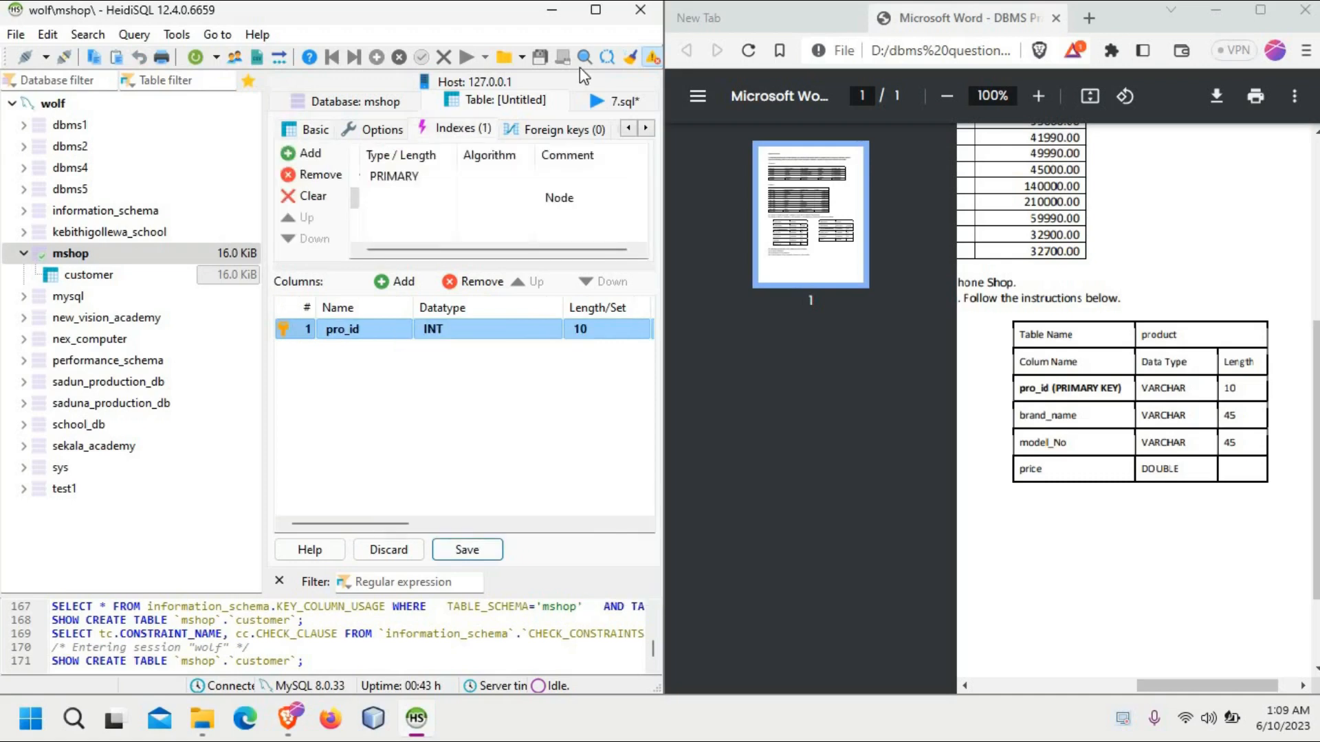
Step: Maximize the HeidiSQL window and select AUTO_INCREMENT as the default of the pro_id column
left_click(595, 9)
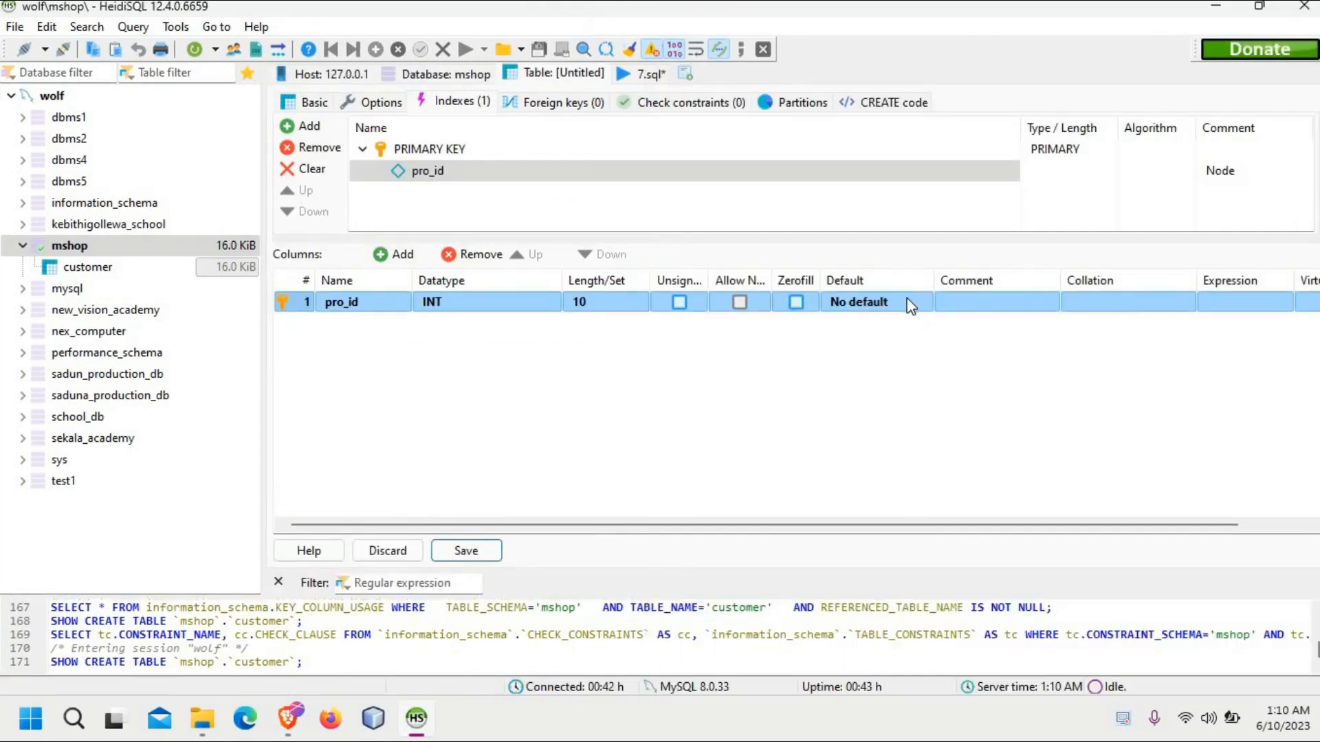
left_click(904, 295)
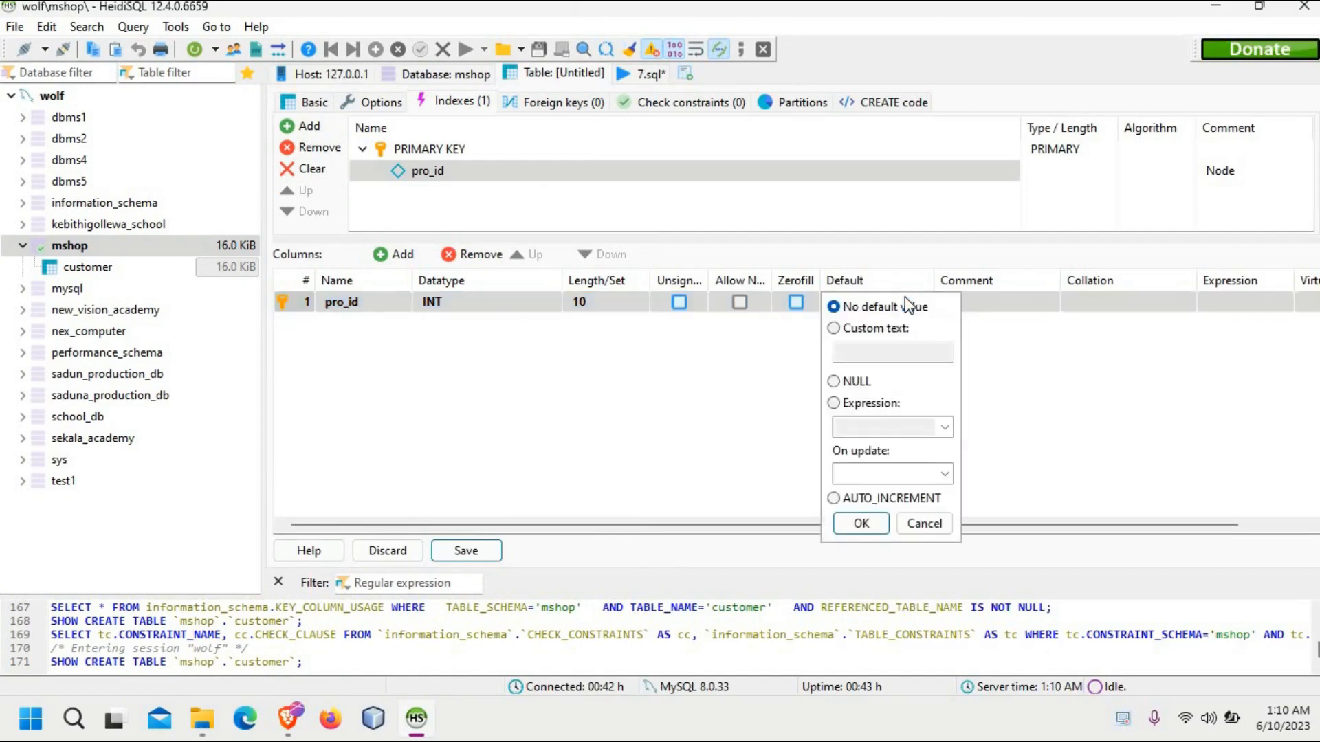
left_click(834, 498)
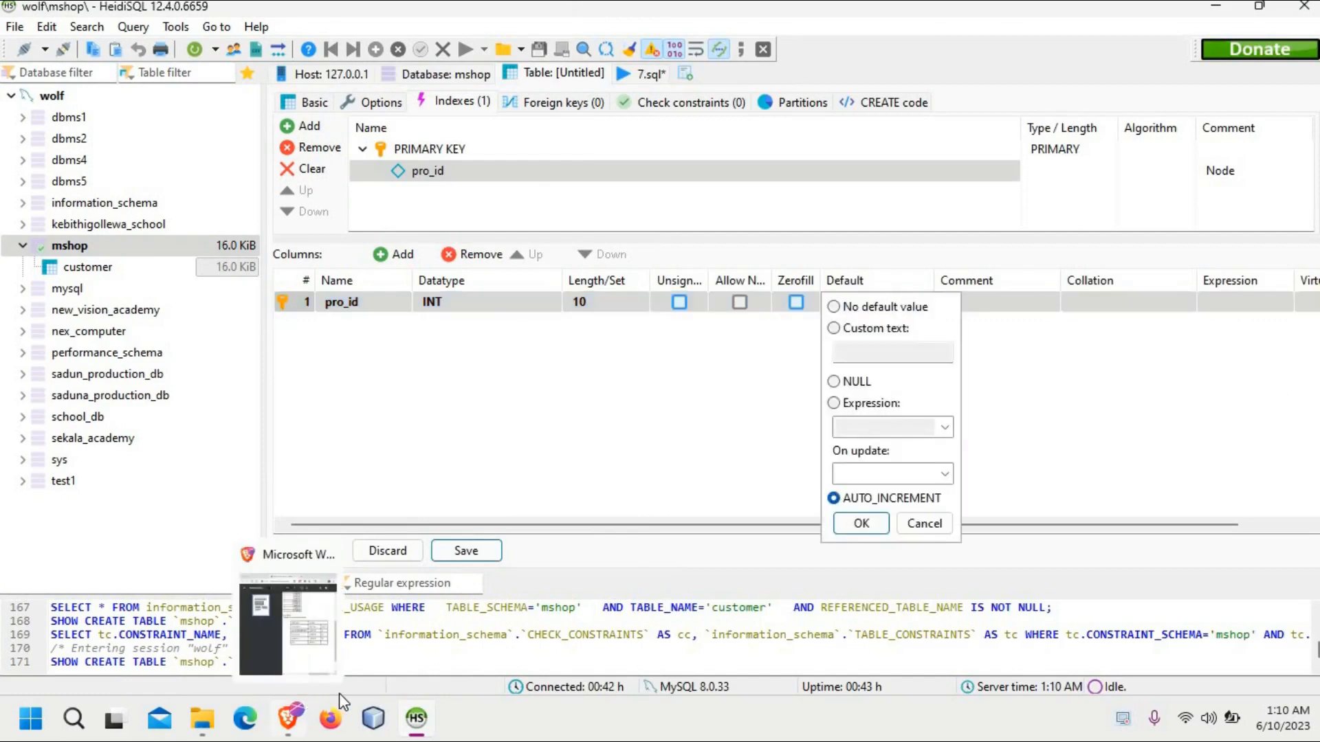
Step: Snap the maximized HeidiSQL window so that it fills half of the screen
mouse_move(297, 717)
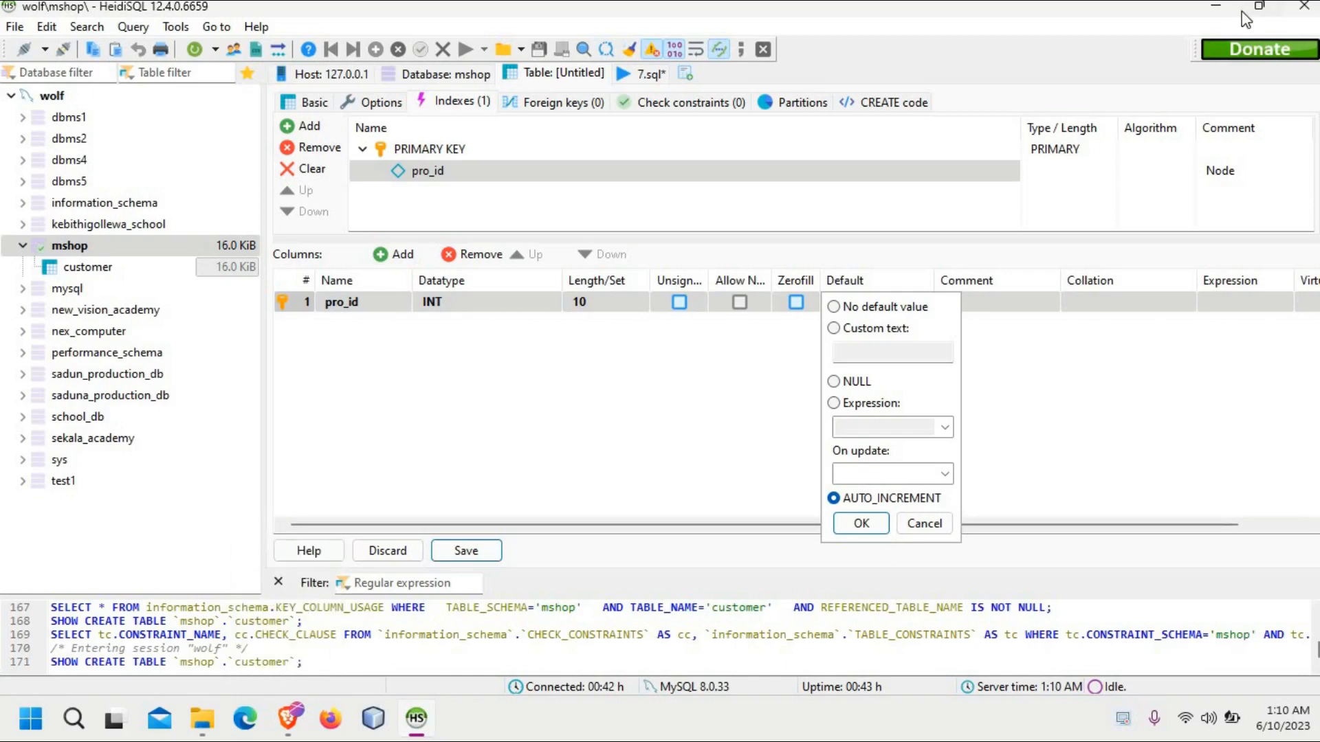
mouse_move(1257, 10)
left_click(1185, 49)
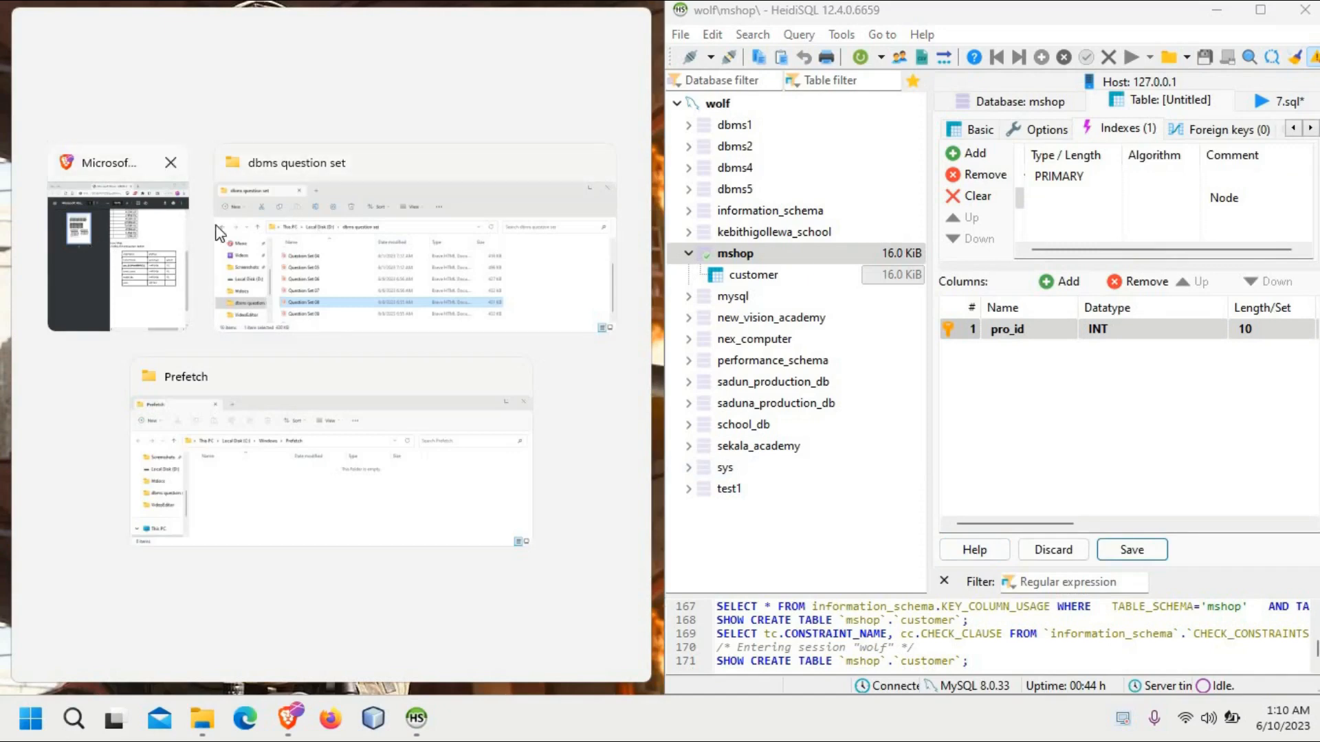
Step: Show the question set PDF beside HeidiSQL and set the default of the pro_id column to No default value
left_click(161, 237)
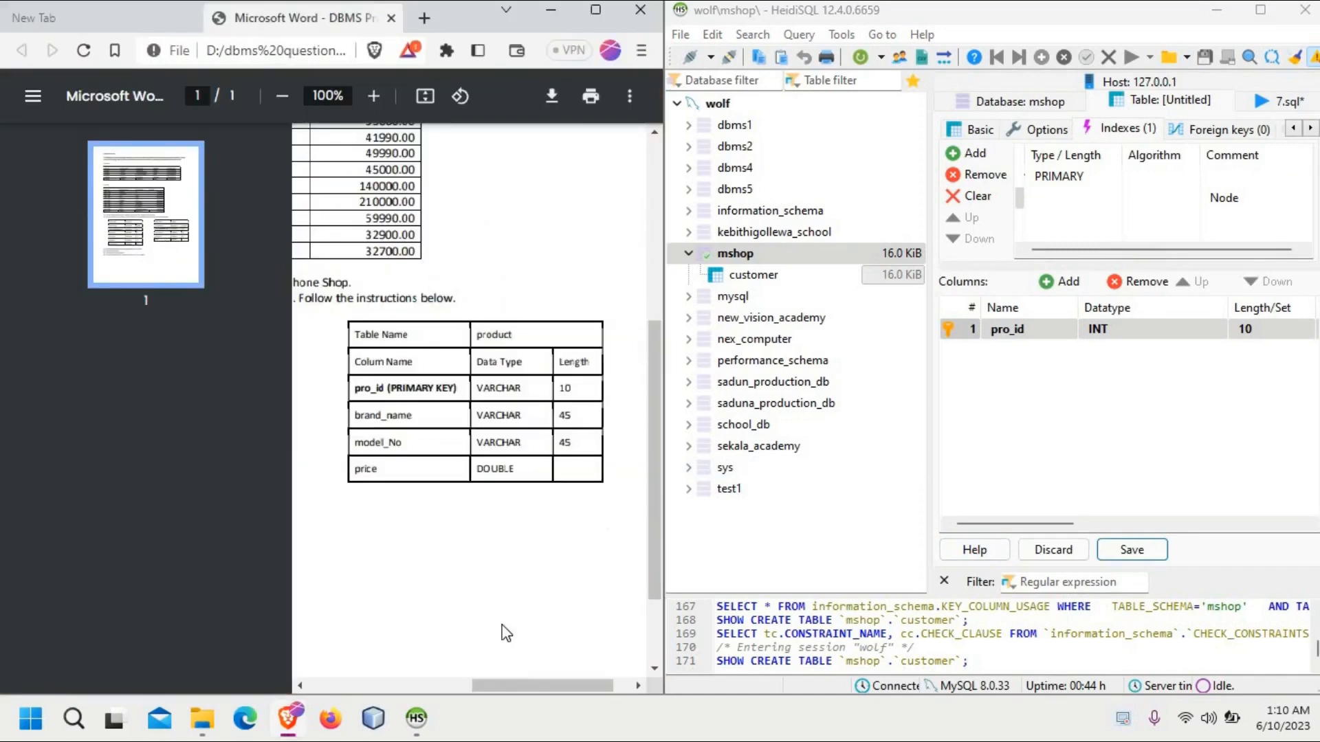
mouse_move(504, 686)
left_mouse_down()
mouse_move(556, 684)
mouse_move(522, 684)
left_mouse_up()
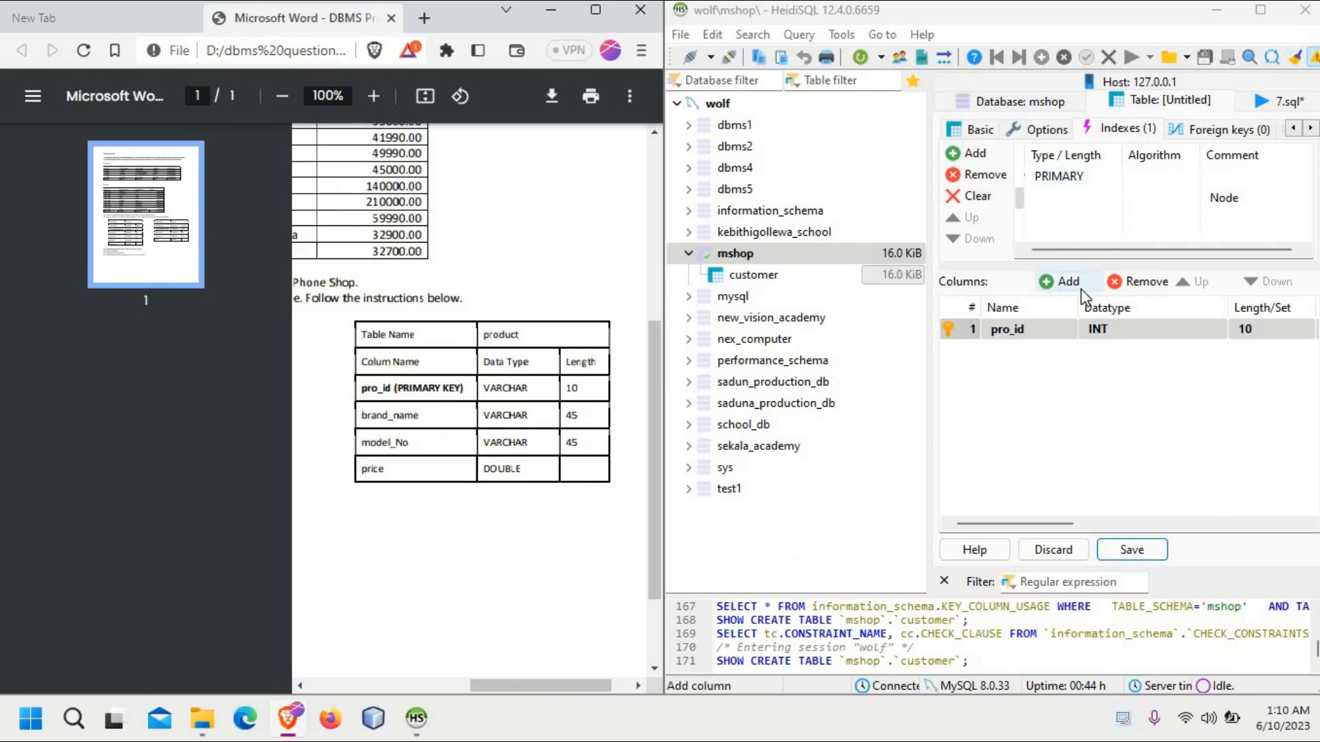
left_click_drag(1066, 527, 1214, 527)
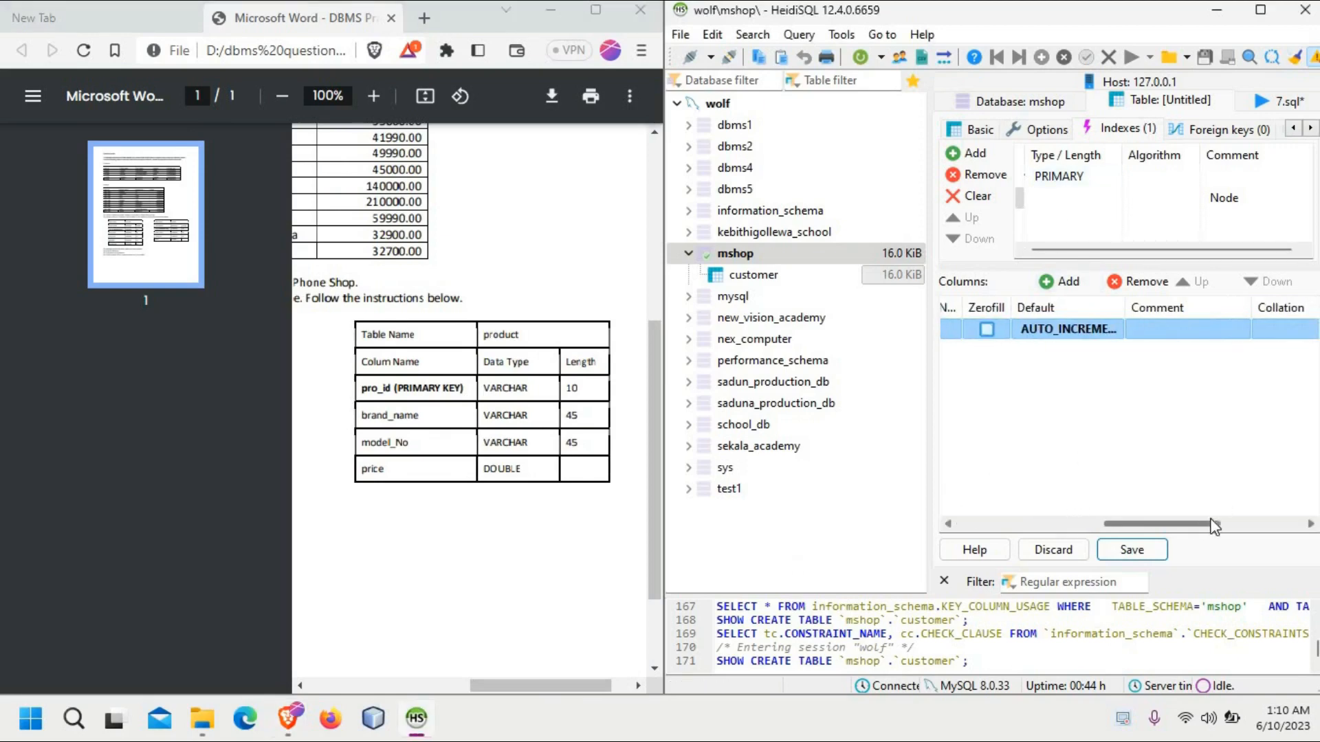
left_click(1067, 335)
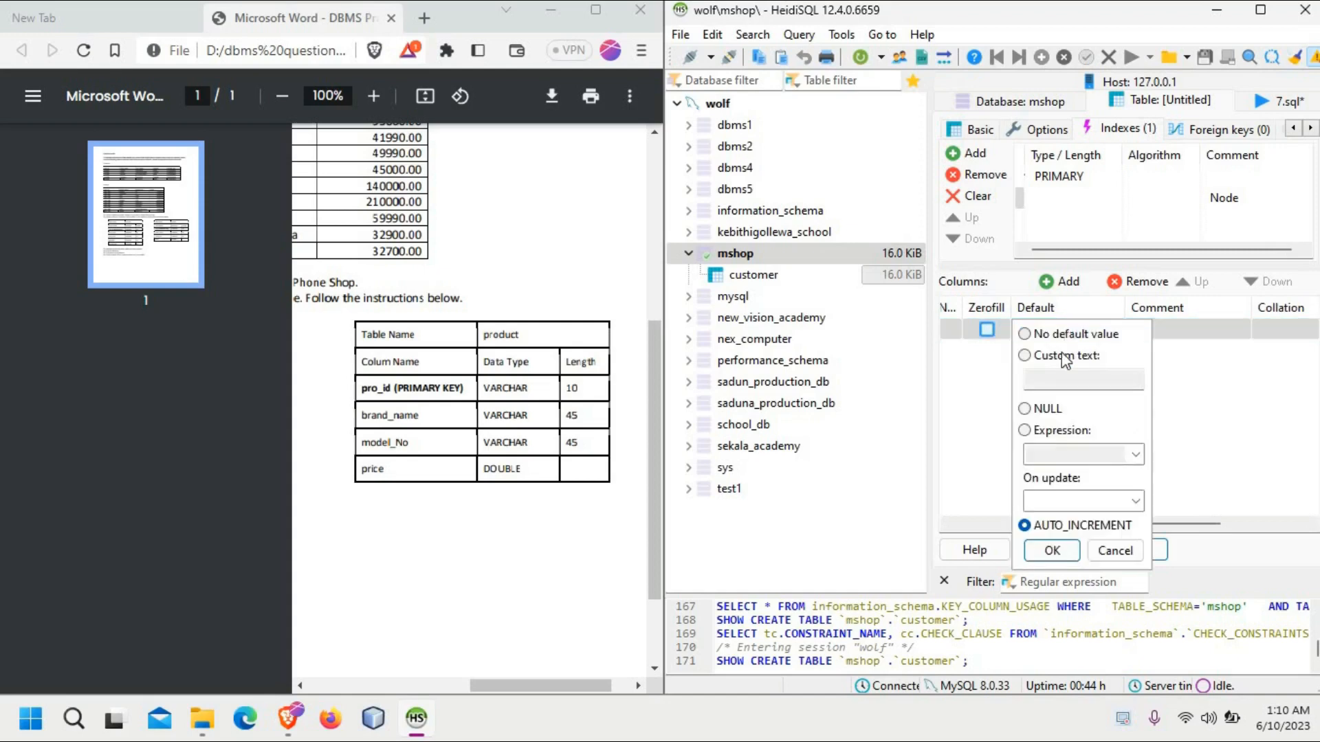
left_click(1024, 334)
left_click(1052, 550)
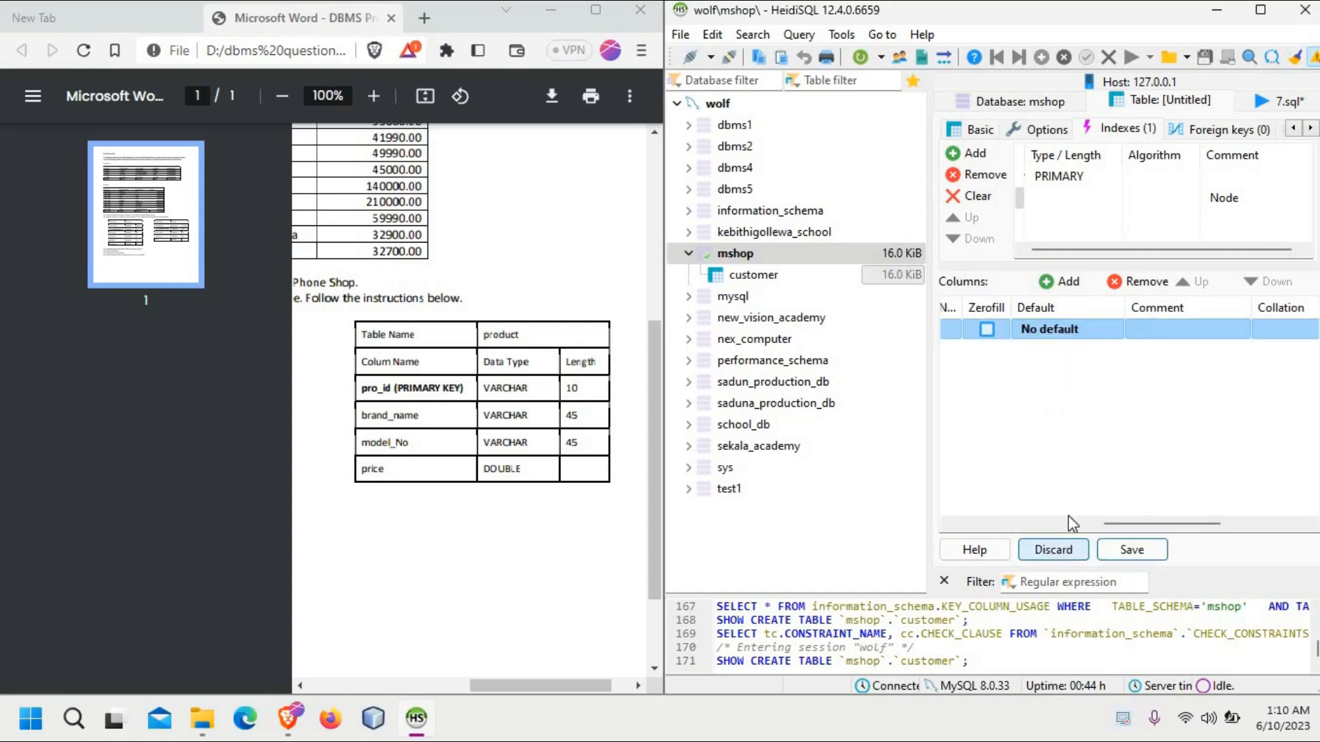
Step: Add a second column named brand_name to the product table
left_click_drag(1113, 523, 942, 522)
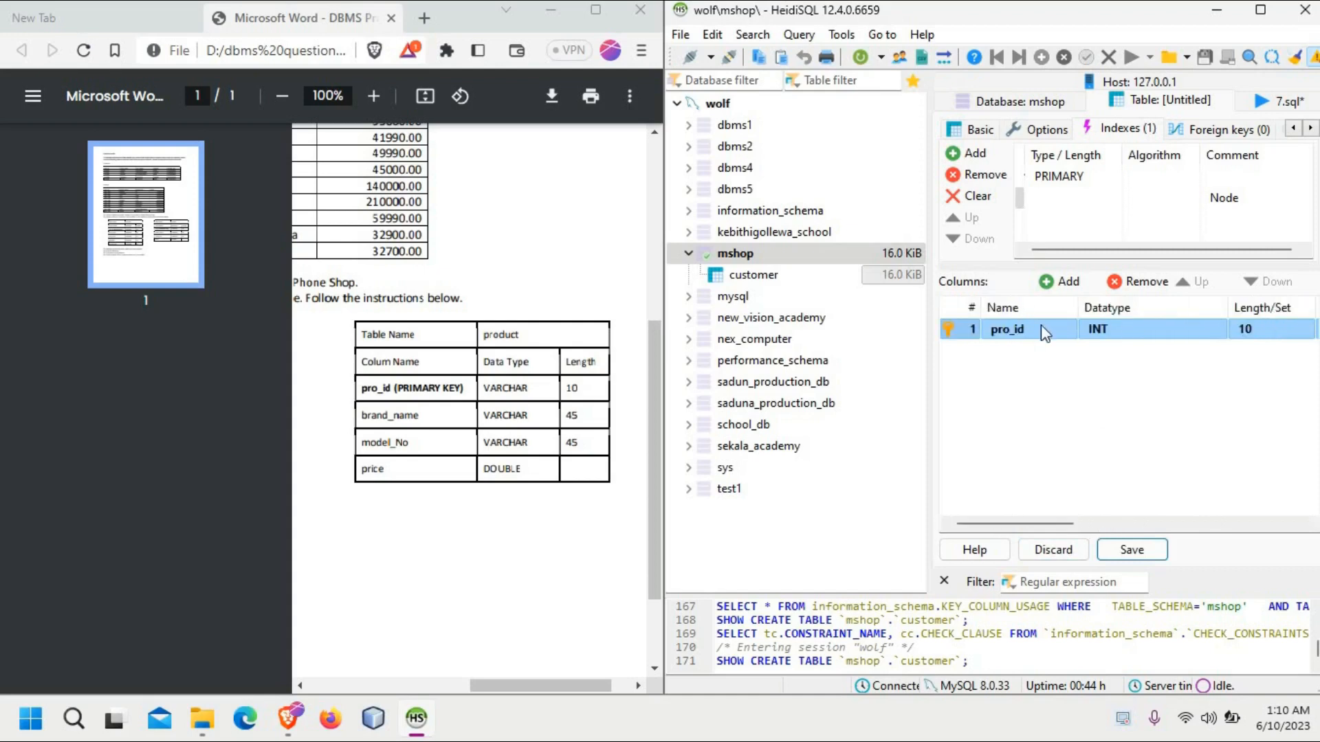
left_click(1062, 281)
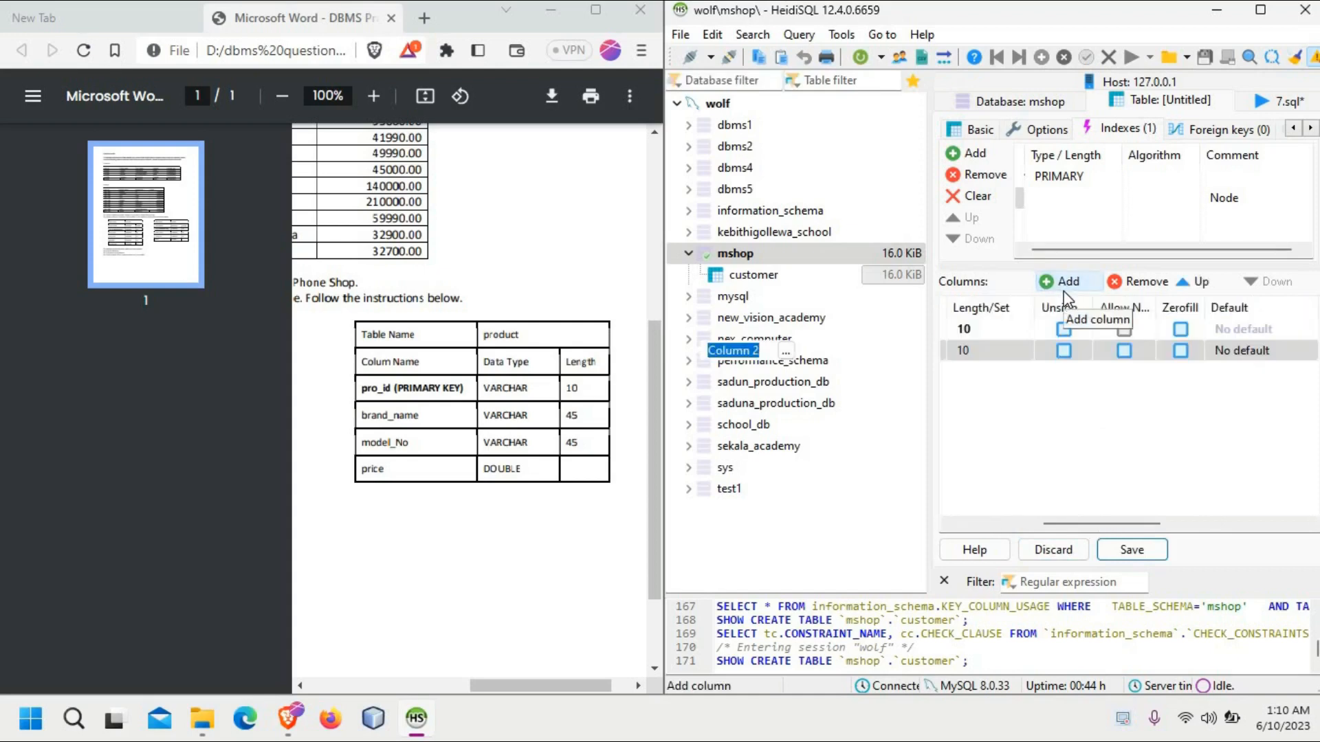
left_click_drag(1131, 523, 1044, 524)
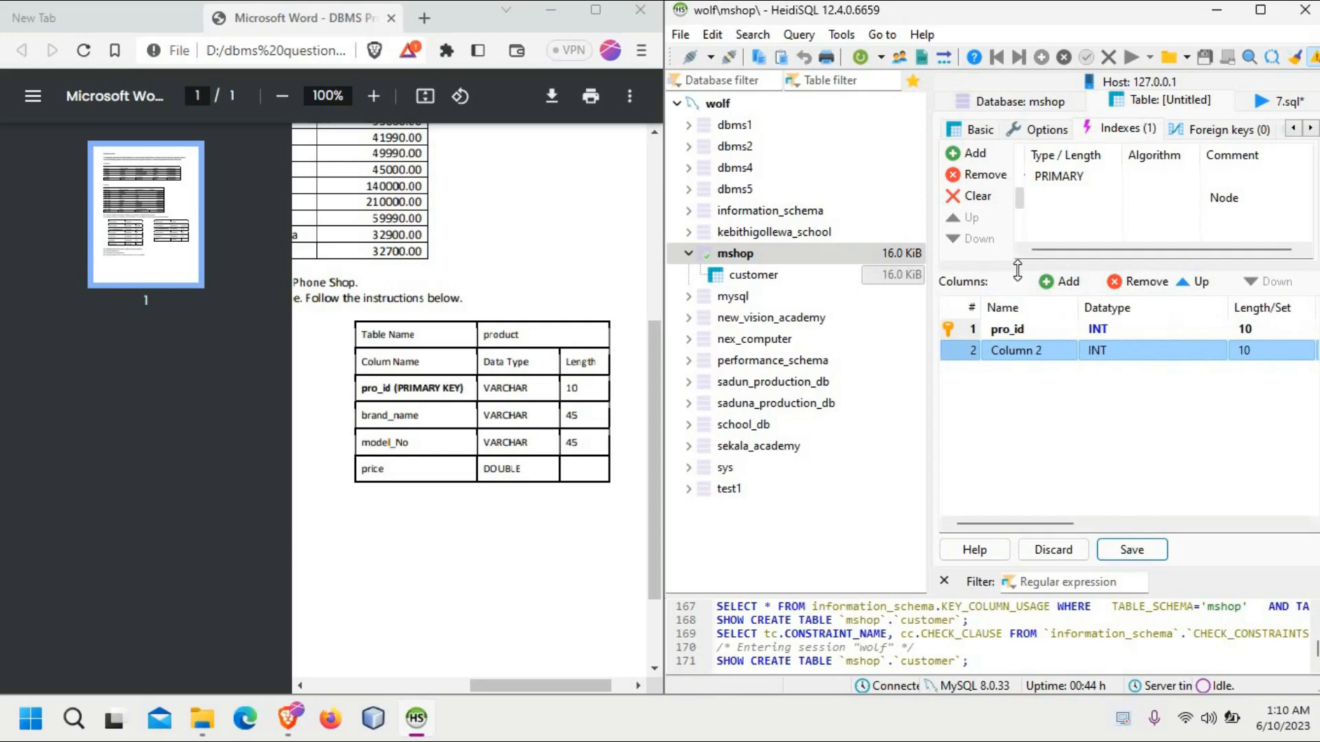
left_click(1037, 353)
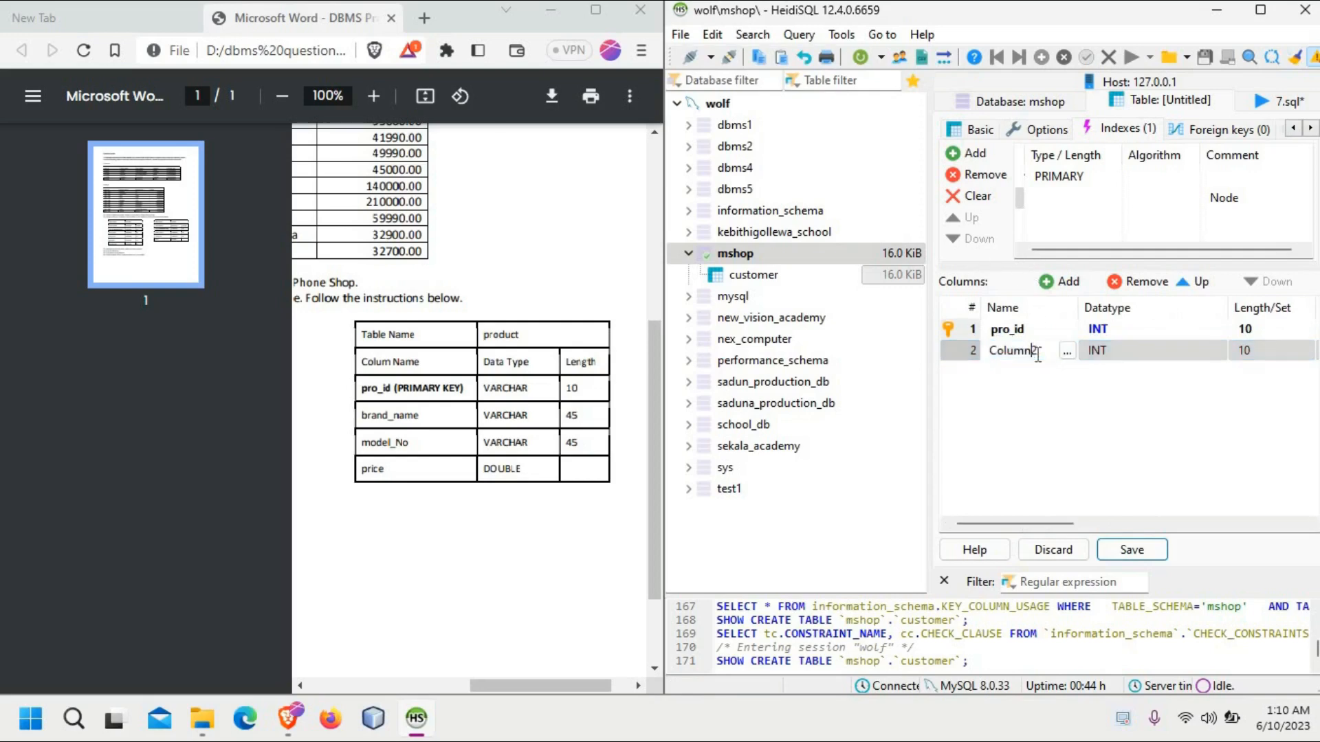
key("BackSpace")
key("BackSpace")
key("BackSpace")
key("BackSpace")
key("BackSpace")
key("BackSpace")
key("BackSpace")
key("BackSpace")
type("brand_name")
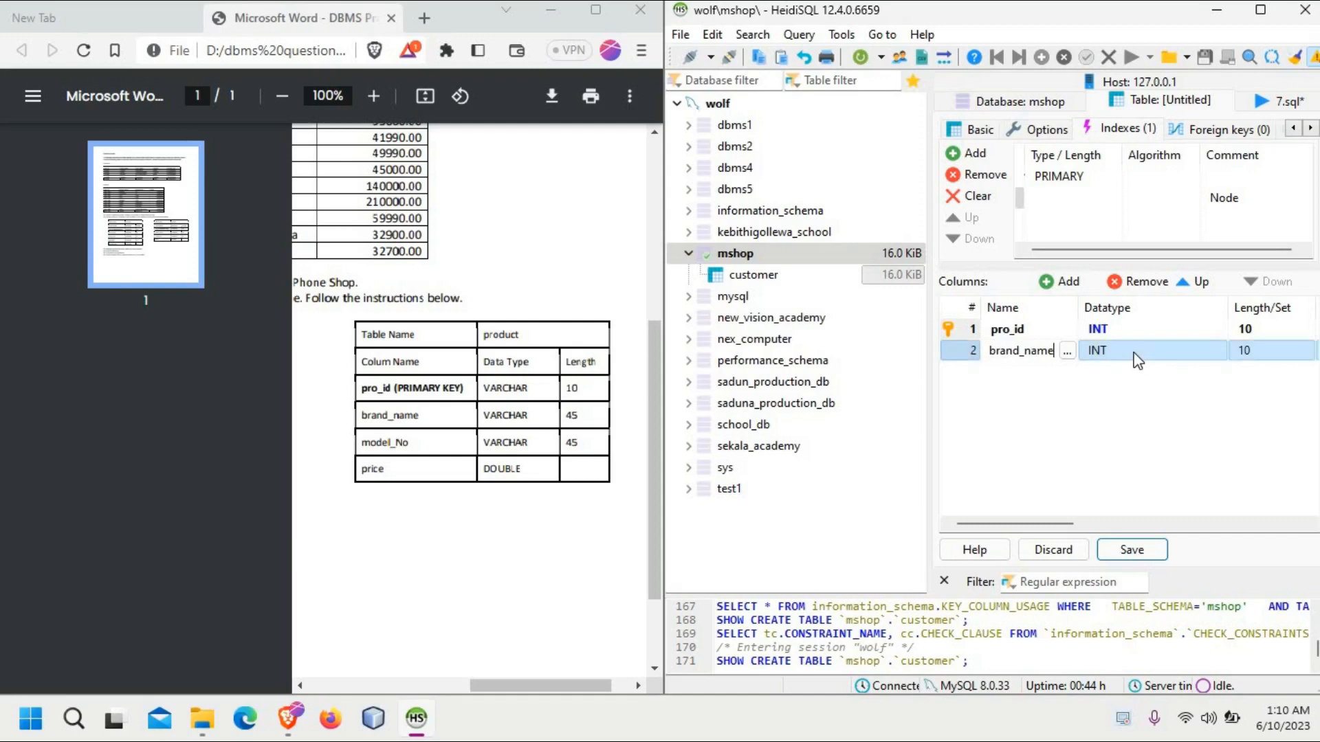
key("Return")
Step: Set the datatype of the brand_name column to VARCHAR and its length to 45
left_click(1137, 359)
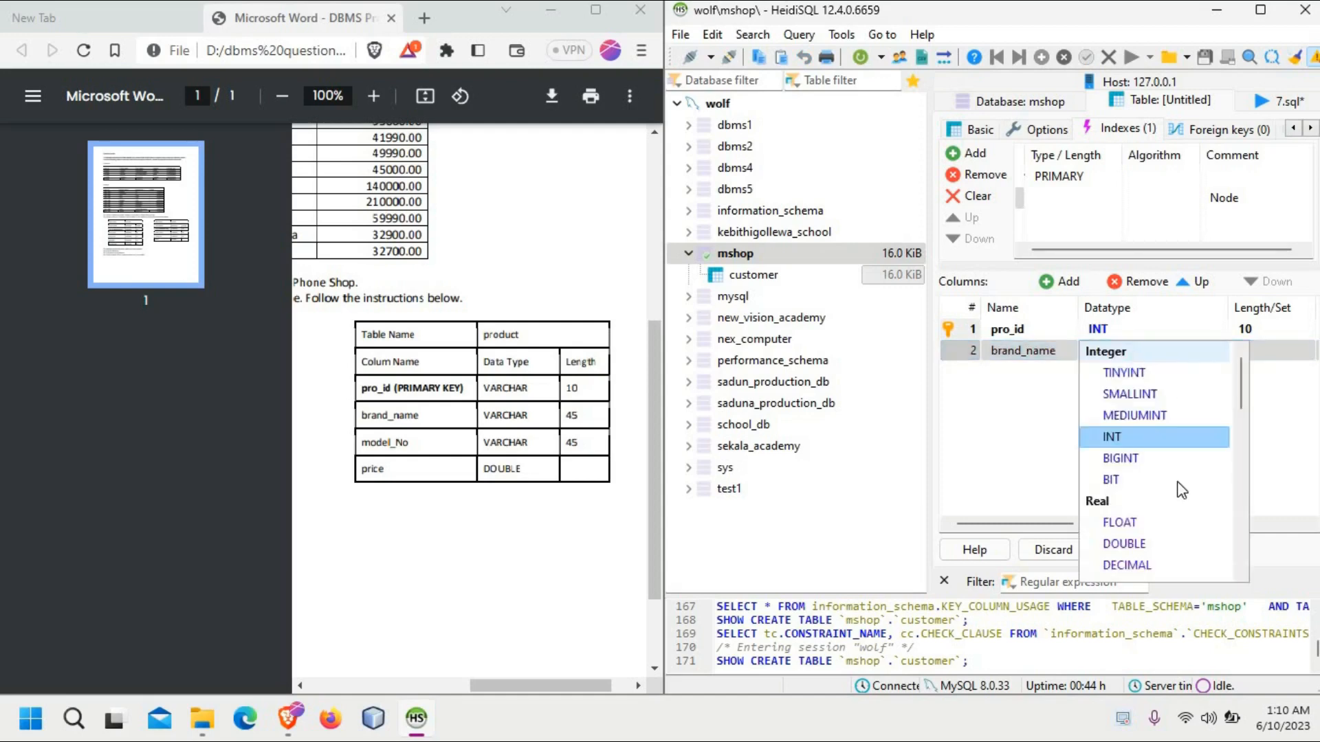
left_click_drag(1240, 398, 1235, 432)
left_click(1127, 502)
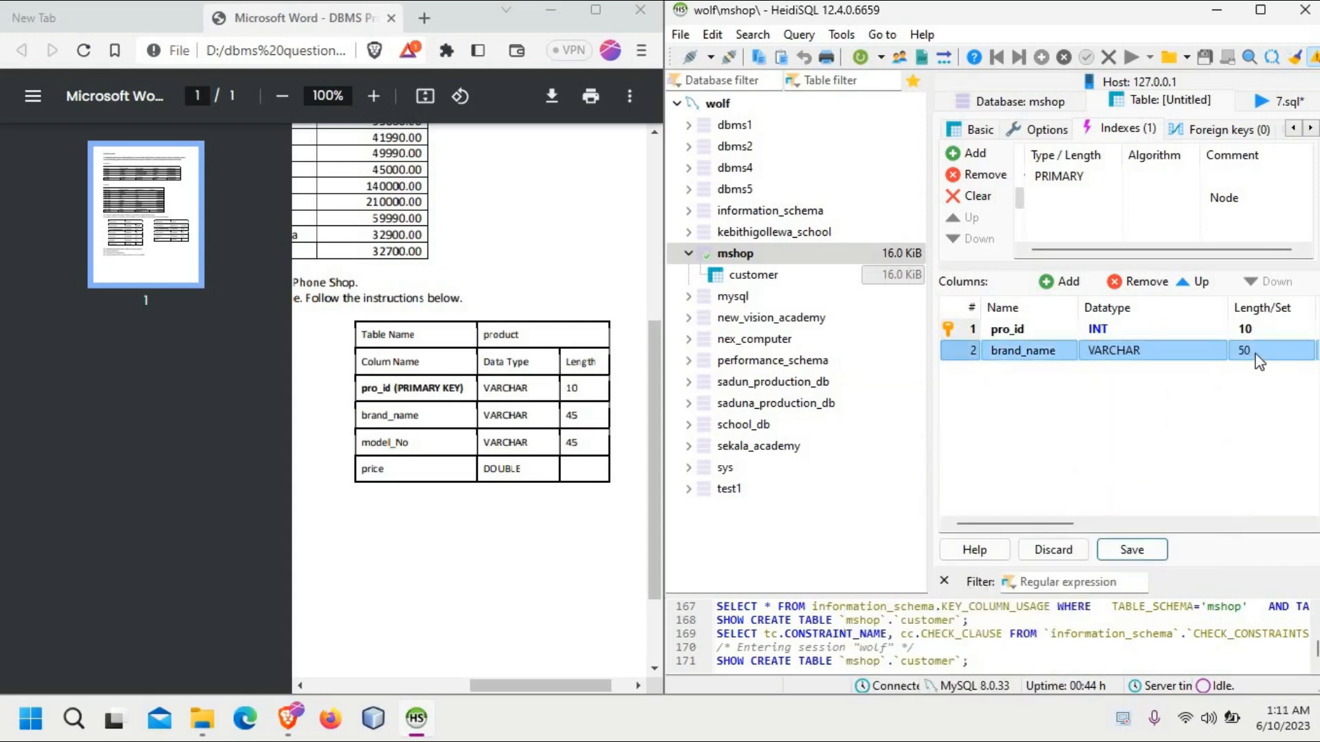
left_click(1259, 360)
key("BackSpace")
type("45")
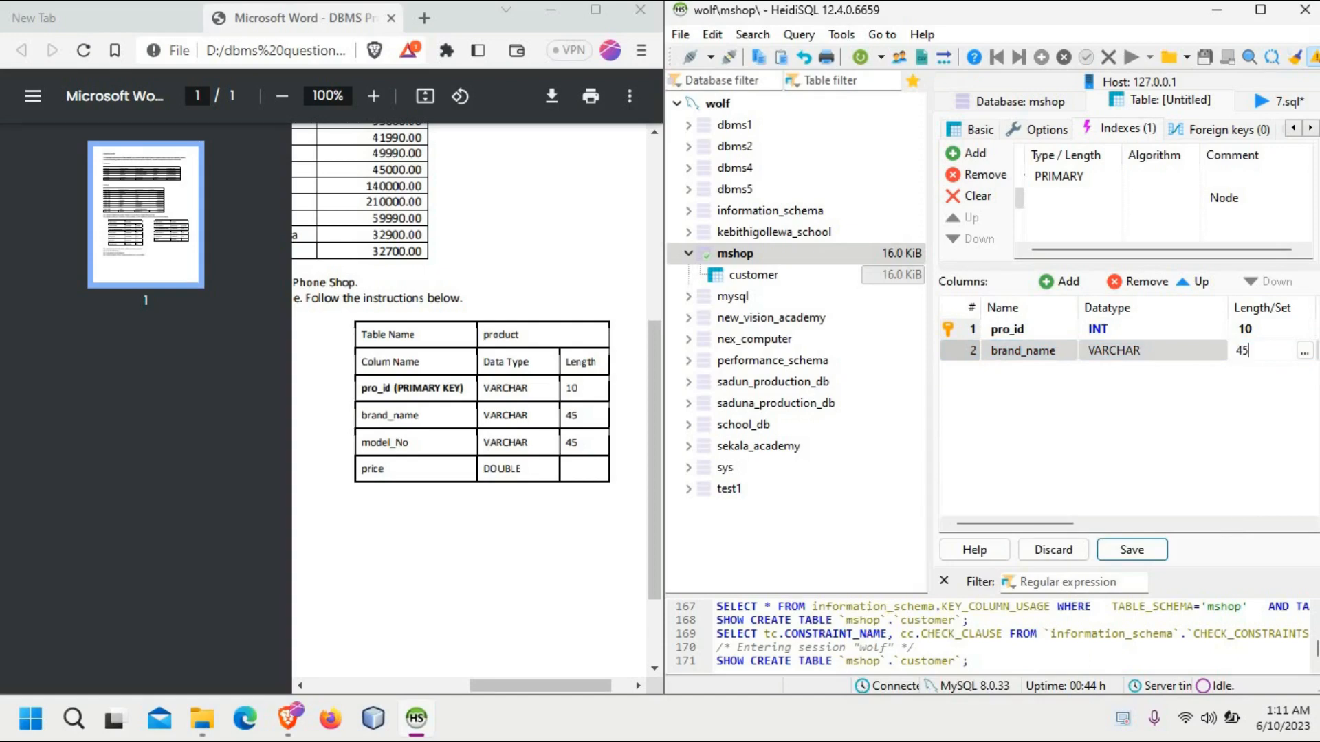
key("BackSpace")
key("BackSpace")
type("45")
key("Return")
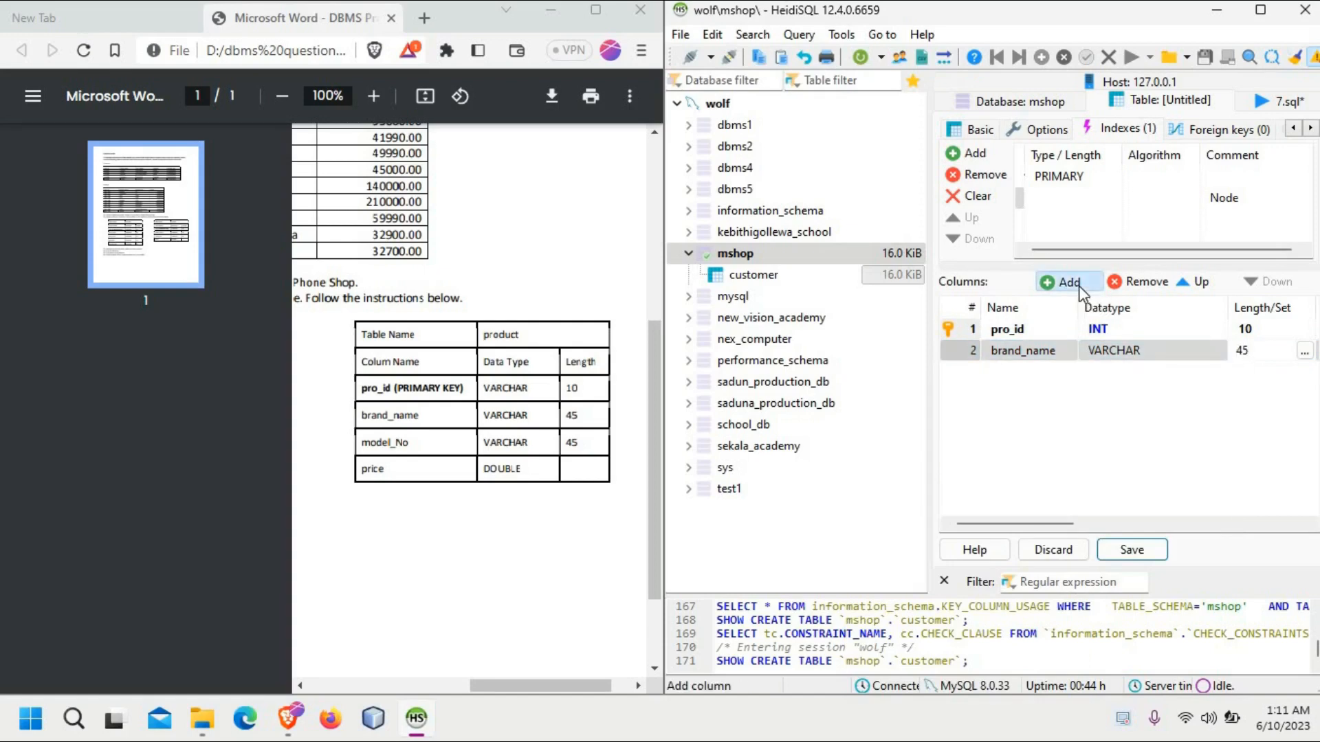
Step: Add a third column named model_name to the product table, keeping VARCHAR and length 45
left_click(1079, 286)
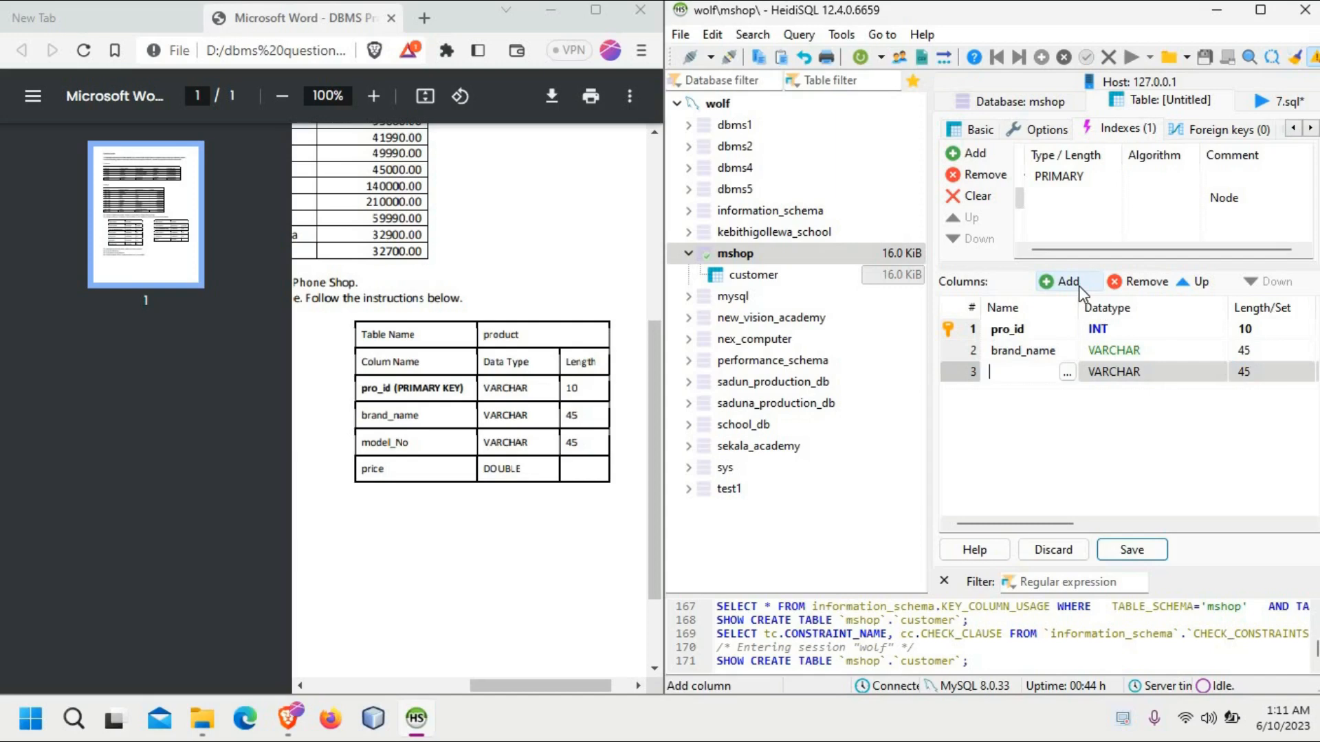
type("model_name")
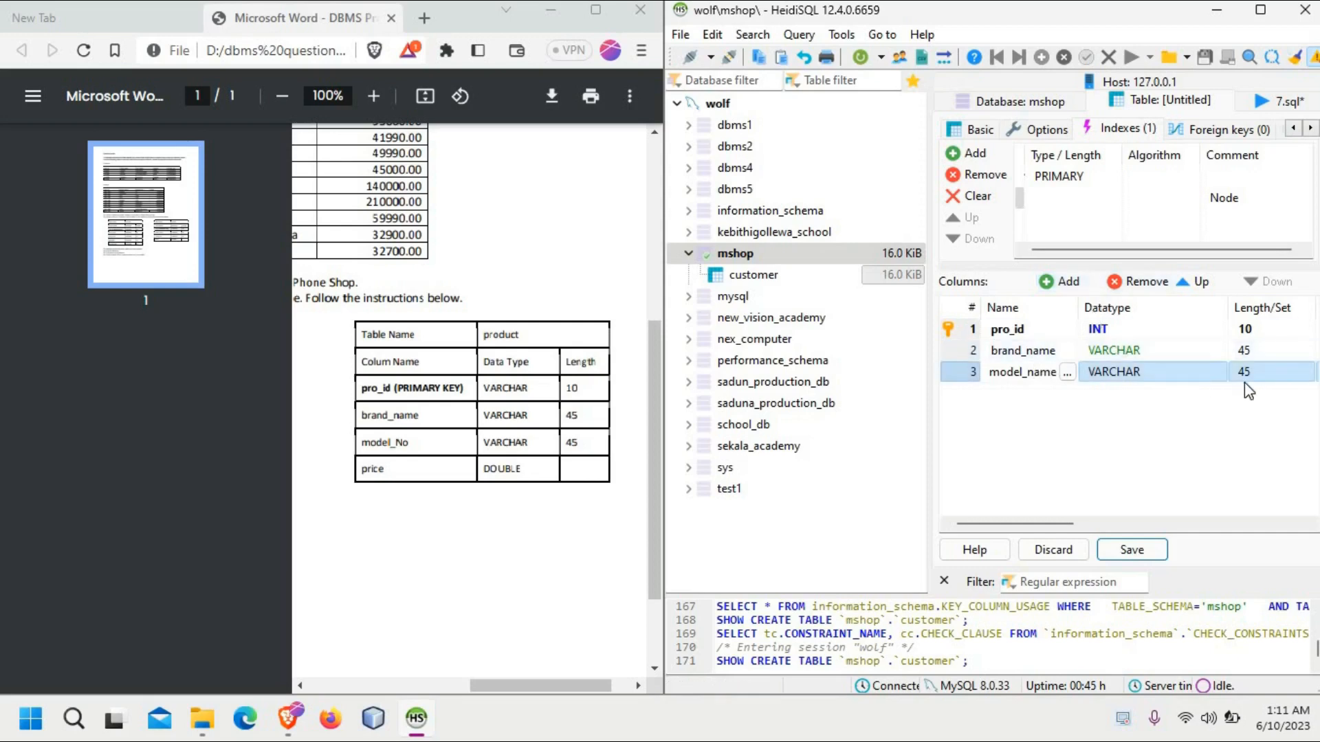
left_click(1067, 82)
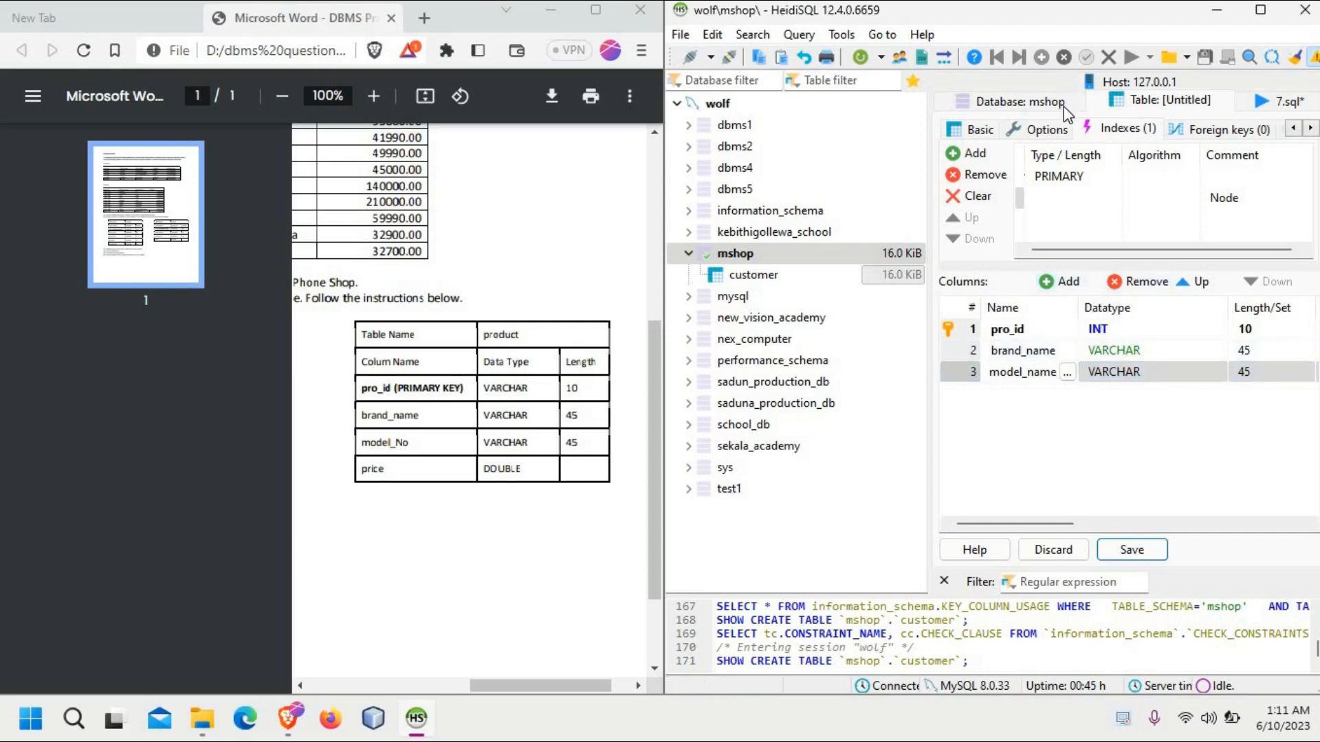
Step: Add a fourth column named price with the datatype DOUBLE and save the product table
left_click(1046, 281)
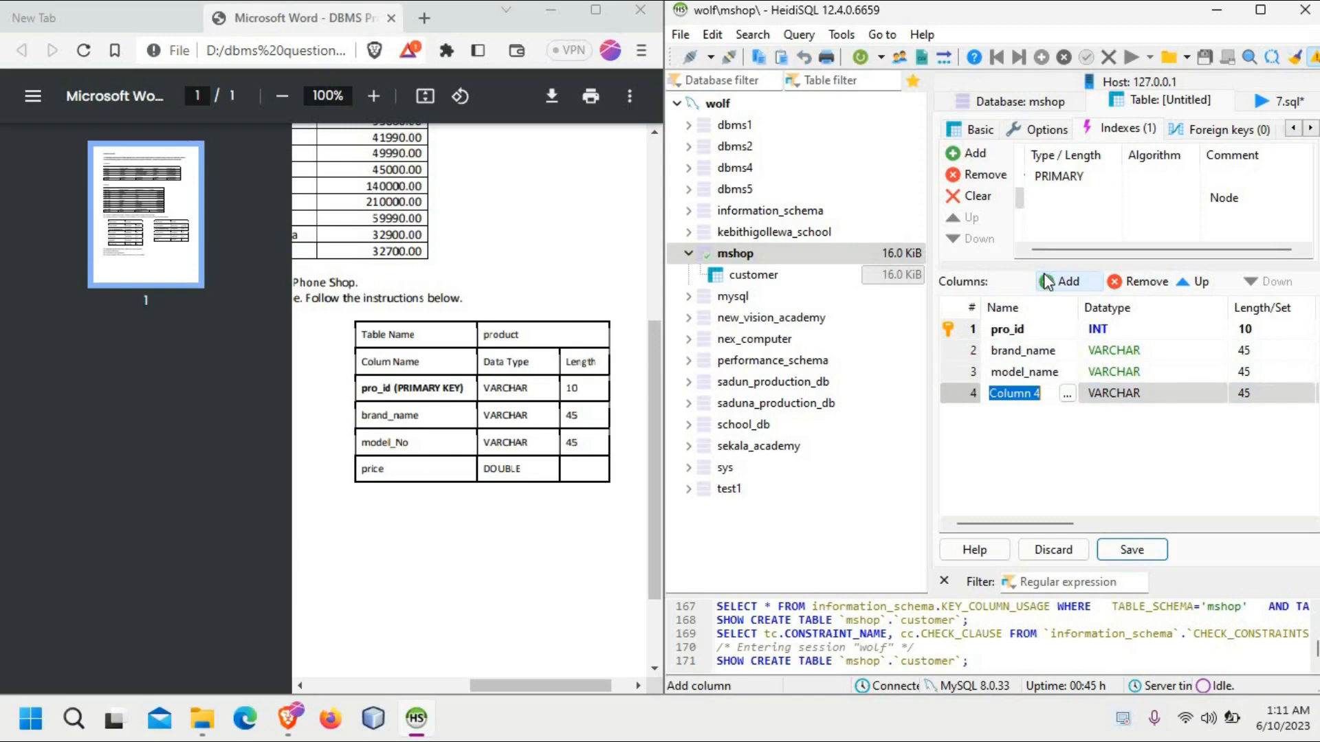
type("pr")
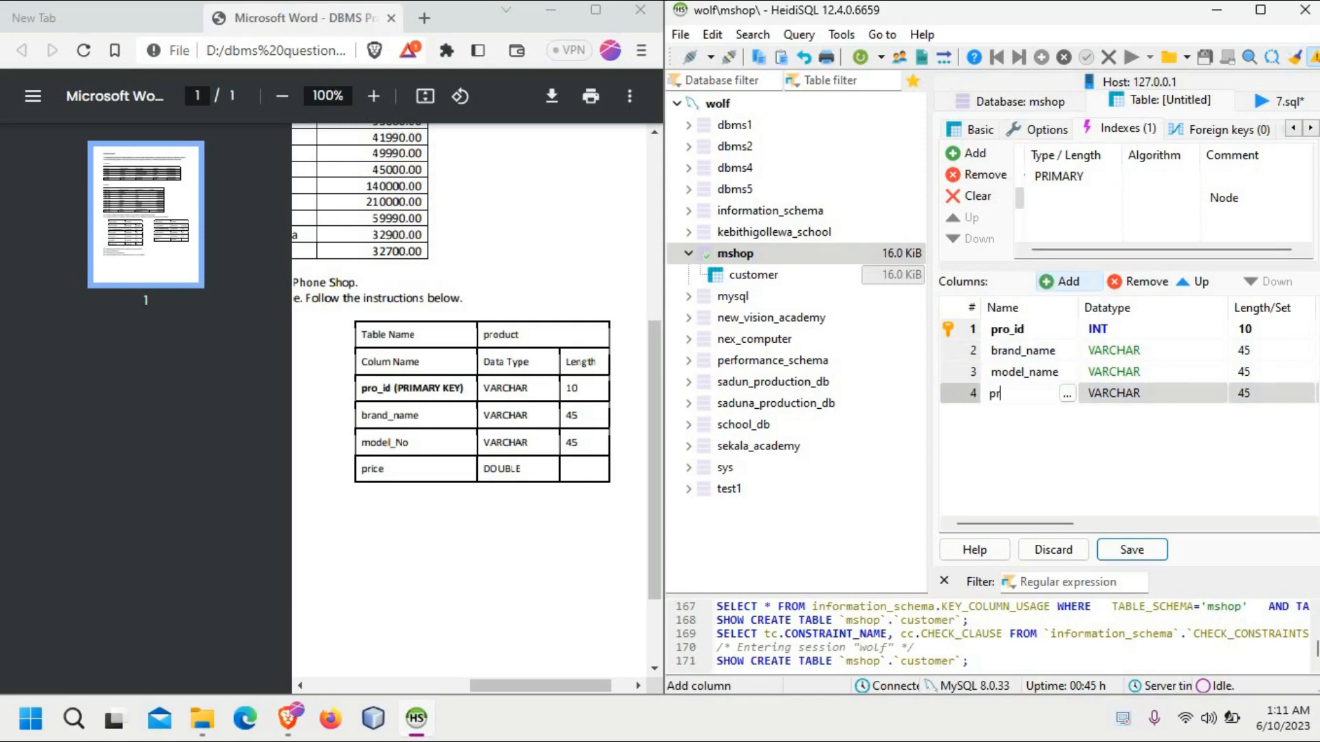
type("ice")
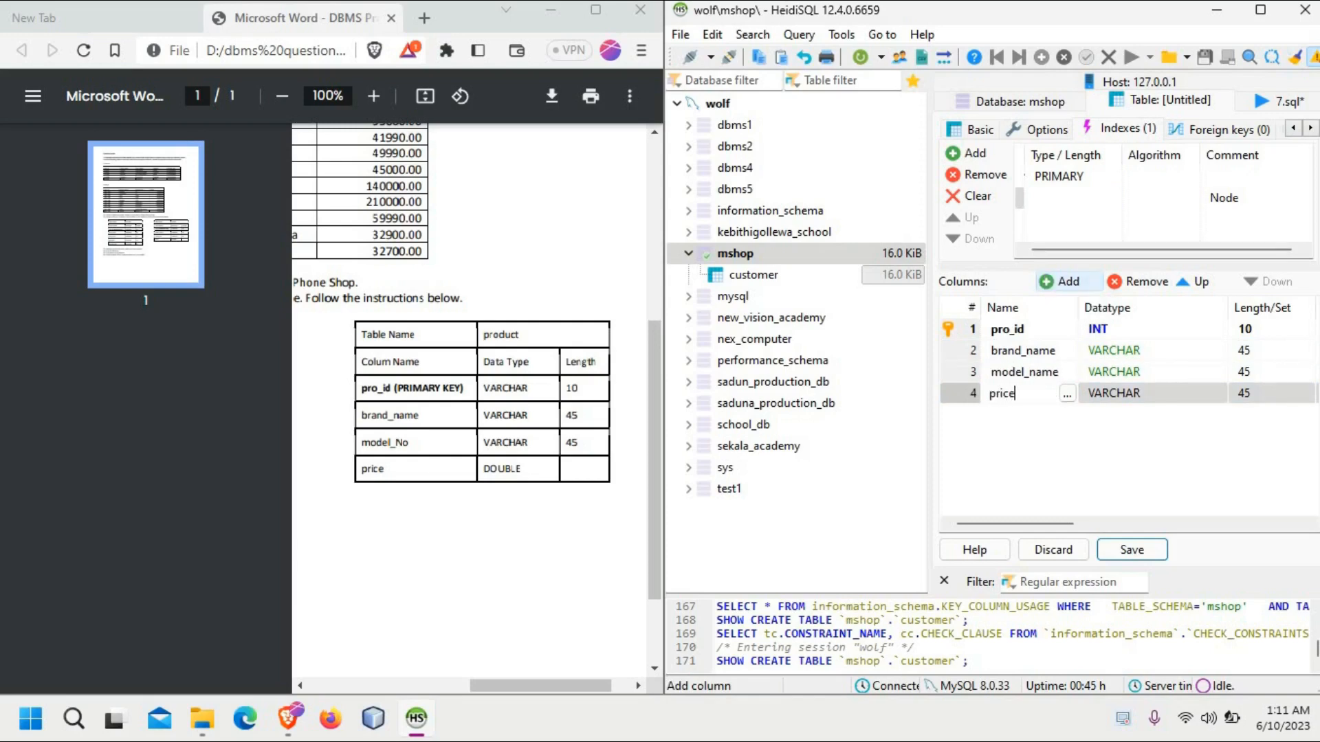
left_click(1141, 393)
left_click(1141, 394)
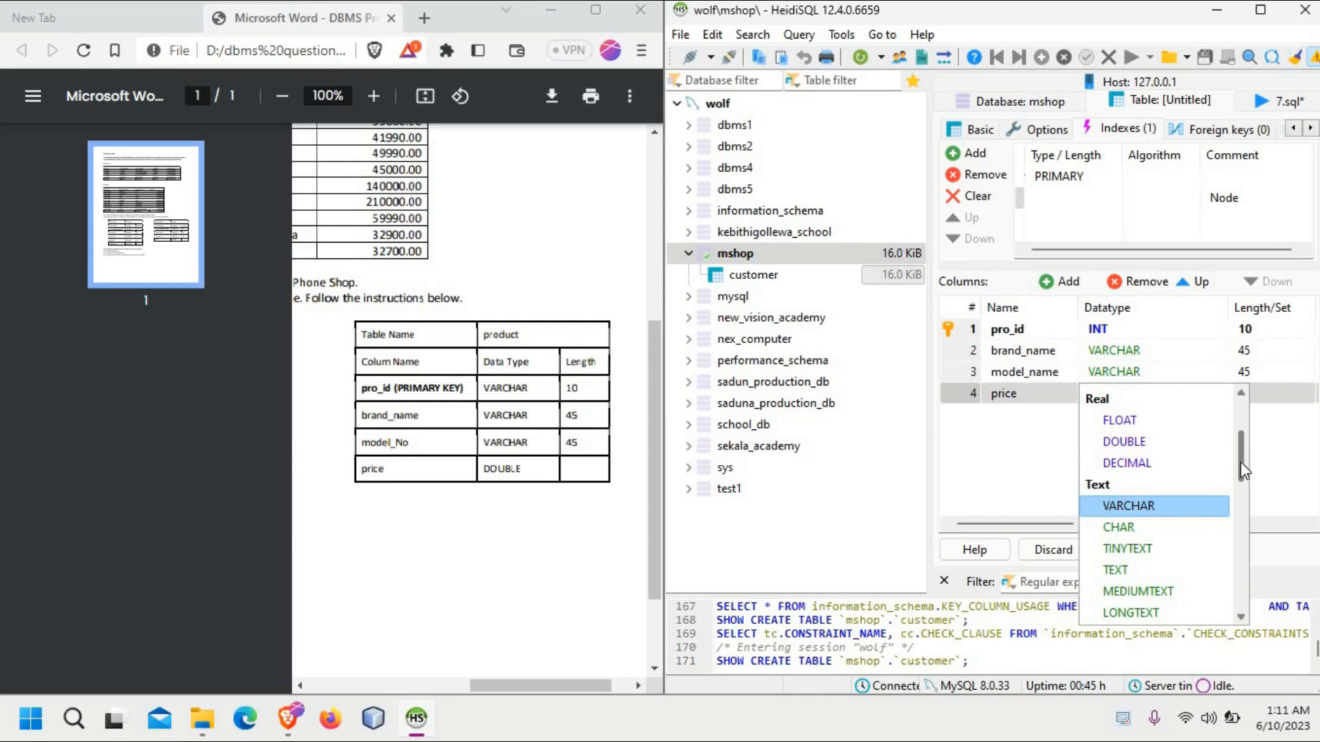
left_click(1152, 445)
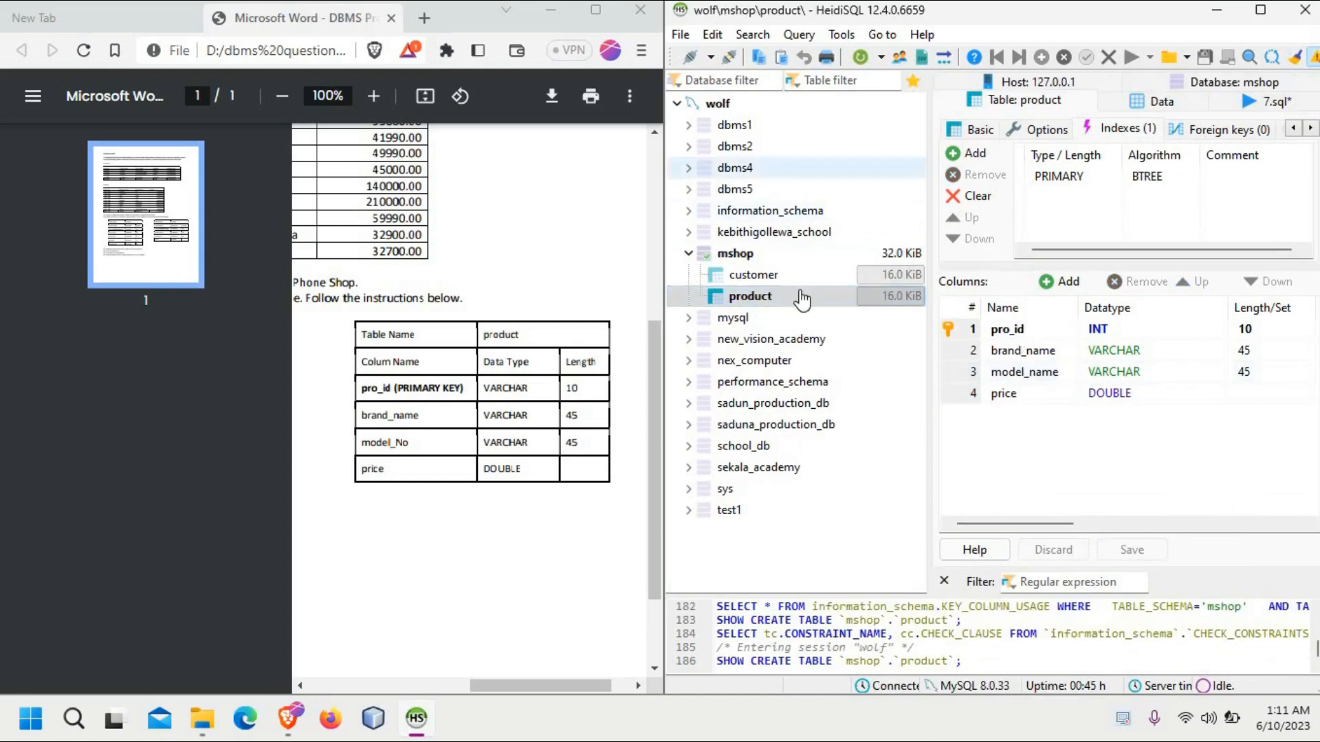
Step: Check the structure of the customer and product tables and return to the table list of the mshop database
left_click(773, 279)
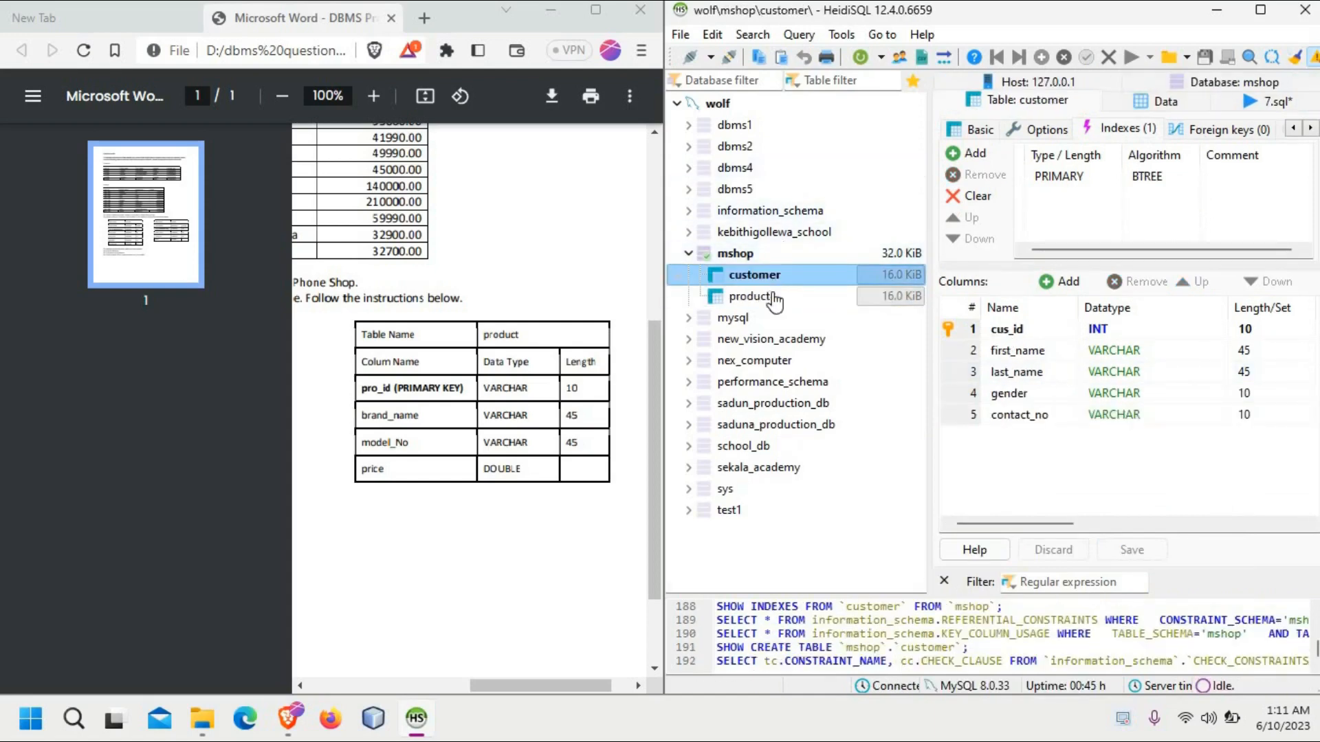
left_click(770, 296)
left_click(749, 256)
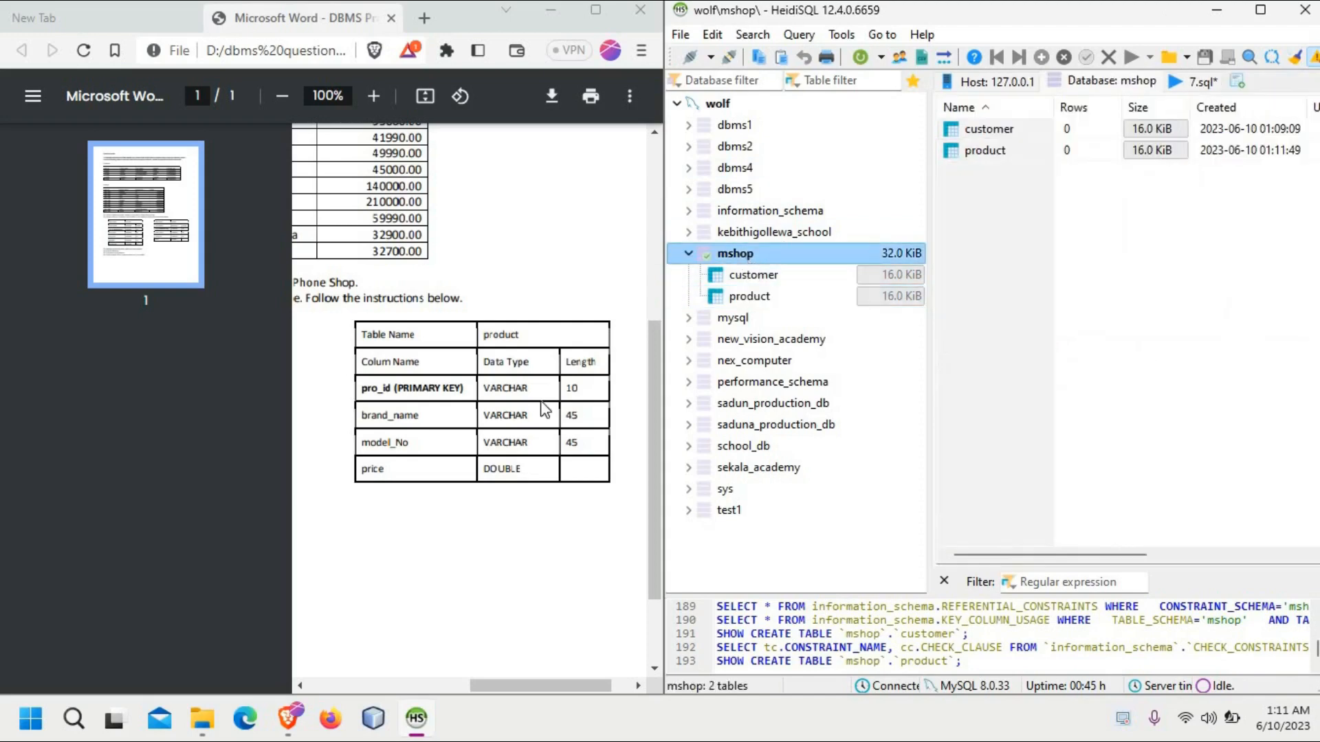
Step: Read the remaining questions in the PDF, highlighting question 03 about adding data graphically to the tables
left_click_drag(481, 687, 342, 686)
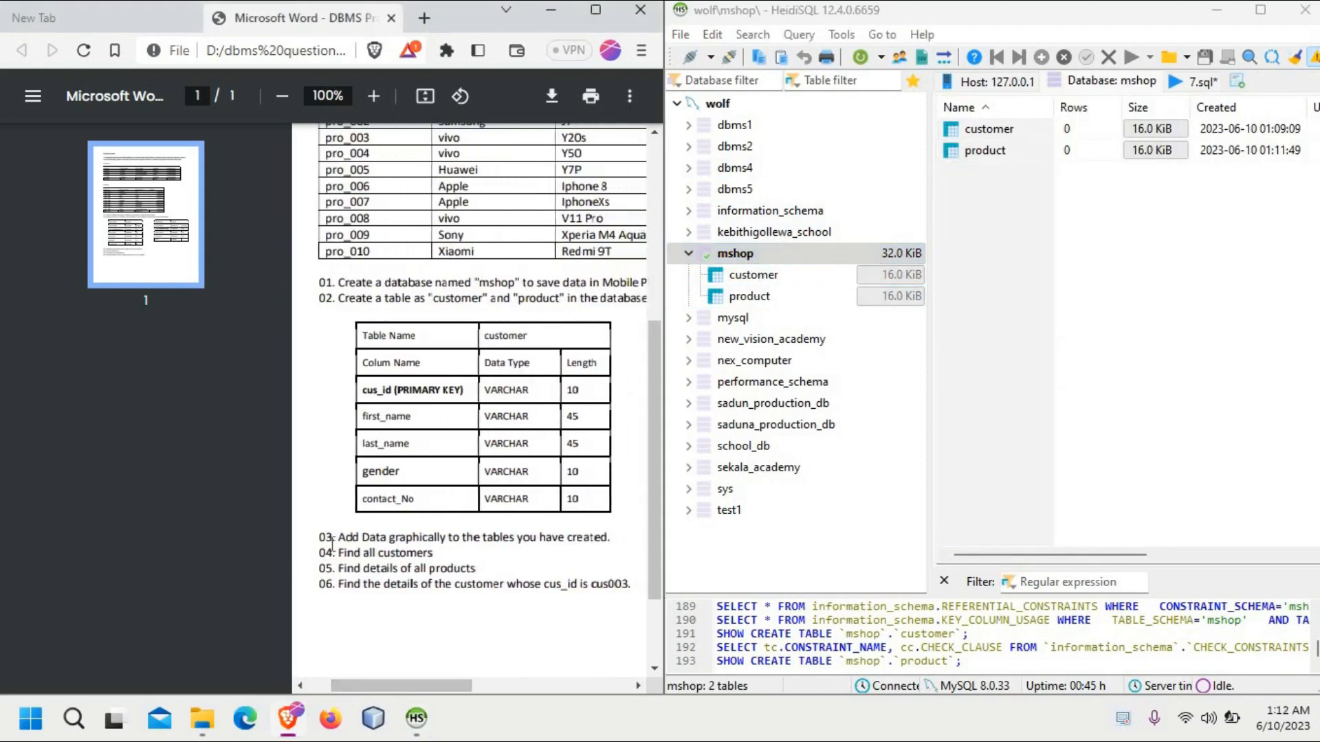
left_click_drag(320, 537, 612, 541)
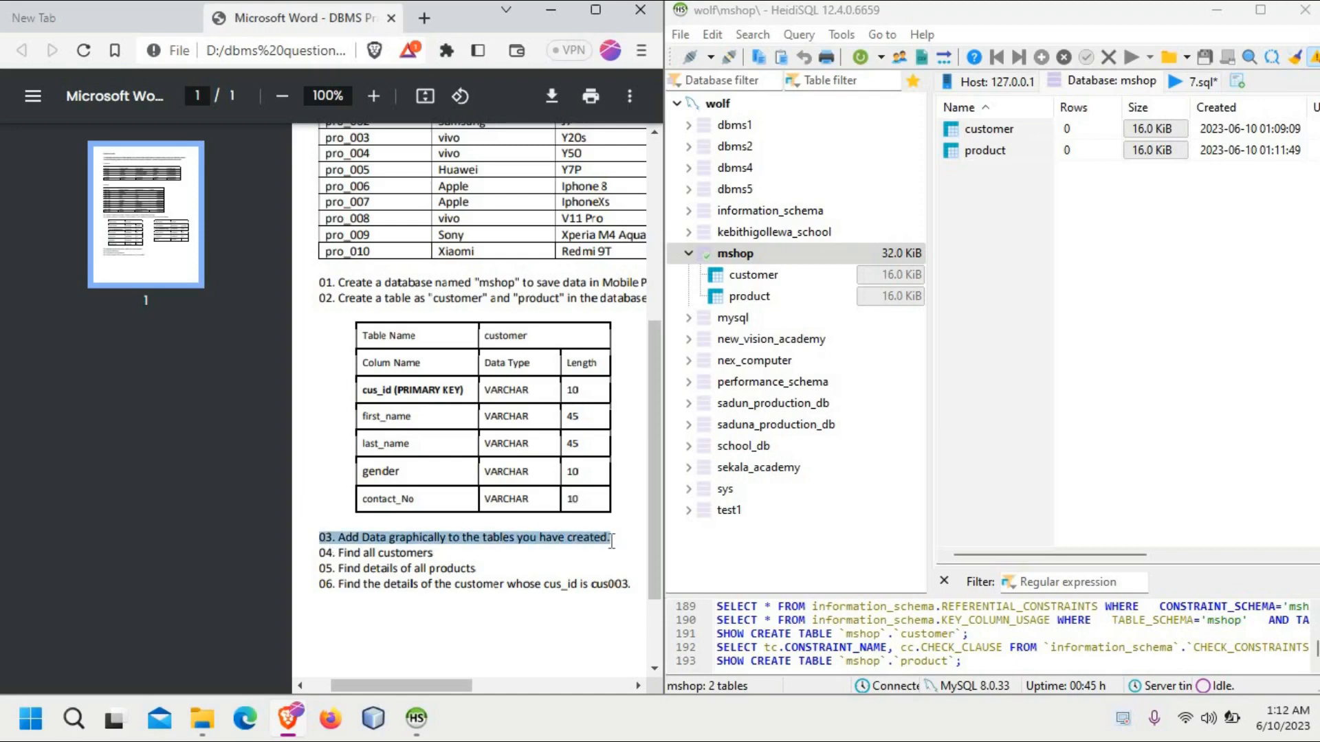
left_click(612, 542)
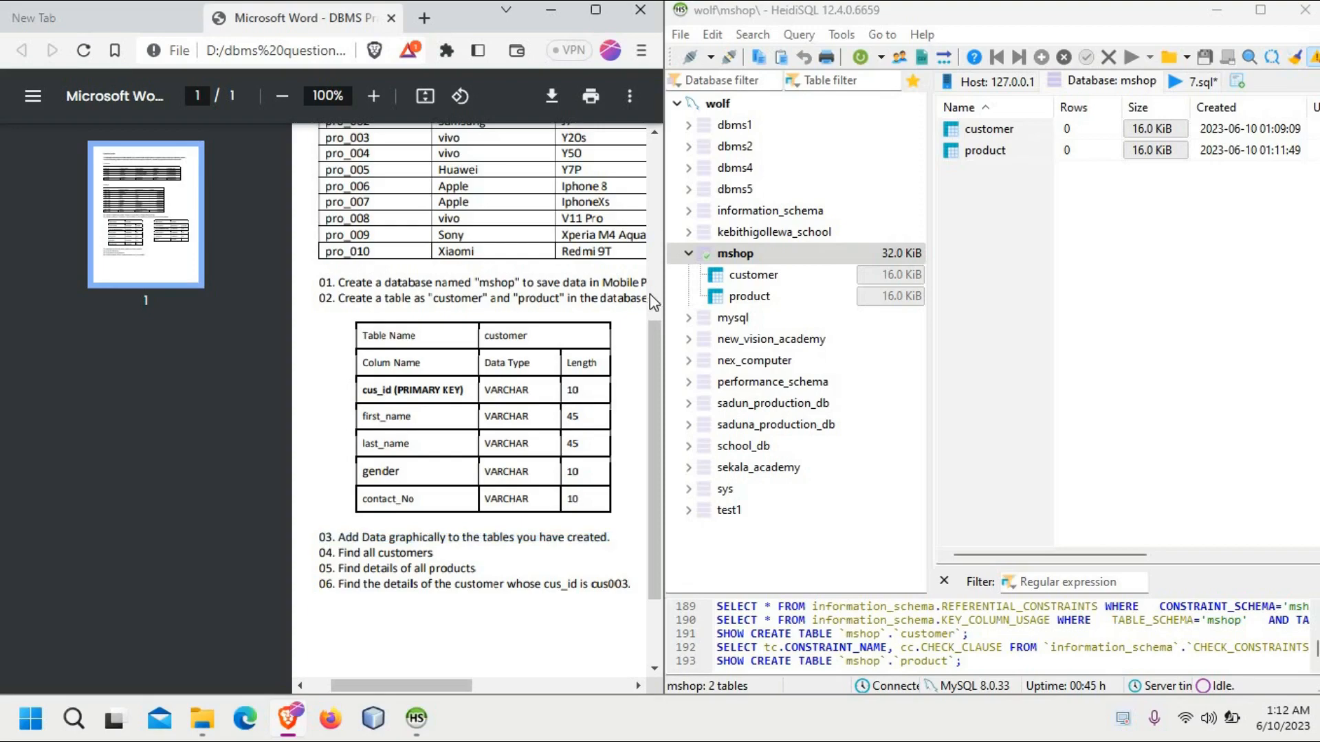
Step: Maximize the PDF window and examine the data rows of the Customer and Product tables
scroll(653, 317, "up", 2)
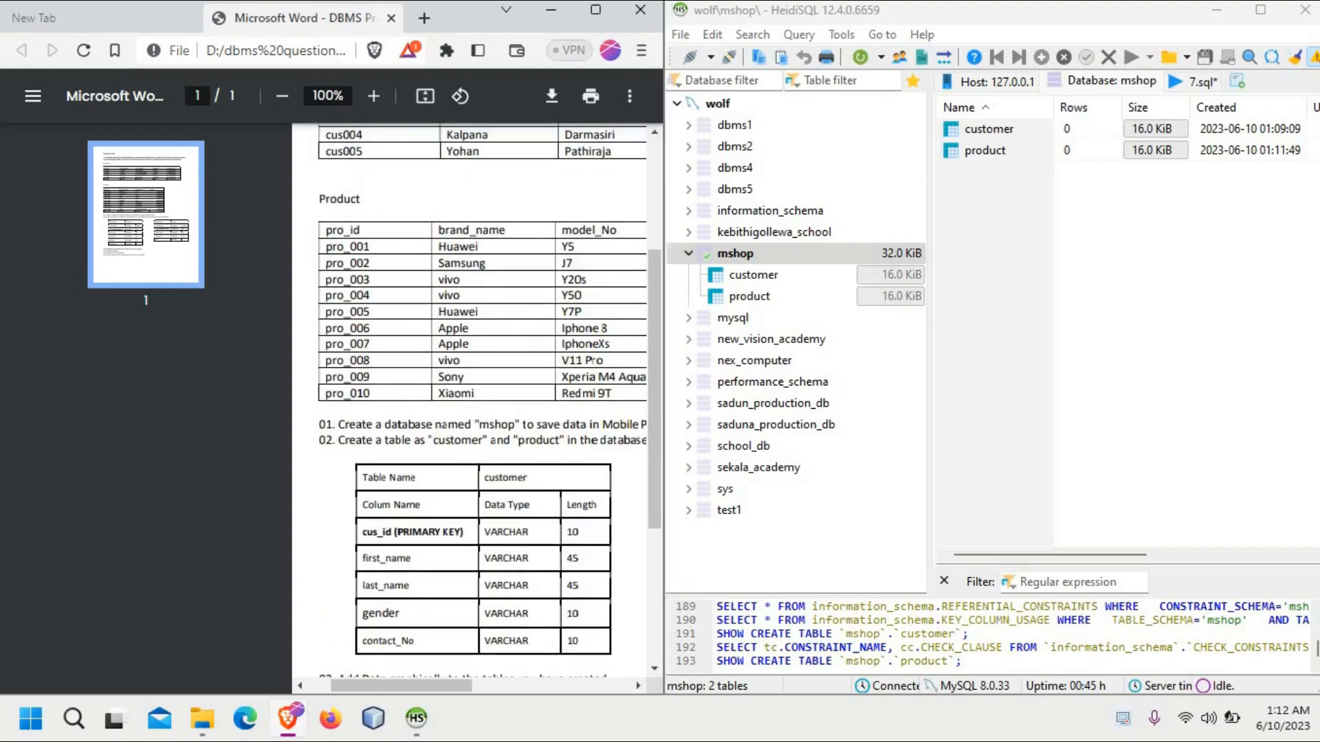
left_click(596, 9)
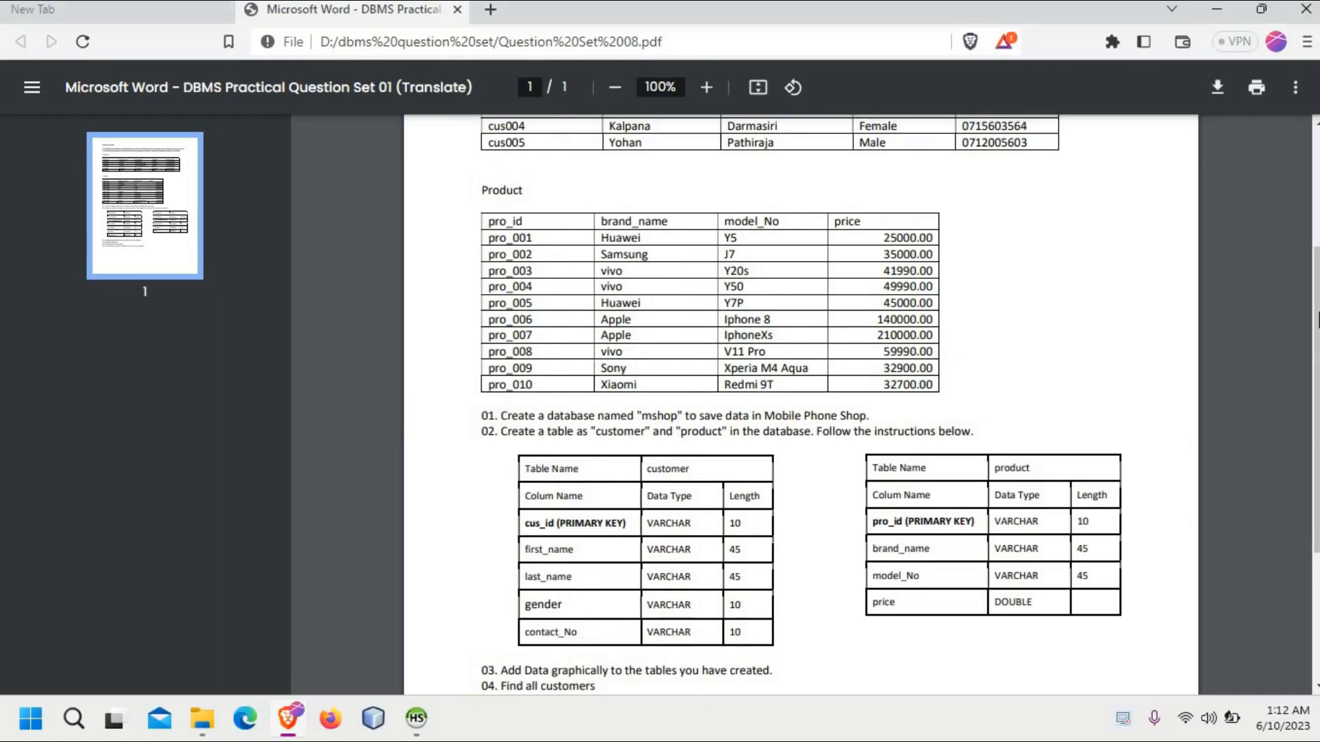
scroll(801, 405, "up", 3)
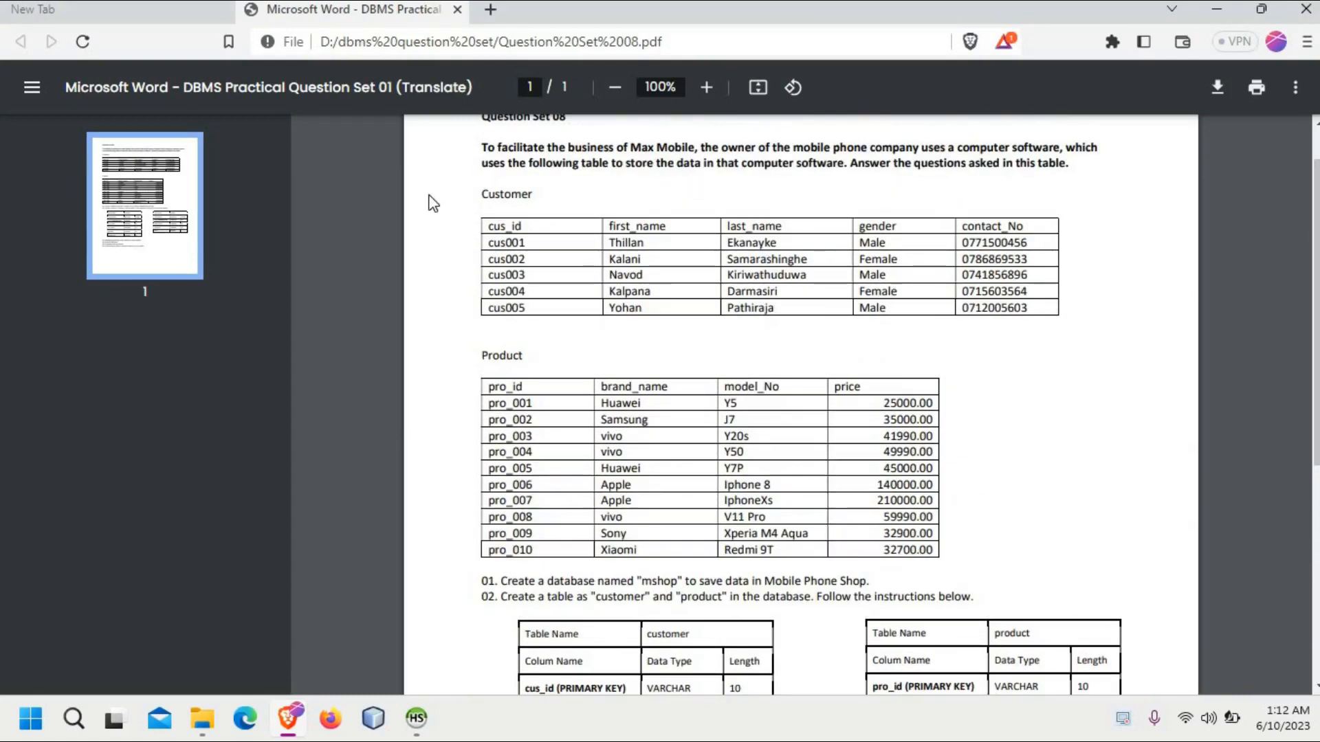
left_click_drag(474, 236, 856, 309)
left_click_drag(484, 404, 1049, 562)
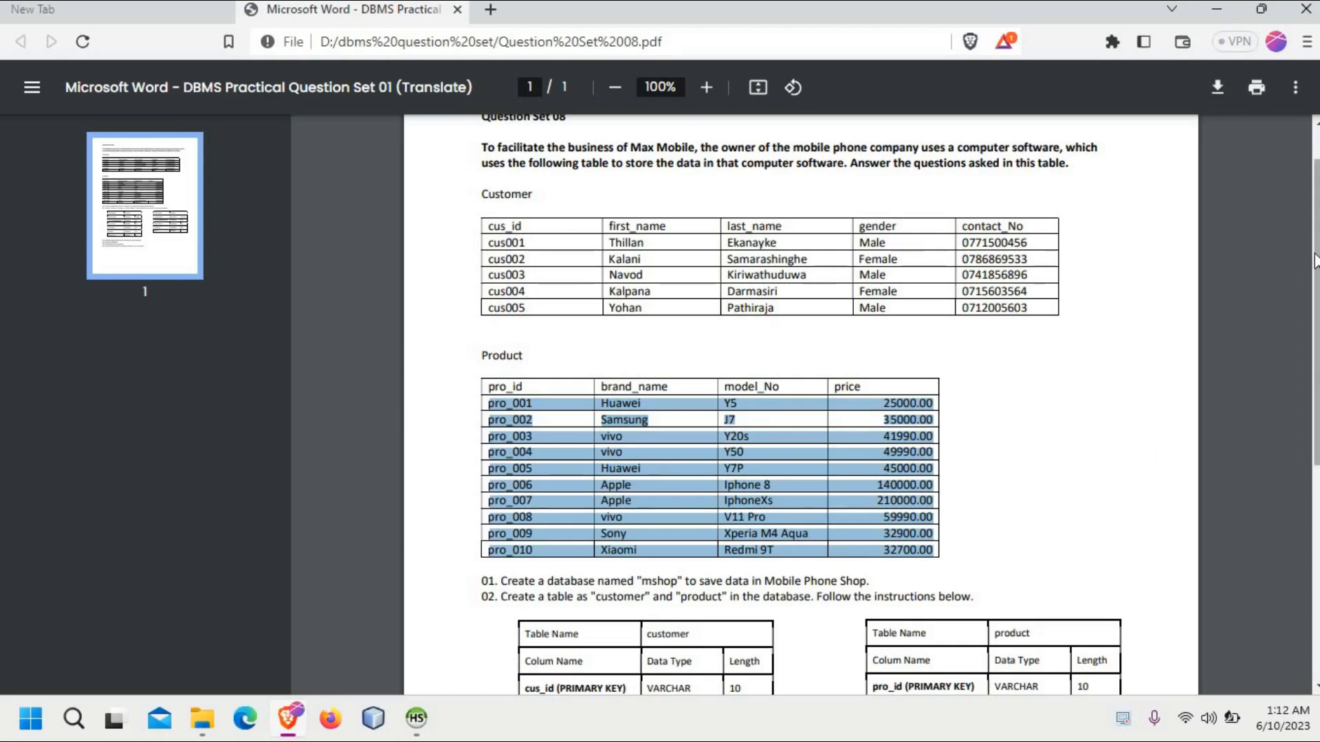
mouse_move(1315, 260)
left_mouse_down()
mouse_move(1314, 447)
mouse_move(1304, 281)
left_mouse_up()
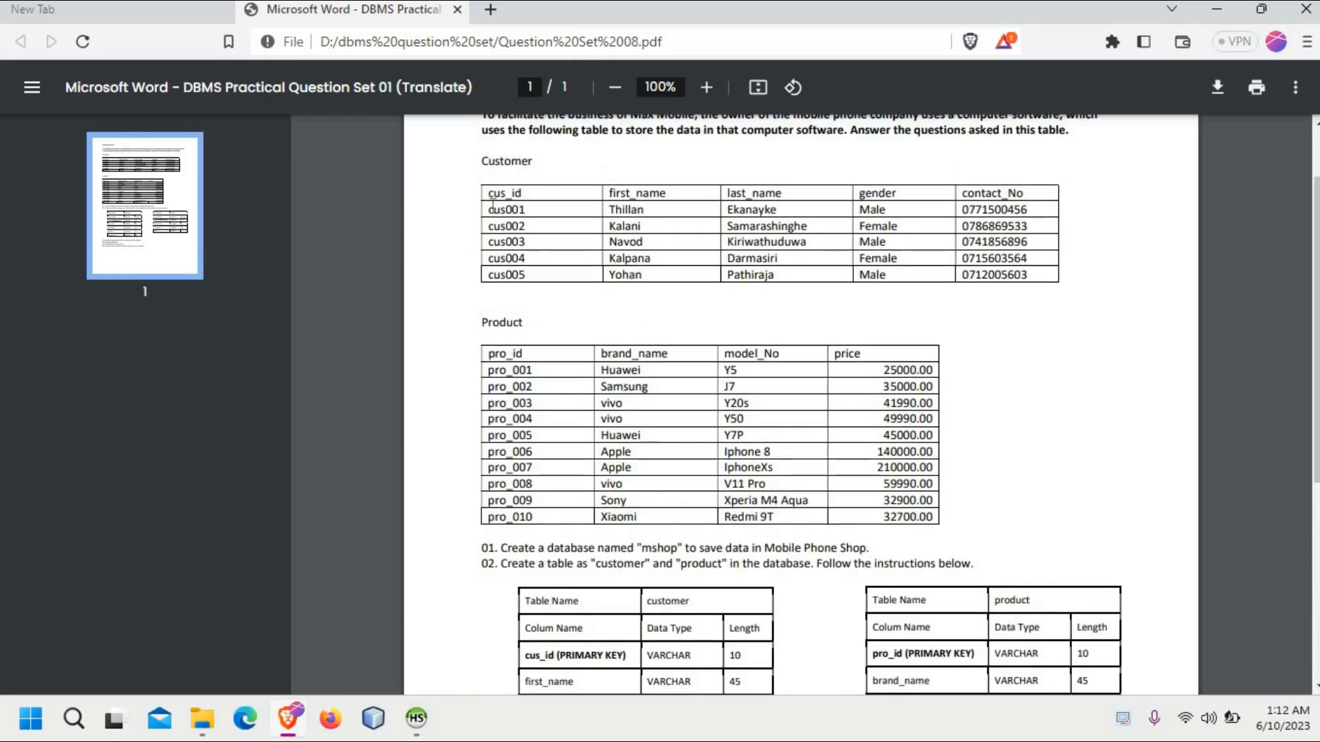
left_click_drag(490, 209, 1043, 276)
left_click(1043, 275)
left_click_drag(489, 206, 1043, 276)
left_click_drag(491, 369, 957, 526)
left_click(1026, 472)
Step: Arrange the question PDF and HeidiSQL side by side, with the PDF's Customer and Product tables in view
left_click(1263, 12)
left_click(1074, 47)
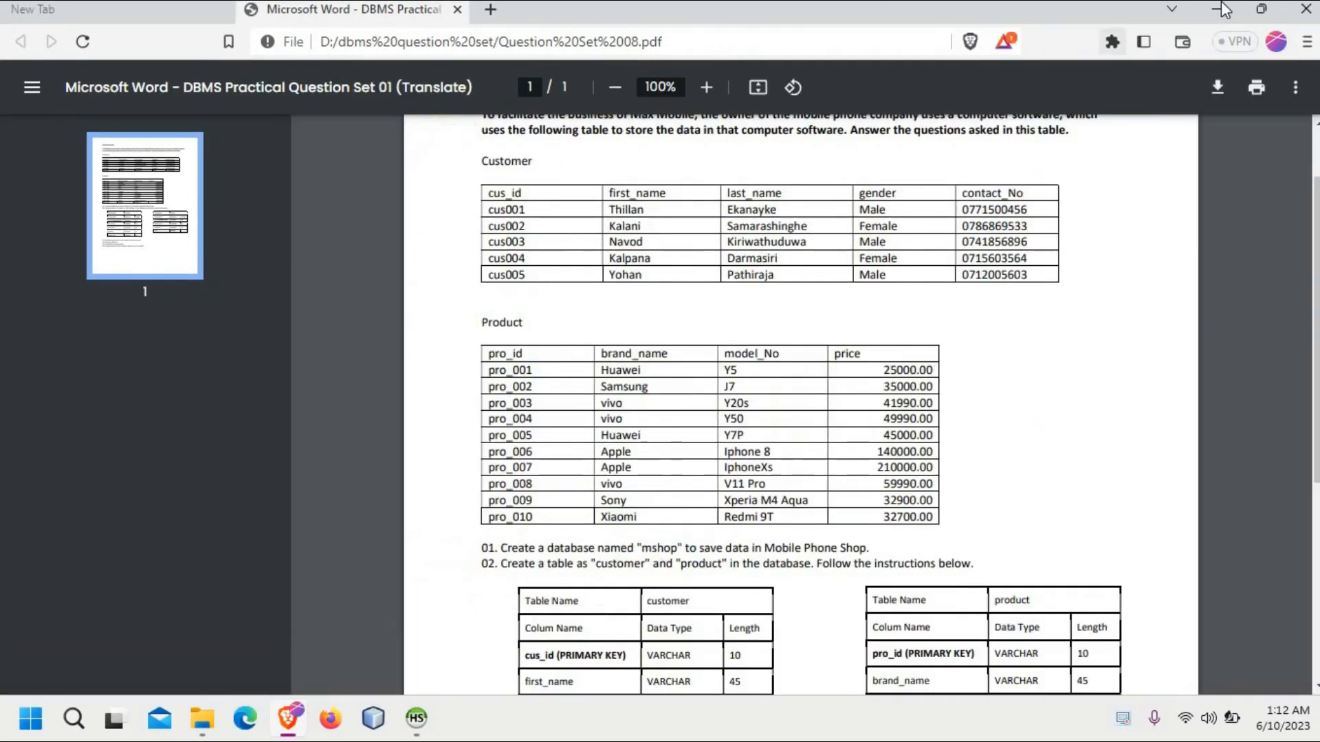
left_click(1264, 12)
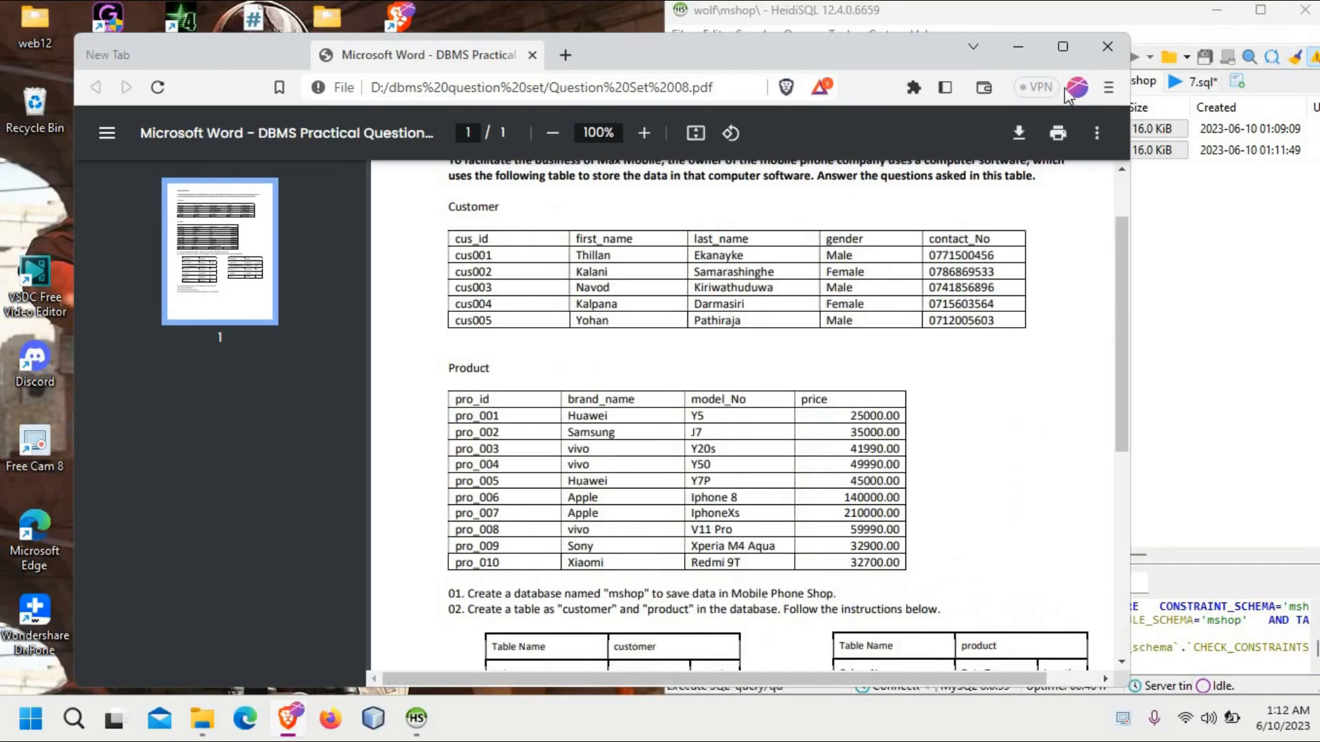
left_click(1071, 49)
mouse_move(1258, 11)
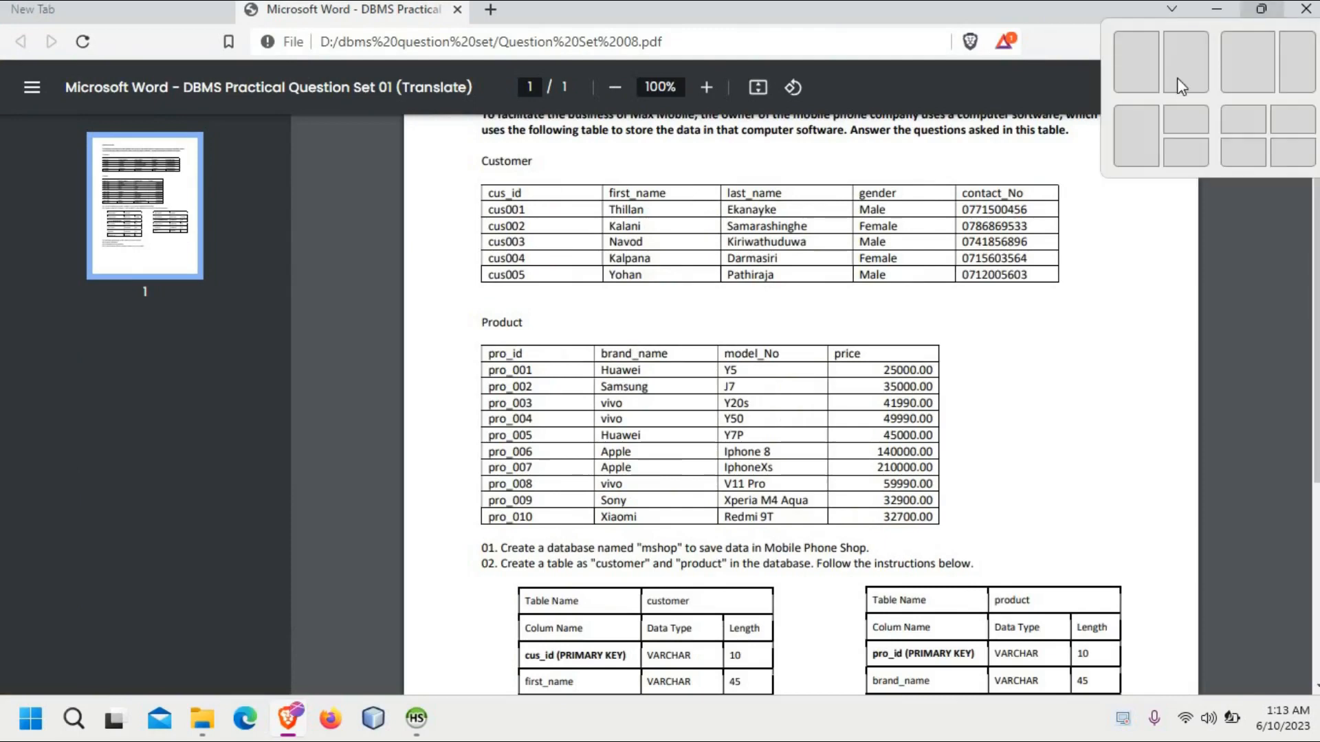
left_click(1180, 71)
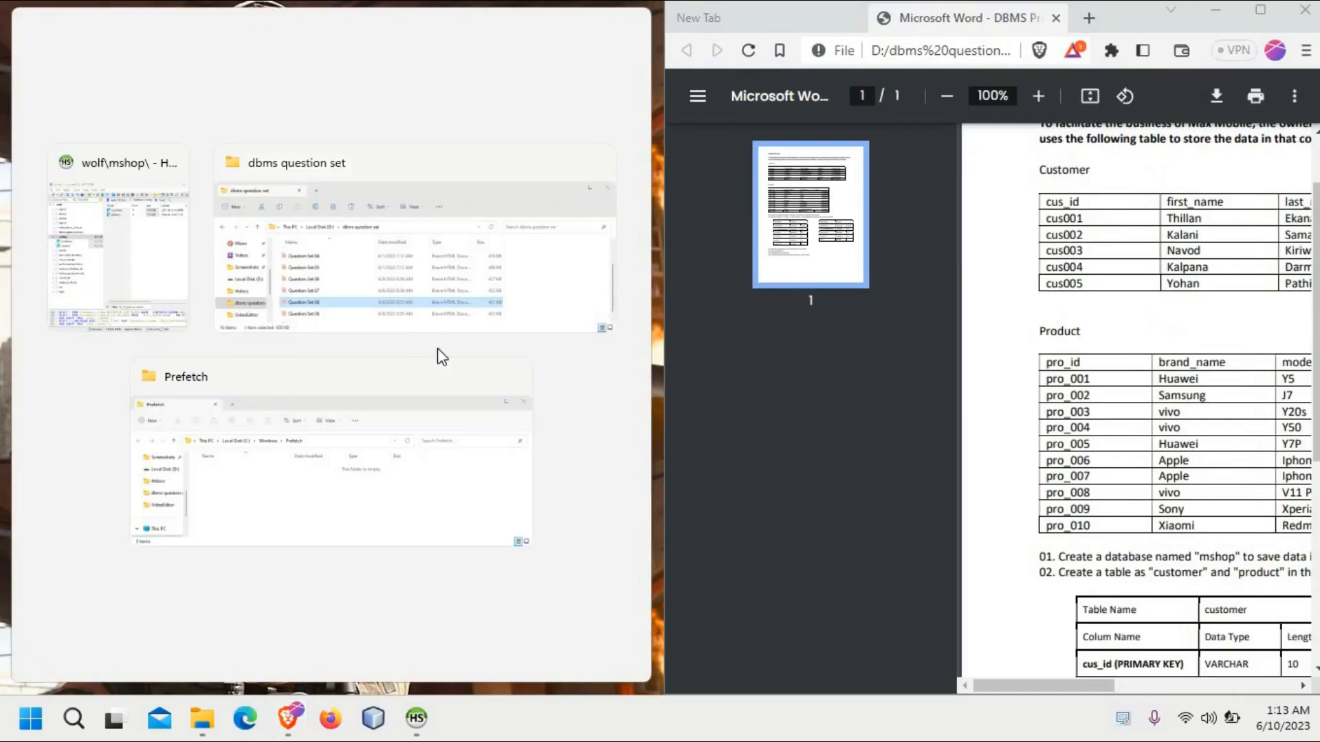
left_click(183, 266)
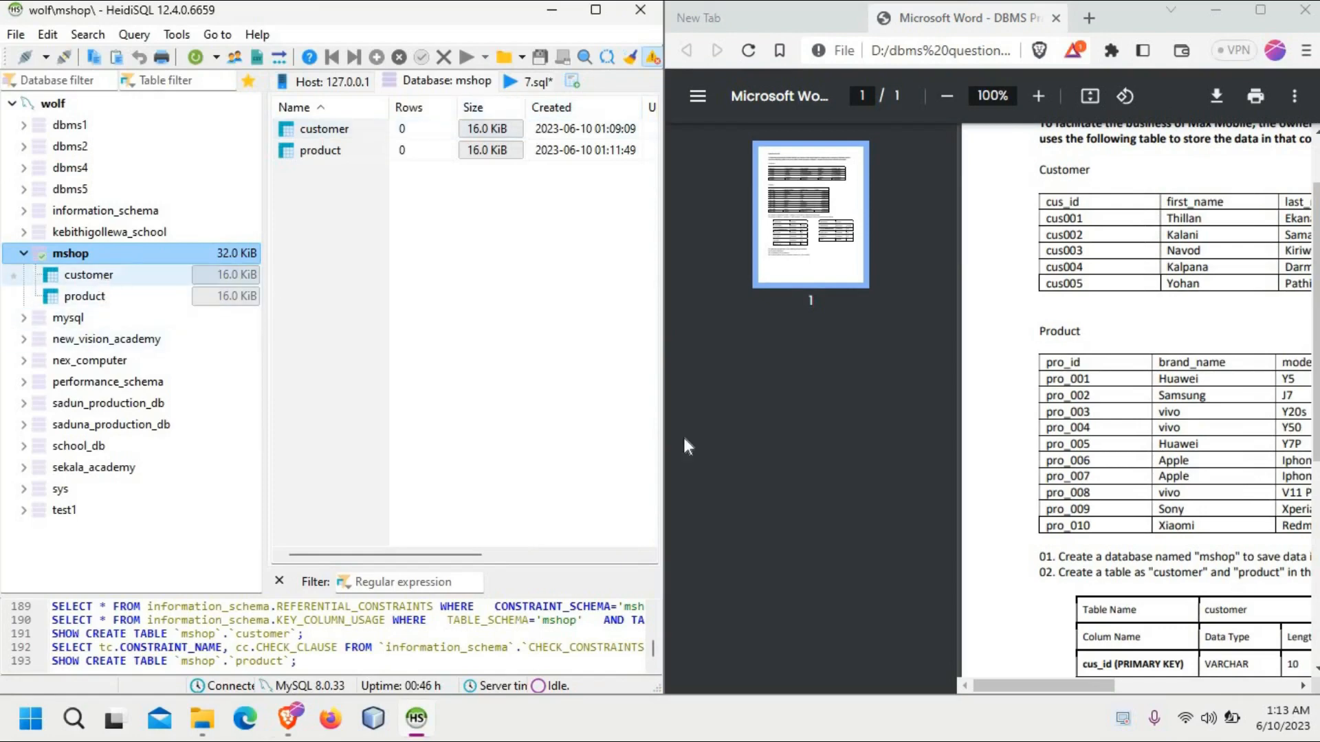
left_click(1113, 686)
mouse_move(1119, 689)
left_mouse_down()
mouse_move(1196, 686)
mouse_move(1124, 685)
left_mouse_up()
Step: Open the data of the customer table and insert a new row with the first customer's ID in cus_id
left_click(150, 275)
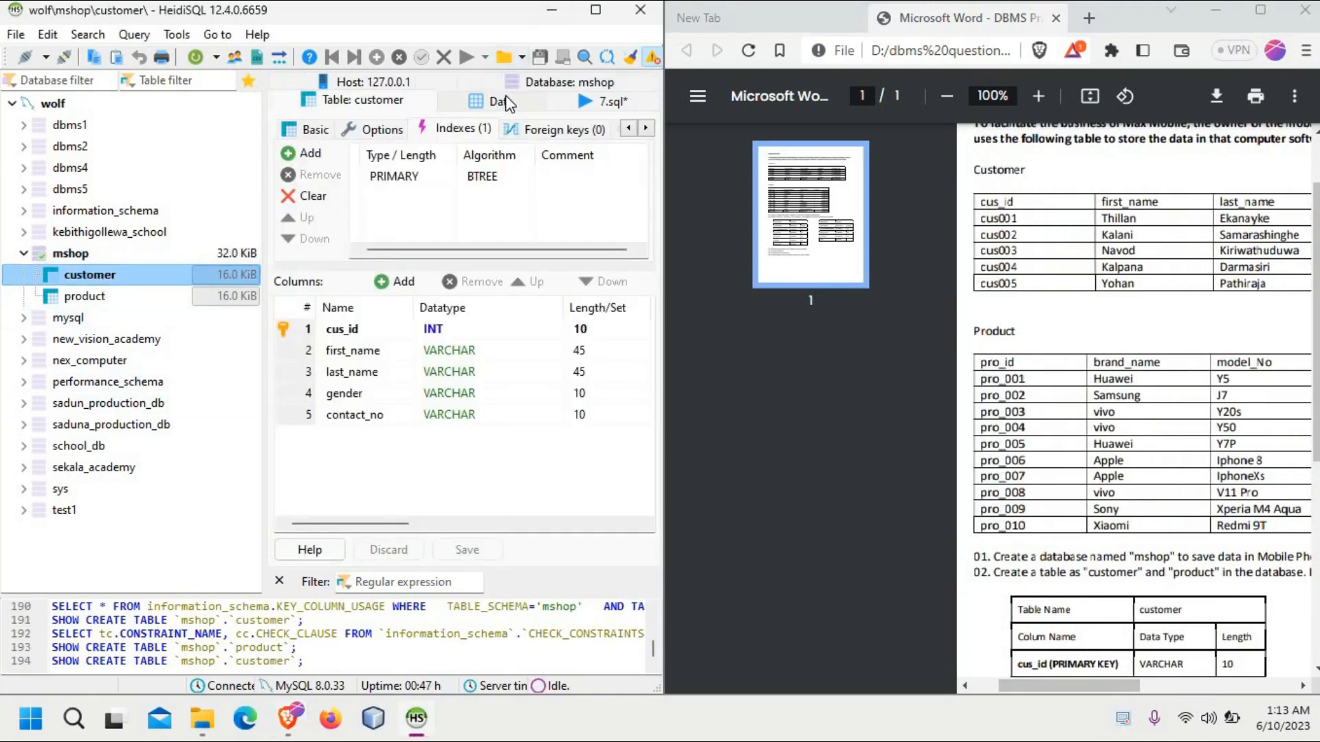
left_click(507, 103)
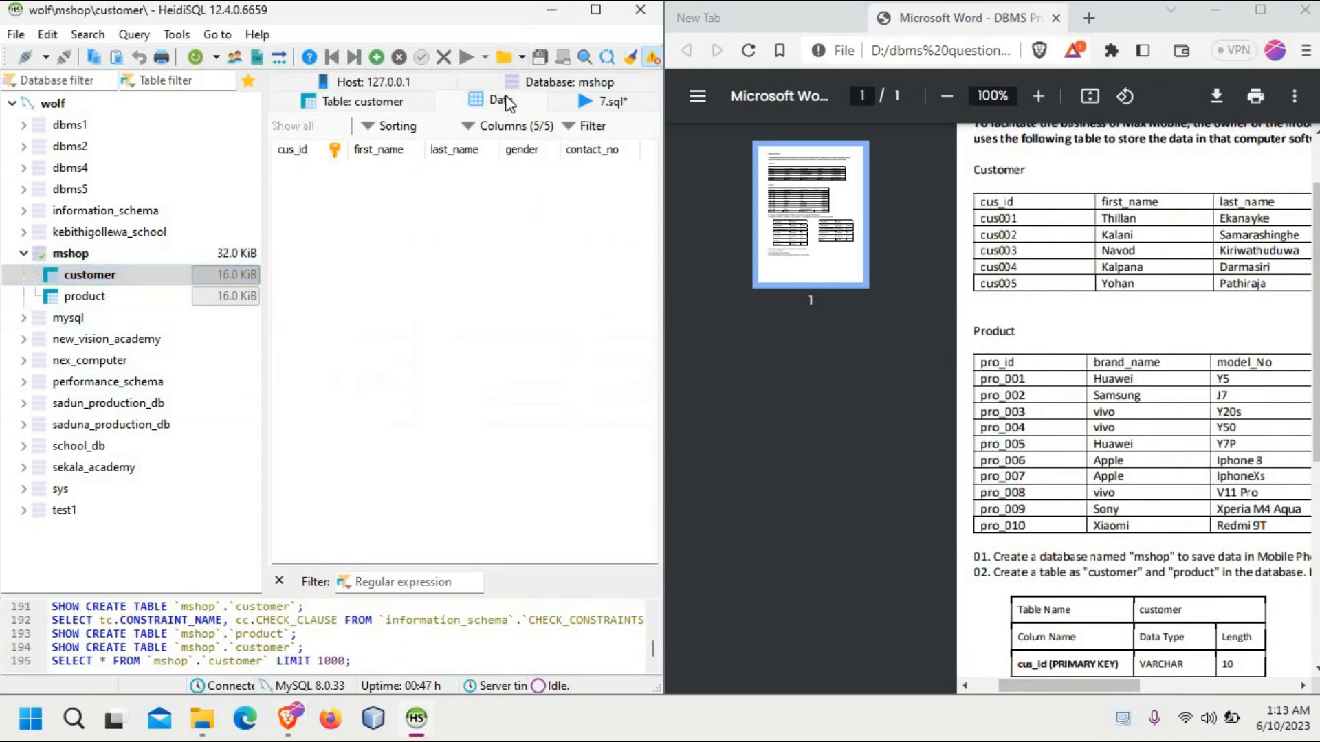
left_click(376, 57)
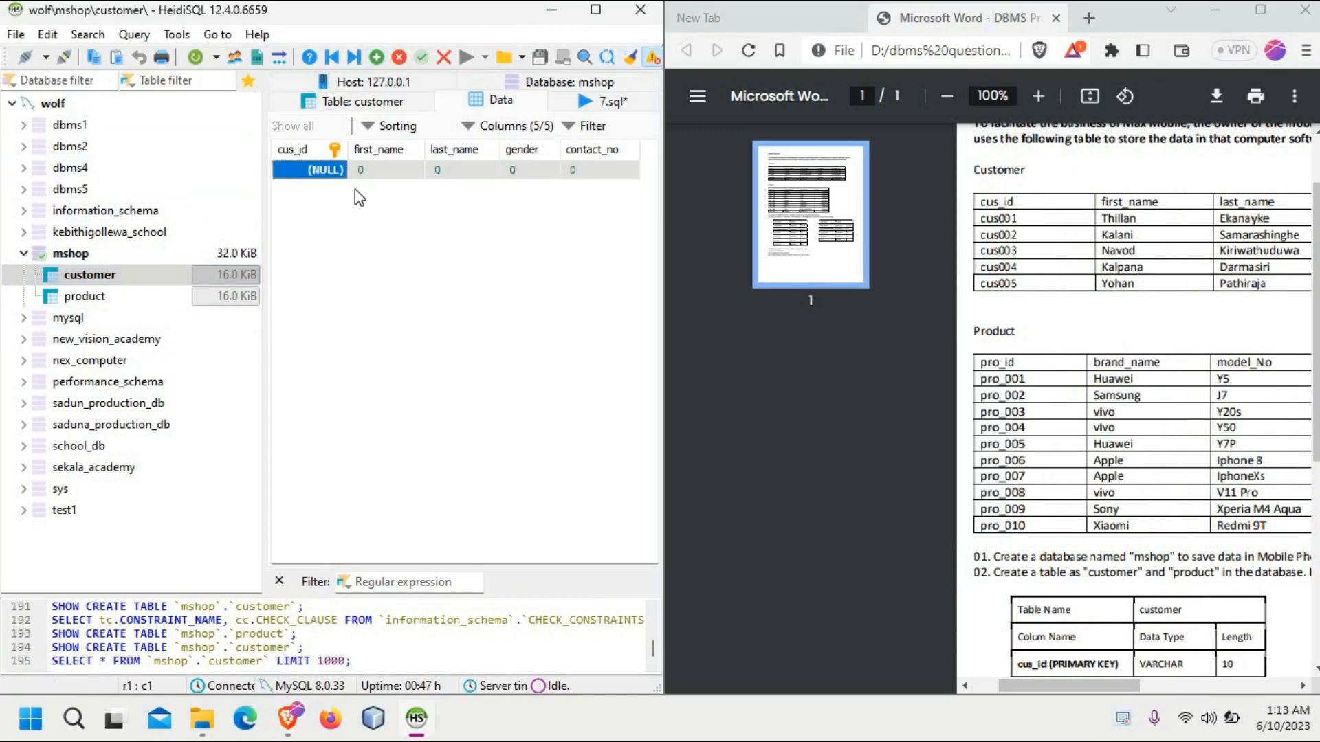
left_click(337, 177)
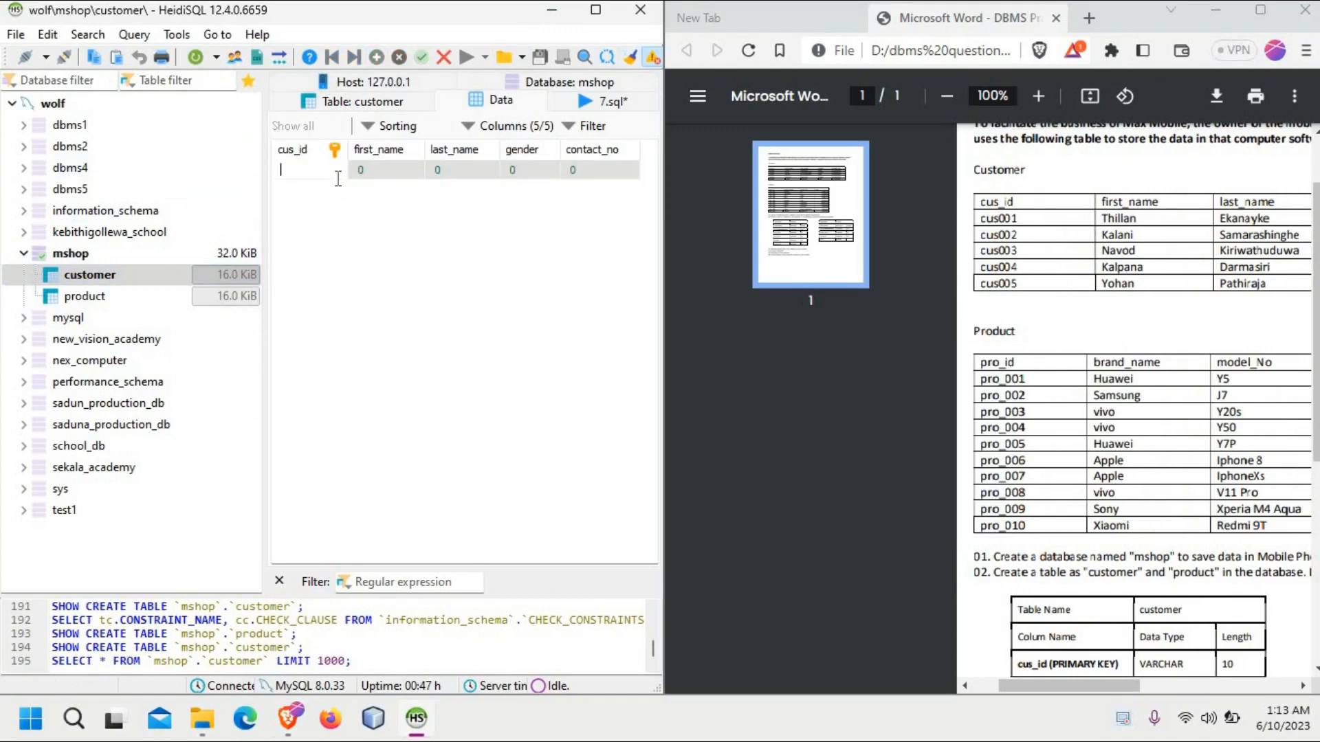
type("c")
key("BackSpace")
key("BackSpace")
type("cus001")
Step: Fill in the customer's first name and last name in the new row
left_click(387, 172)
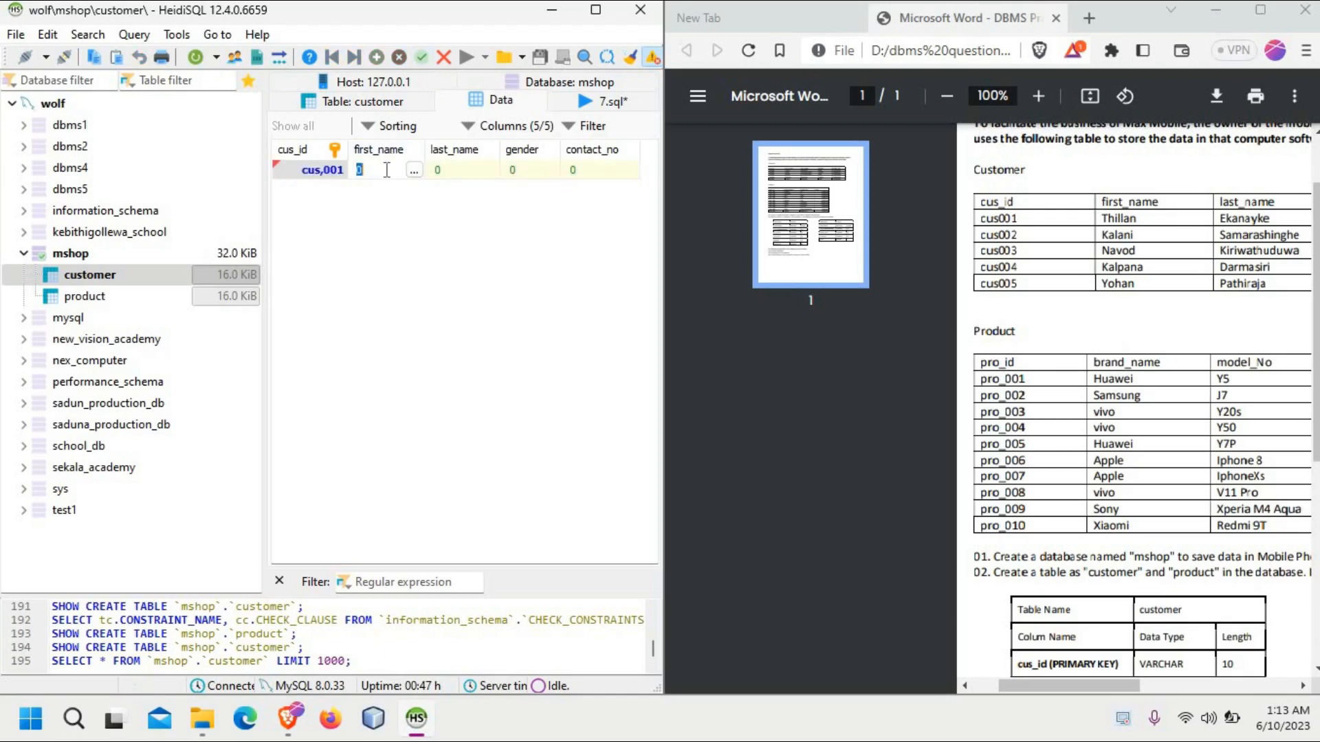
key("BackSpace")
left_click(465, 170)
key("BackSpace")
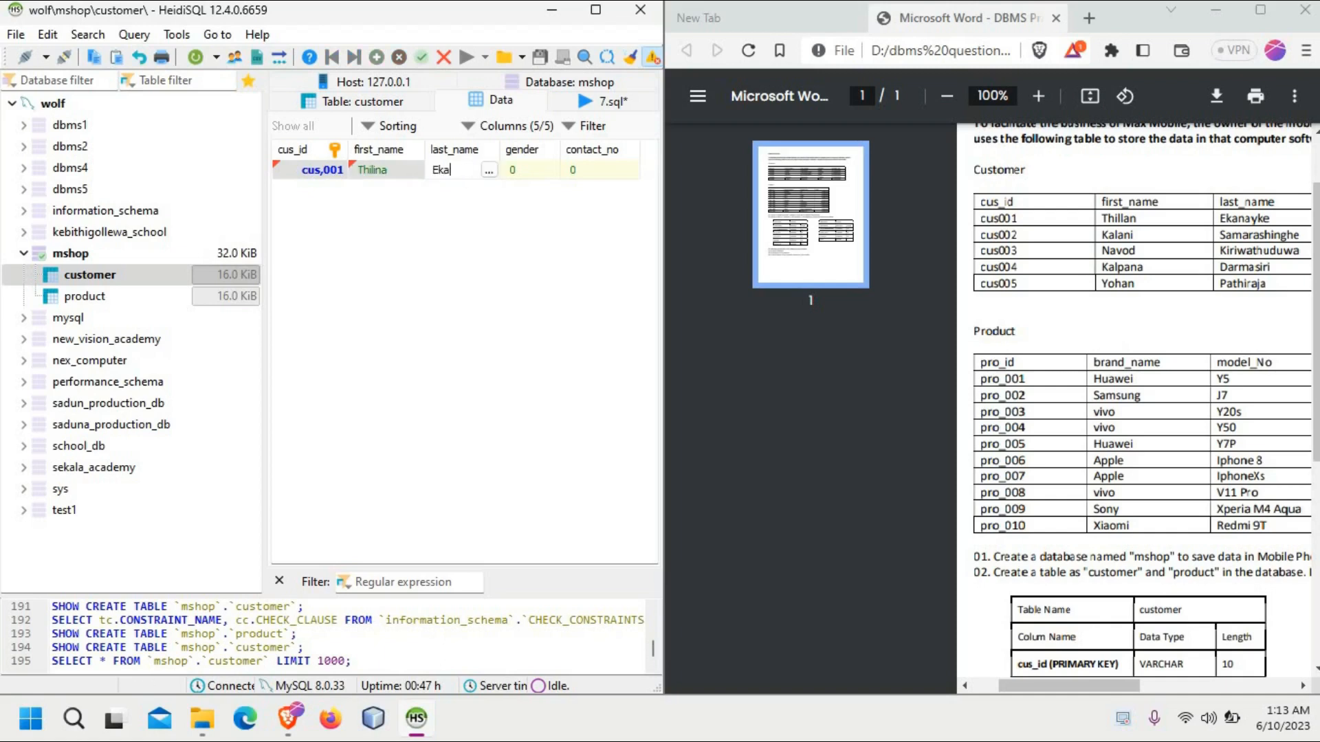
type("Ekaayake")
type("ya")
type("ke")
left_click(469, 169)
key("BackSpace")
Step: Set the gender of the new customer row to Male, as listed in the PDF
double_click(518, 169)
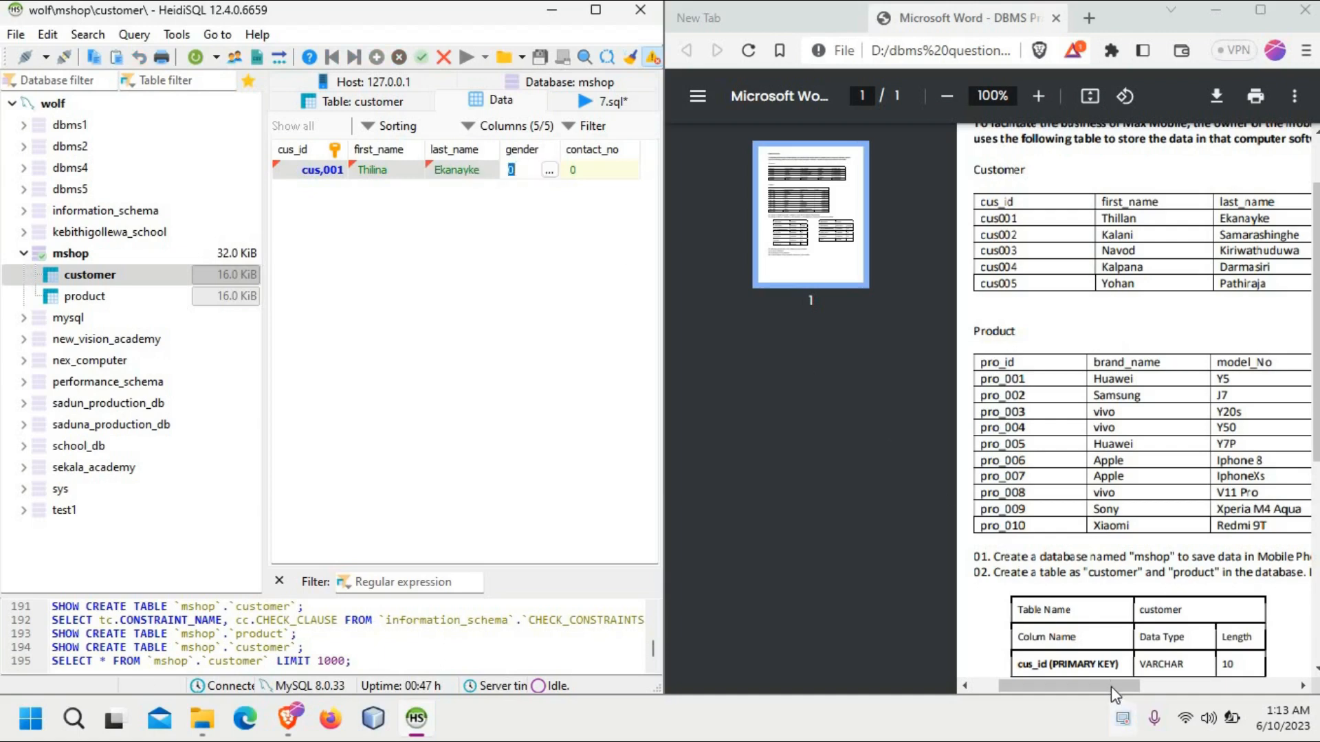
left_click_drag(1108, 683, 1160, 657)
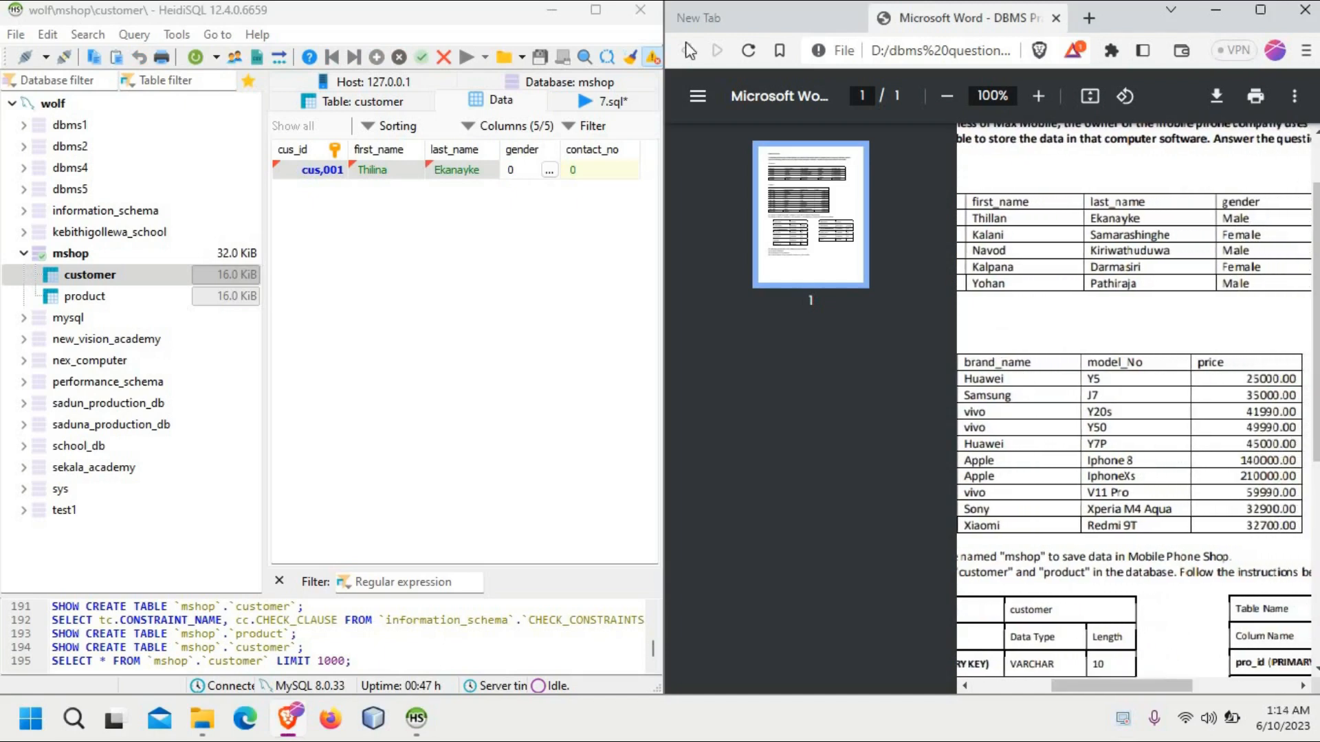
left_click(512, 167)
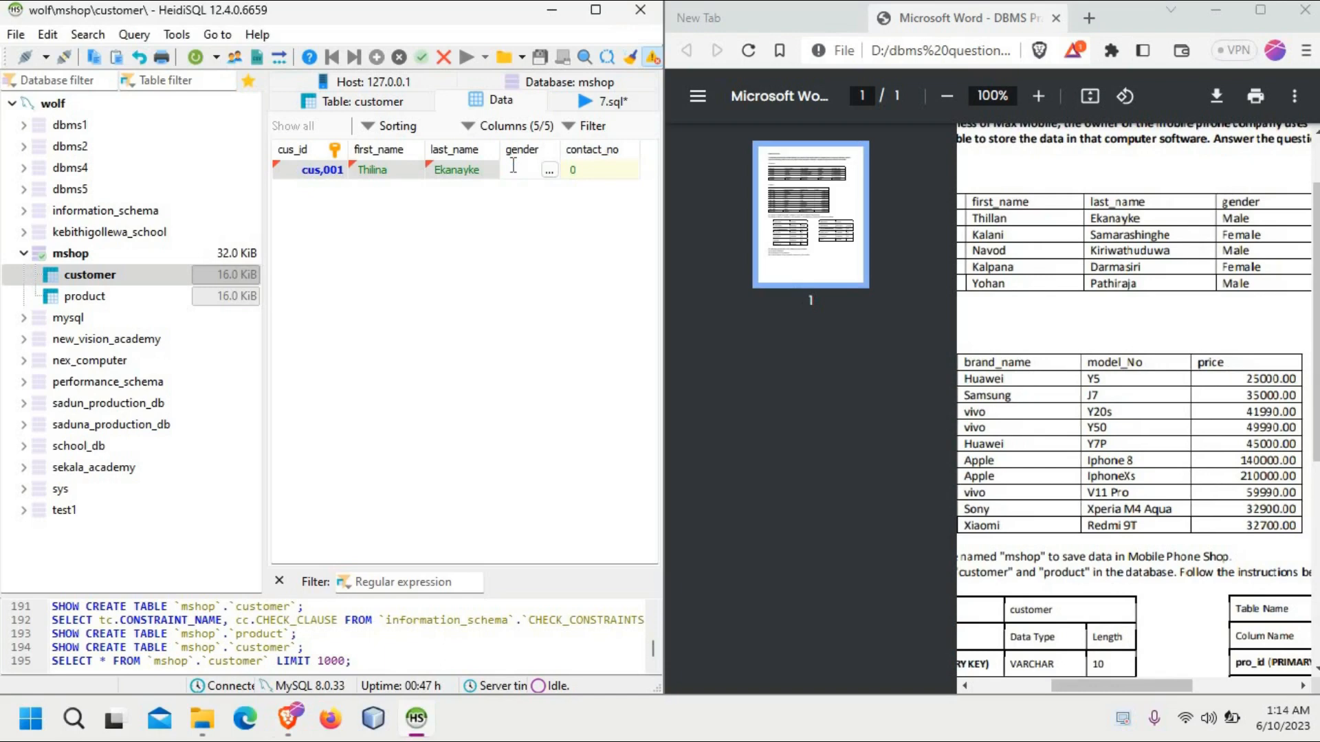
type("Male")
Step: Copy the first customer's contact number from the PDF into contact_no and try to save the row
left_click(572, 171)
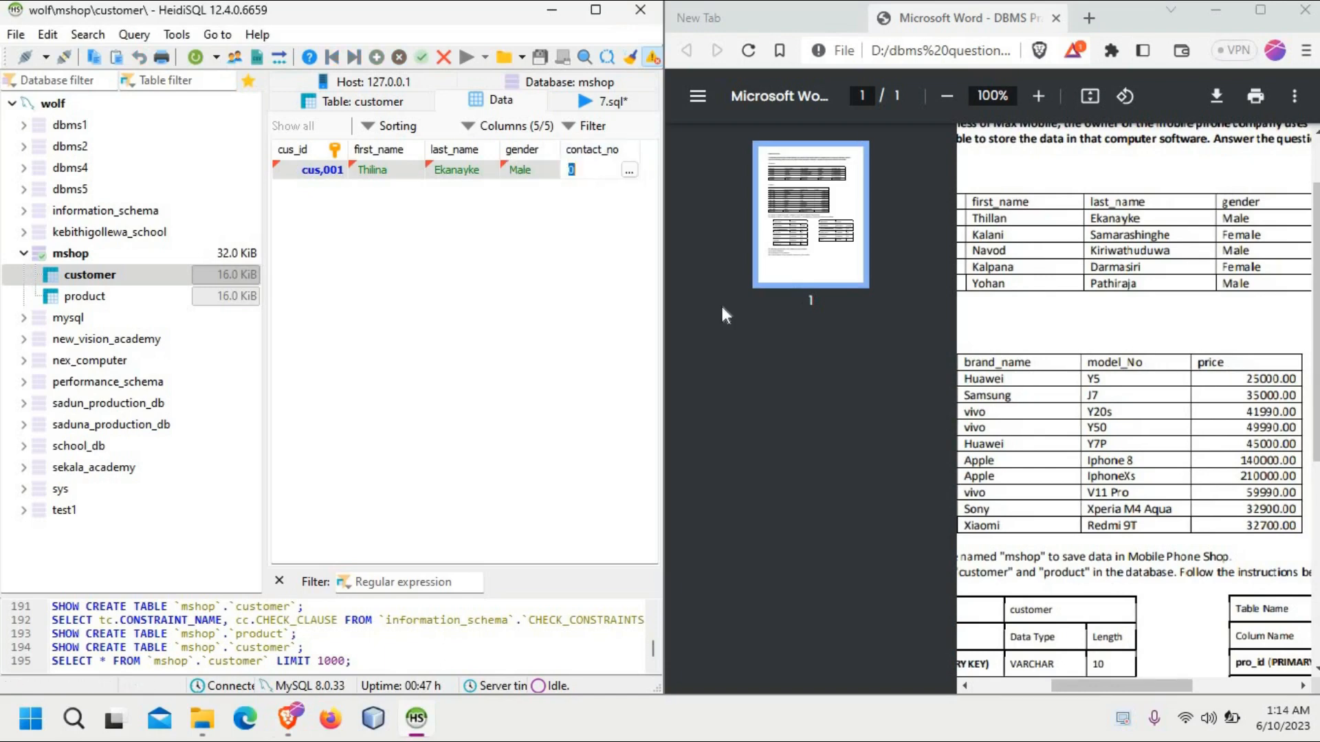
left_click_drag(1073, 681, 1122, 665)
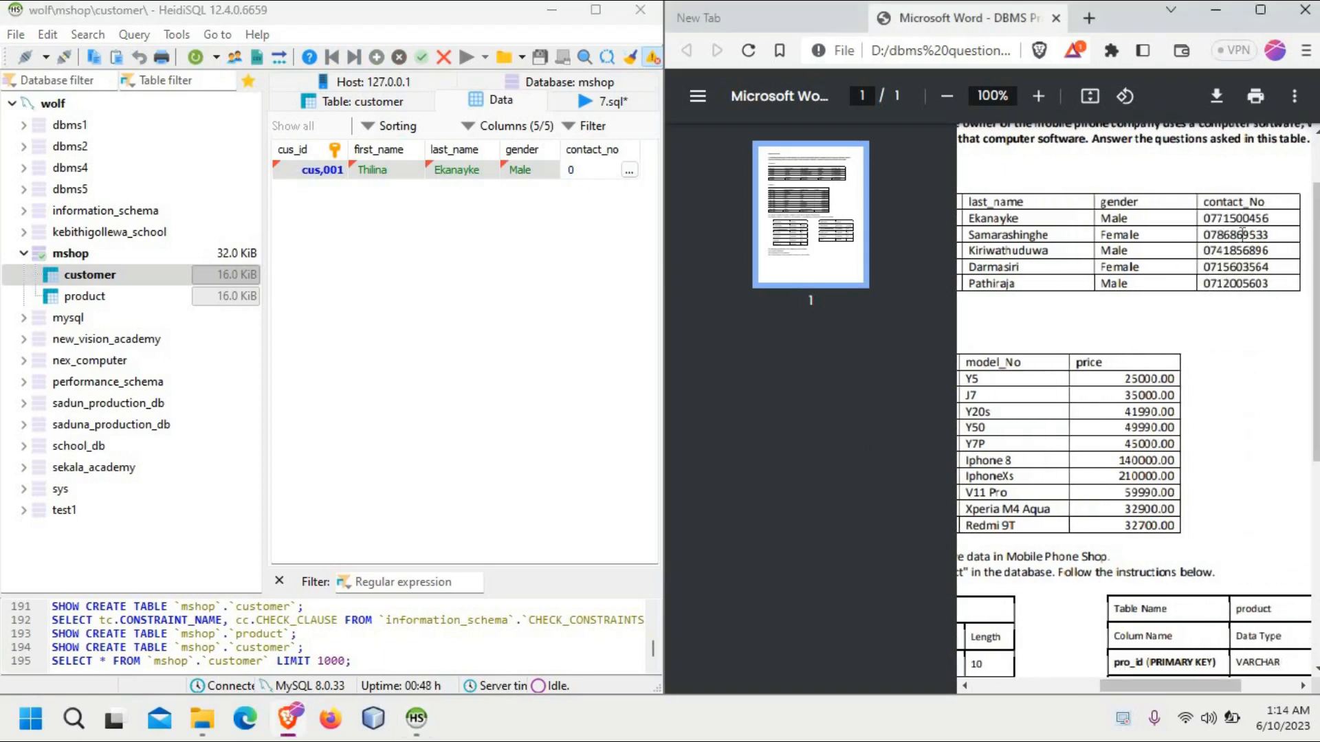
left_click_drag(1271, 218, 1201, 223)
key("ctrl+c")
double_click(609, 172)
key("BackSpace")
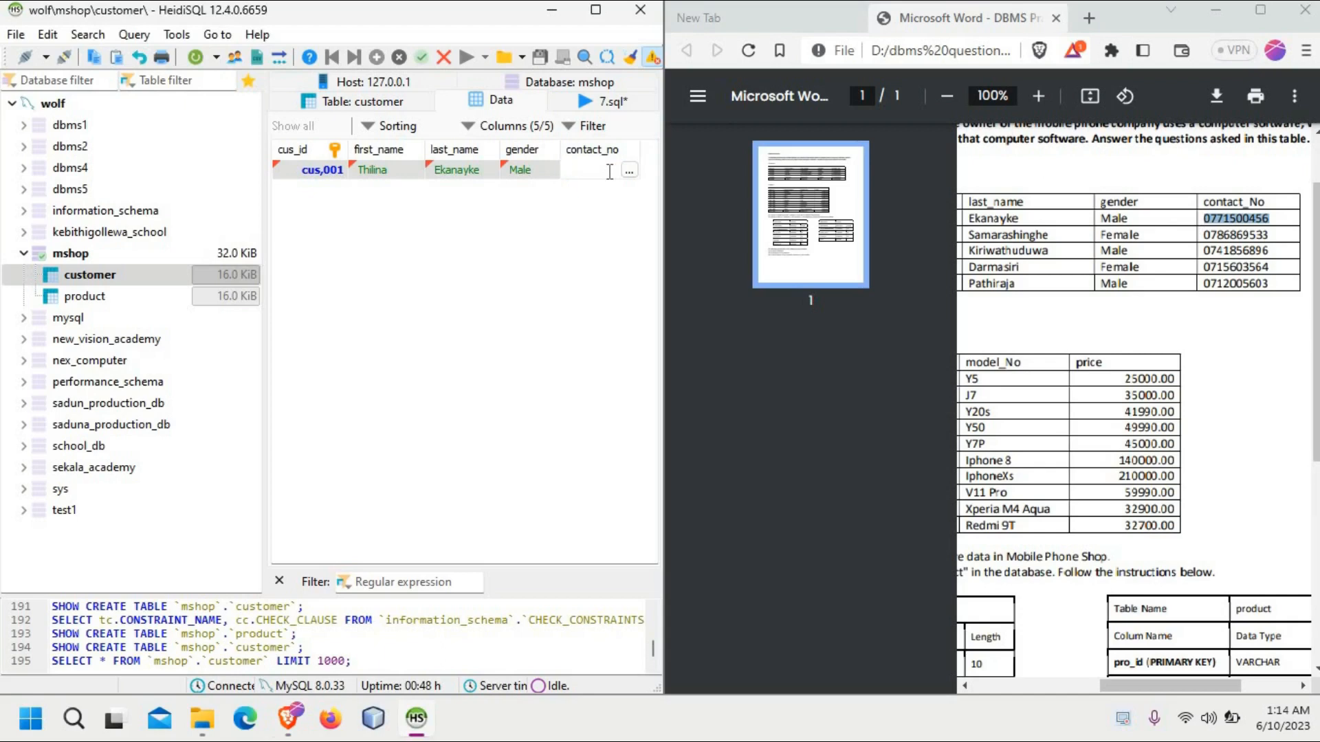
key("ctrl+v")
left_click(458, 330)
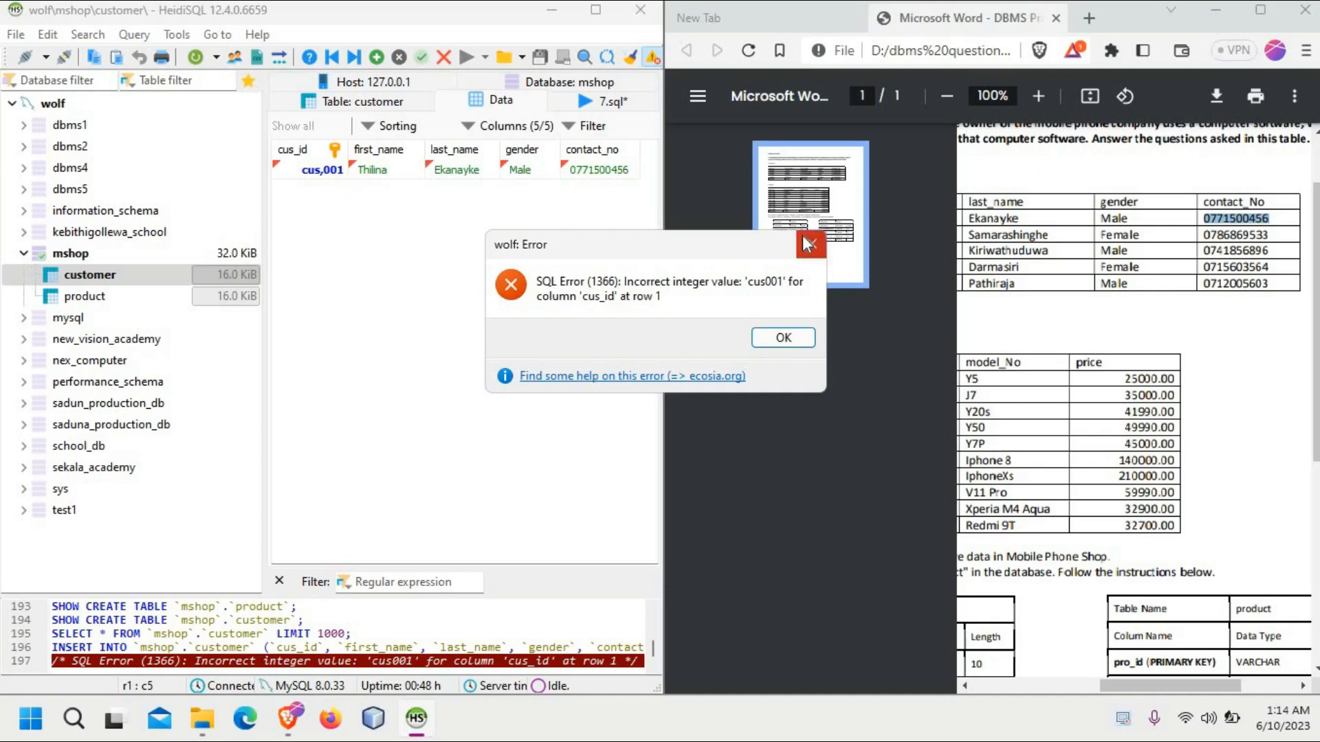
left_click(811, 243)
Step: Try to save the row again with a comma inserted in the customer's ID
double_click(327, 172)
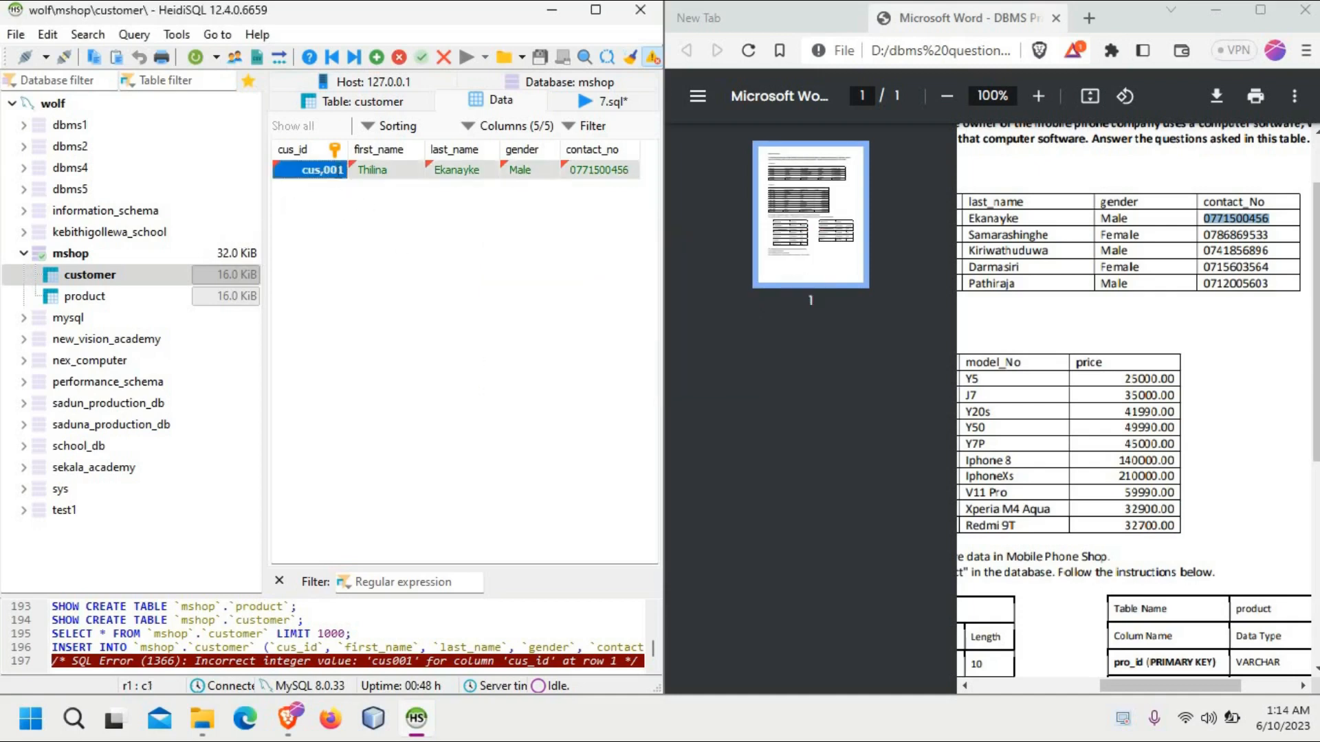
left_click(300, 172)
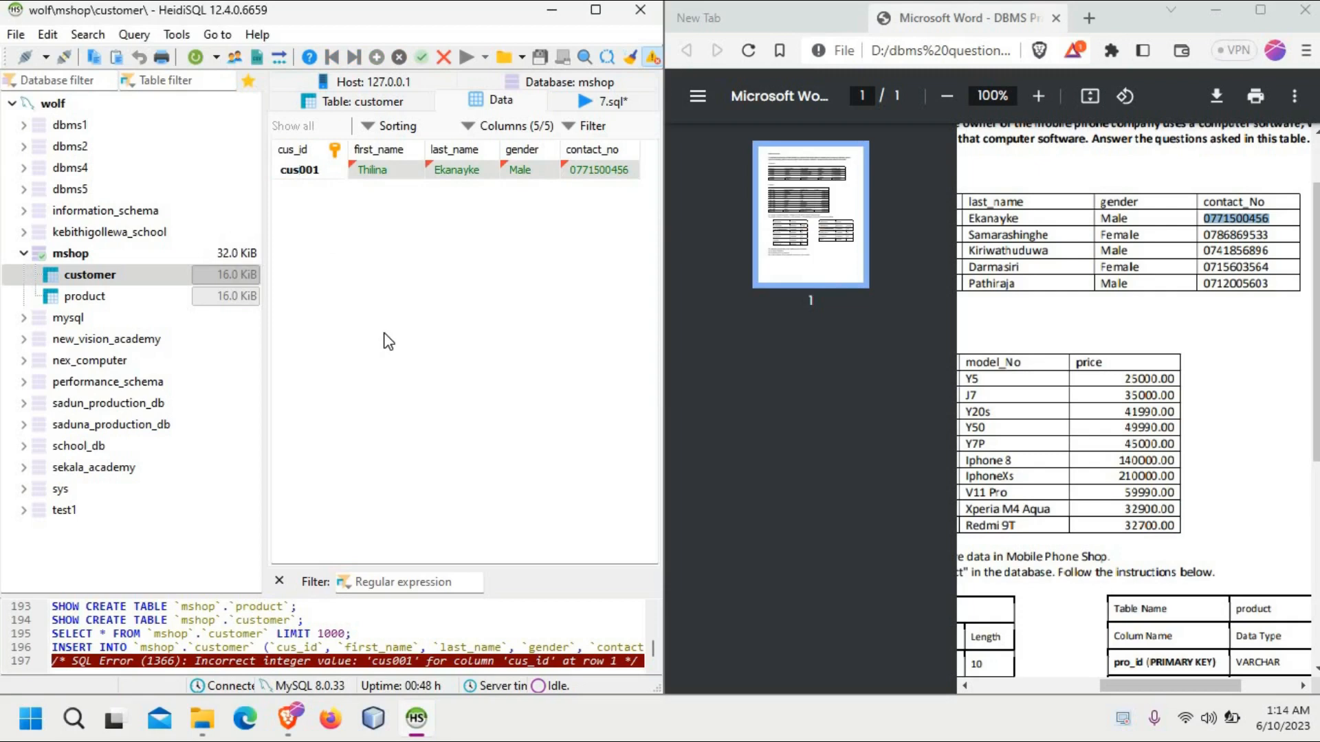
type(",")
key("Return")
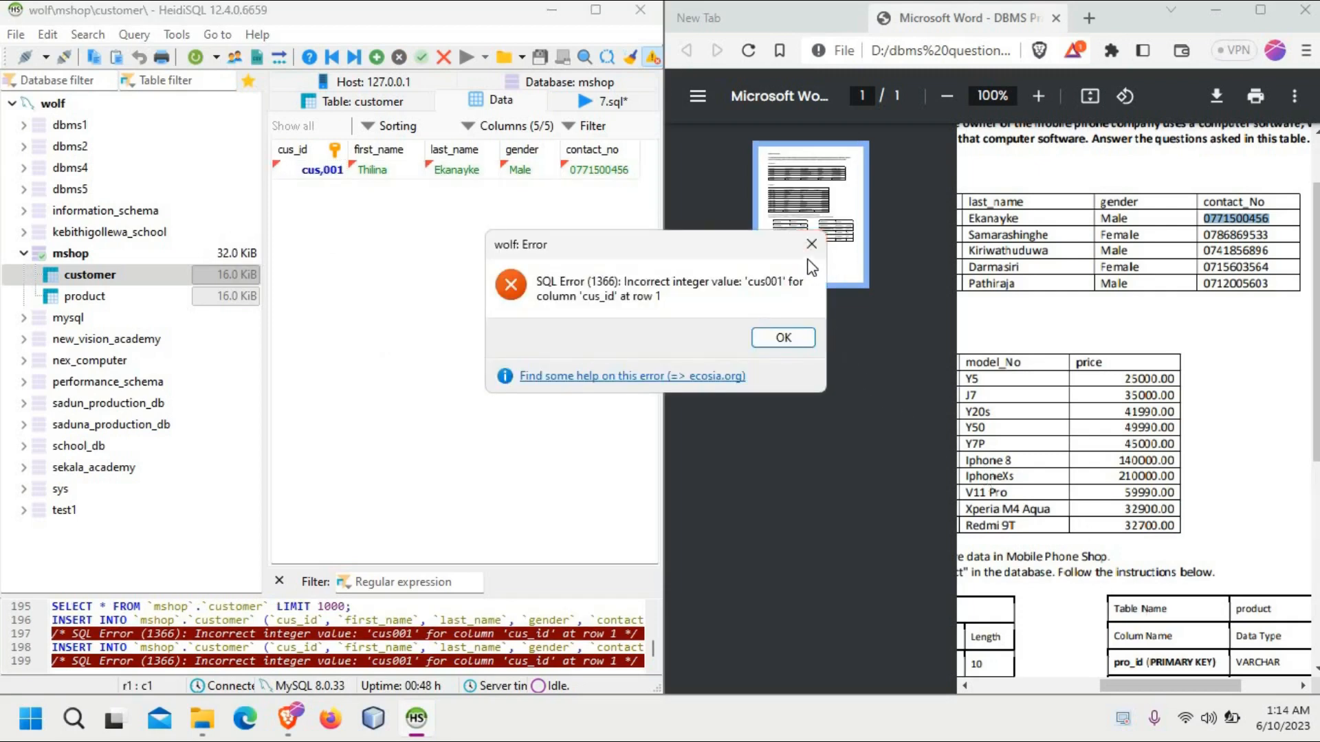
left_click(811, 244)
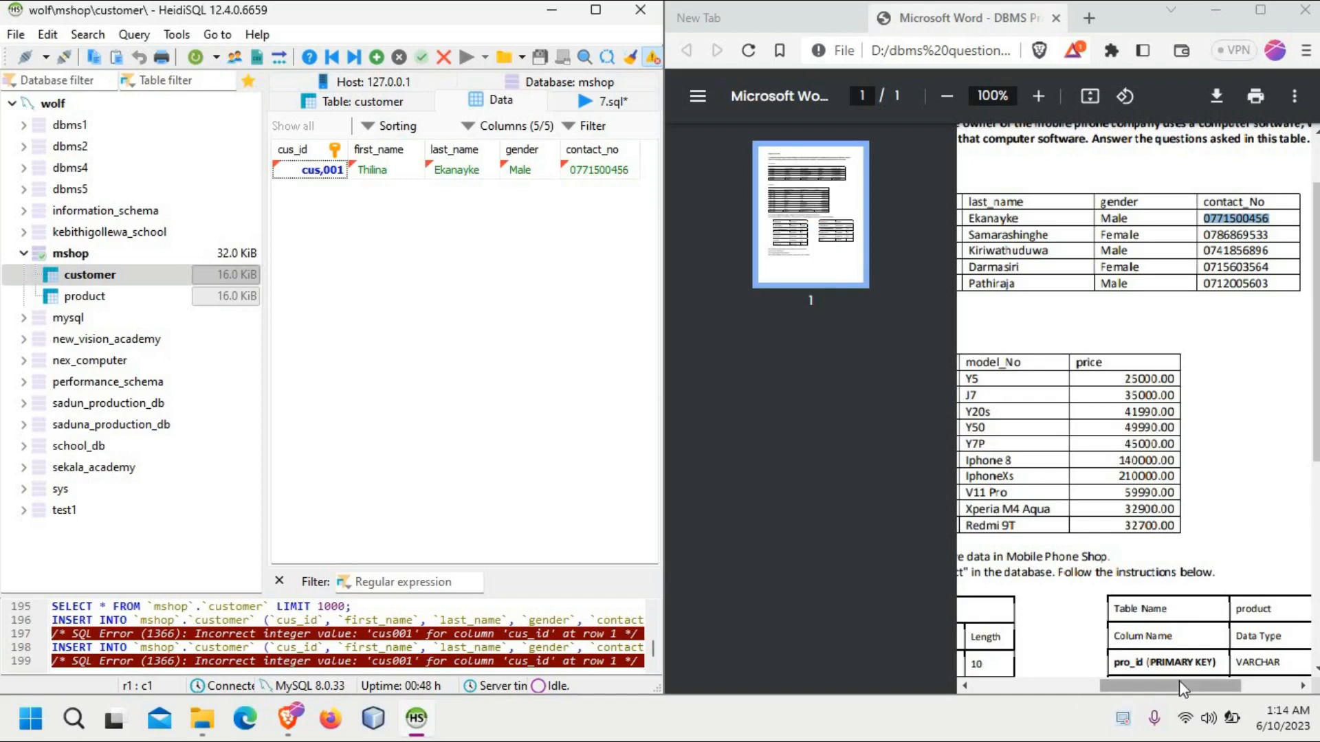
Step: Insert an underscore between the prefix and digits of the customer's ID and try to save the row again
left_click_drag(1178, 681, 1055, 688)
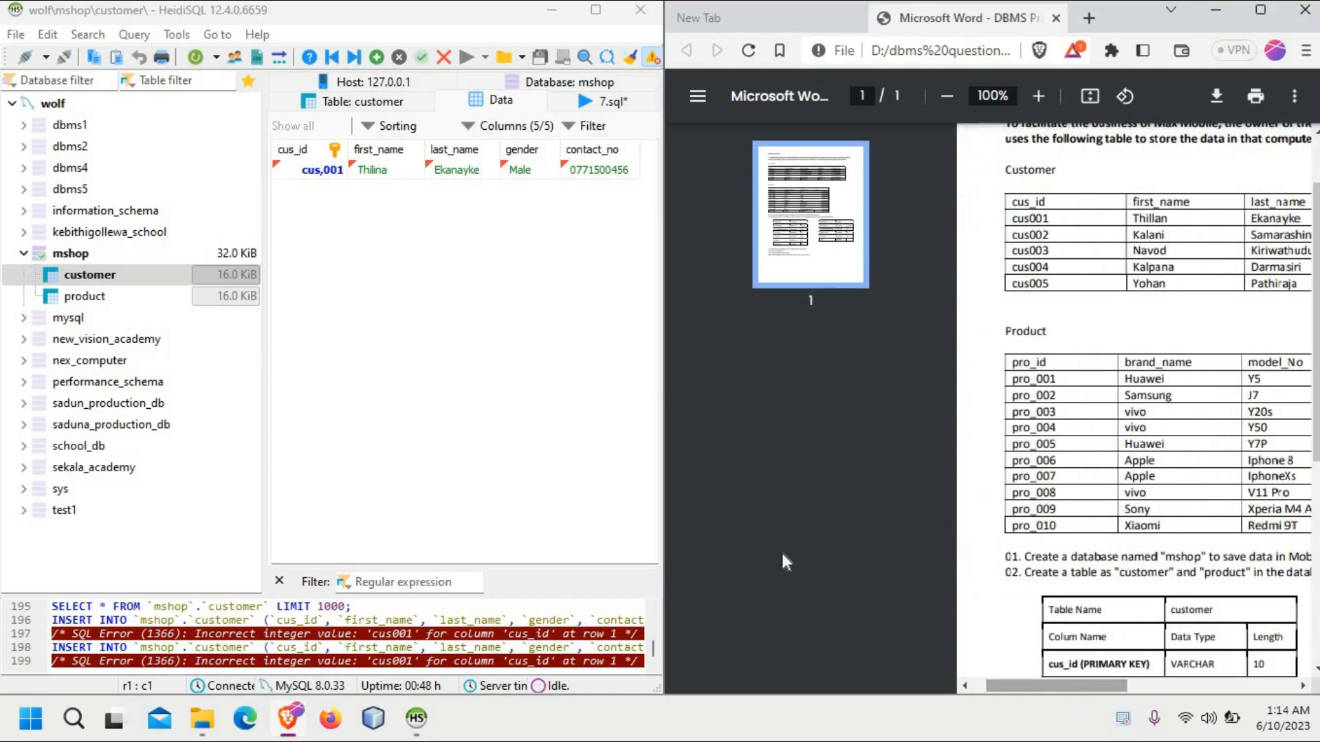
left_click(325, 177)
left_click(320, 177)
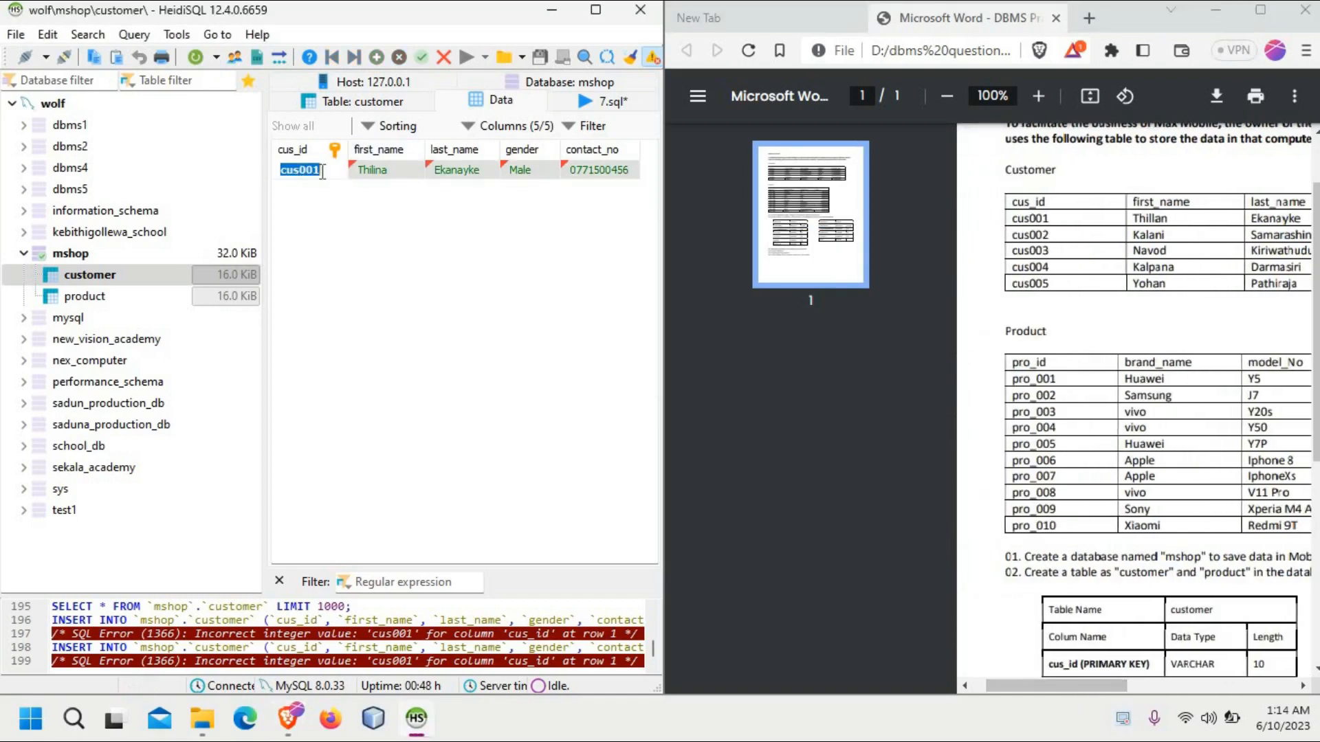
left_click(298, 177)
type("_")
left_click(399, 275)
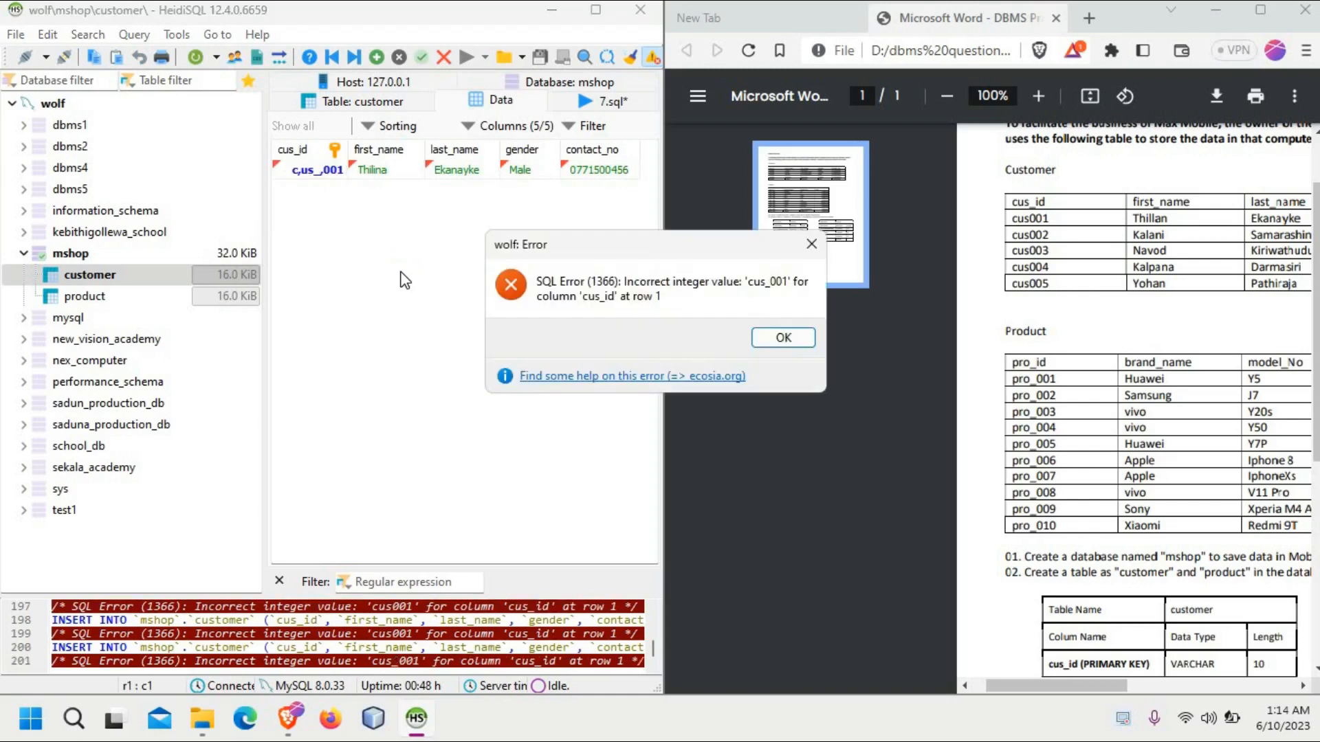
left_click(811, 248)
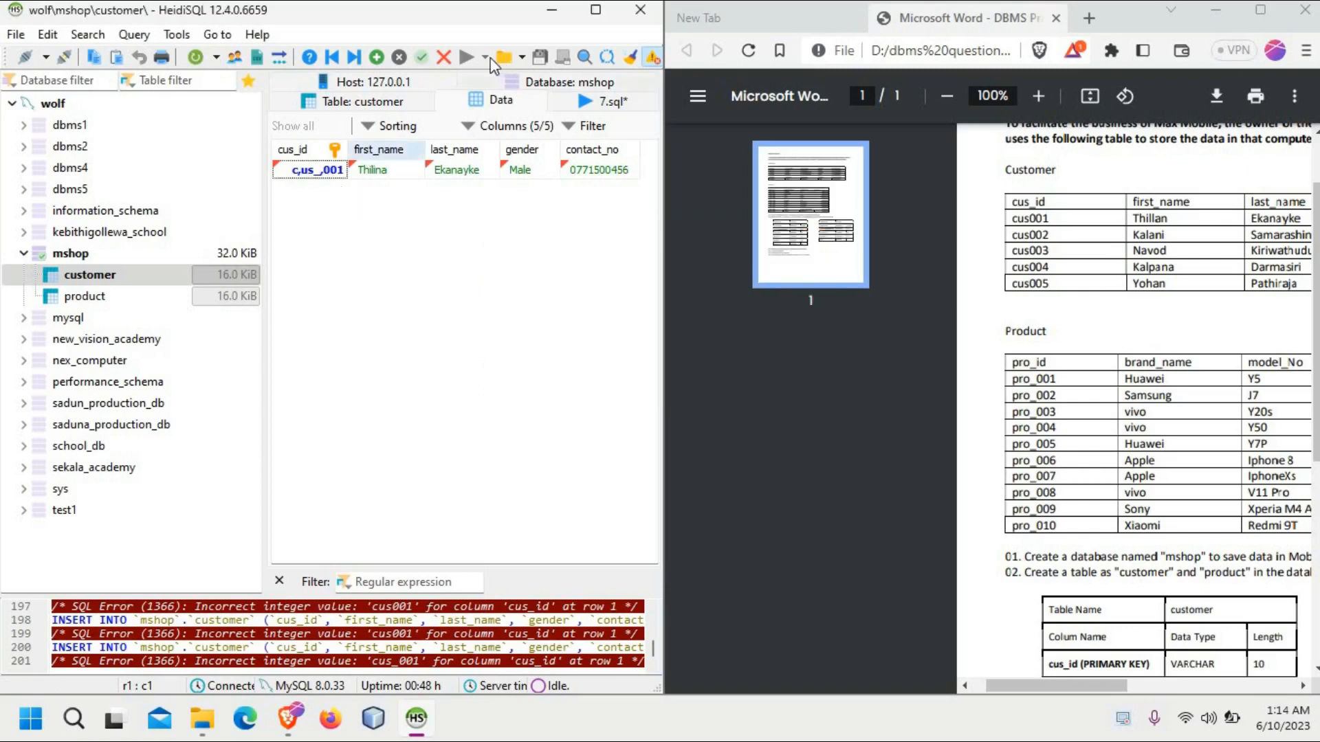
Step: Change the cus_id column's datatype to VARCHAR as the PDF specifies, save the customer table and return to its data
left_click(608, 102)
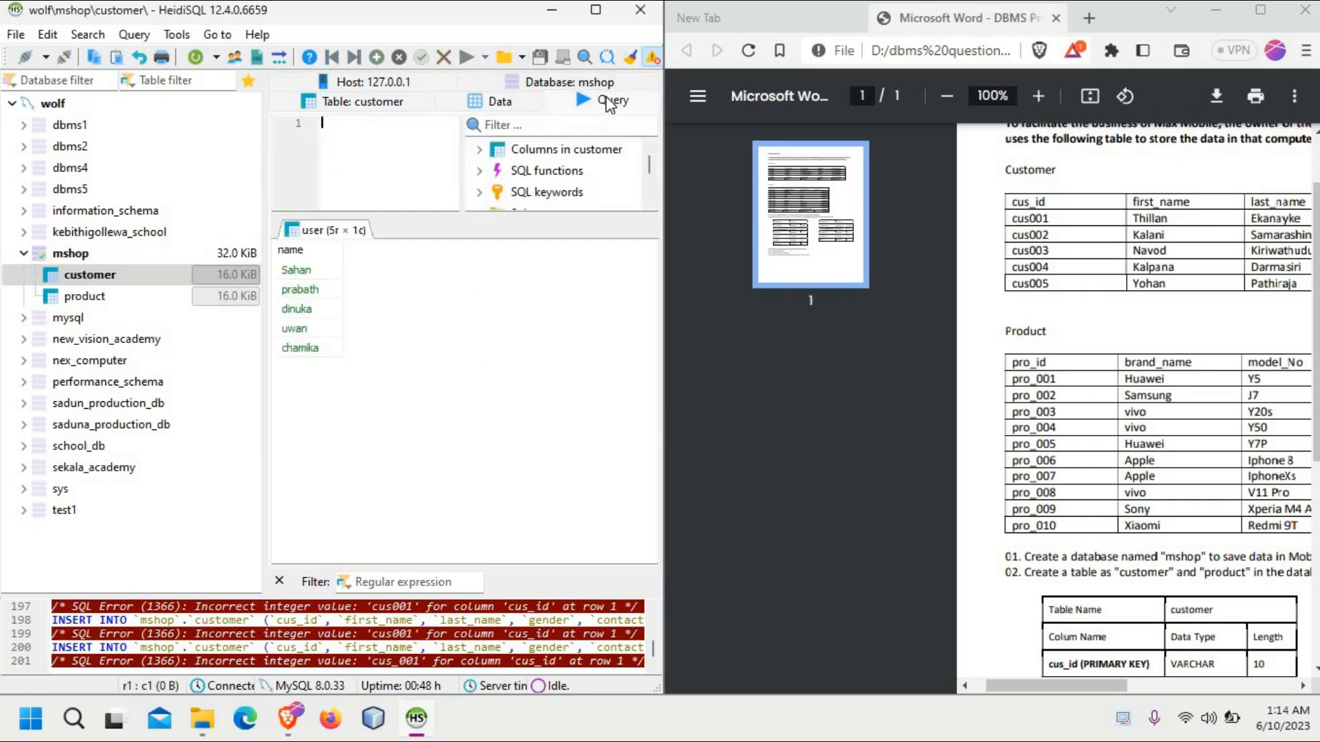
left_click(413, 103)
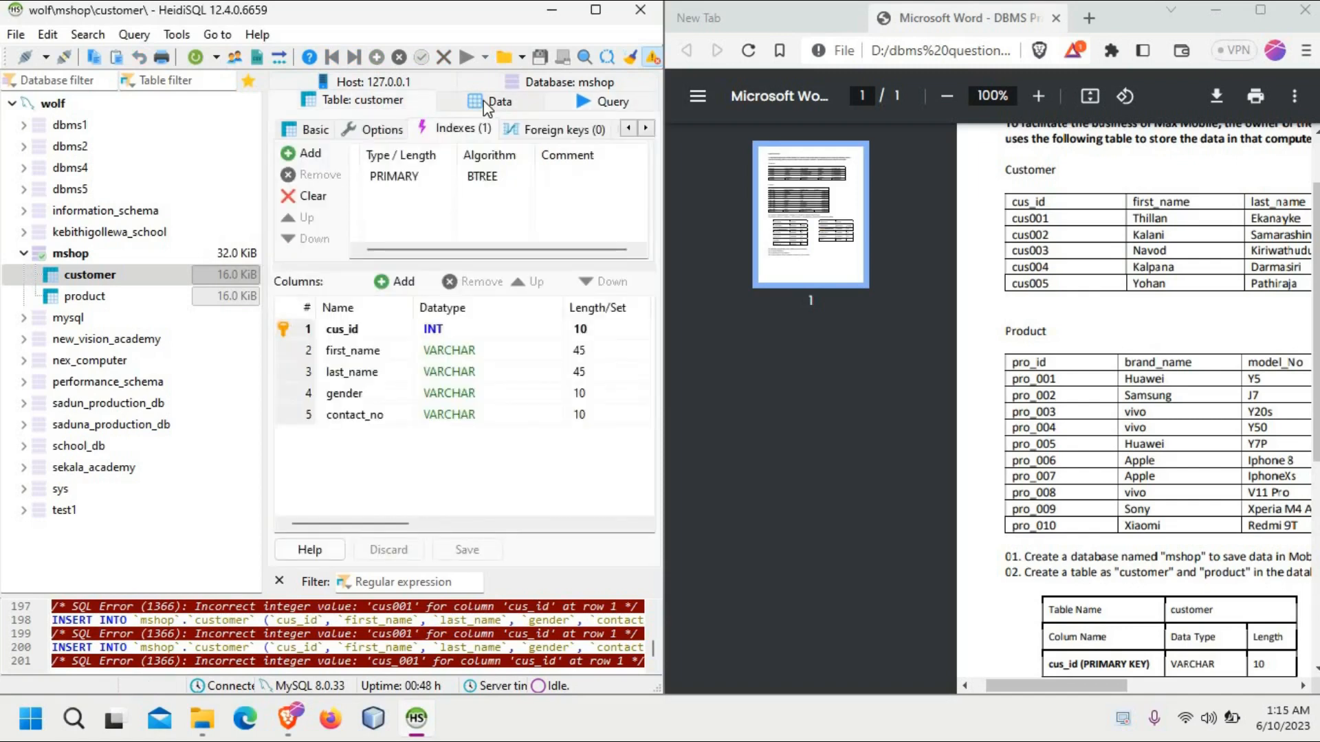
left_click(175, 275)
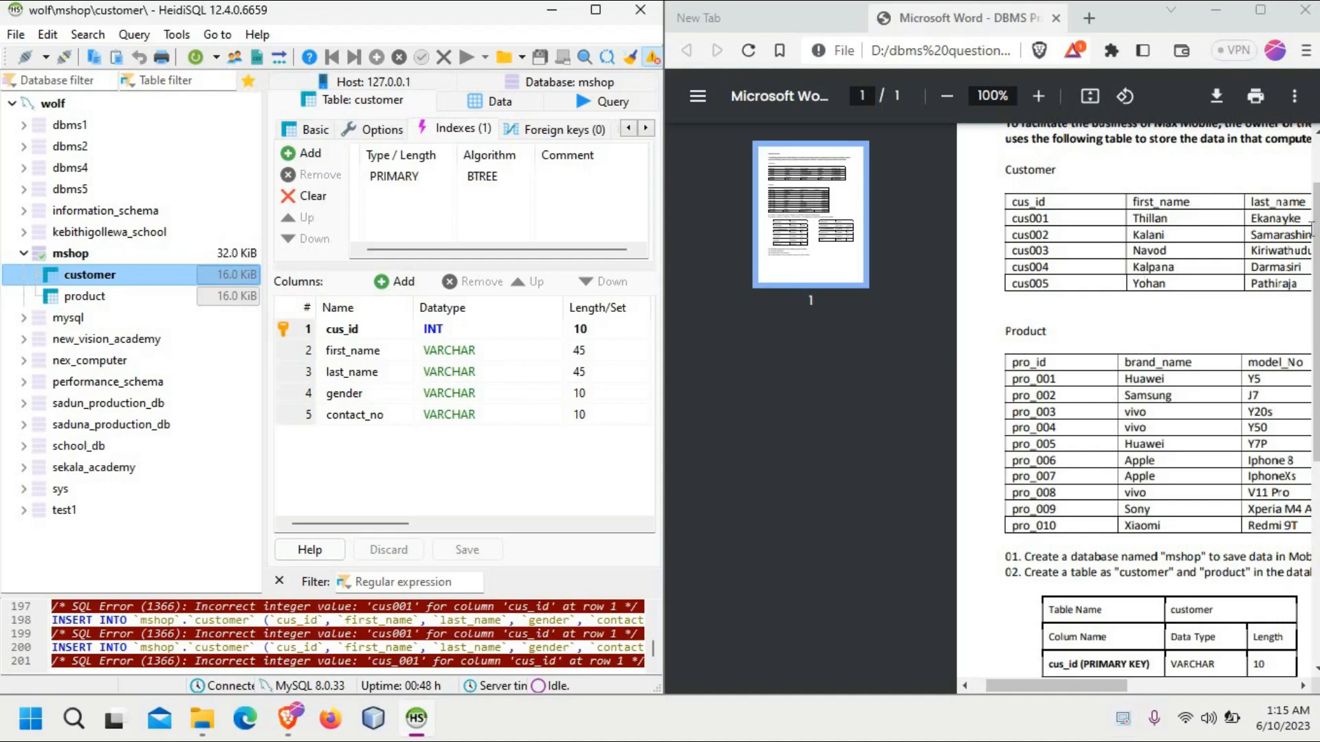
scroll(1135, 399, "down", 4)
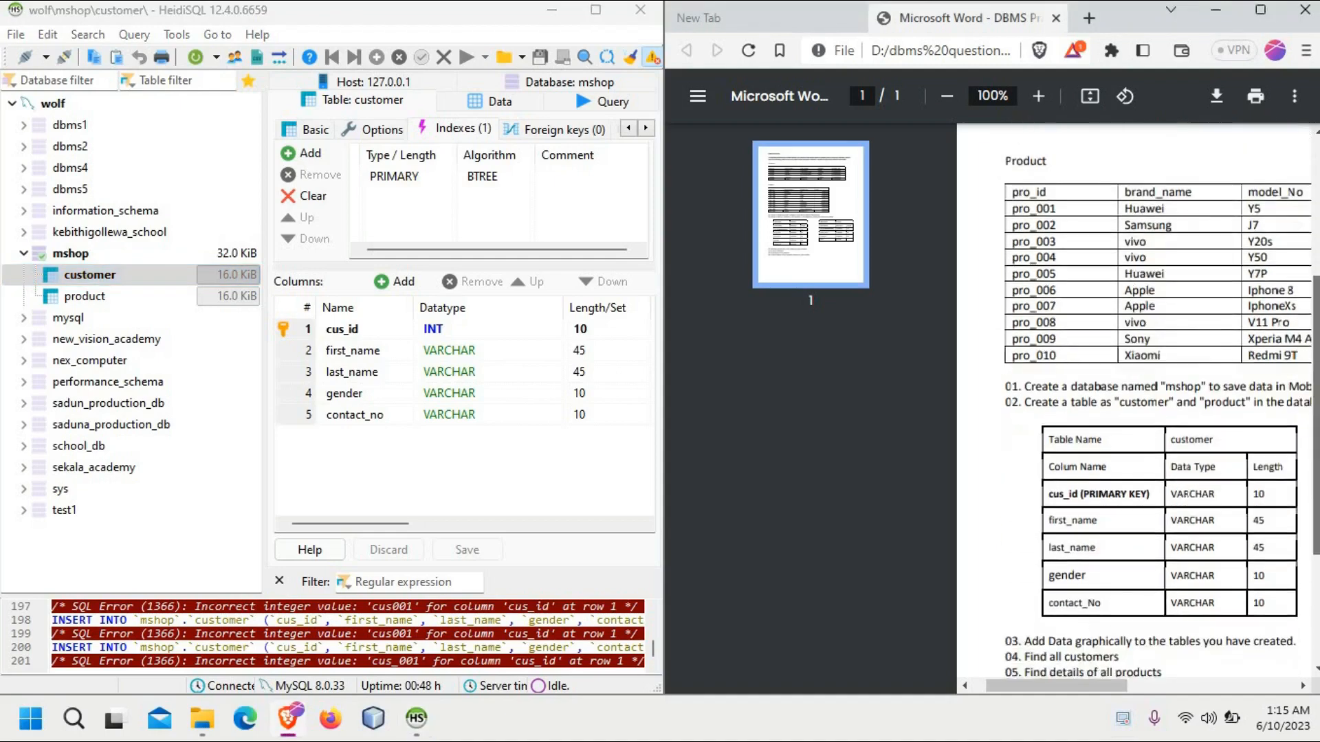
scroll(1134, 398, "up", 1)
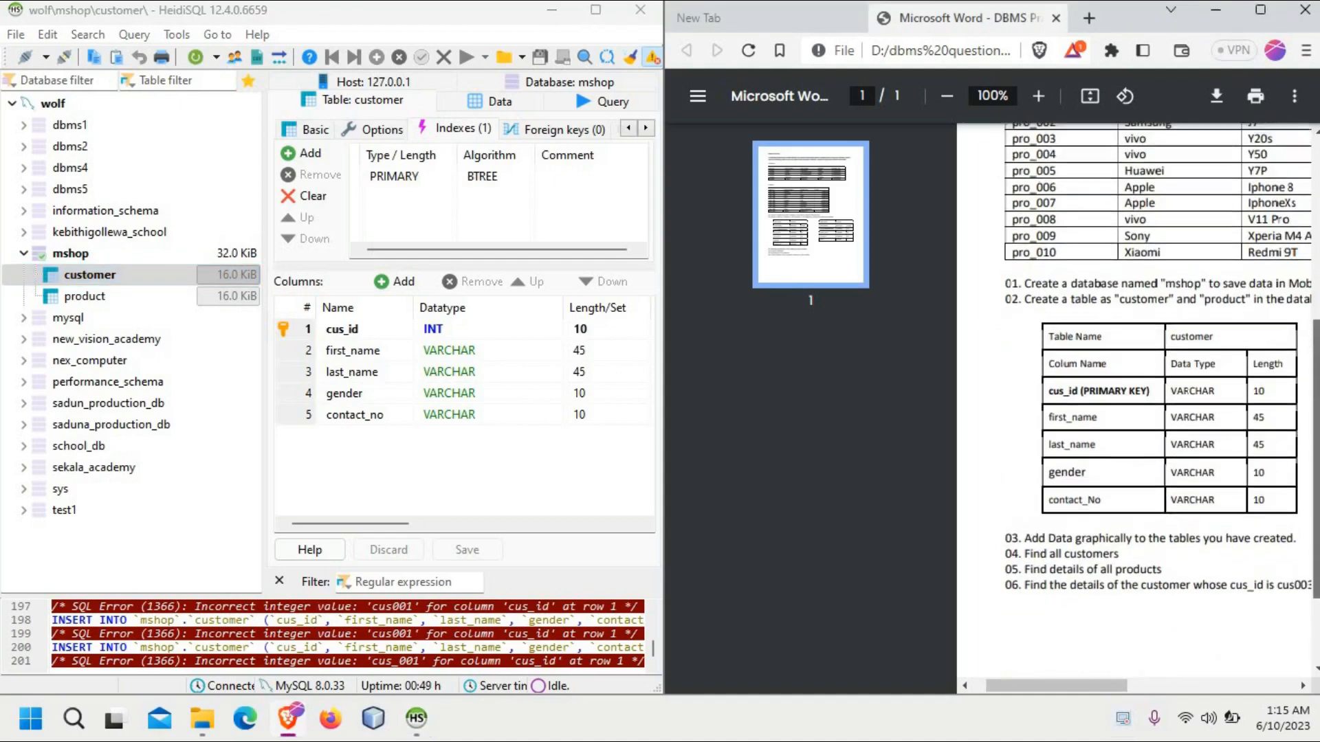
left_click(434, 337)
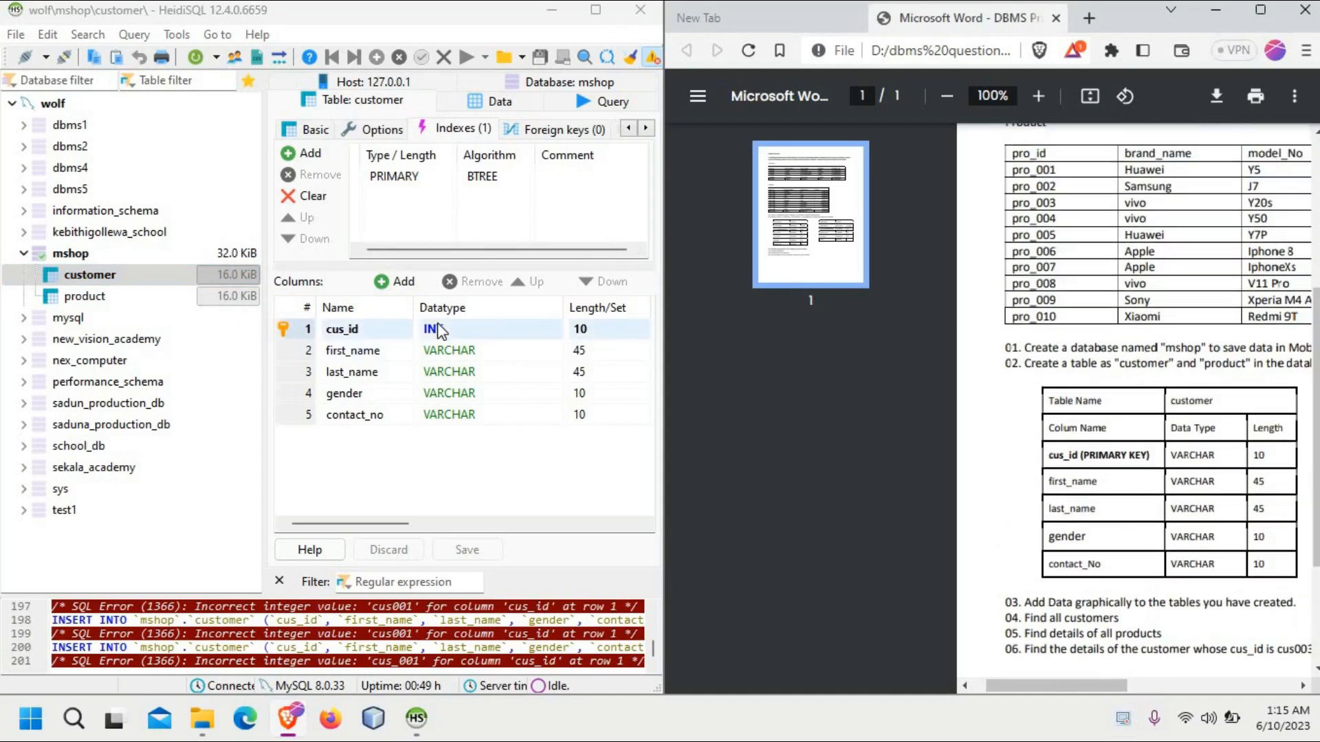
left_click(438, 324)
left_click(481, 330)
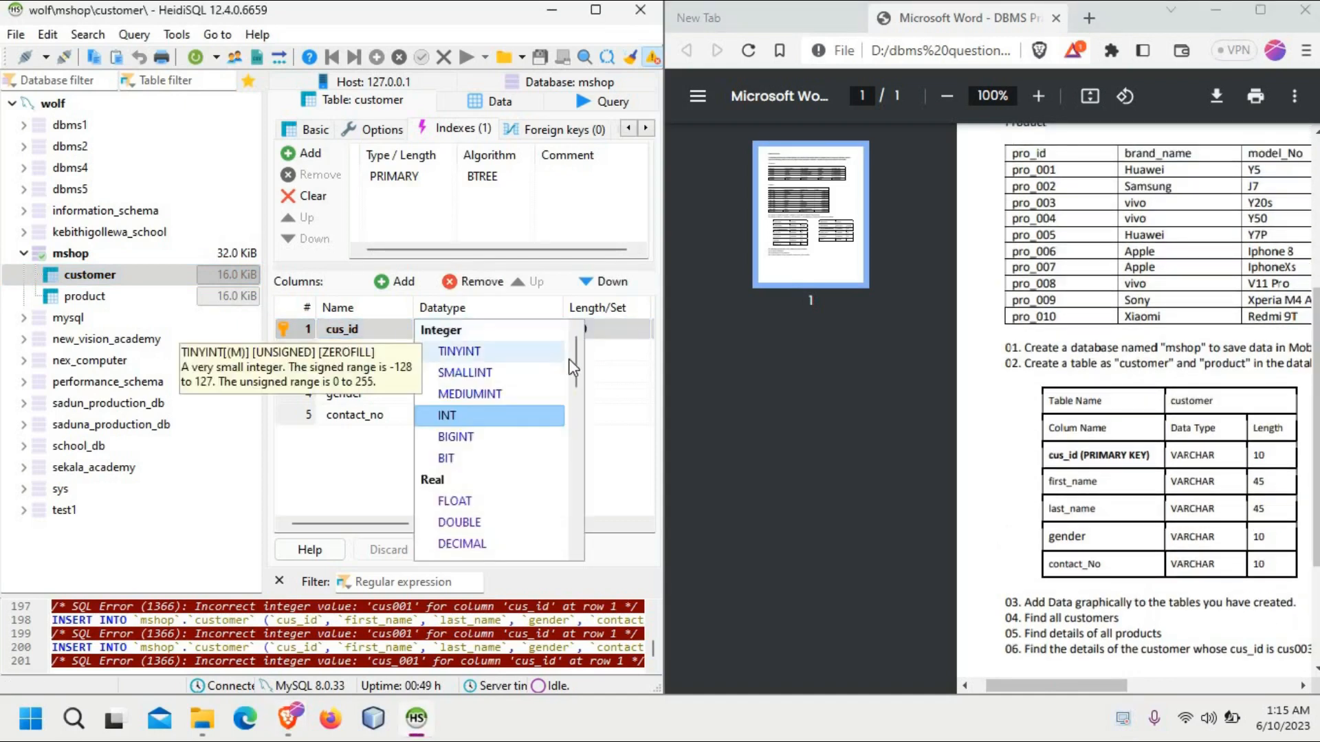
scroll(440, 412, "down", 4)
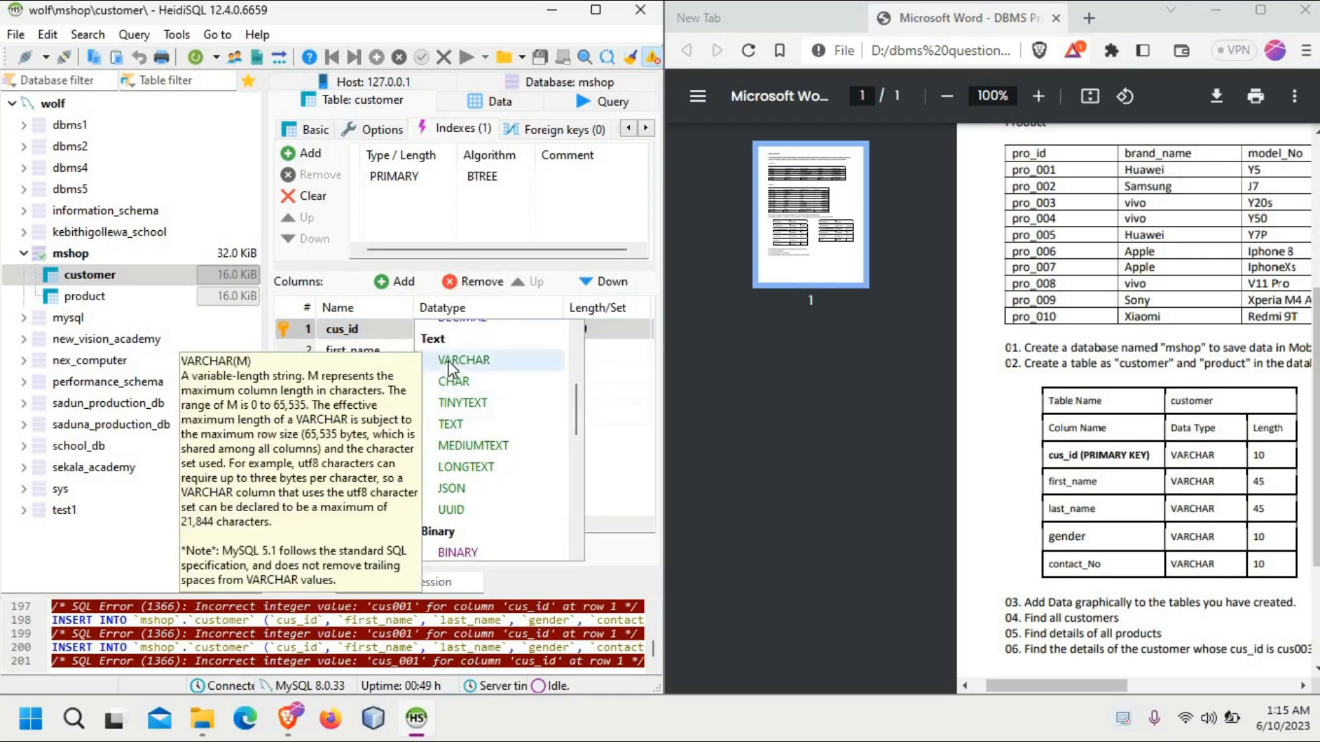
left_click(448, 360)
left_click(467, 550)
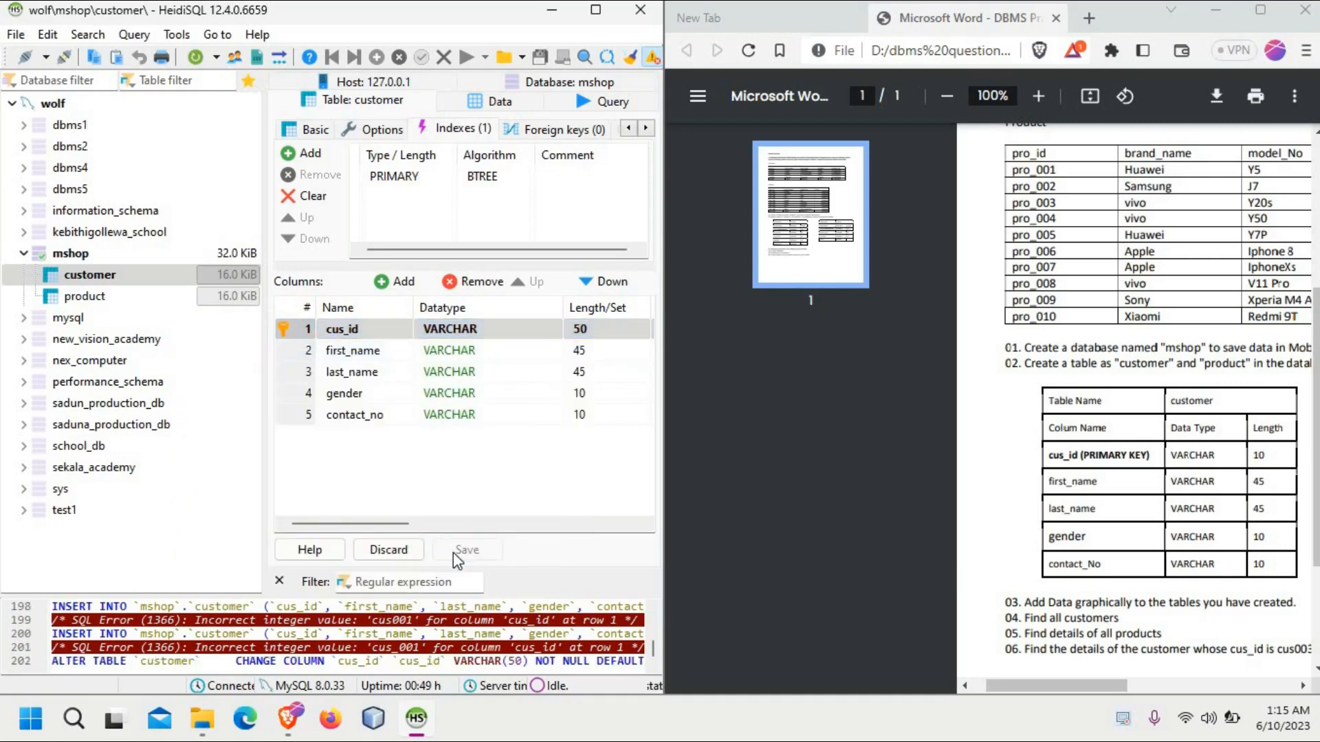
left_click(594, 99)
left_click(474, 105)
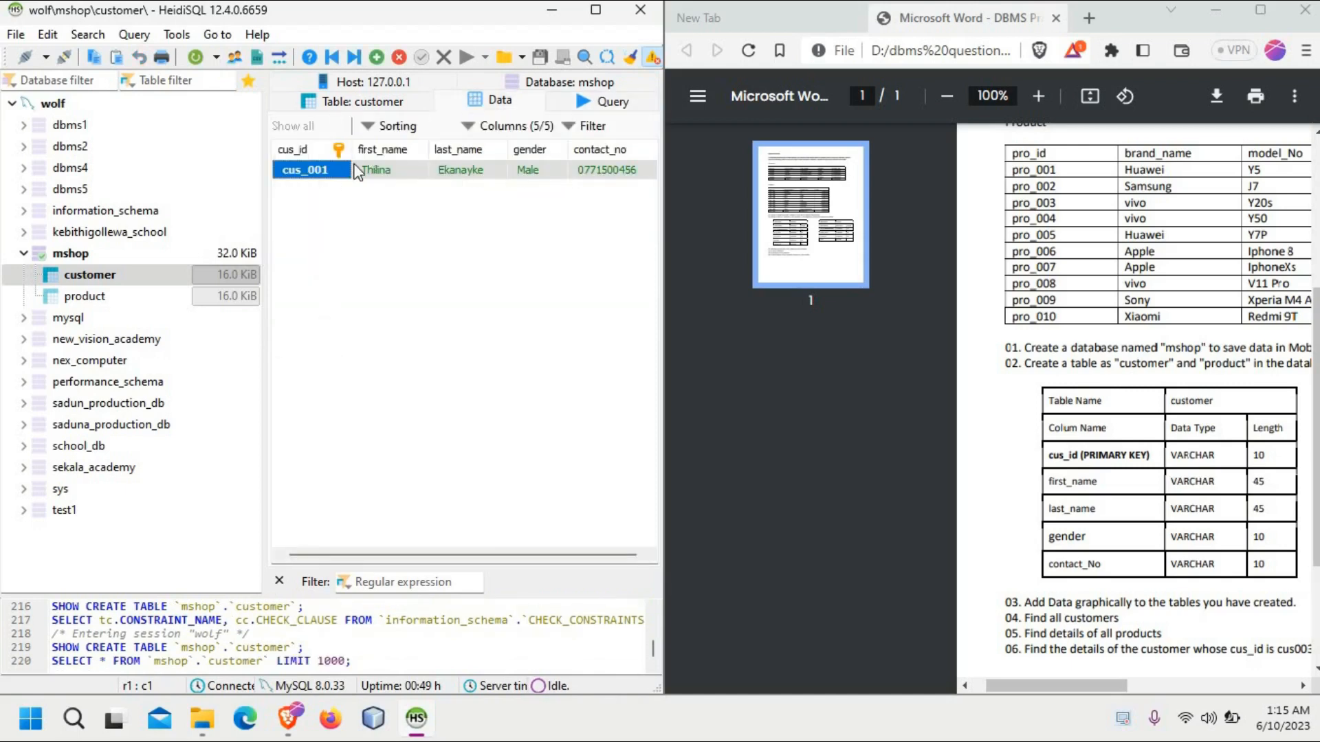
Step: Remove the underscore from the customer's ID in cus_id to match the PDF and apply the modification
left_click(334, 175)
left_click(335, 172)
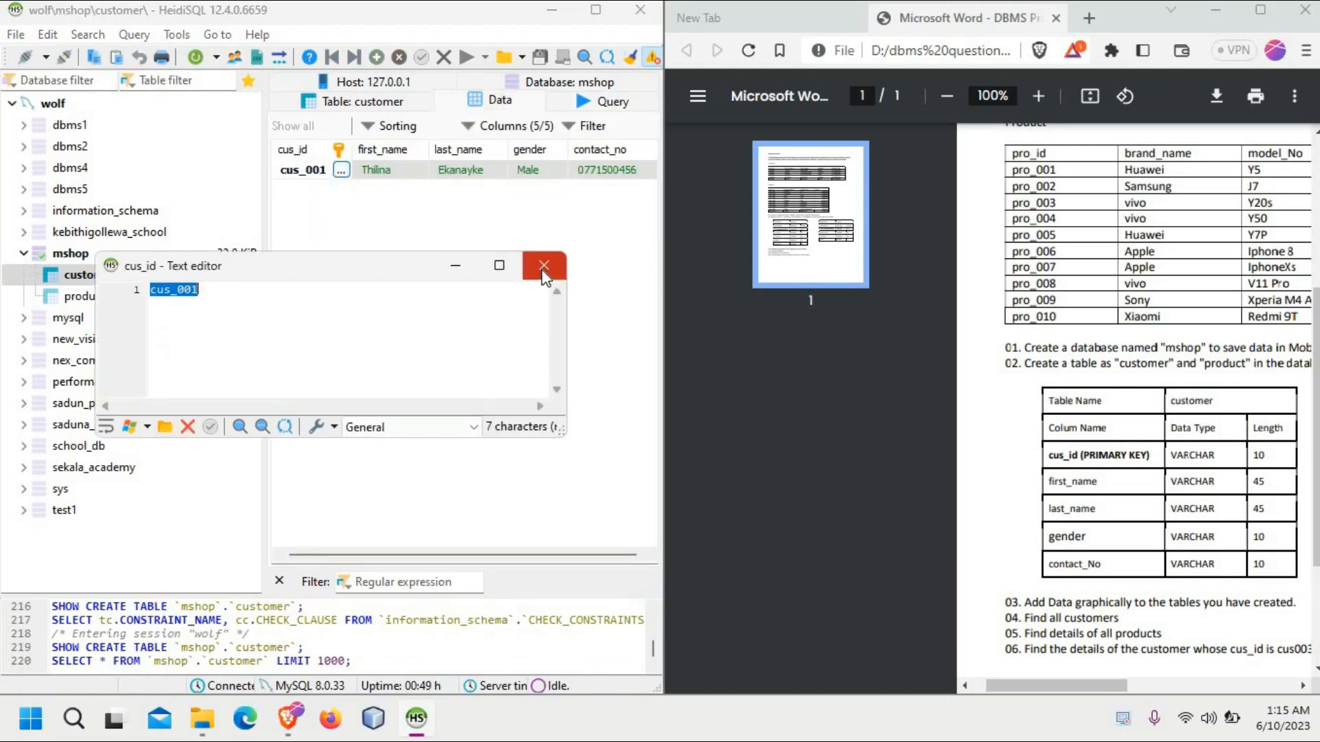
mouse_move(493, 276)
key("Delete")
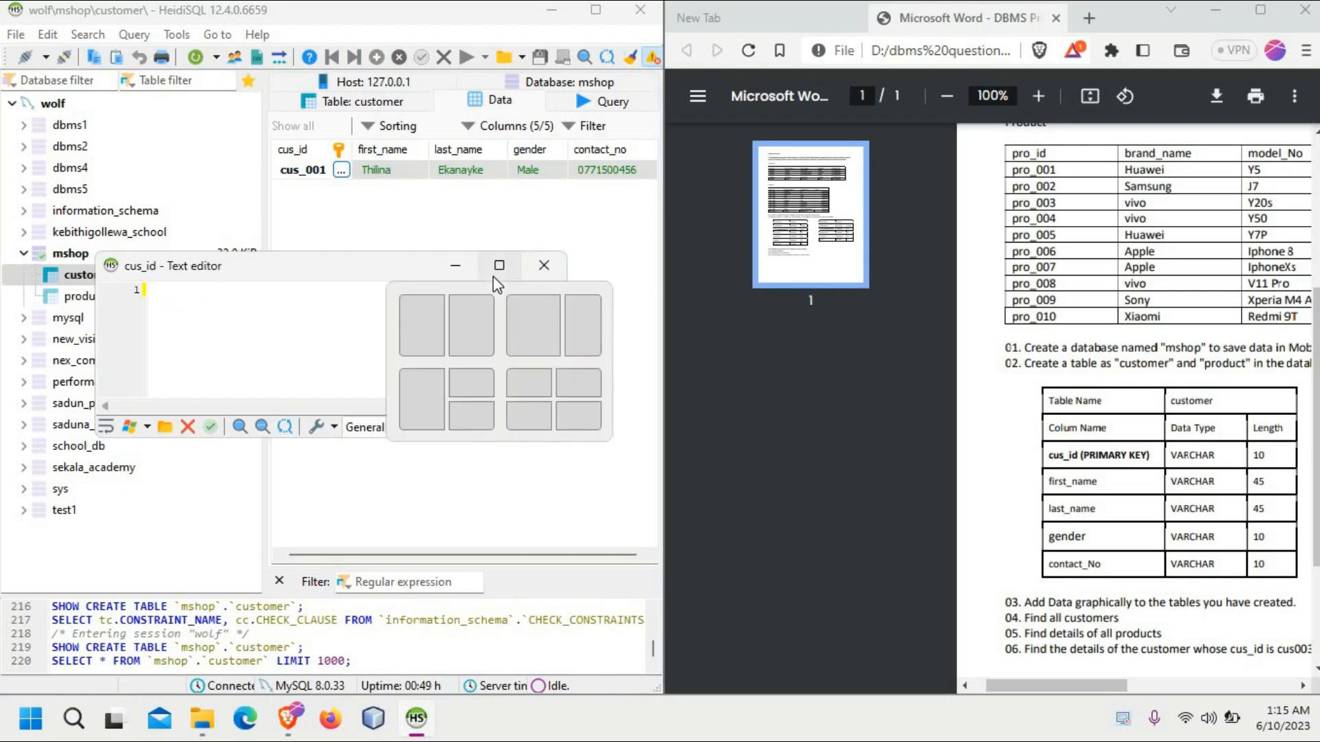
type("cus001")
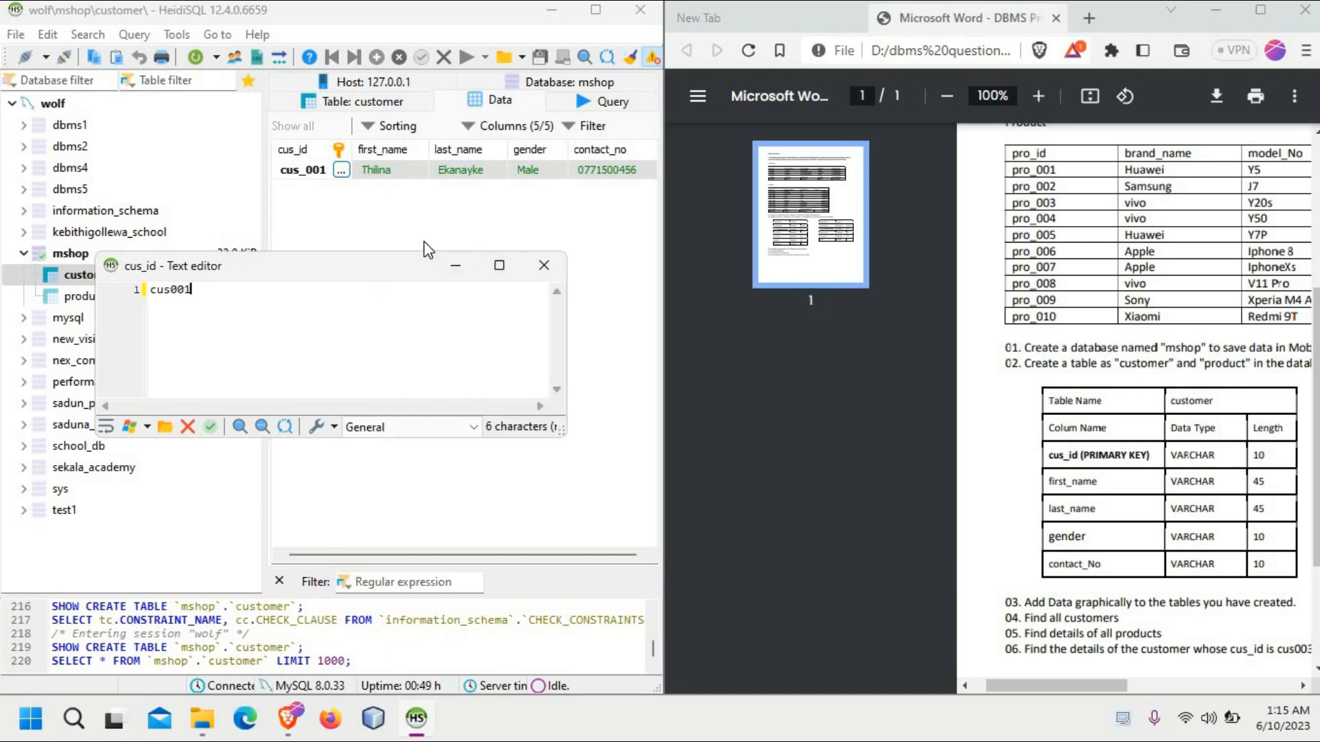
left_click(1084, 268)
scroll(1085, 268, "up", 3)
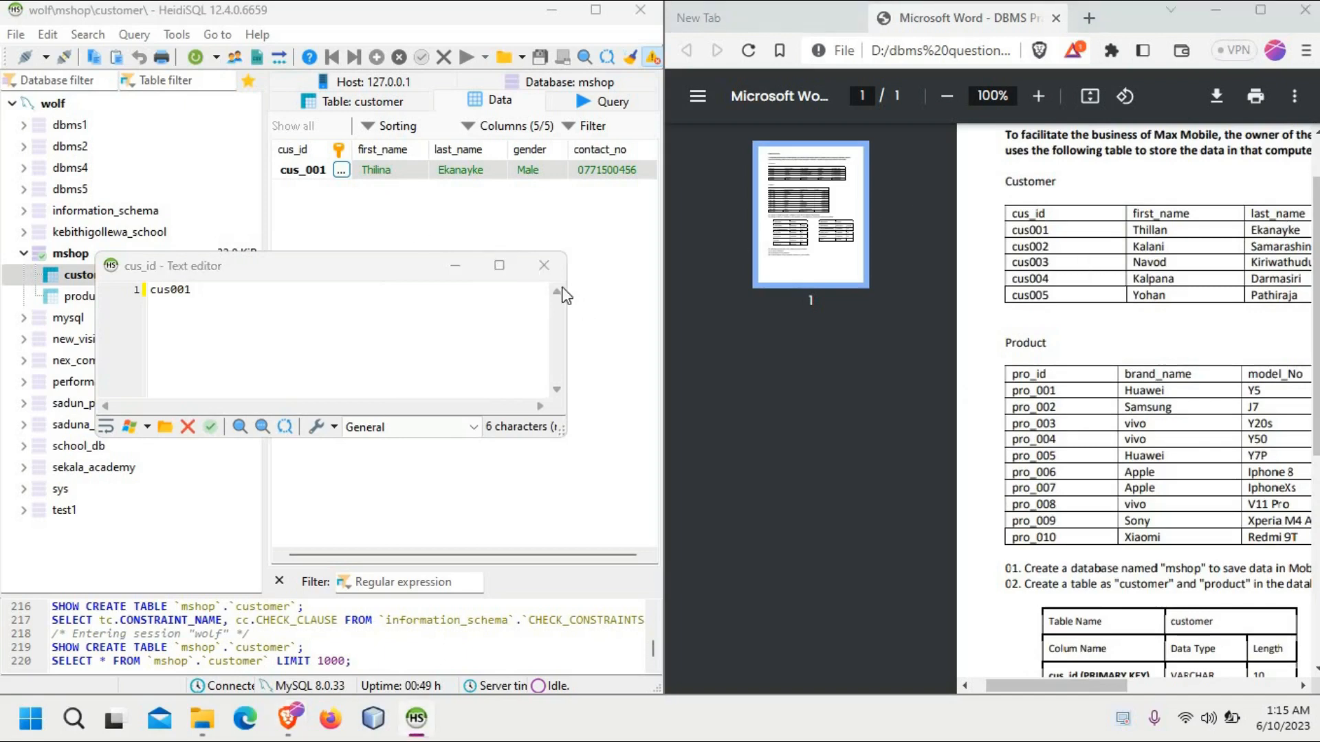
left_click(544, 266)
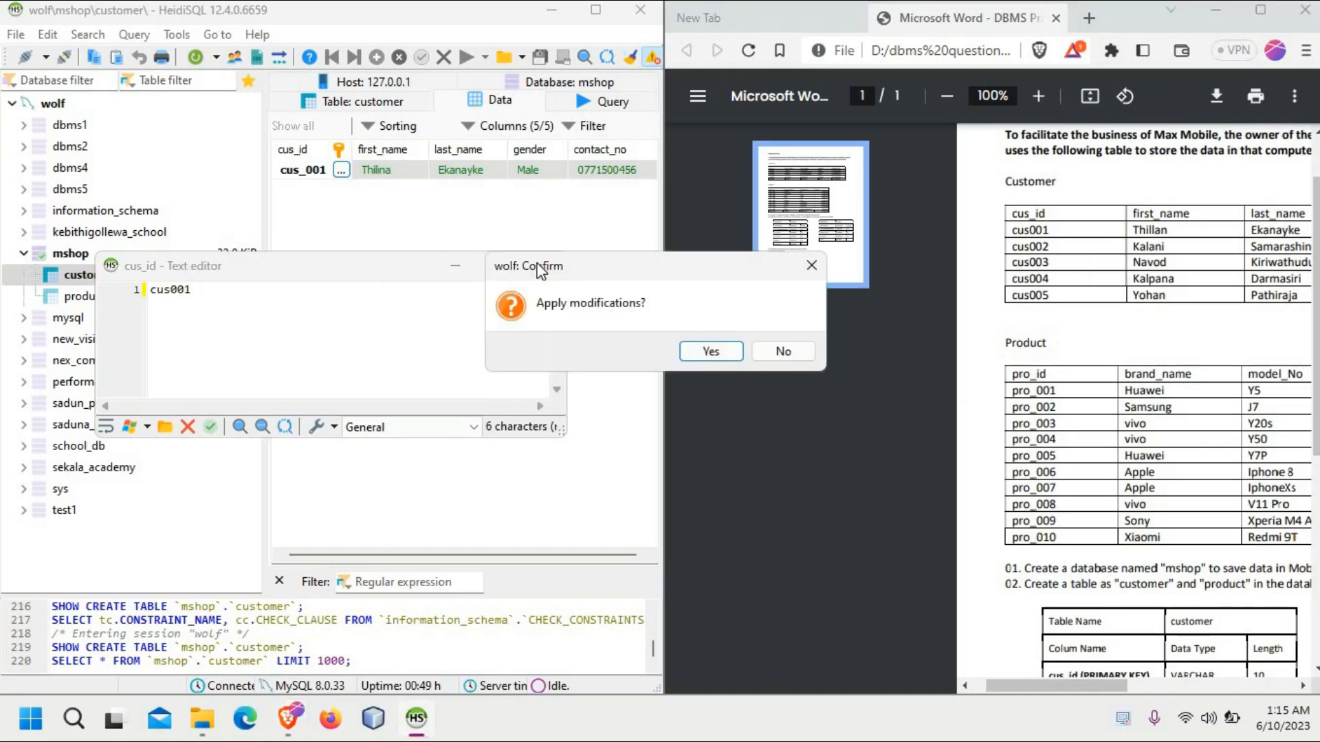
left_click(711, 351)
left_click(364, 265)
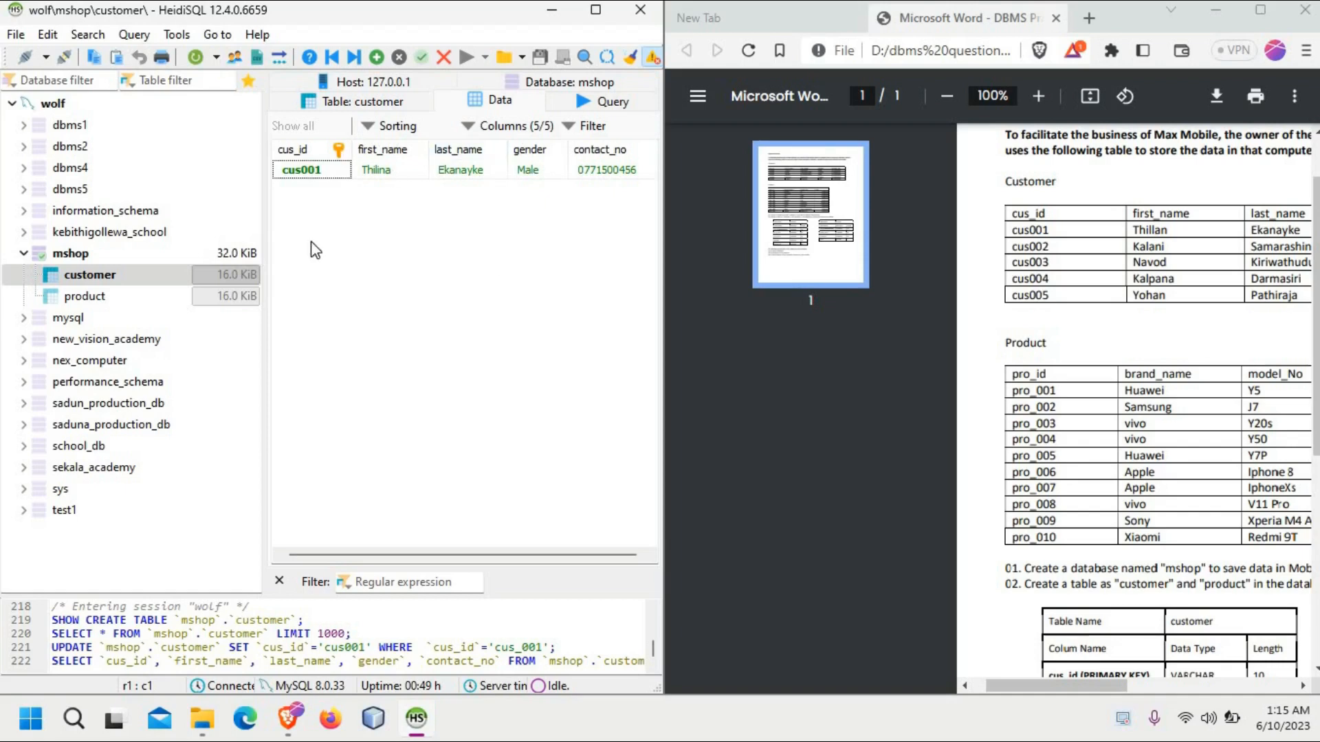
Step: Change the product table's pro_id column datatype to VARCHAR and save the table
left_click(83, 299)
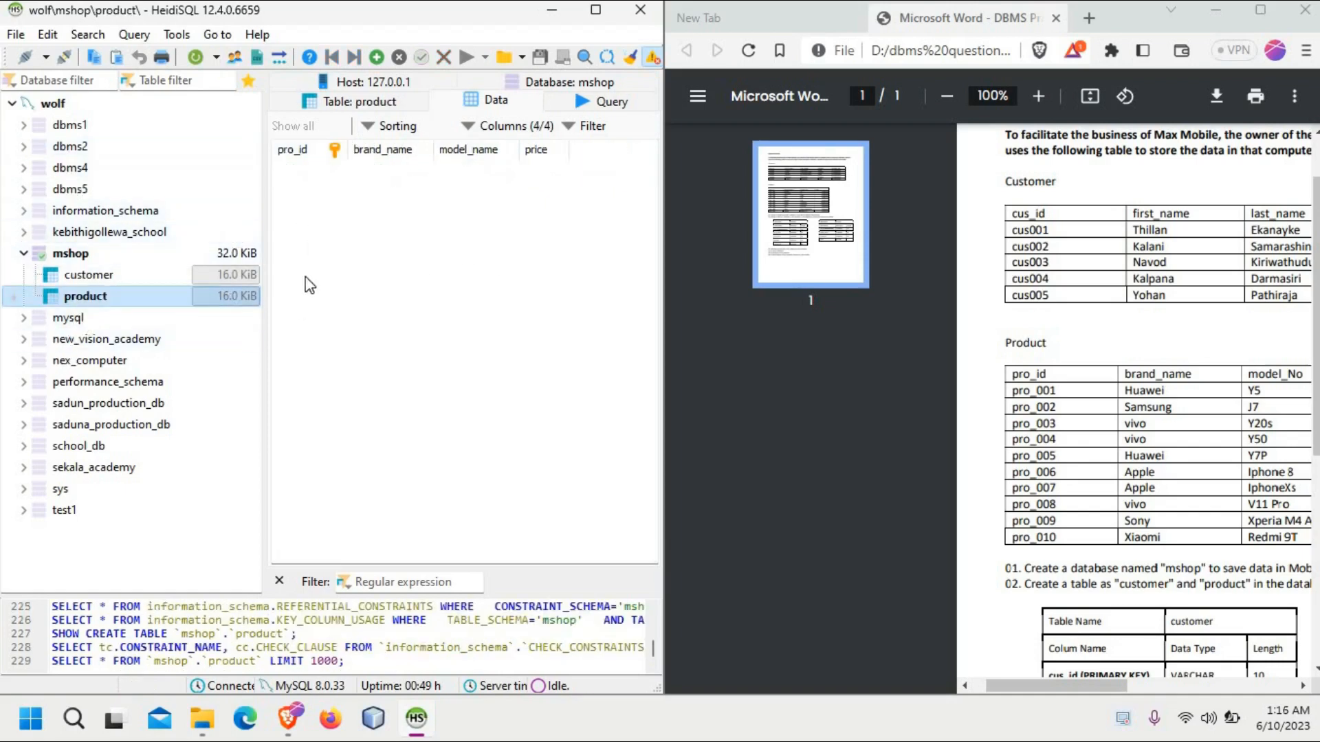
left_click(376, 58)
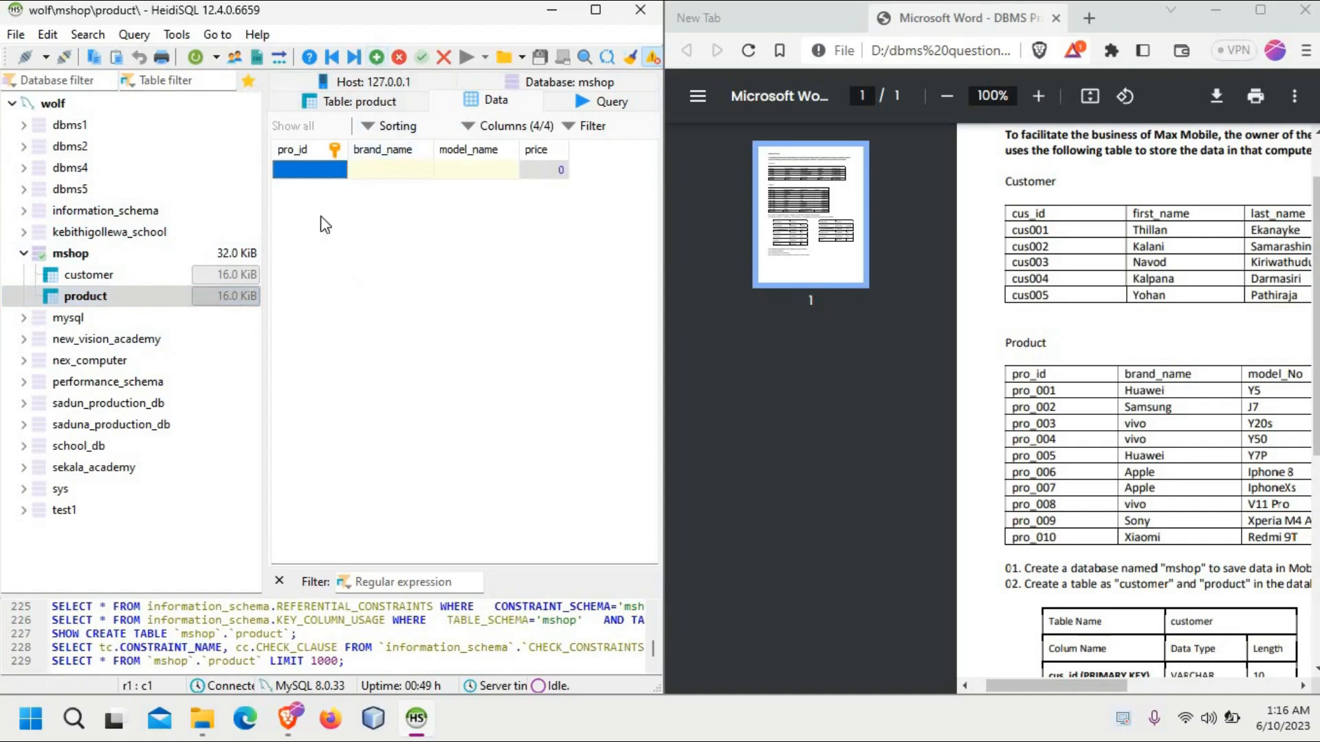
left_click(306, 175)
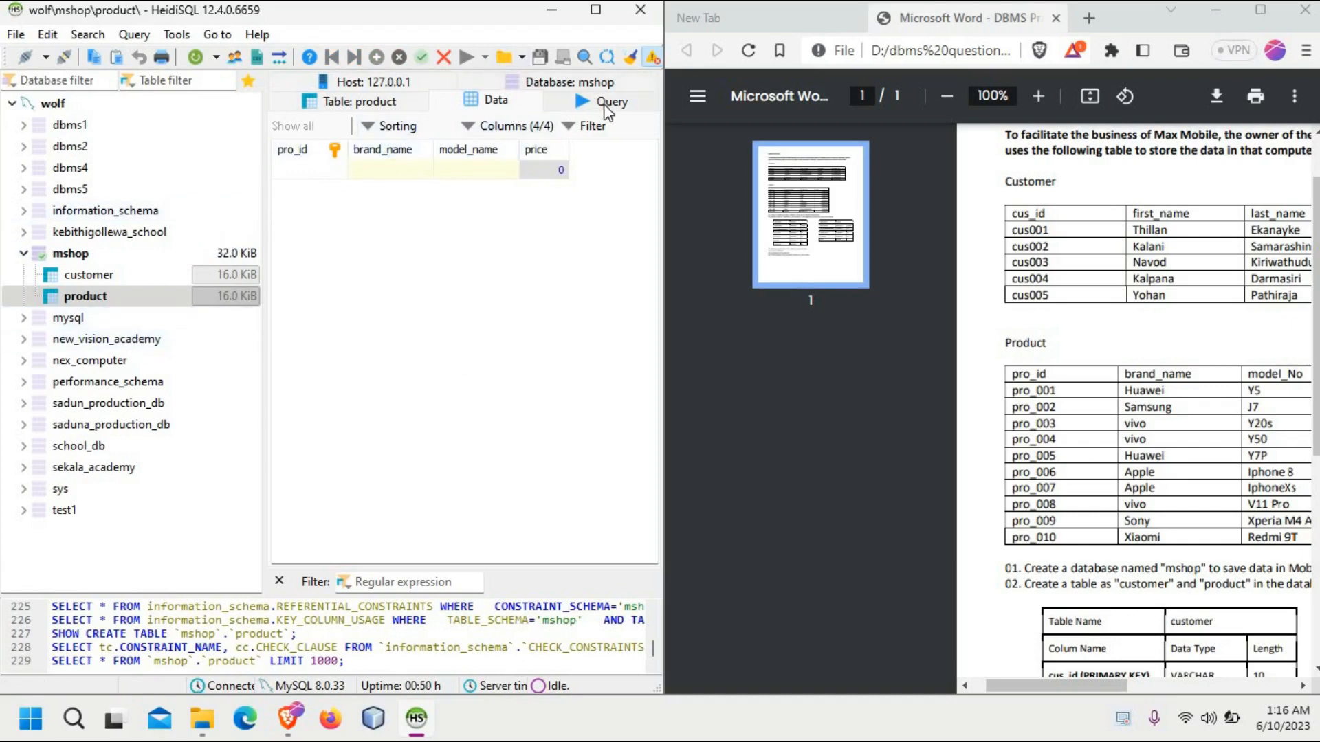
left_click(422, 110)
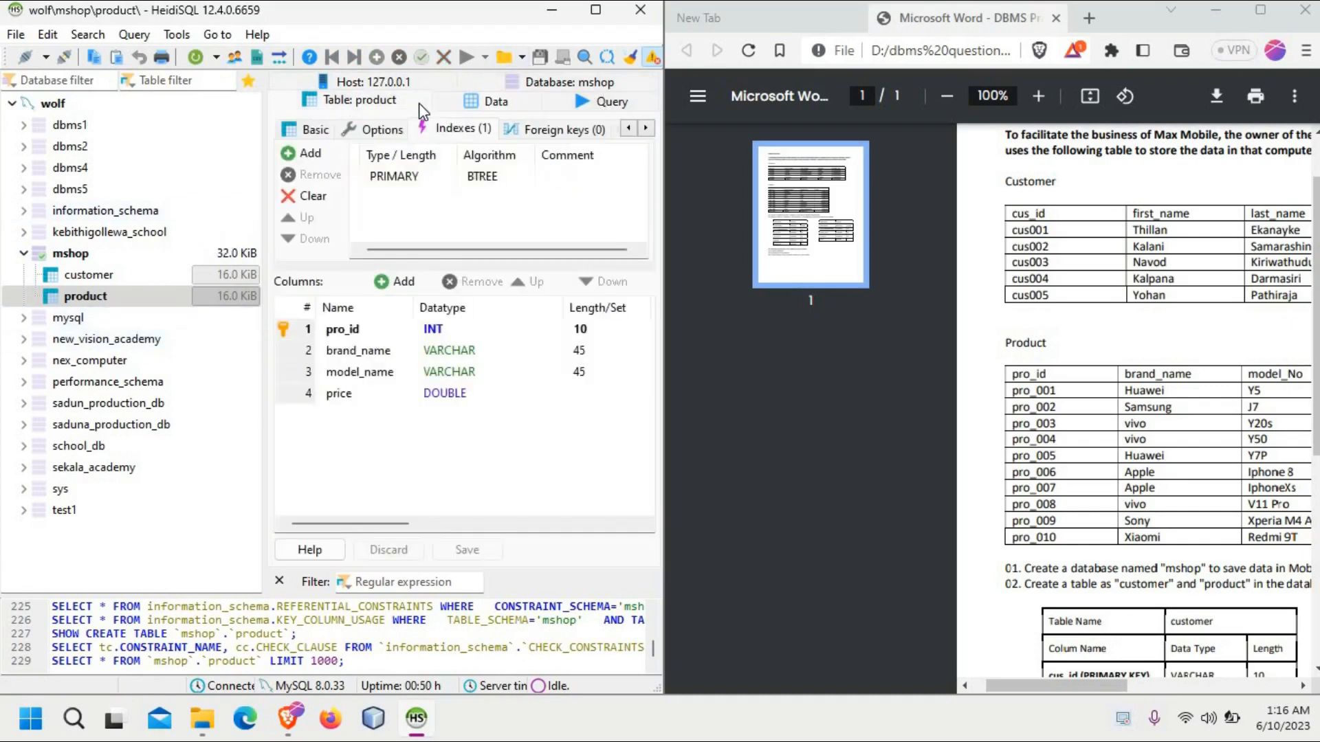
left_click(437, 330)
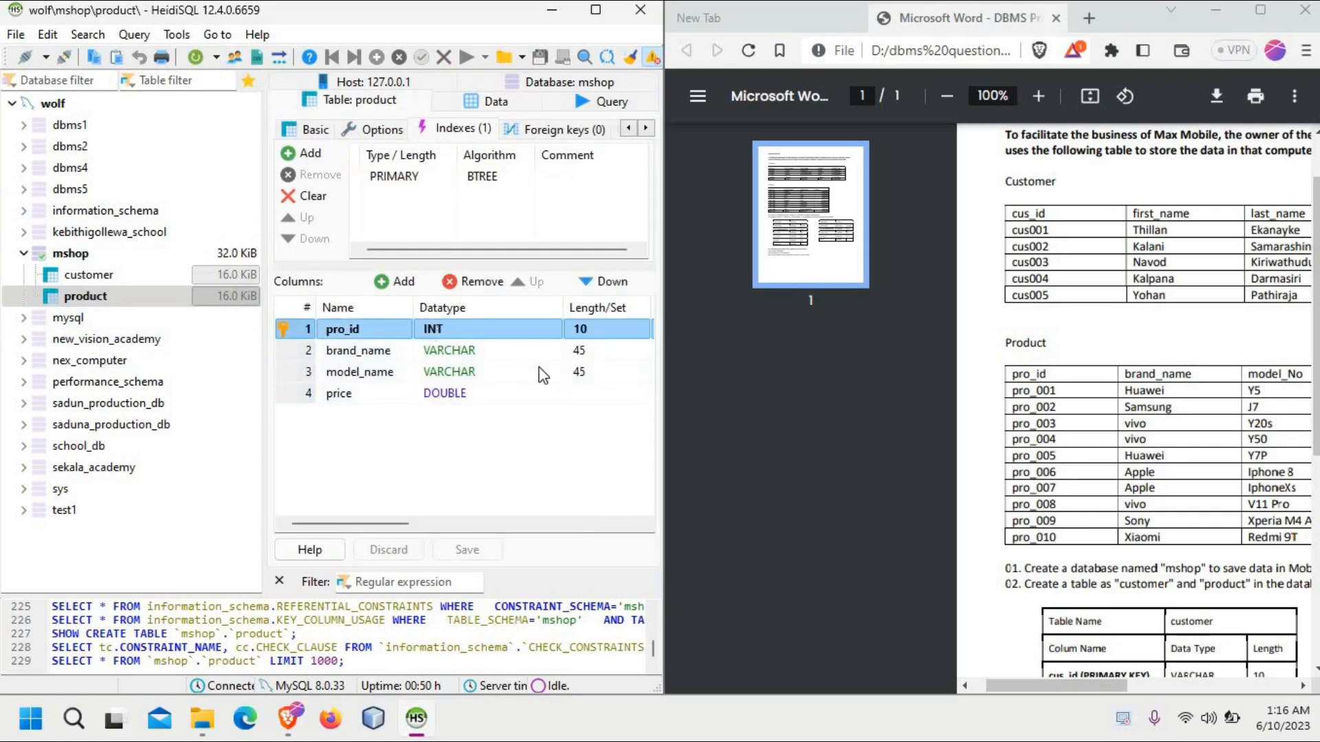
left_click(501, 331)
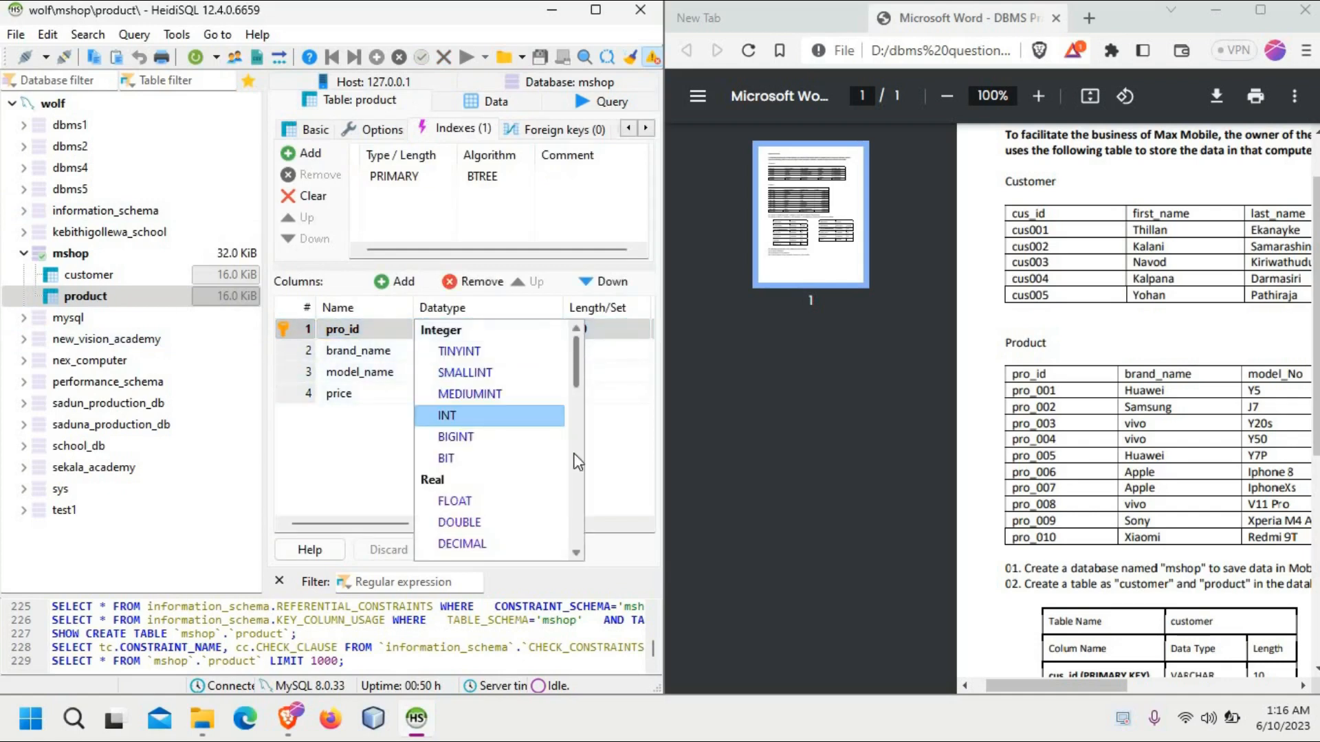
scroll(576, 462, "down", 7)
scroll(570, 440, "up", 1)
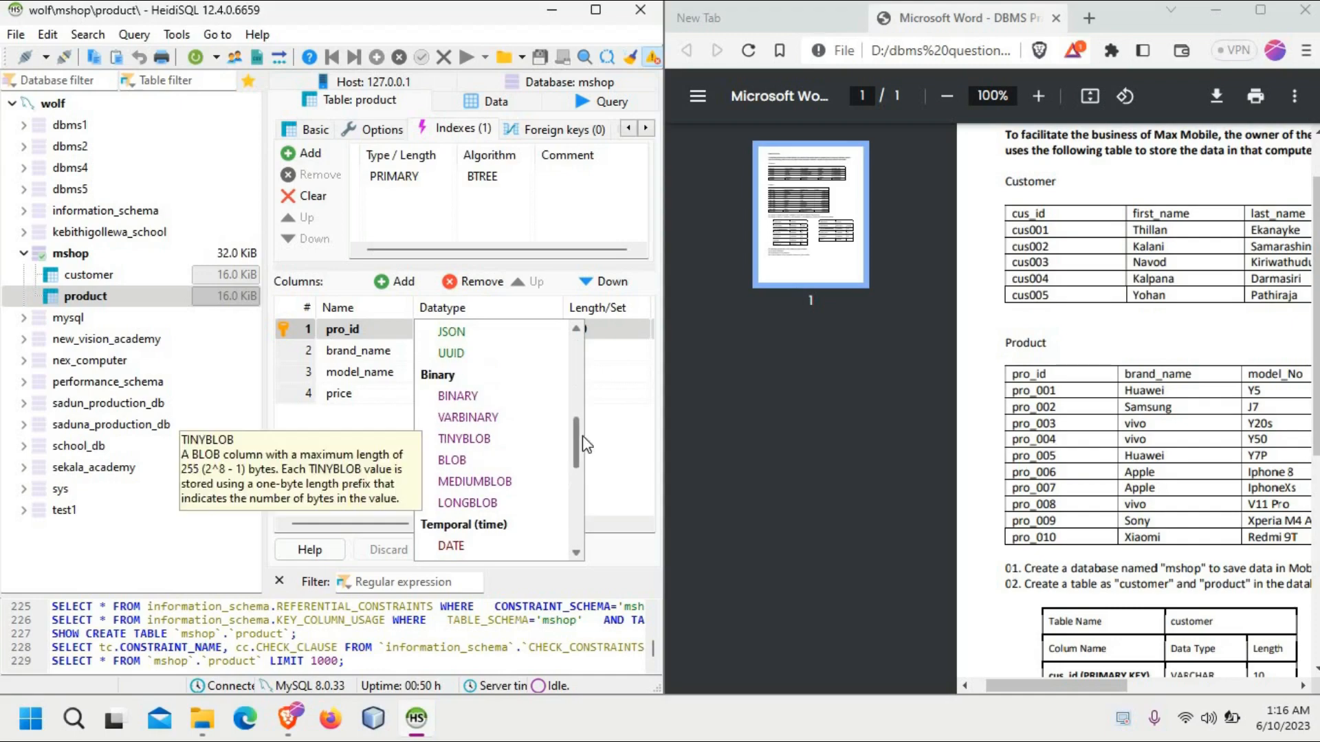
scroll(575, 411, "up", 3)
left_click(458, 357)
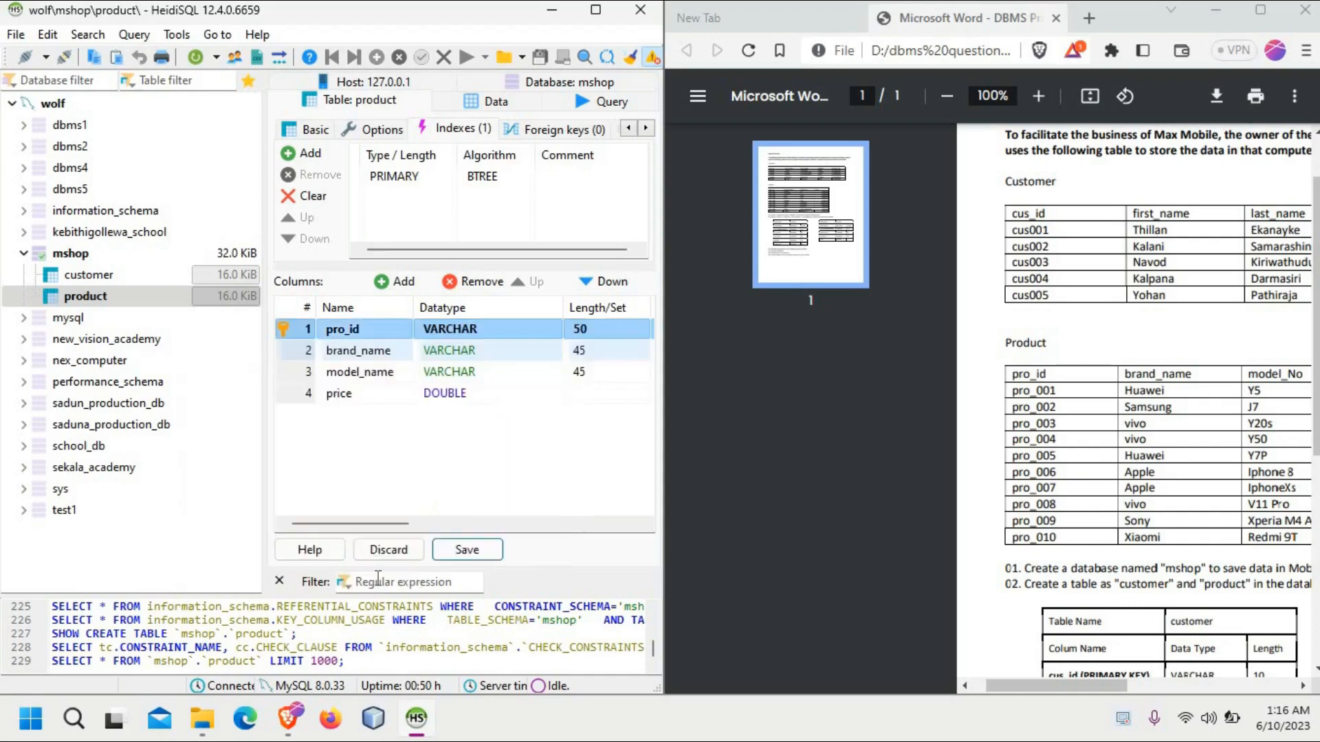
left_click(463, 550)
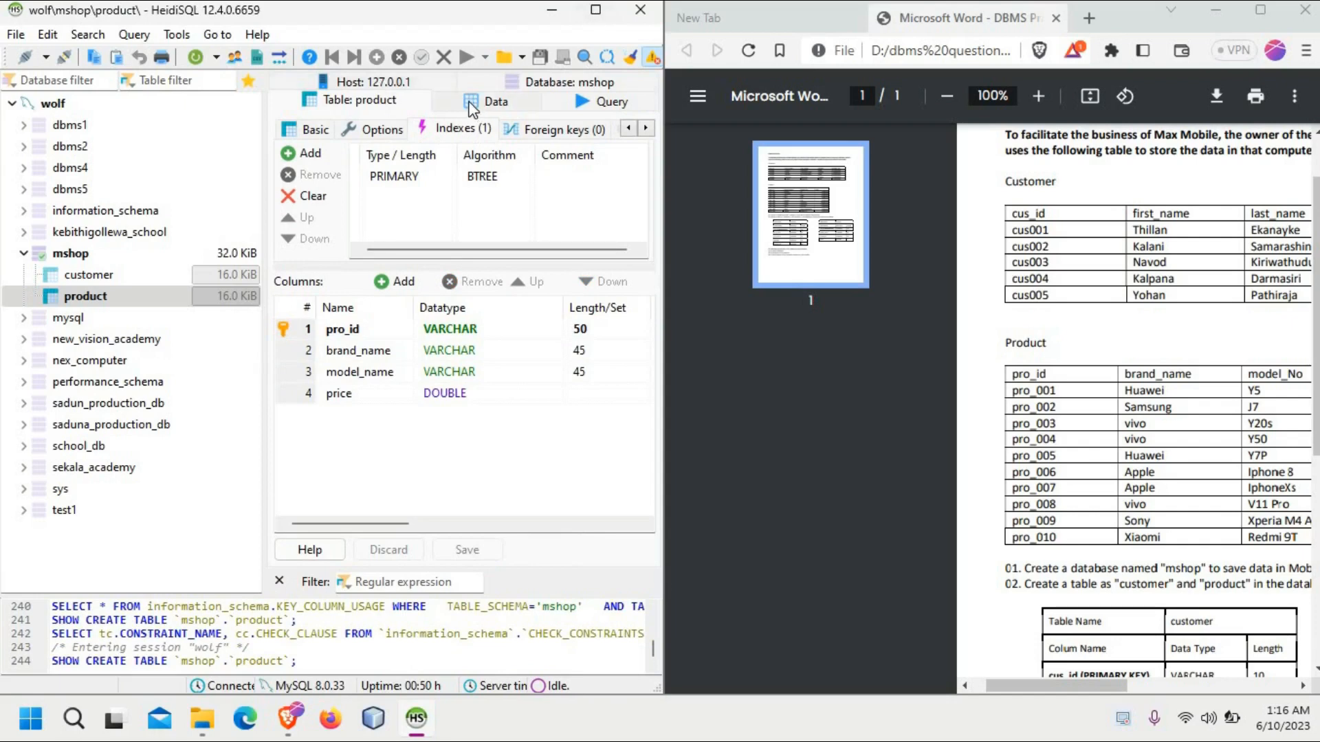
Step: Insert a row into the product table's data with pro_id pro_001 and brand_name Huawei
left_click(472, 103)
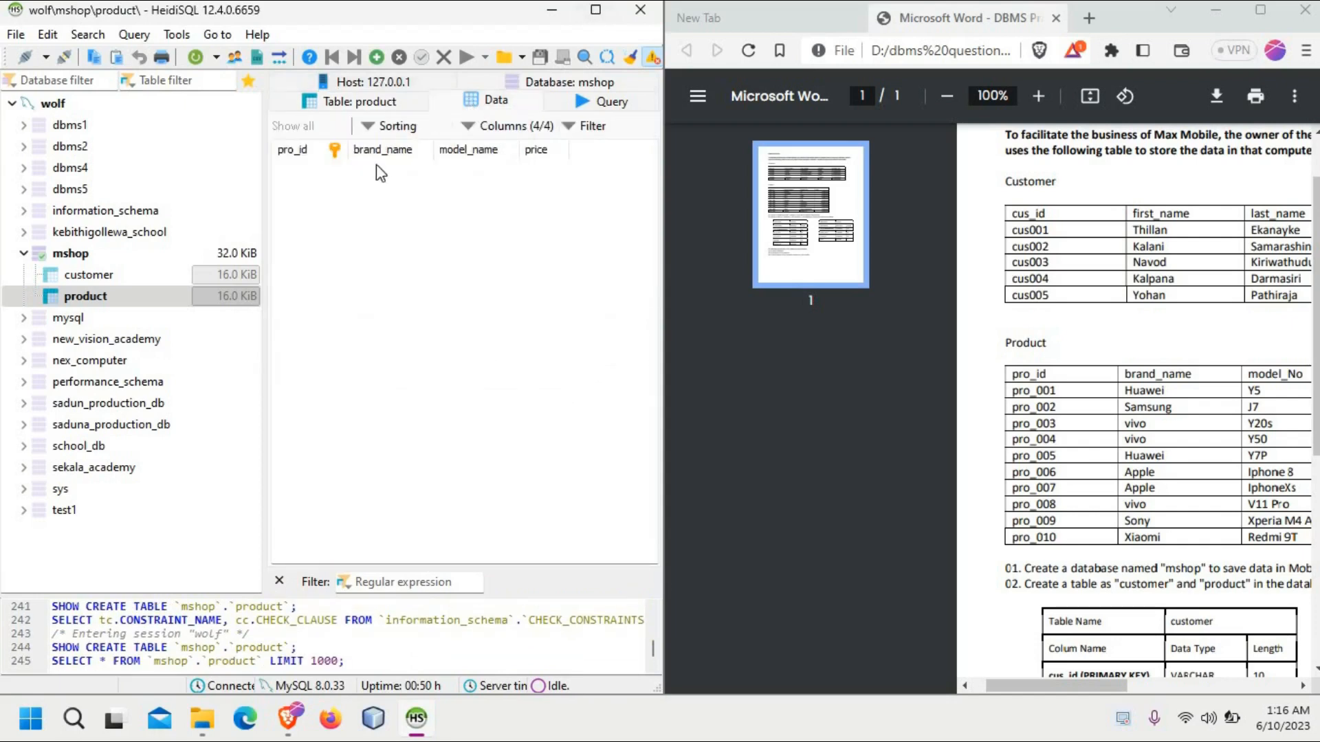
left_click(377, 58)
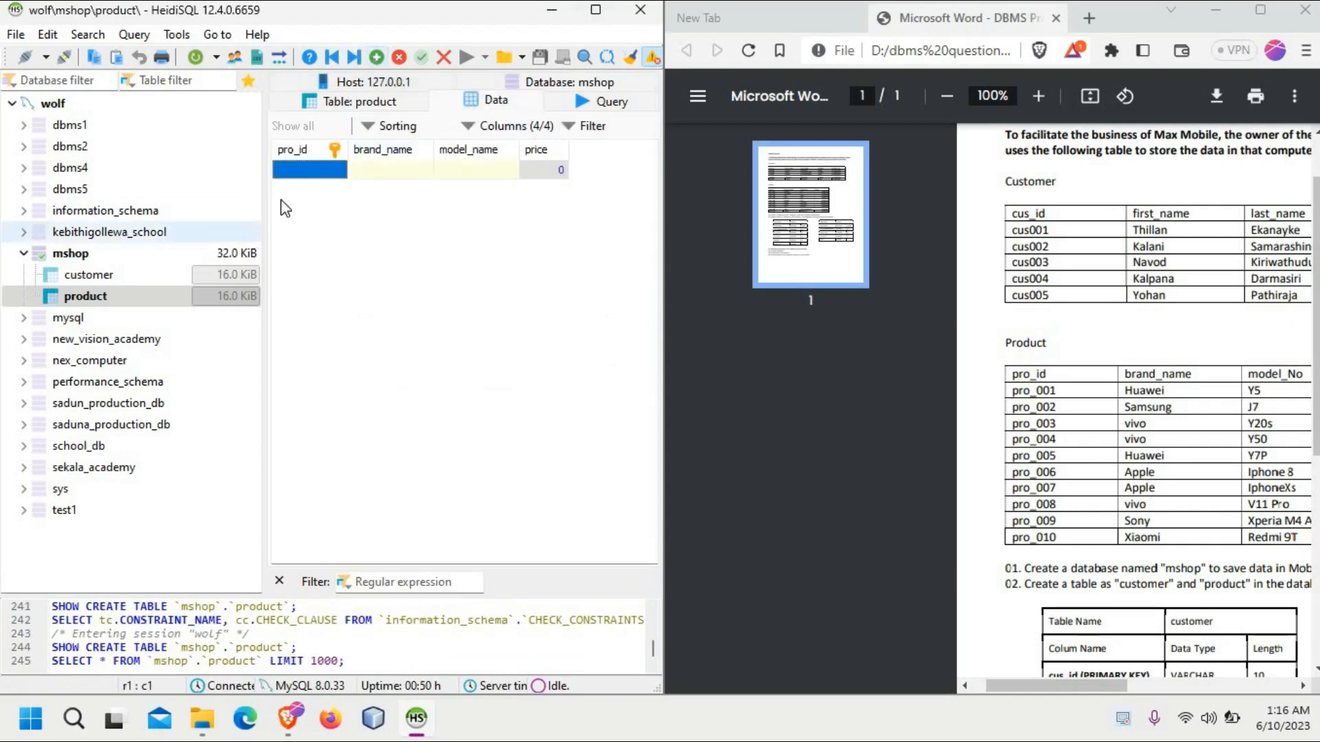
left_click(323, 169)
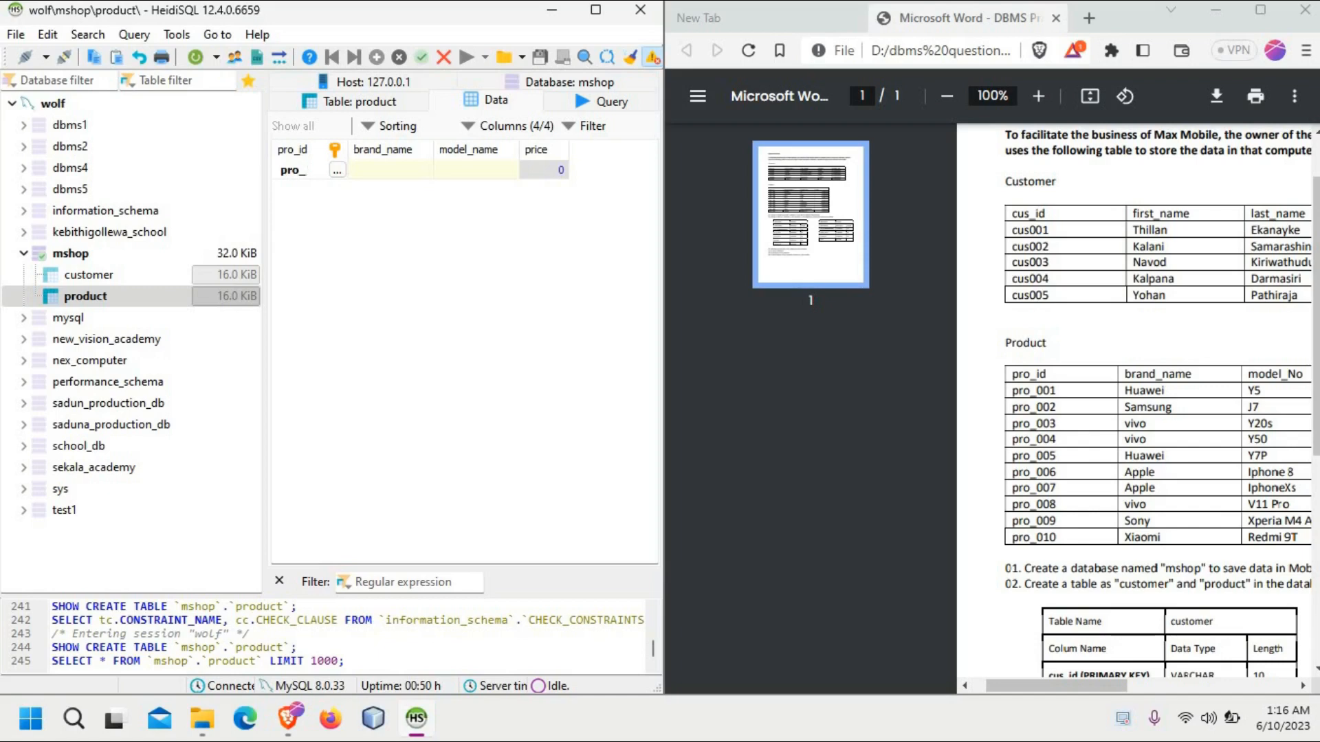
double_click(384, 178)
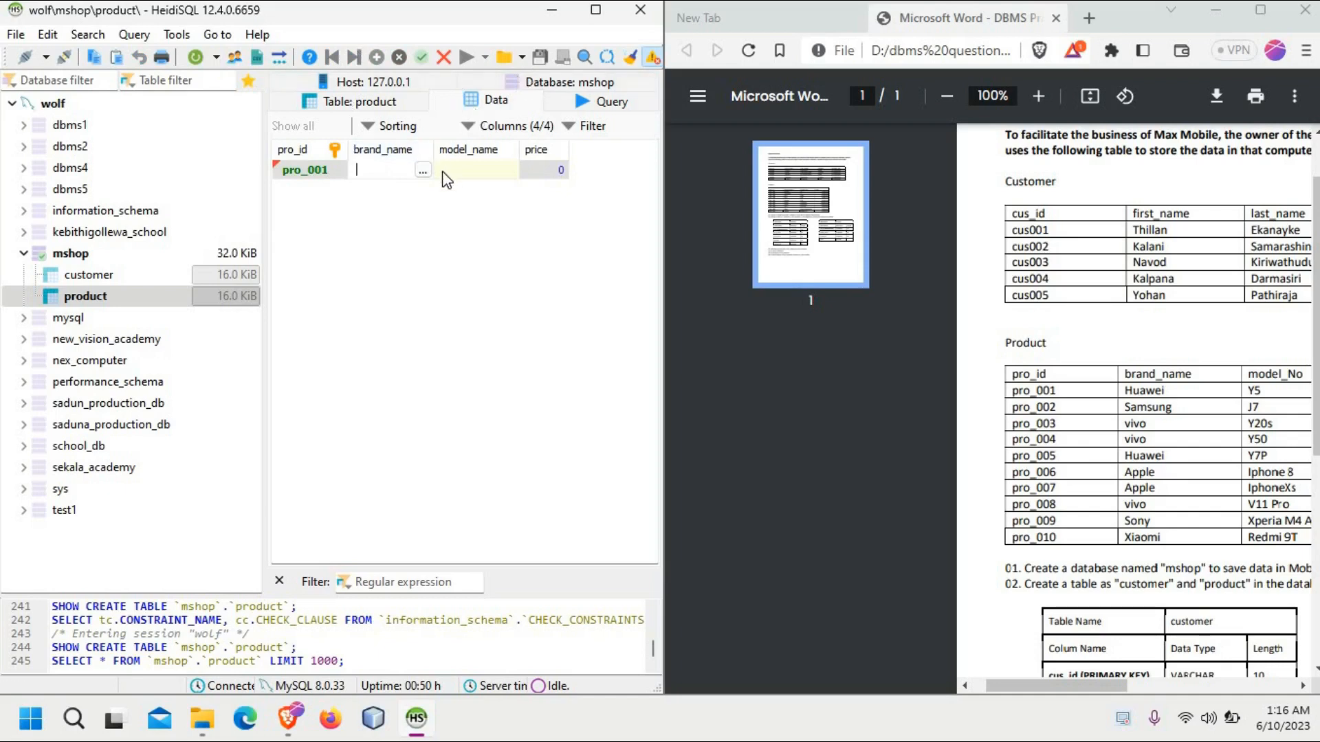
type("Huawei")
left_click(500, 169)
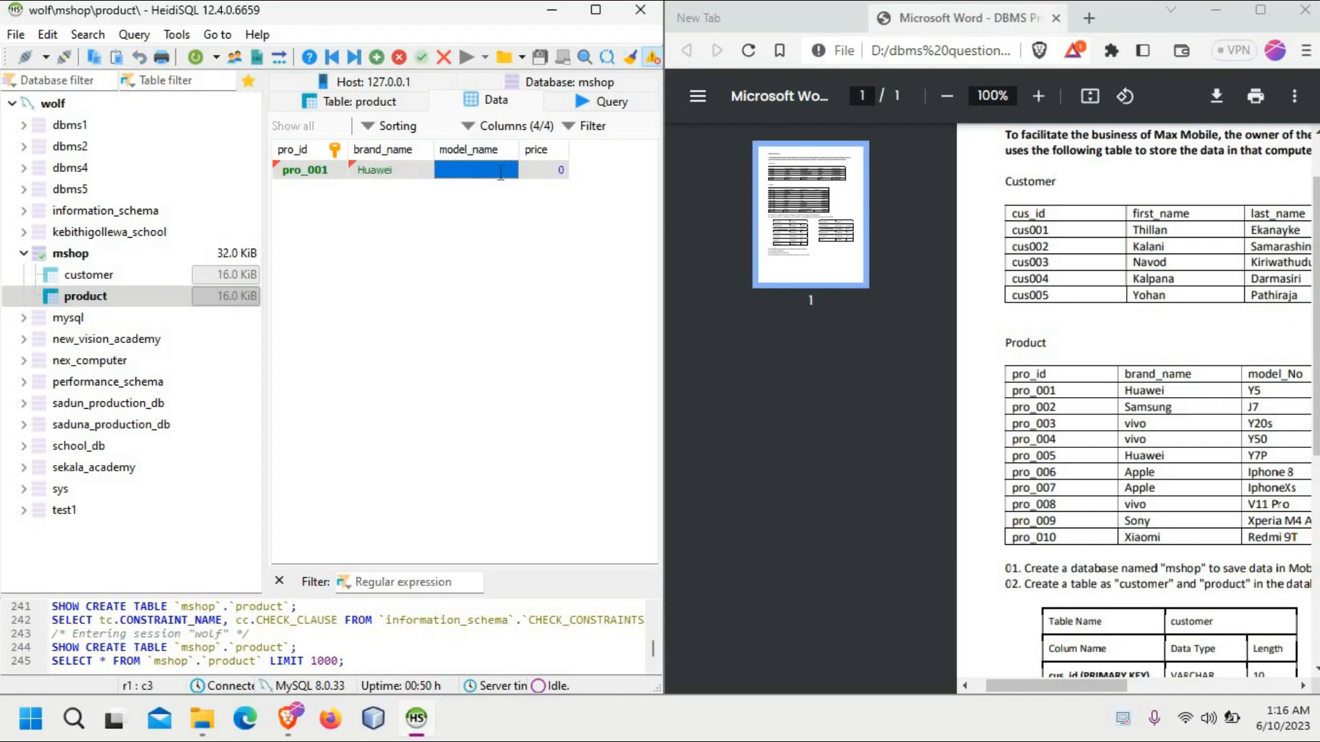
left_click(501, 171)
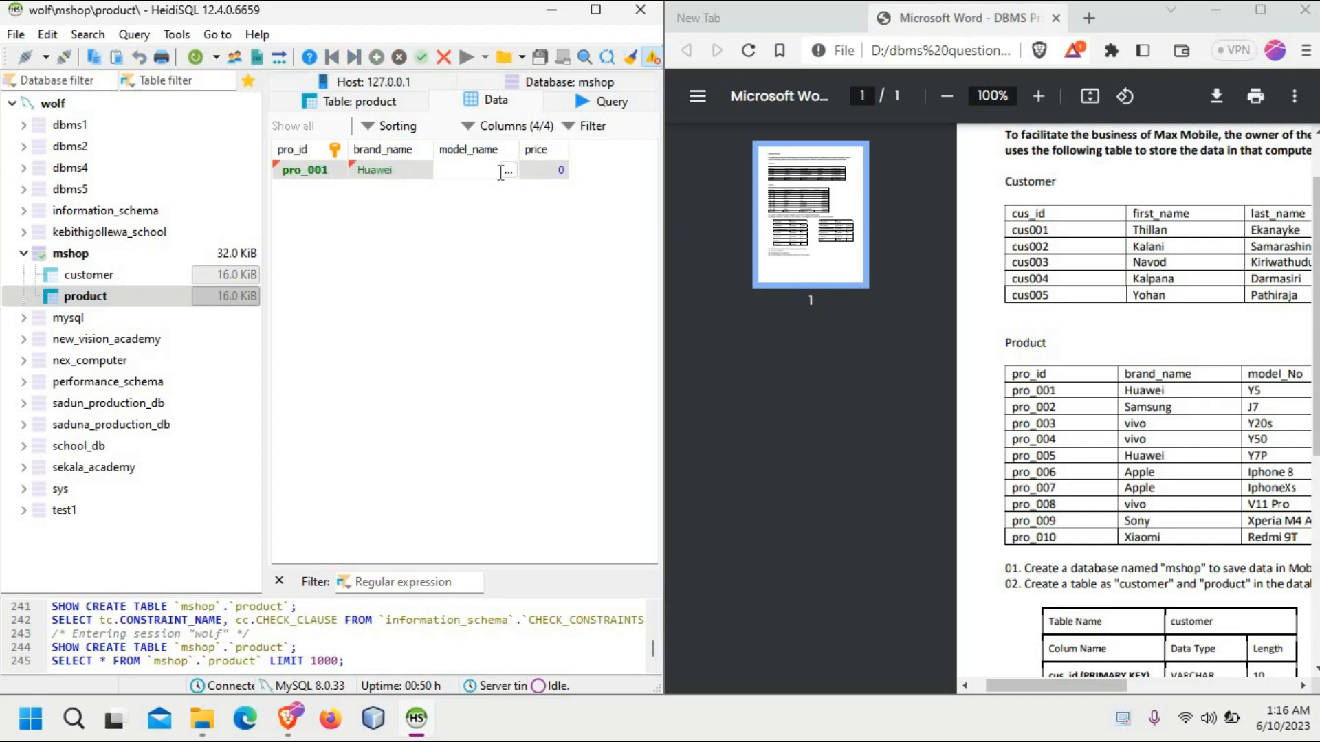
type("Samsun")
key("BackSpace")
key("BackSpace")
key("BackSpace")
key("BackSpace")
key("BackSpace")
Step: Rename the product table's model_name column to model_no, following the PDF, and save the table
left_click_drag(1111, 687, 1159, 678)
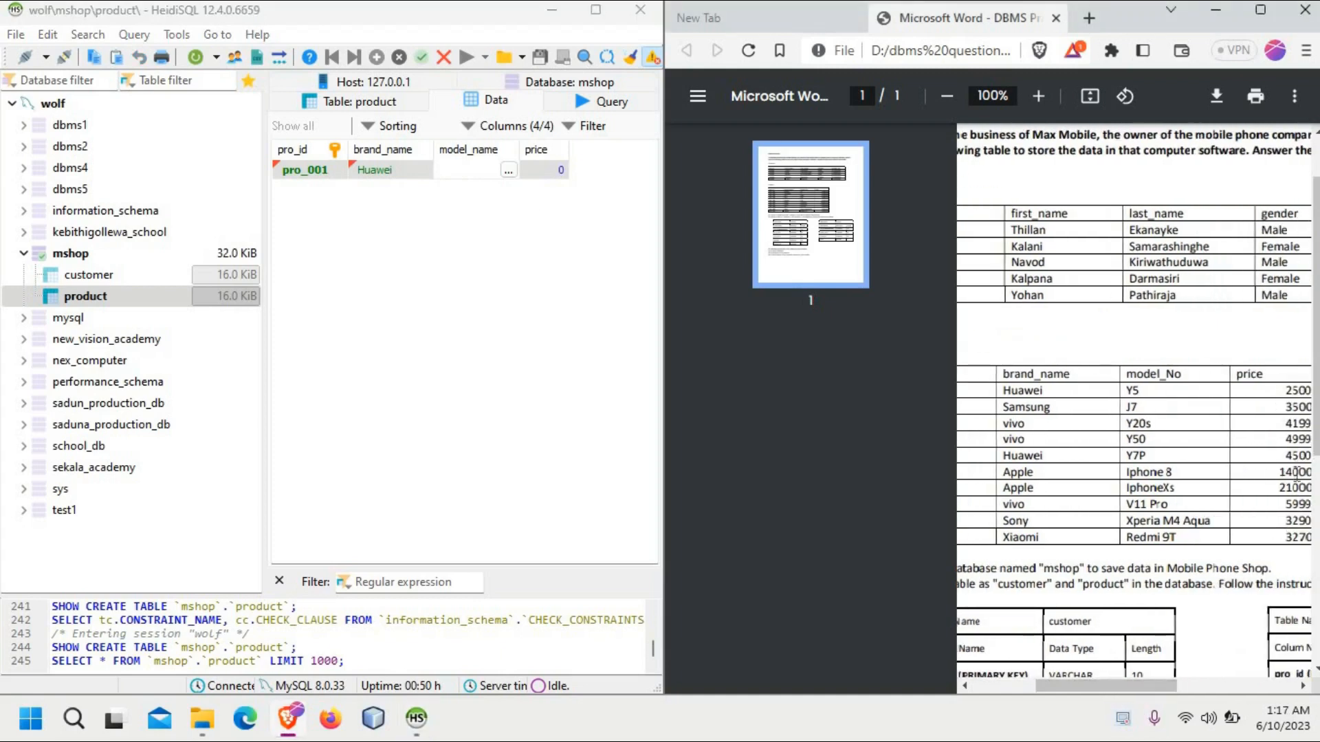
left_click_drag(1313, 456, 1310, 494)
scroll(1310, 493, "up", 1)
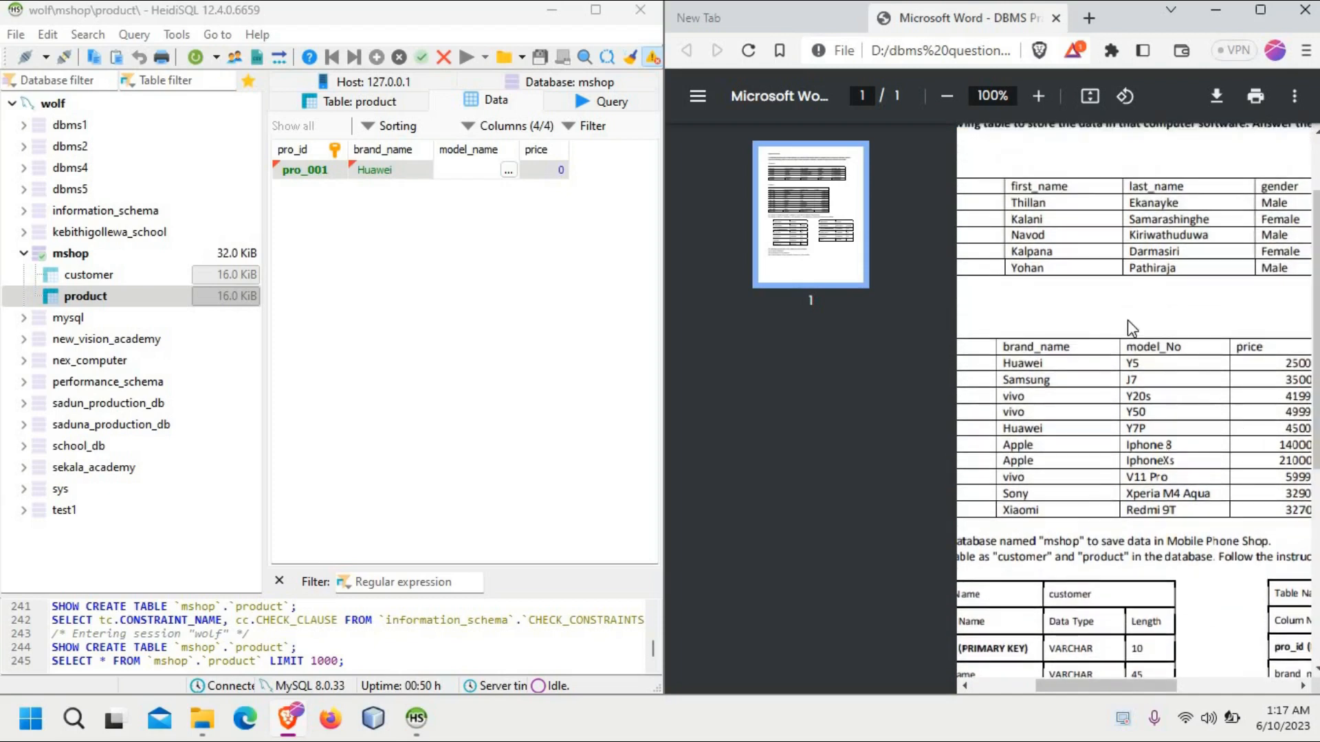
left_click(484, 166)
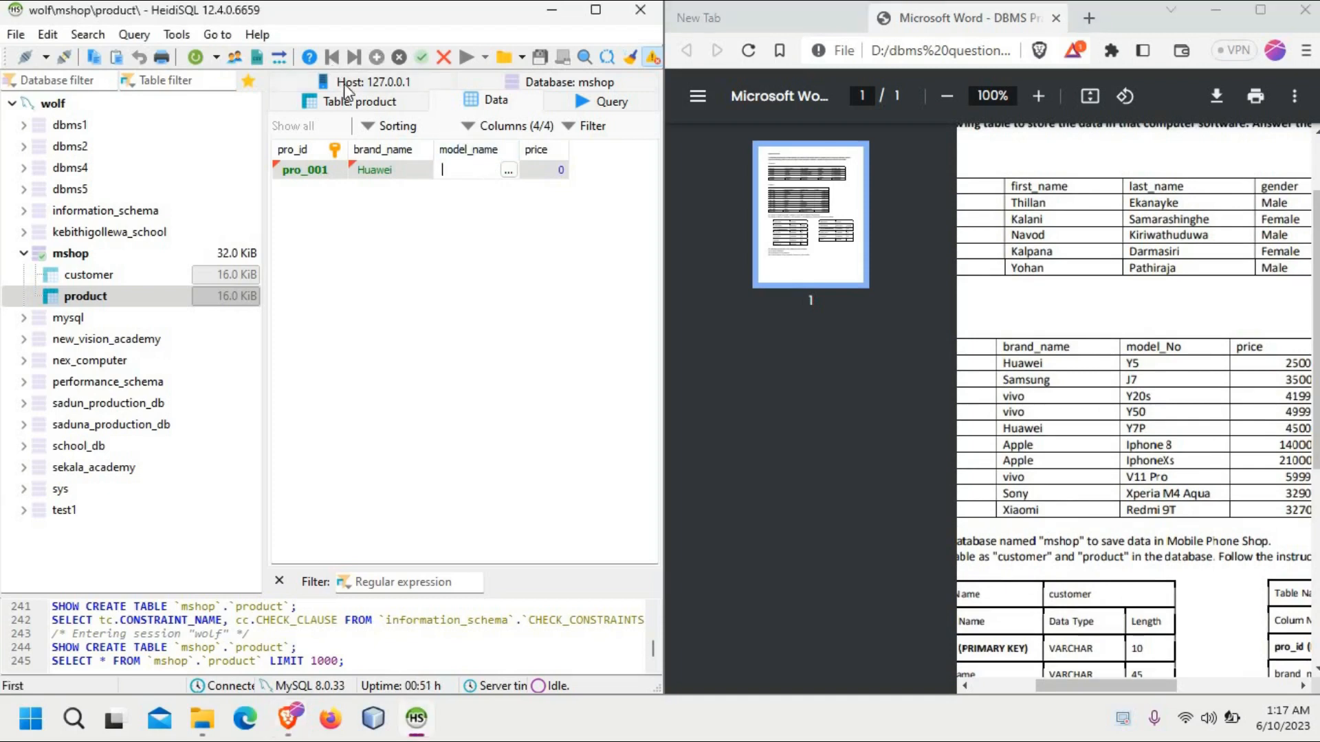
left_click(350, 101)
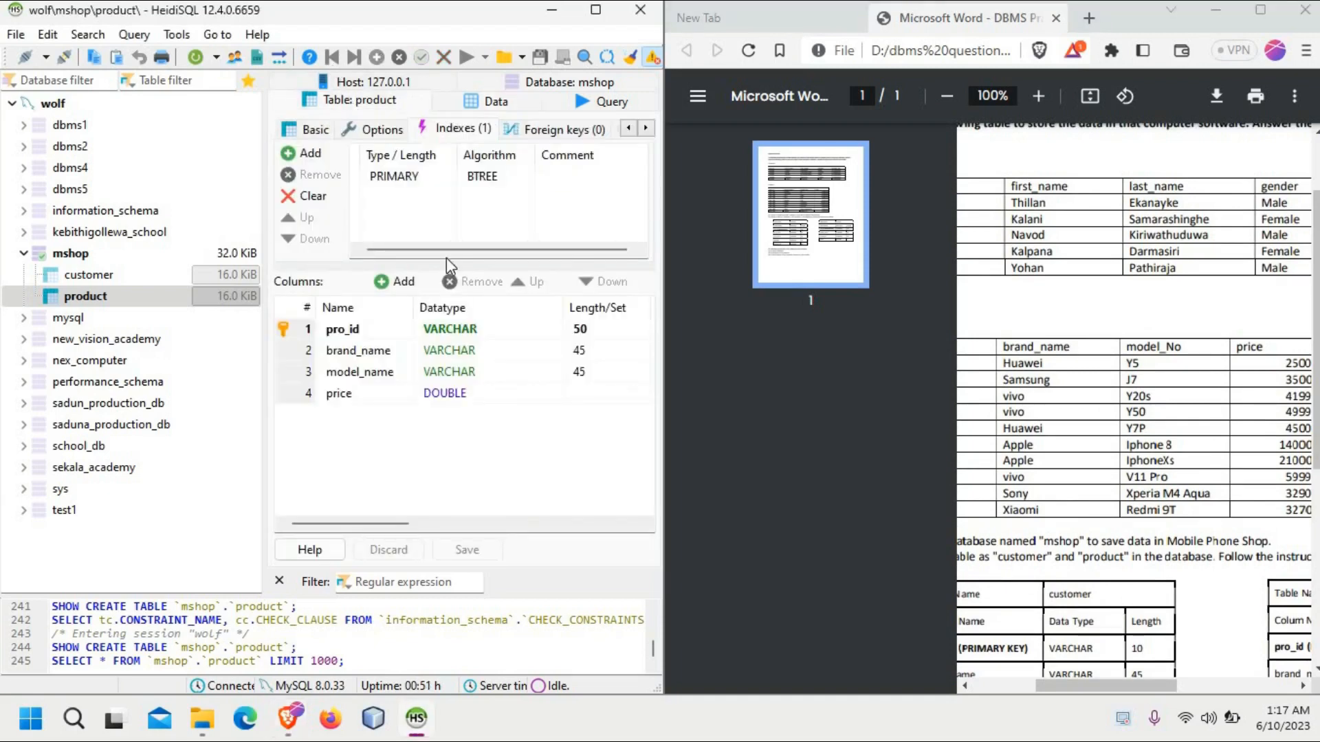
double_click(375, 373)
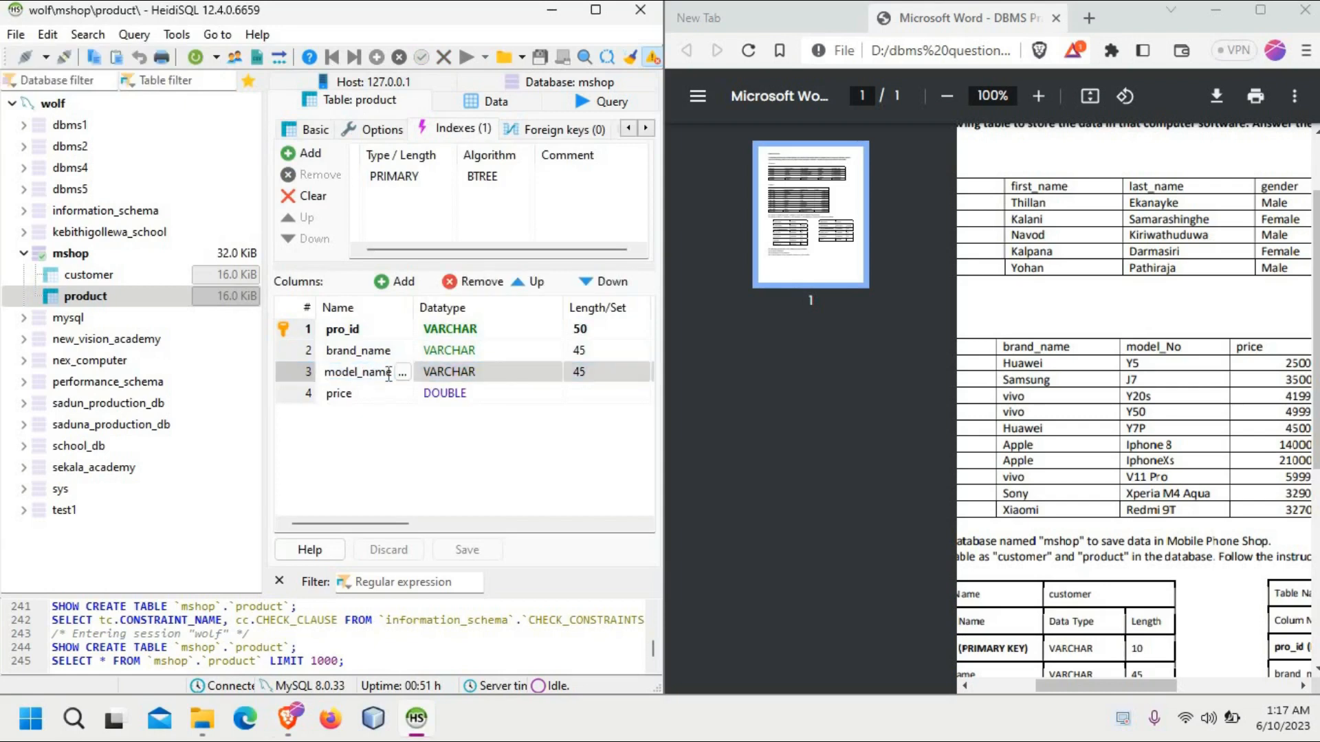
key("BackSpace")
key("BackSpace")
key("BackSpace")
key("BackSpace")
type("n0")
key("BackSpace")
type("o")
left_click(410, 433)
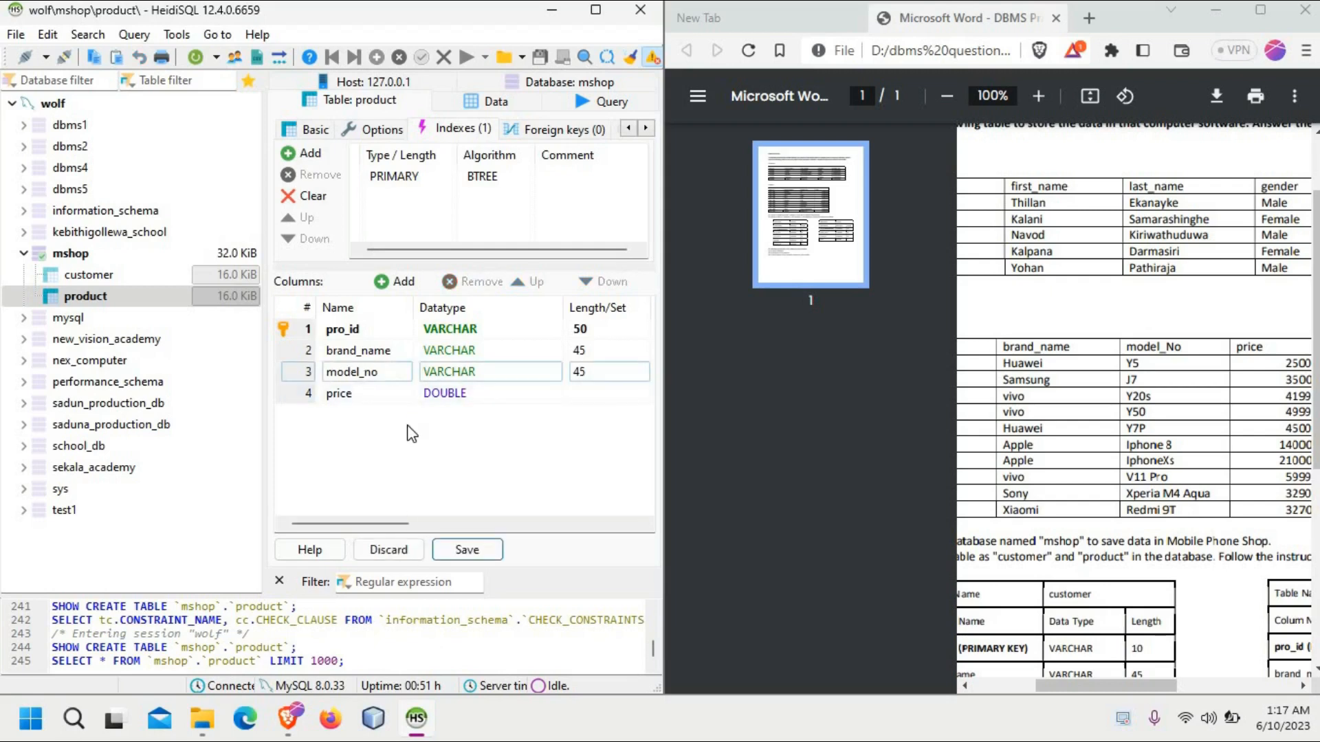
left_click(467, 549)
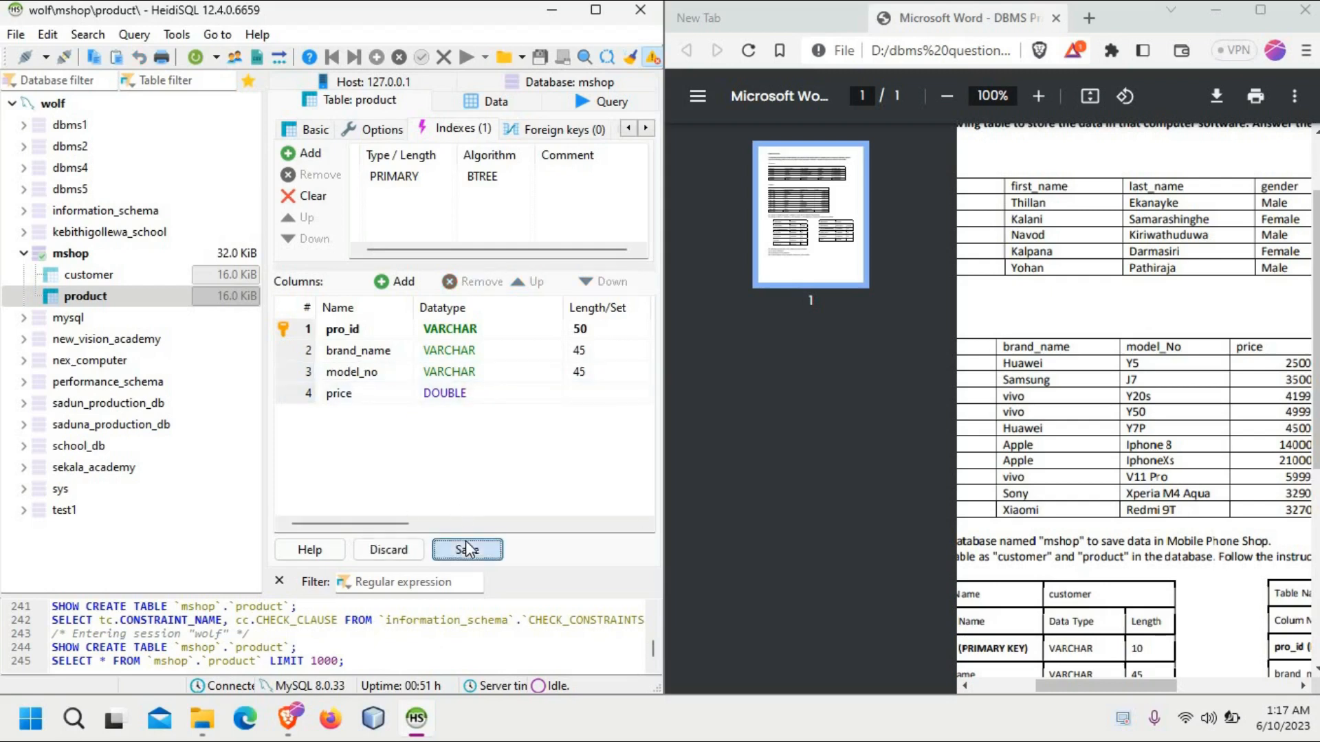
Step: Complete the pro_001 row in the product data with model_no Y5 and price 25000, and save the row
left_click(491, 103)
double_click(447, 169)
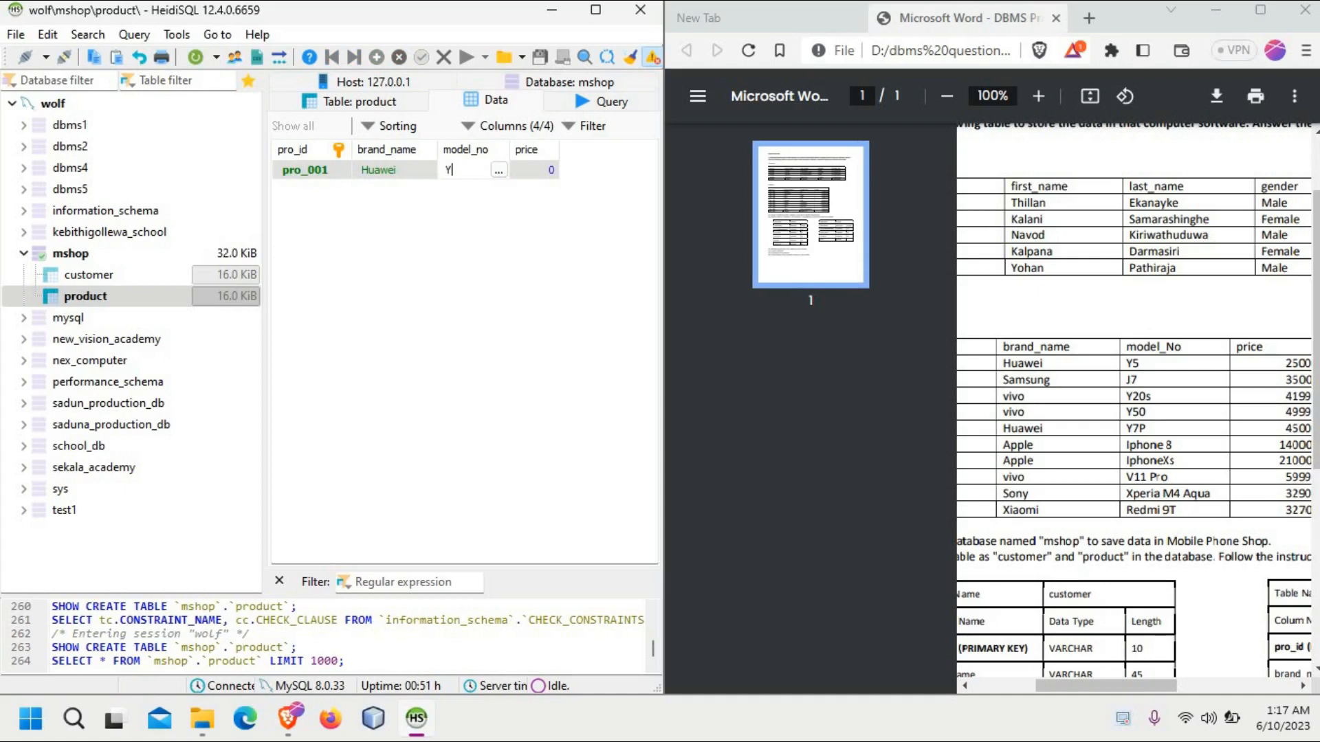
double_click(539, 169)
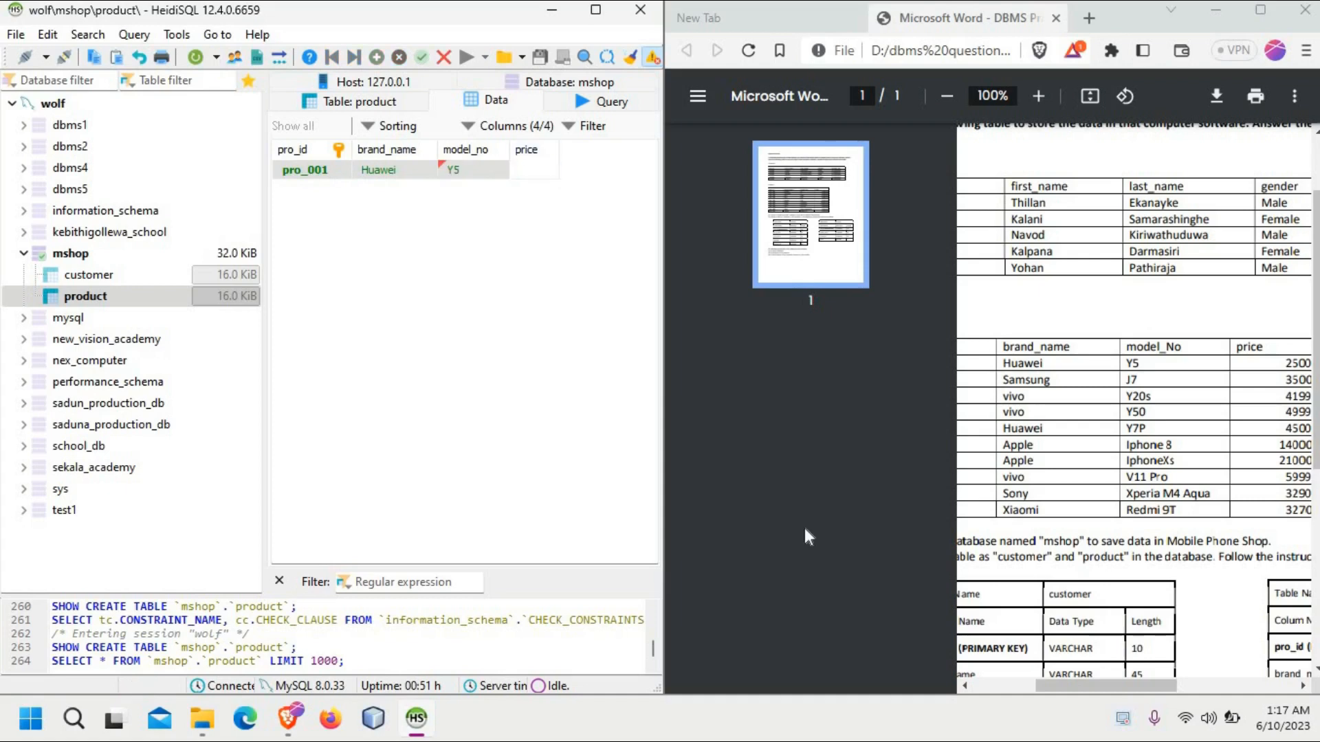
left_click_drag(1144, 689, 1173, 689)
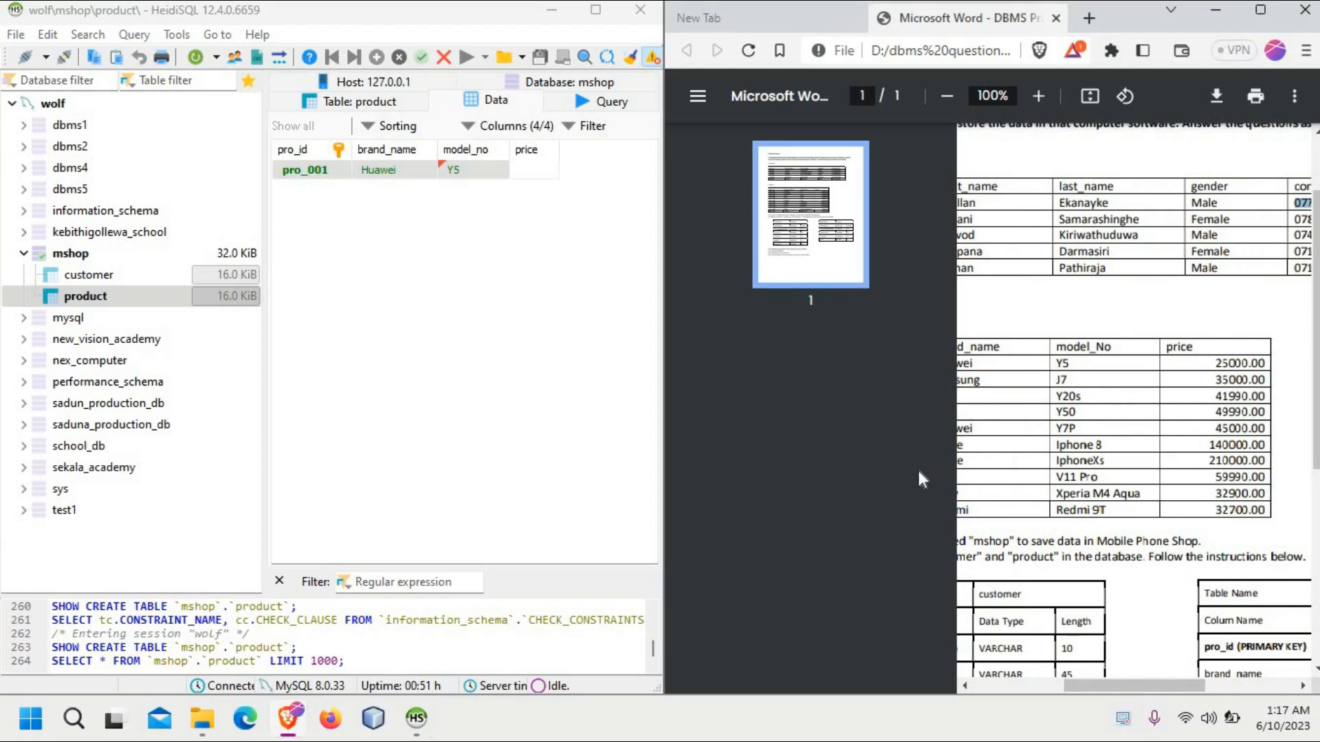
double_click(539, 170)
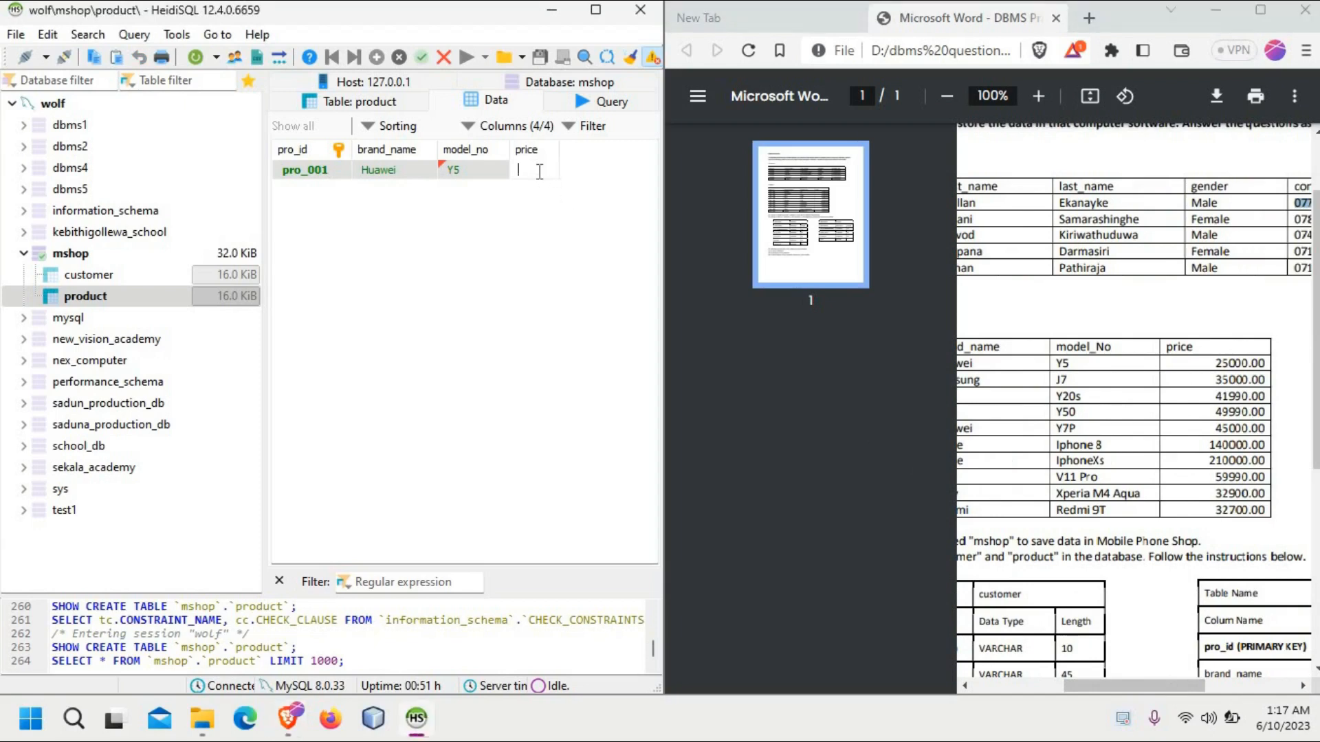
type("25000")
key("Return")
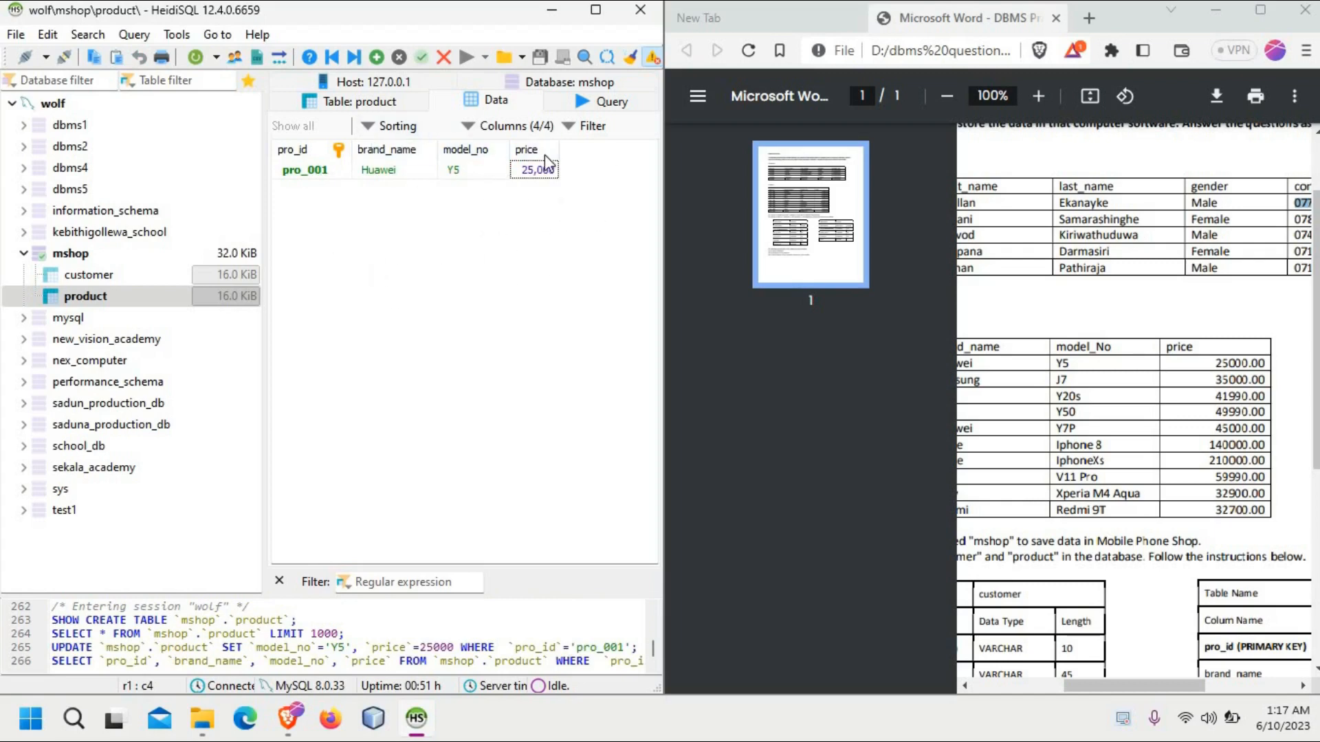
left_click(534, 173)
left_click(474, 176)
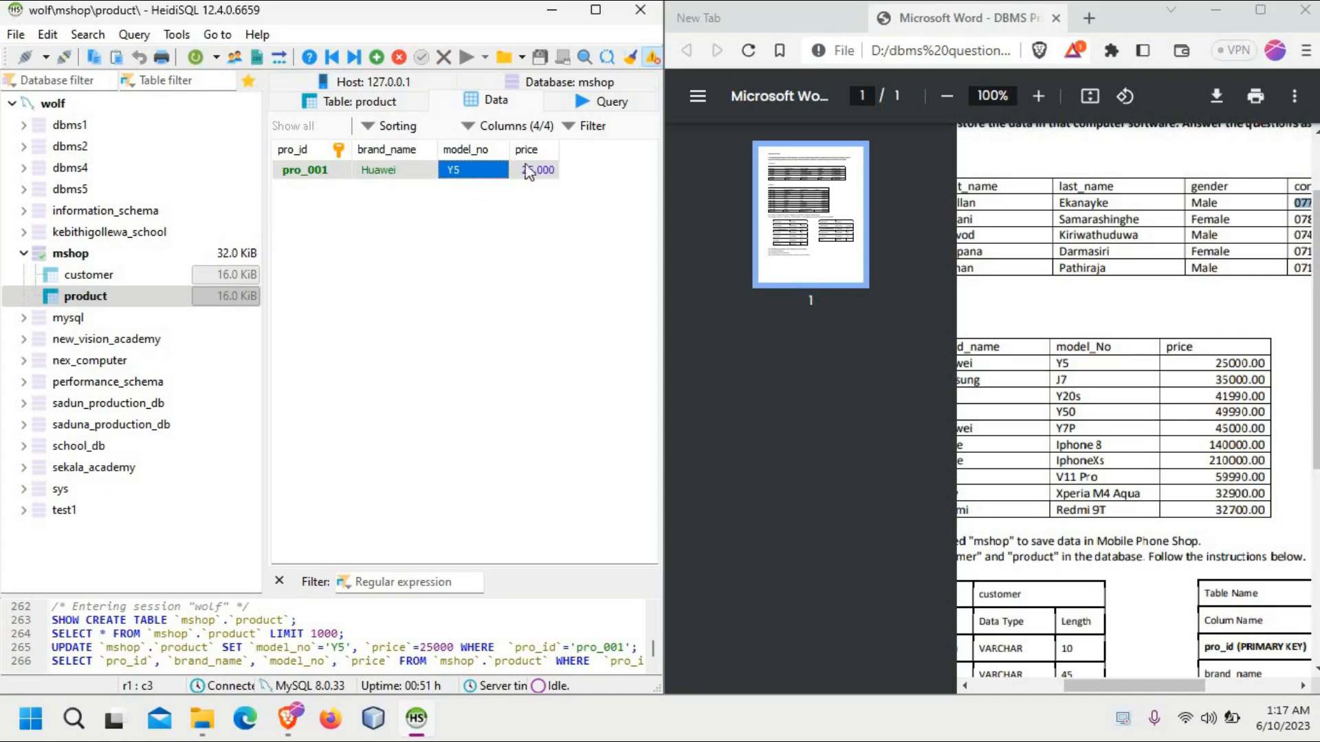
left_click(519, 230)
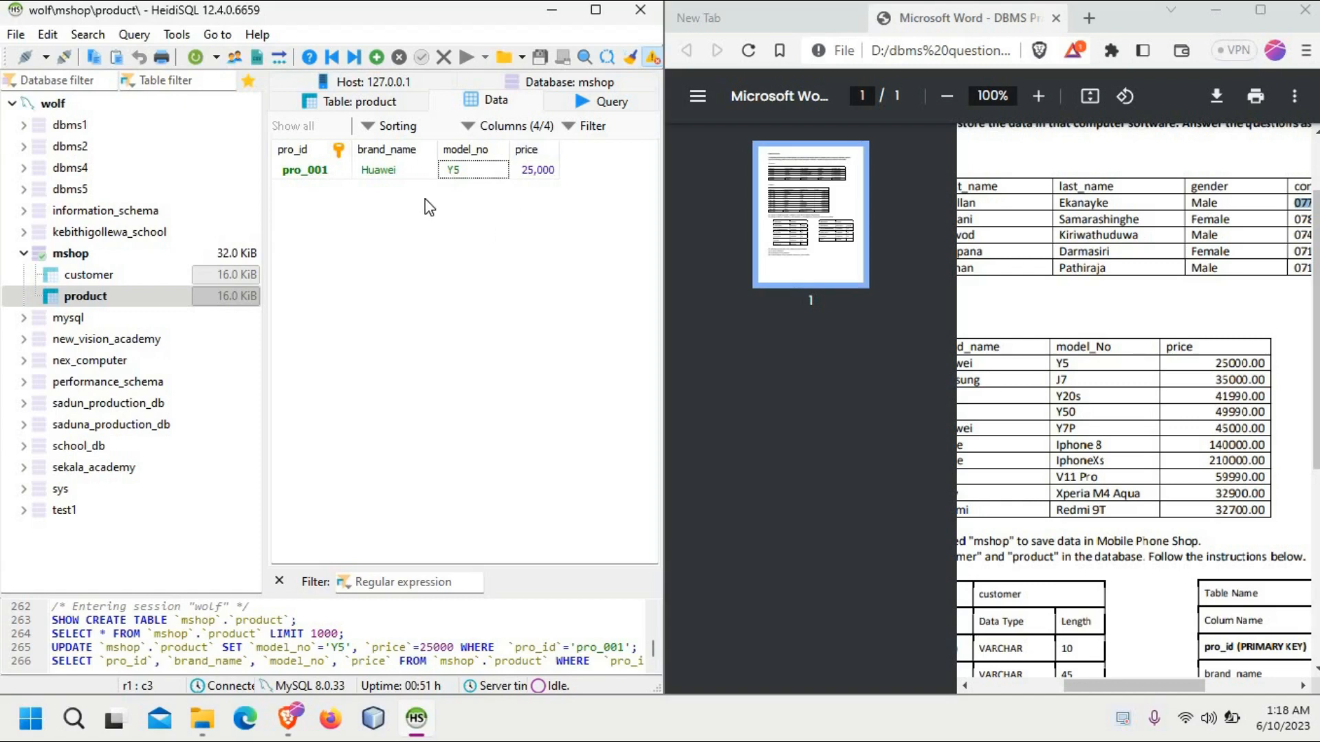
Step: Review the data entered so far in mshop's customer and product tables, alternating between the two
left_click(143, 274)
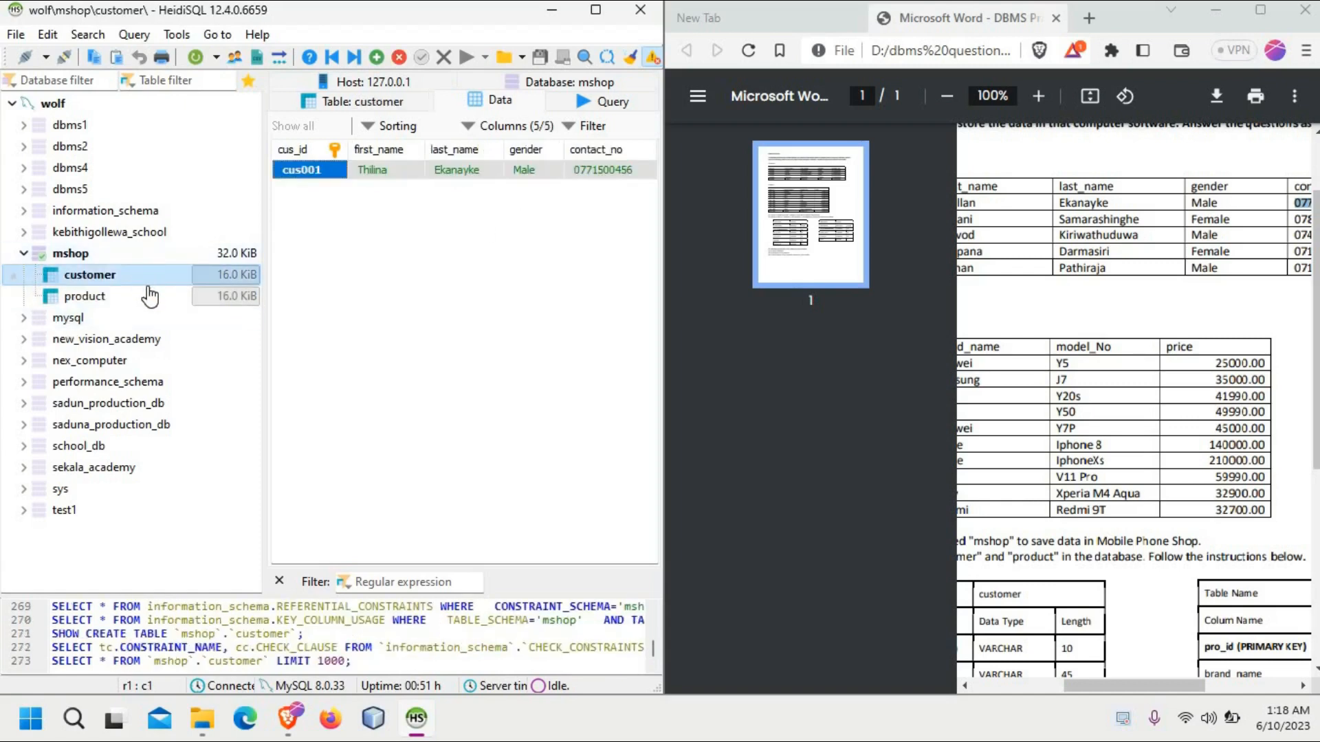
left_click(146, 295)
left_click(144, 279)
left_click(145, 296)
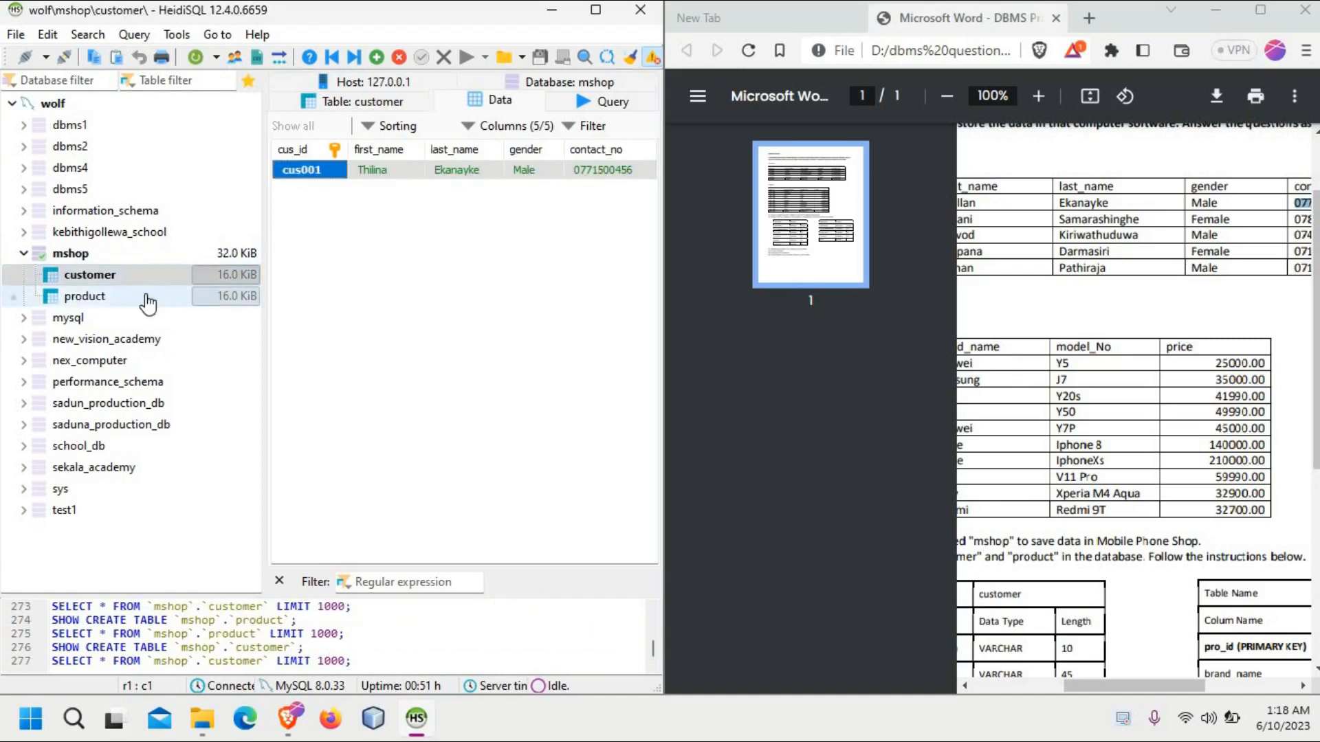
left_click(134, 275)
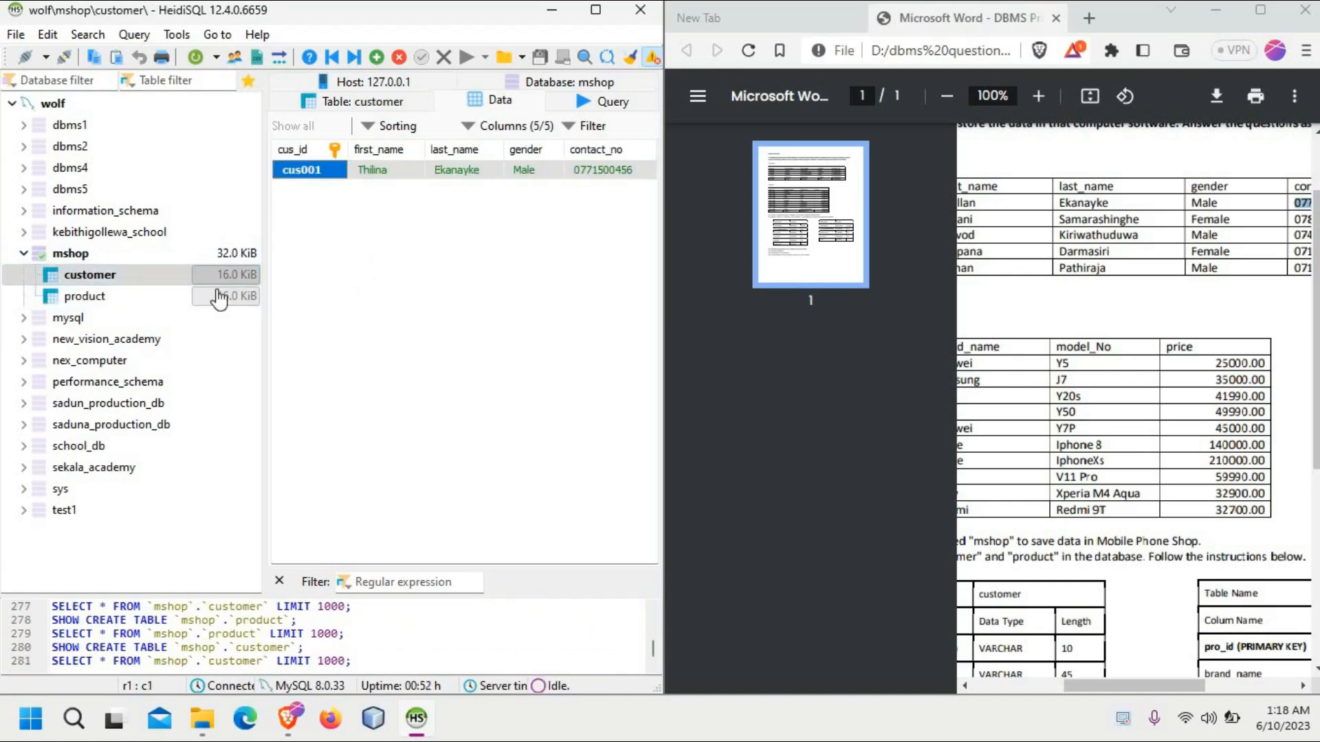
left_click(171, 297)
left_click(163, 279)
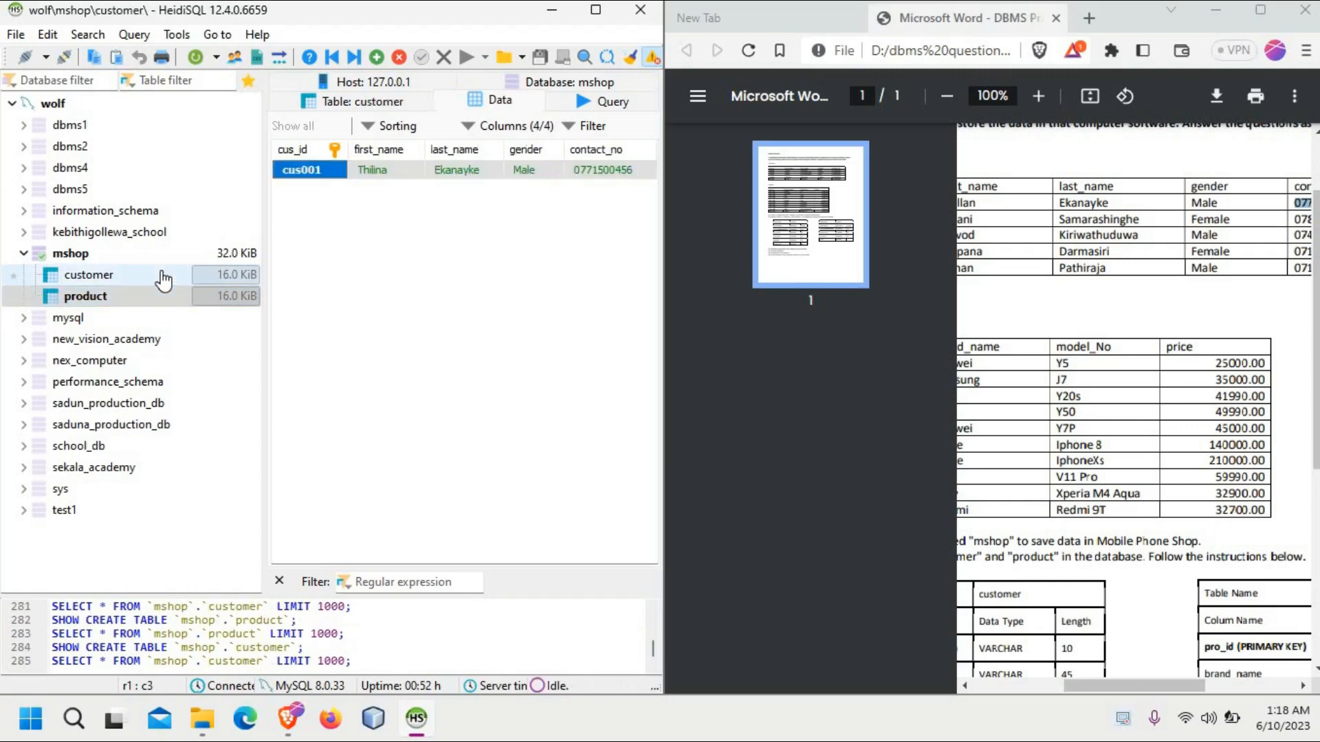
left_click(165, 294)
left_click(165, 279)
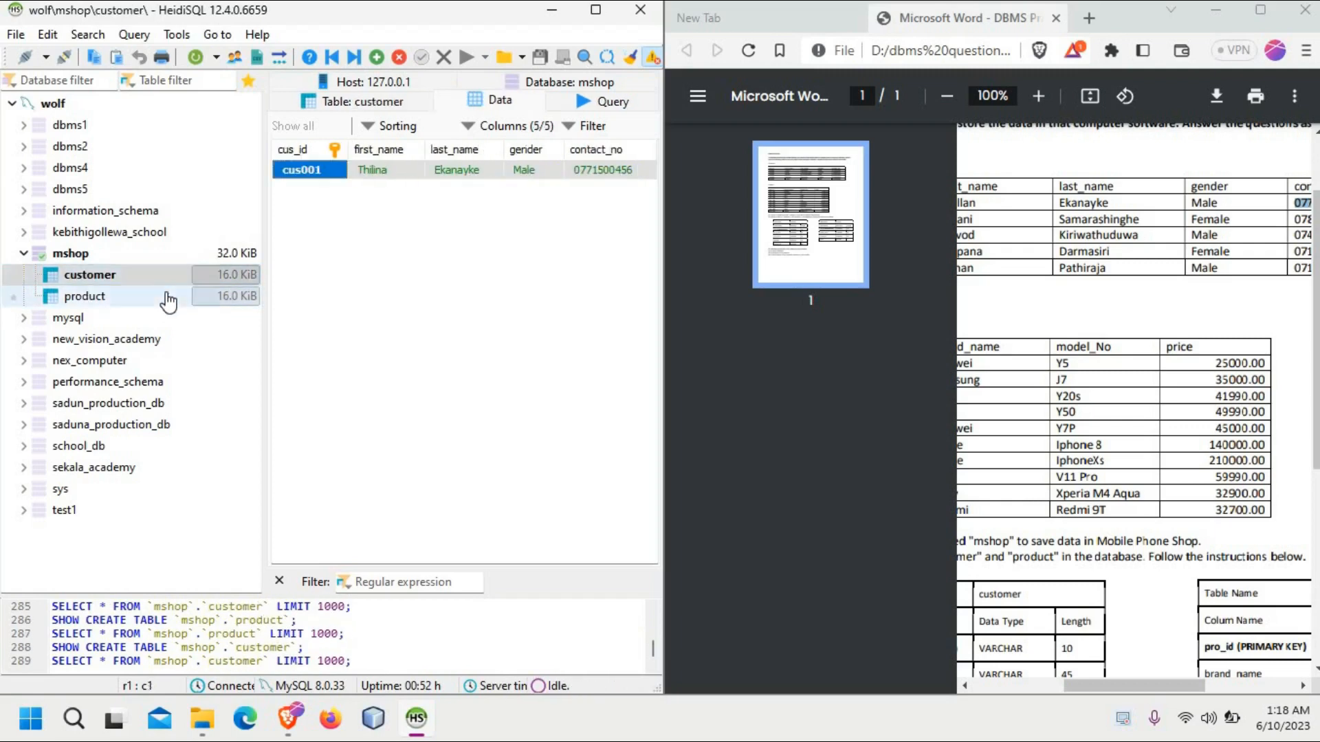
left_click(168, 296)
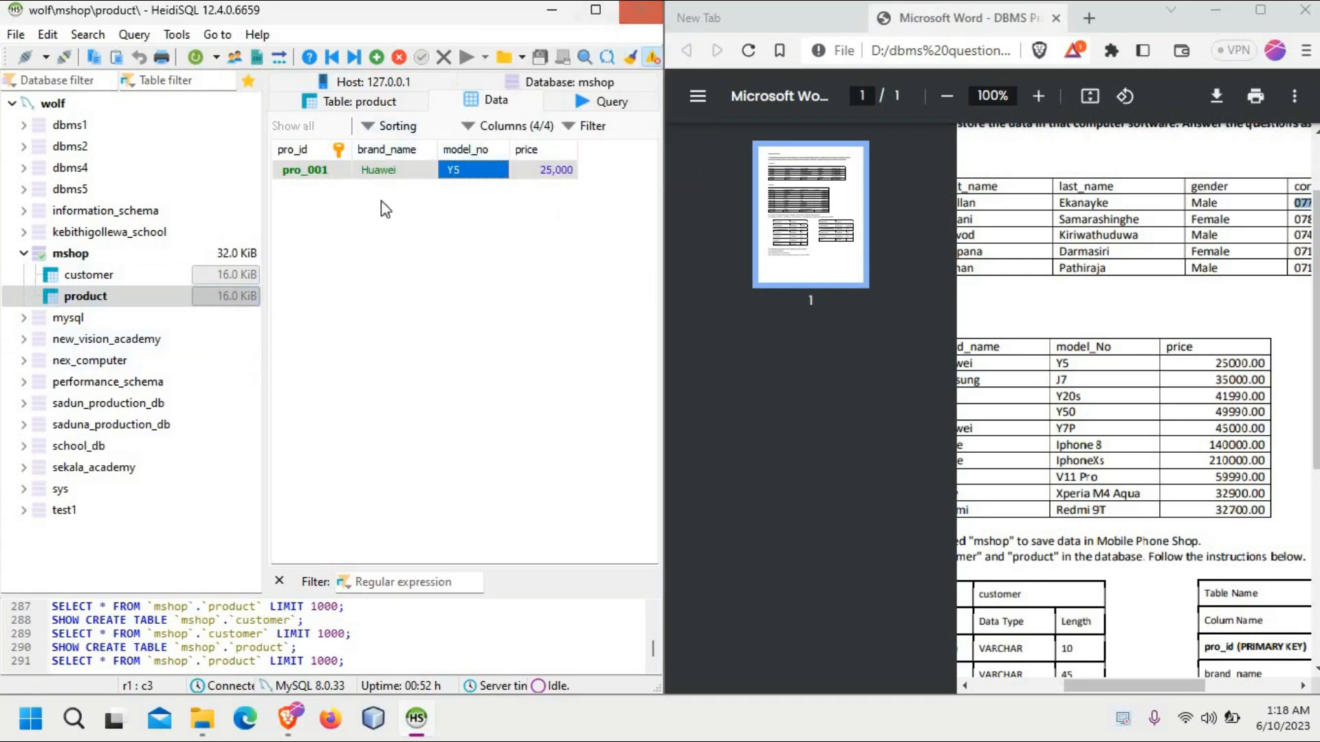
right_click(163, 278)
left_click(119, 299)
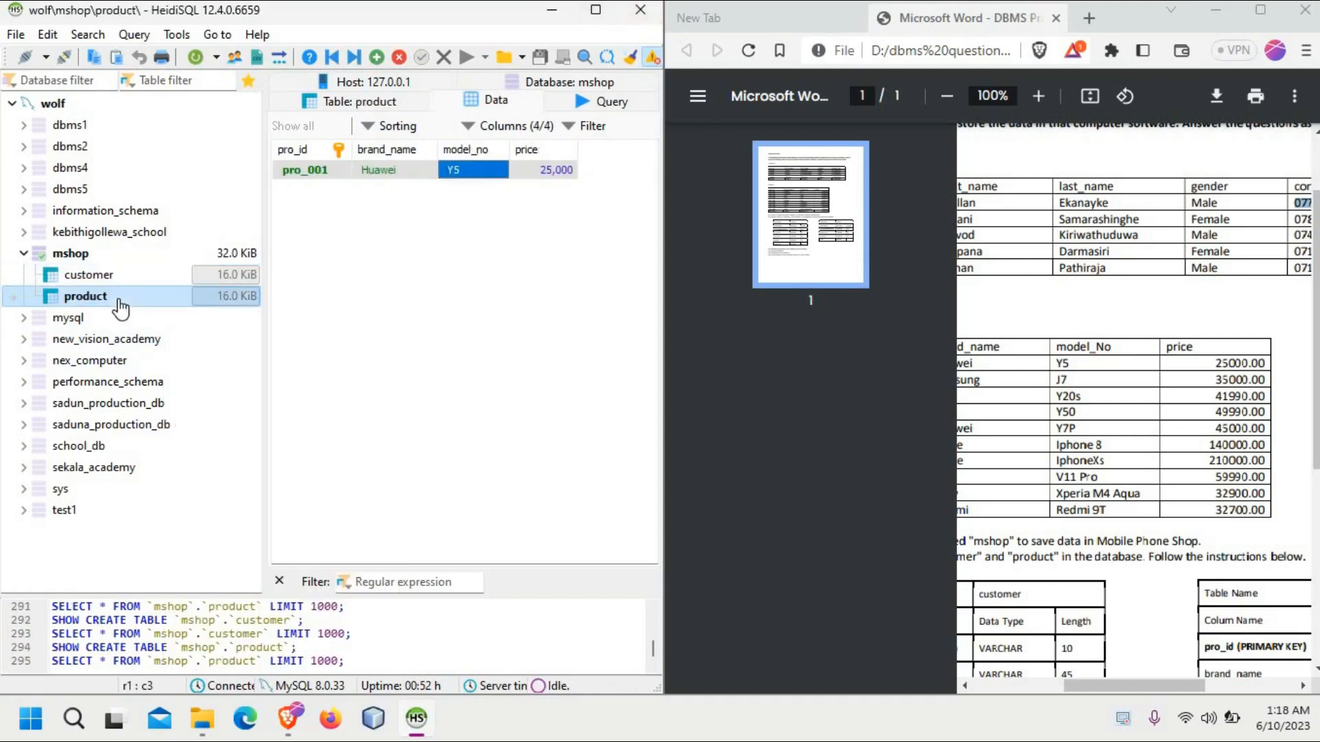
left_click(112, 275)
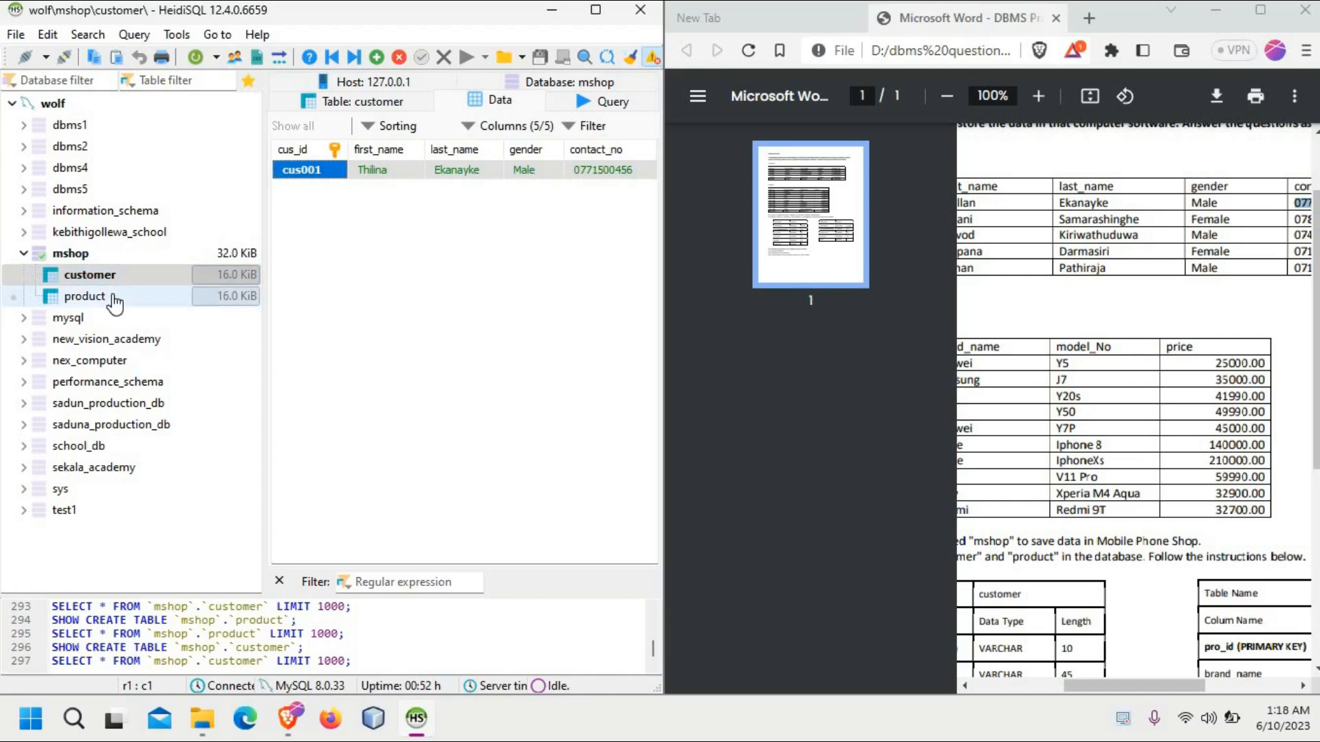
left_click(109, 294)
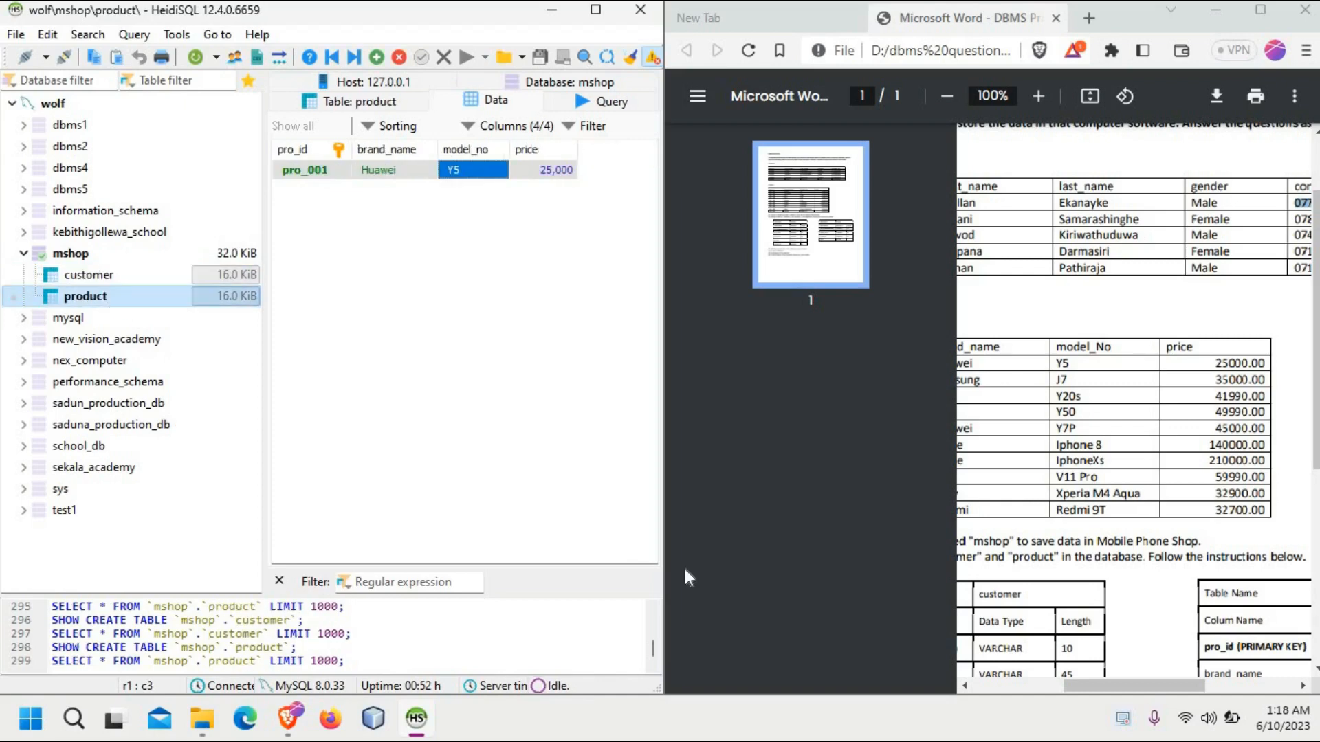
right_click(1146, 723)
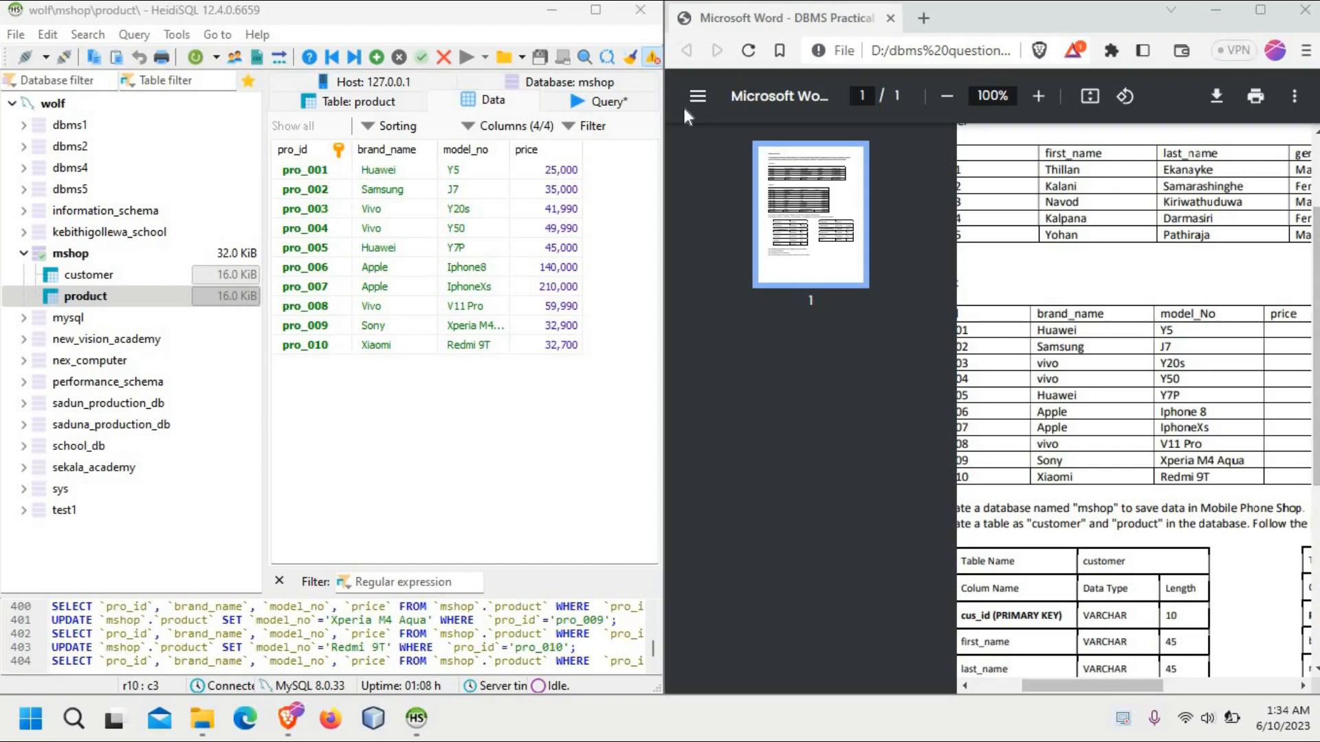
Step: Maximize the database window and check the completed rows in both the customer and product tables
left_click(595, 10)
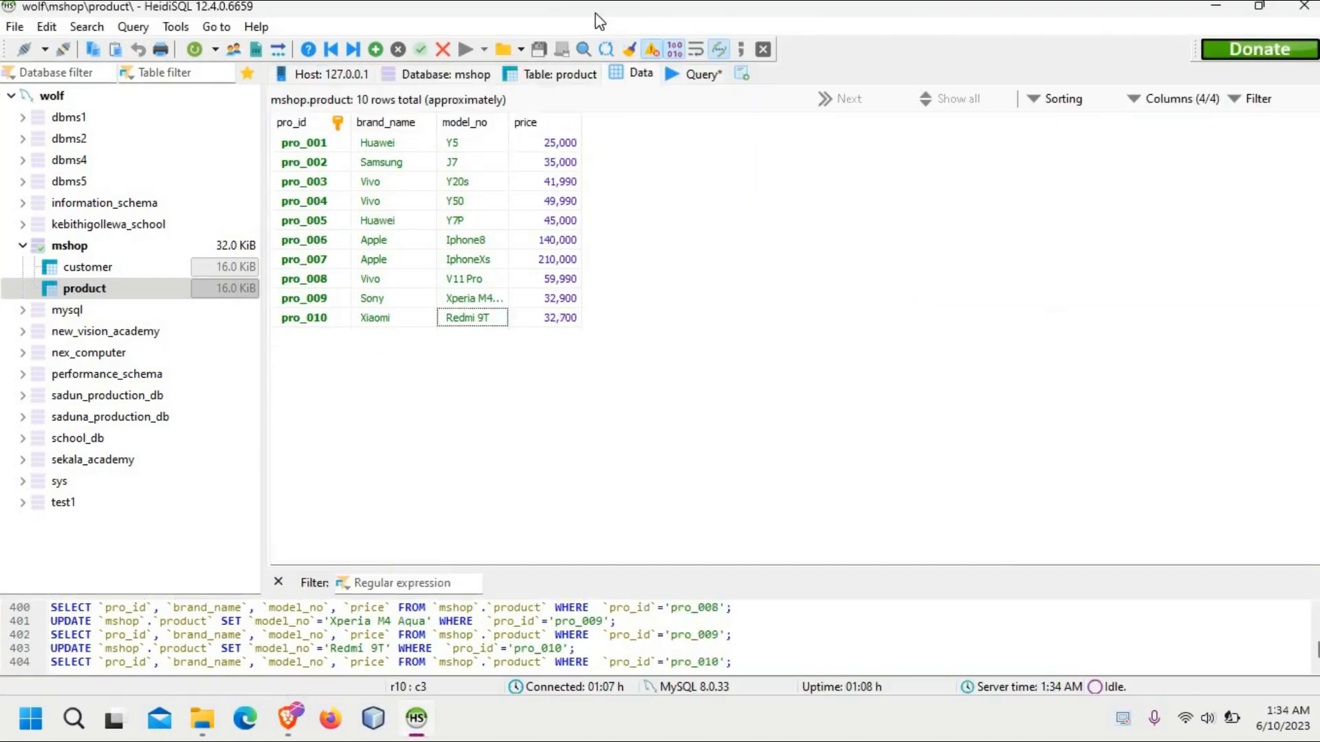
left_click(84, 266)
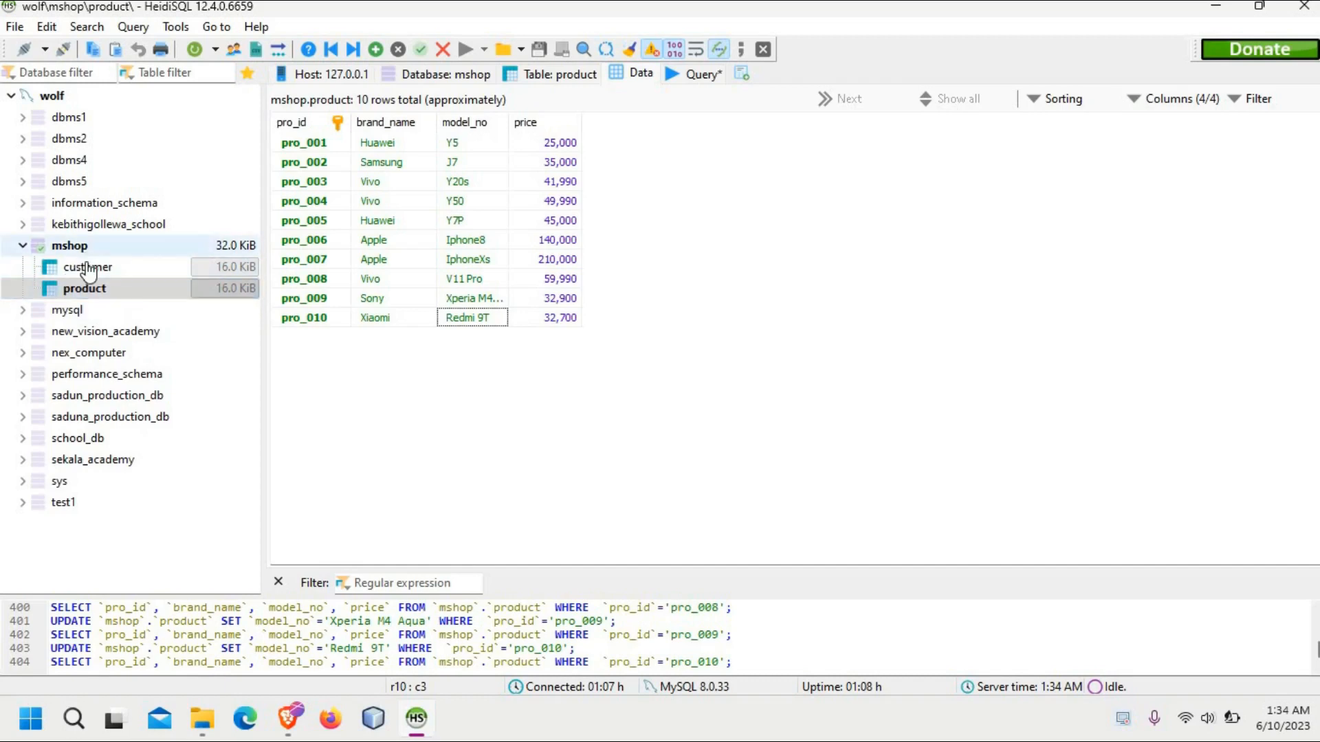
left_click(100, 294)
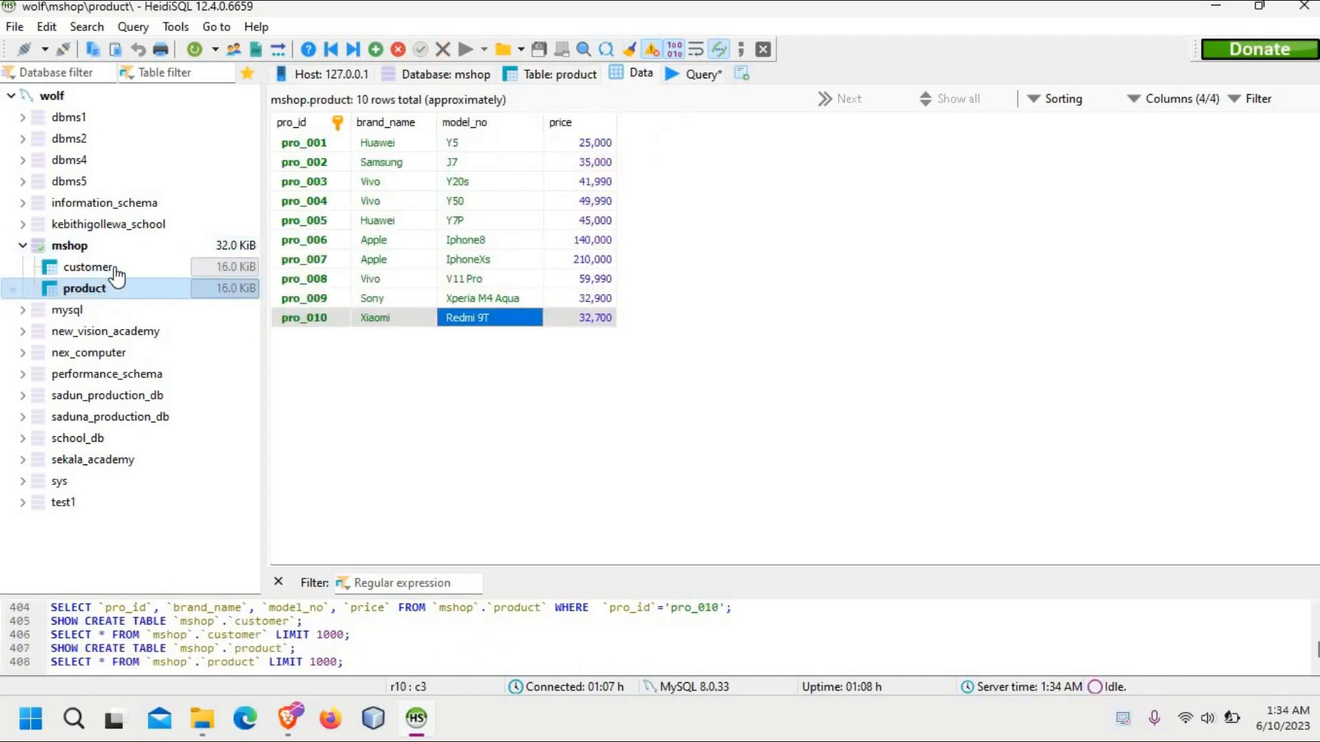
left_click(114, 268)
left_click(136, 295)
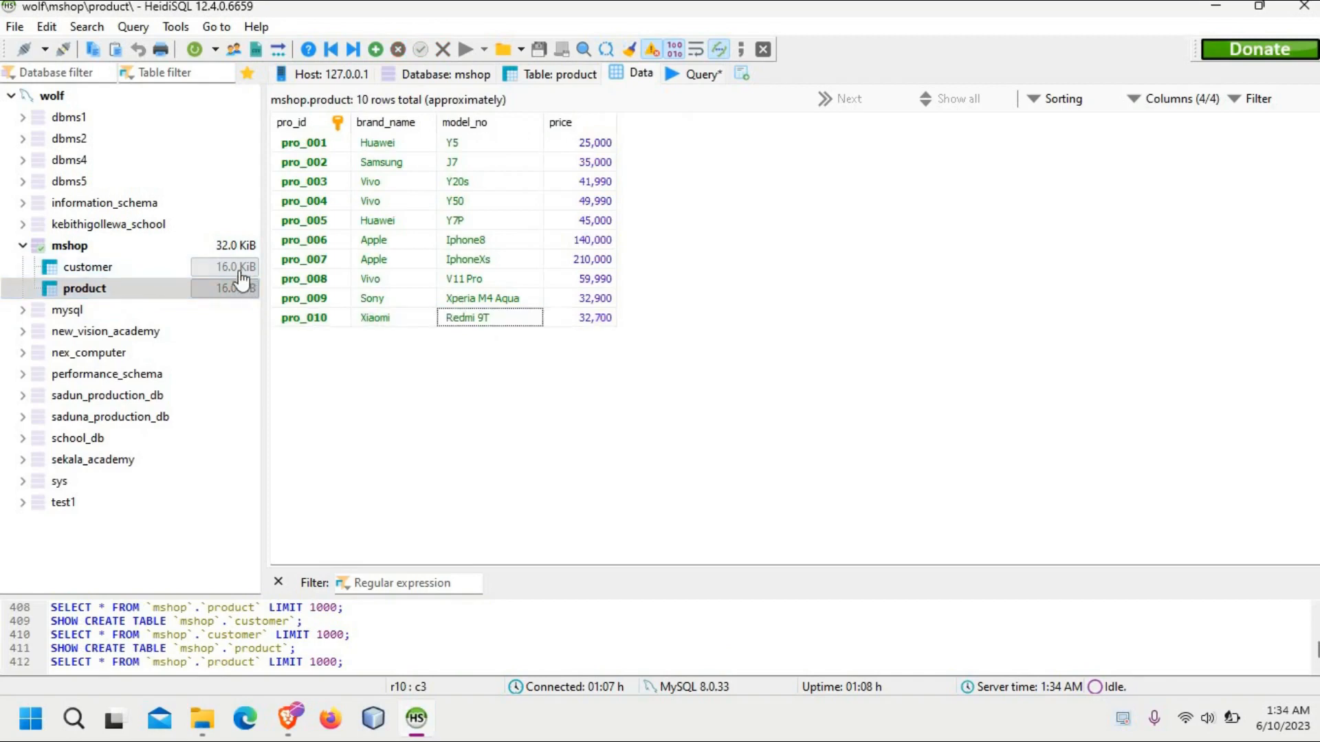
left_click(172, 269)
left_click(163, 288)
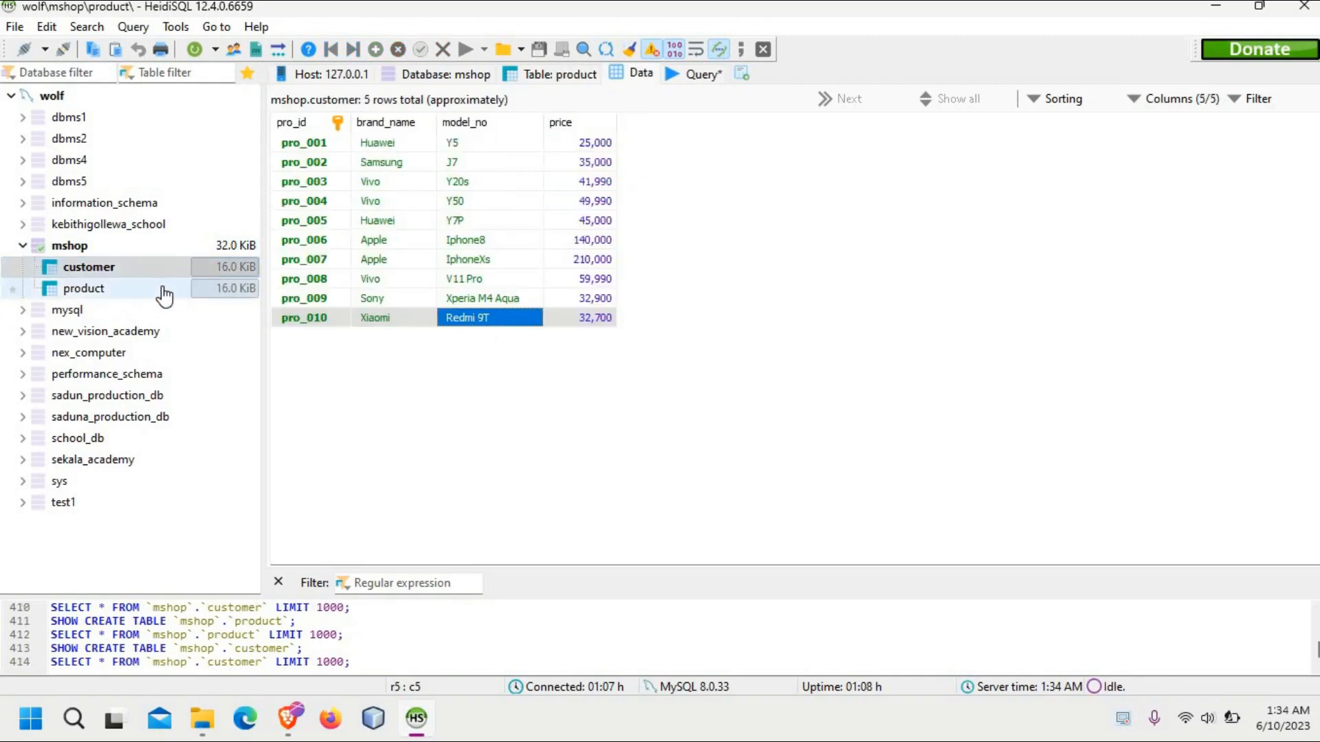
left_click(162, 273)
Step: Switch to the question PDF in Brave, maximize it and read tasks 03 (add data) and 04 (find all customers)
mouse_move(289, 719)
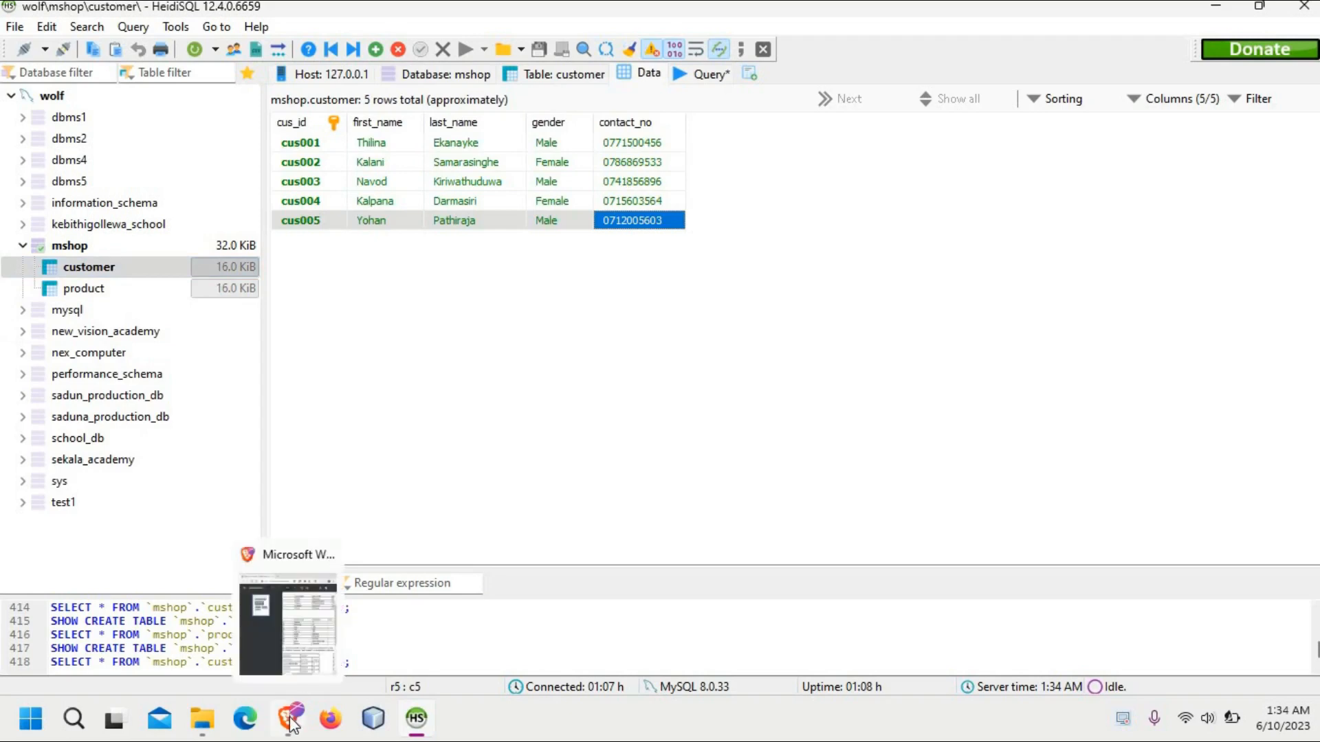
left_click(296, 622)
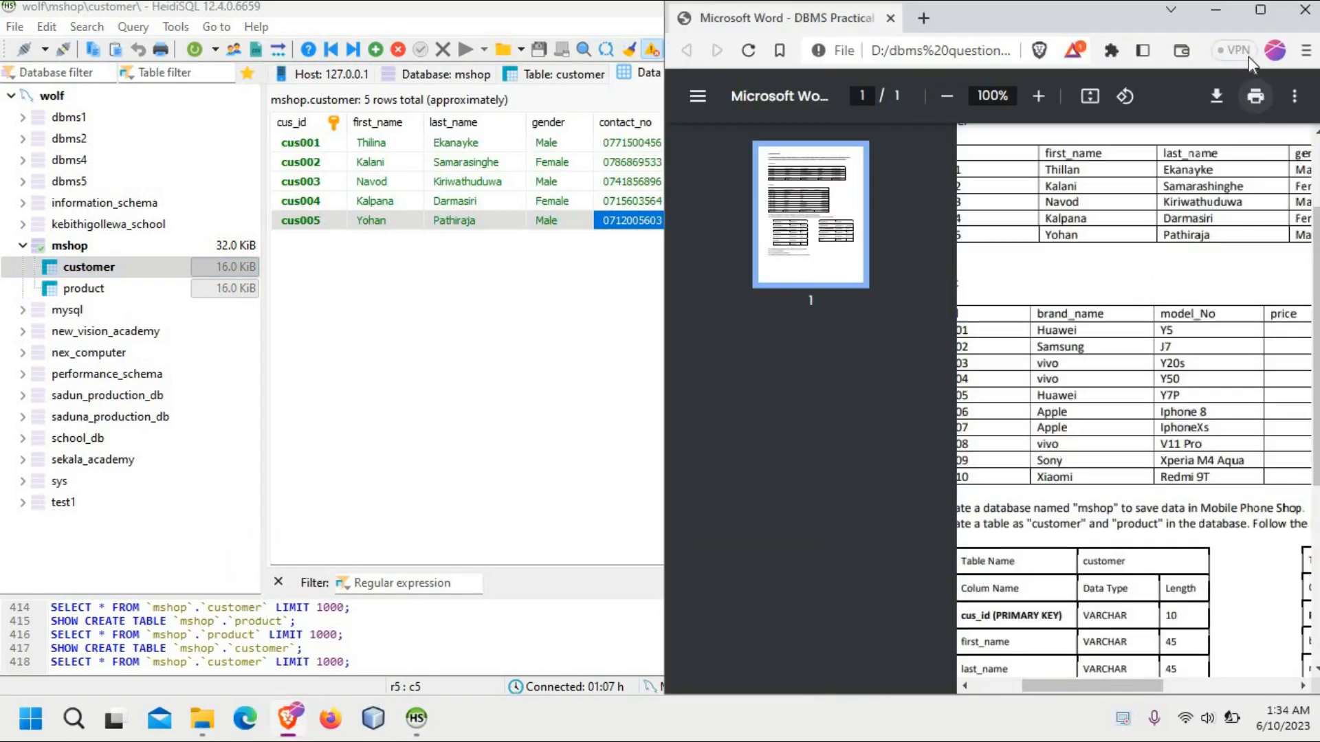
left_click(1252, 19)
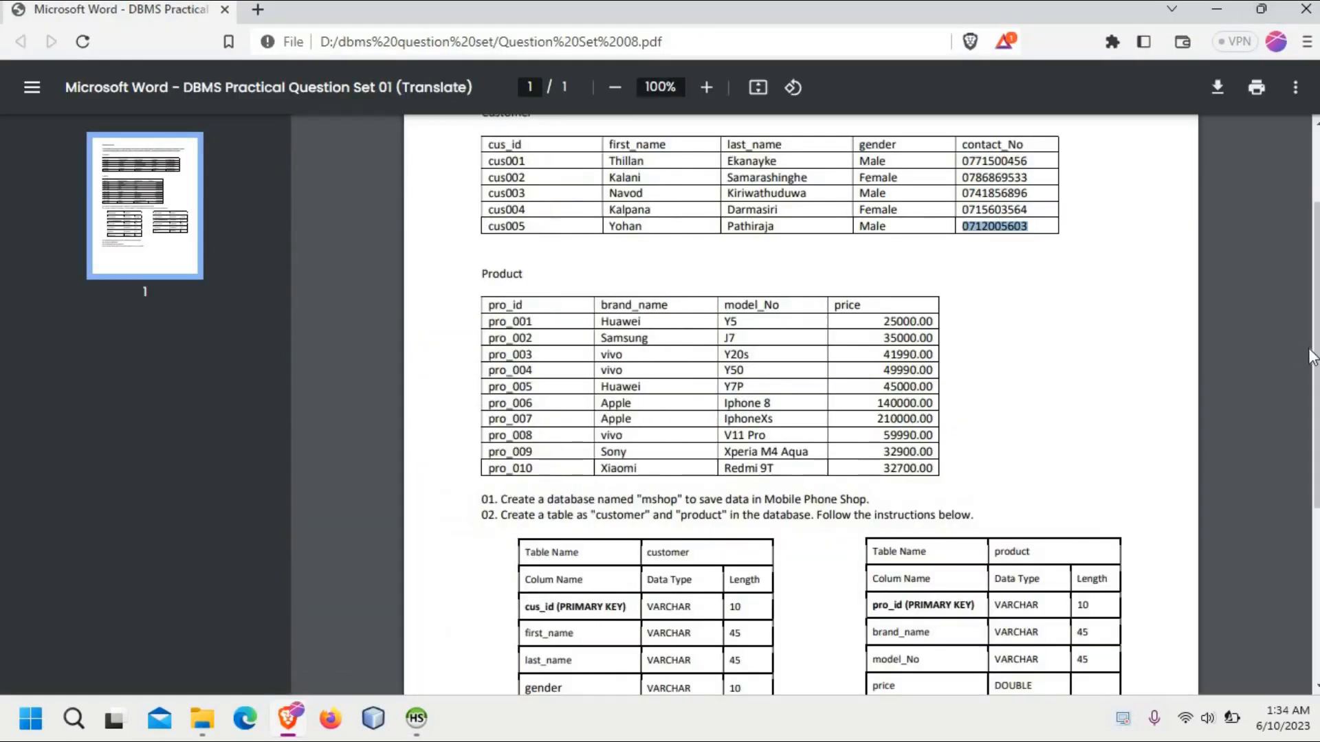
left_click_drag(1316, 386, 1316, 554)
left_click_drag(778, 446, 445, 441)
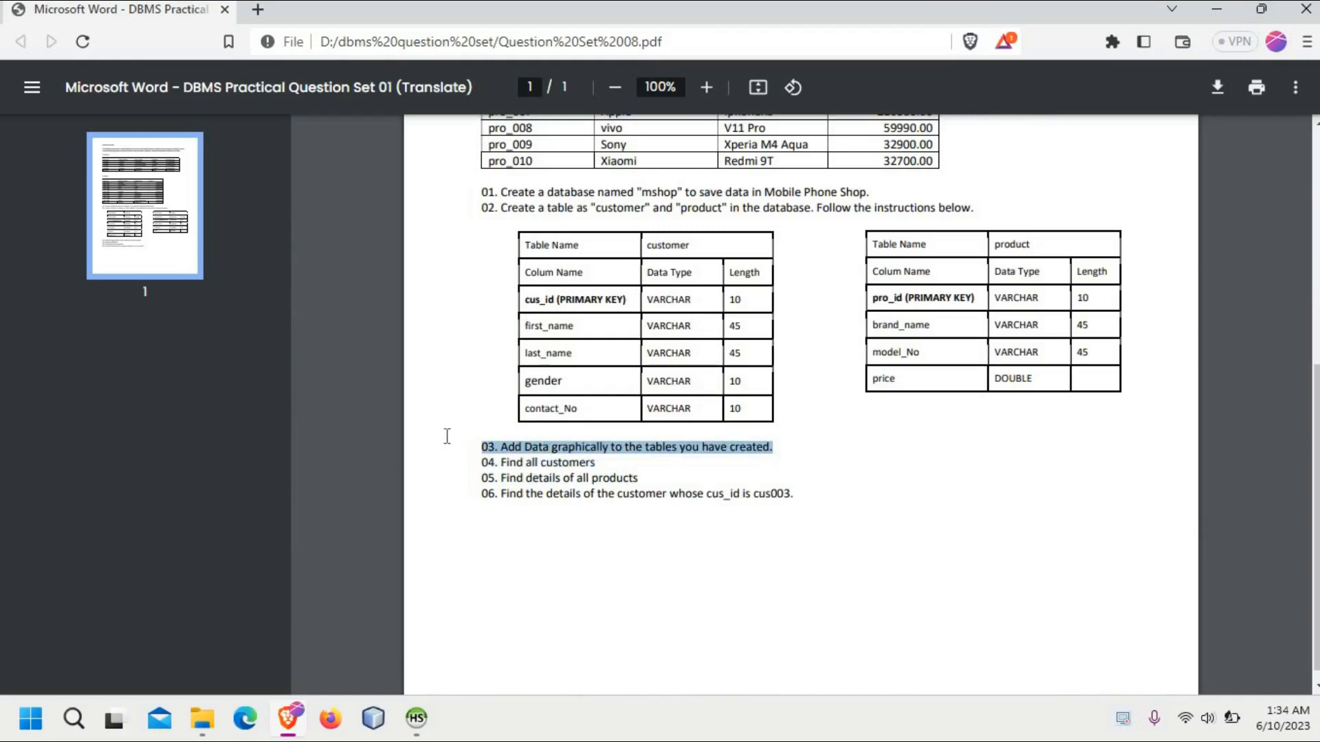
left_click(769, 448)
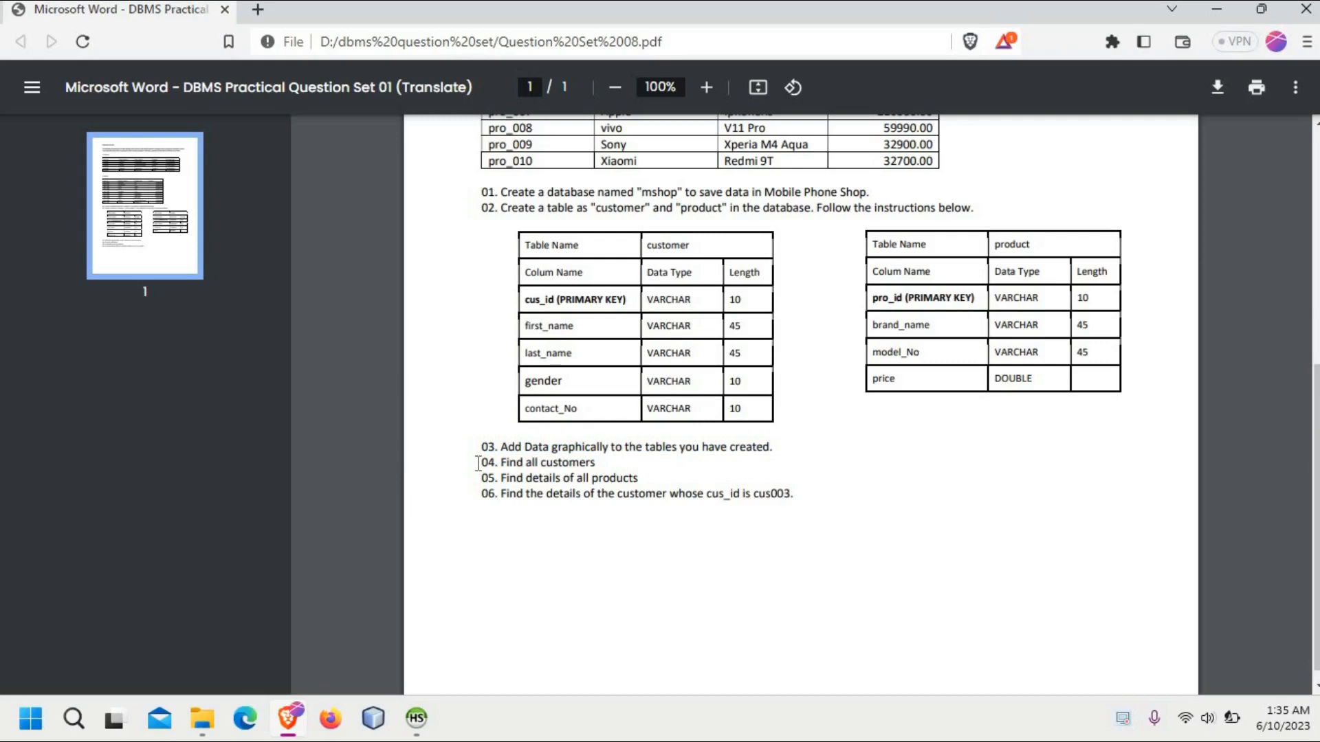
left_click_drag(478, 463, 610, 462)
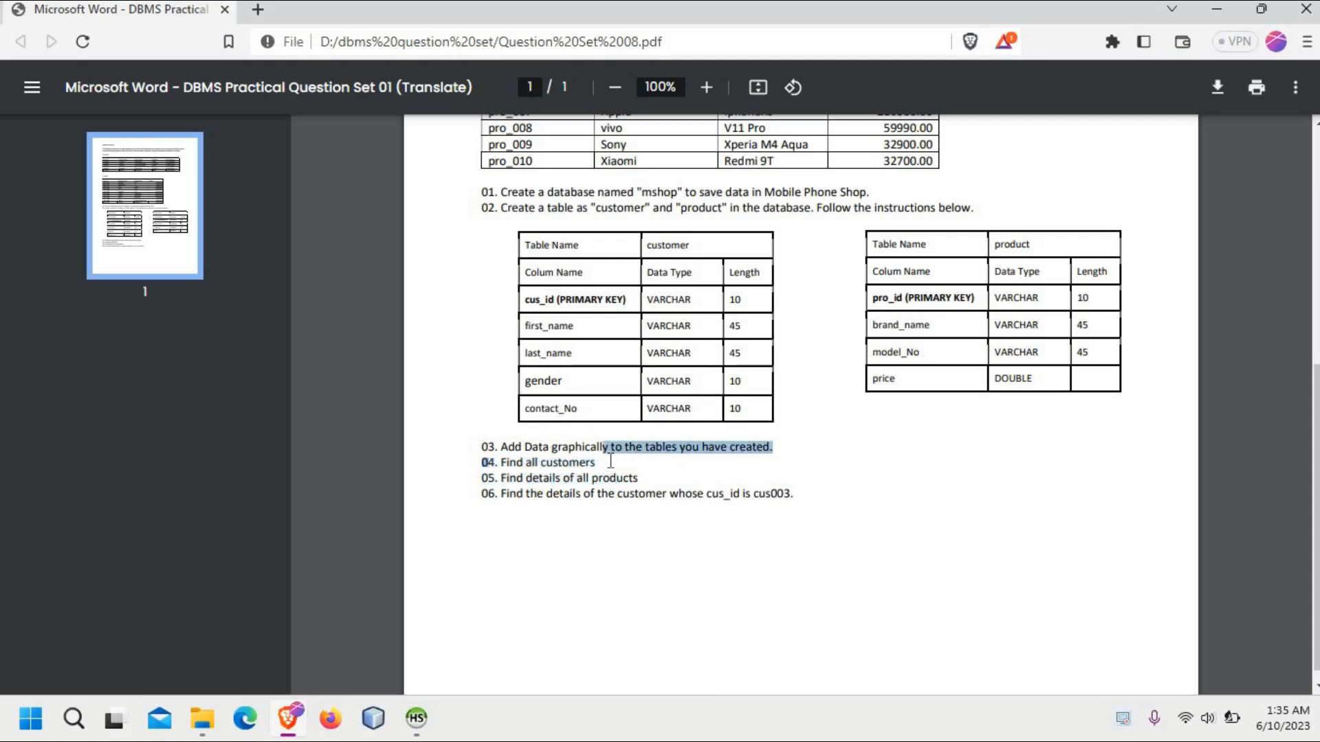
double_click(611, 461)
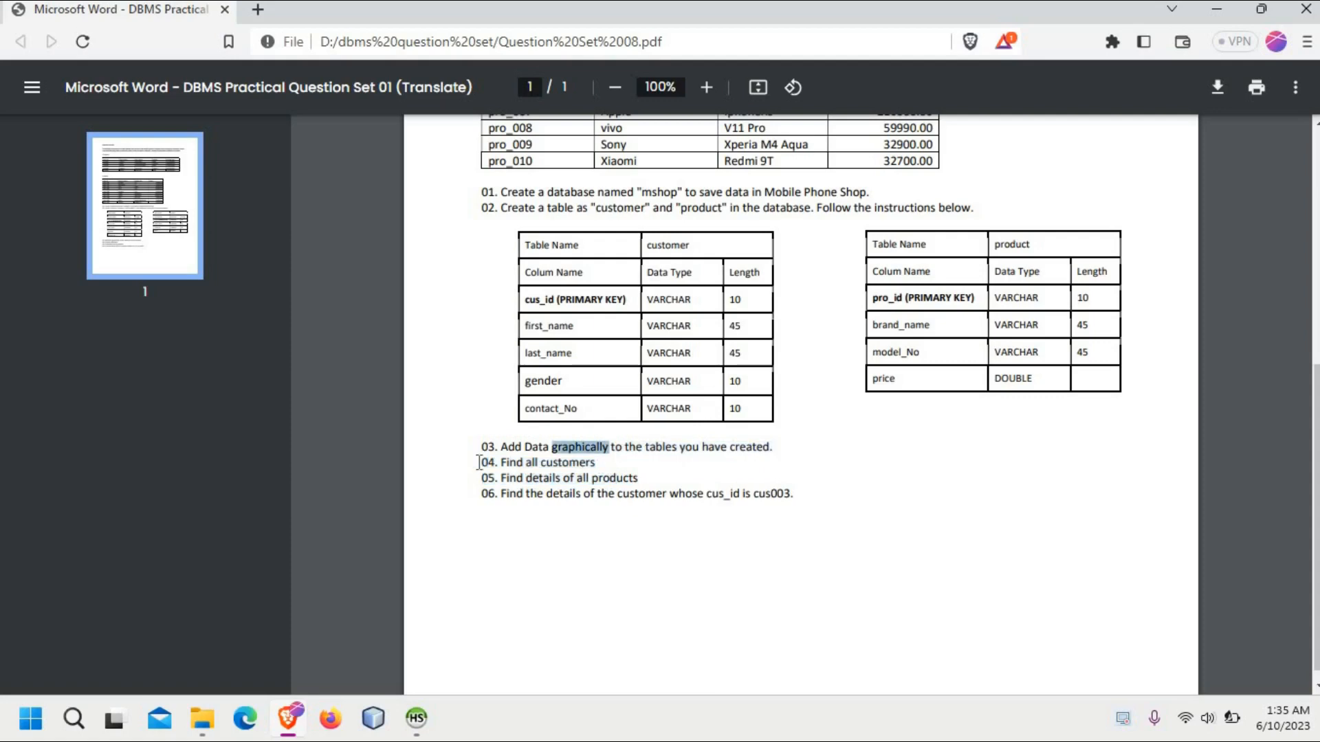
left_click_drag(472, 462, 594, 462)
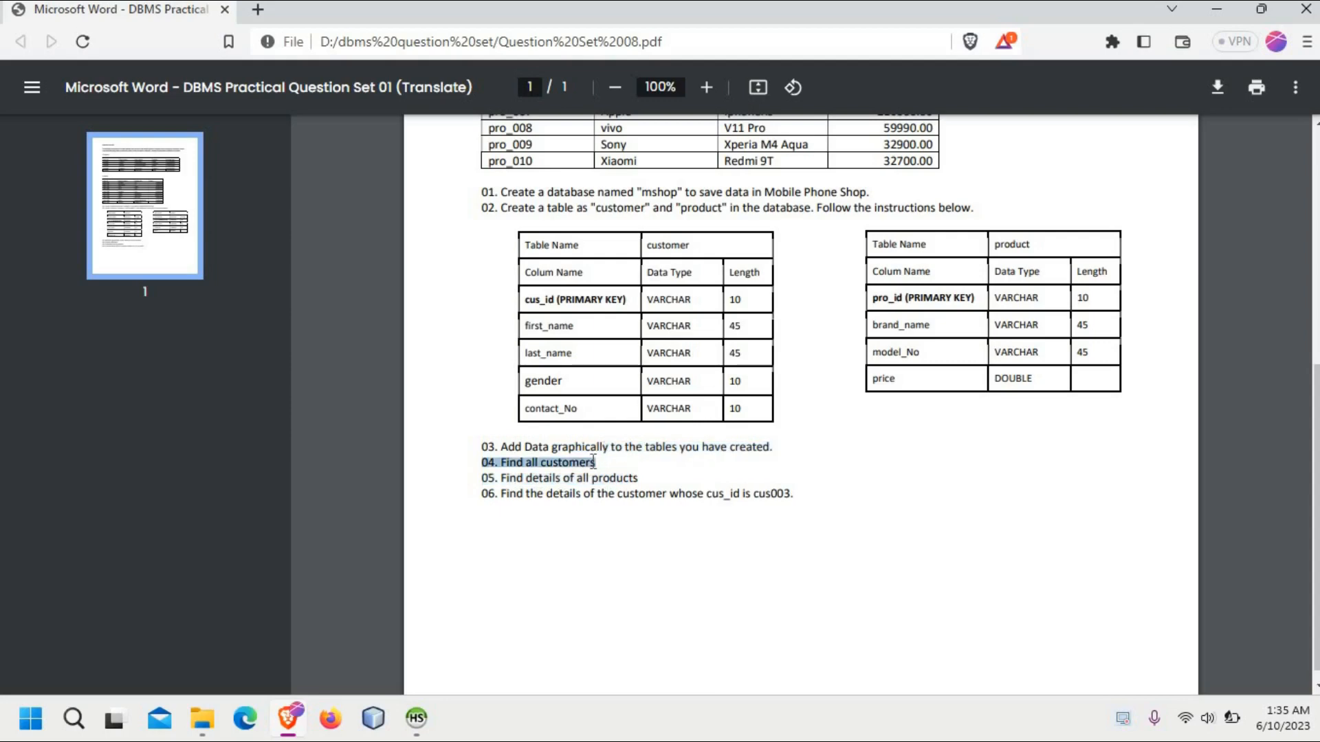
left_click(594, 462)
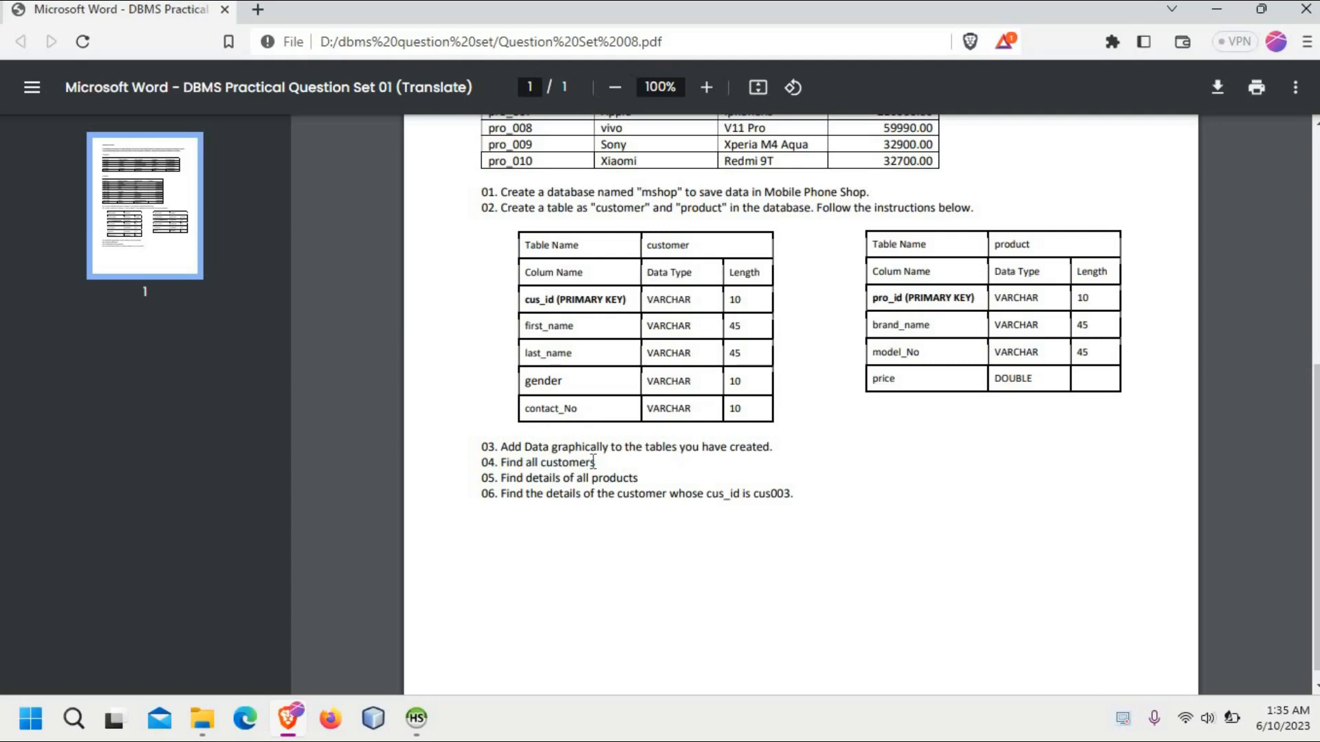
Step: Return to HeidiSQL and clear the old SELECT statement and leftover text from the query editor
left_click(1217, 15)
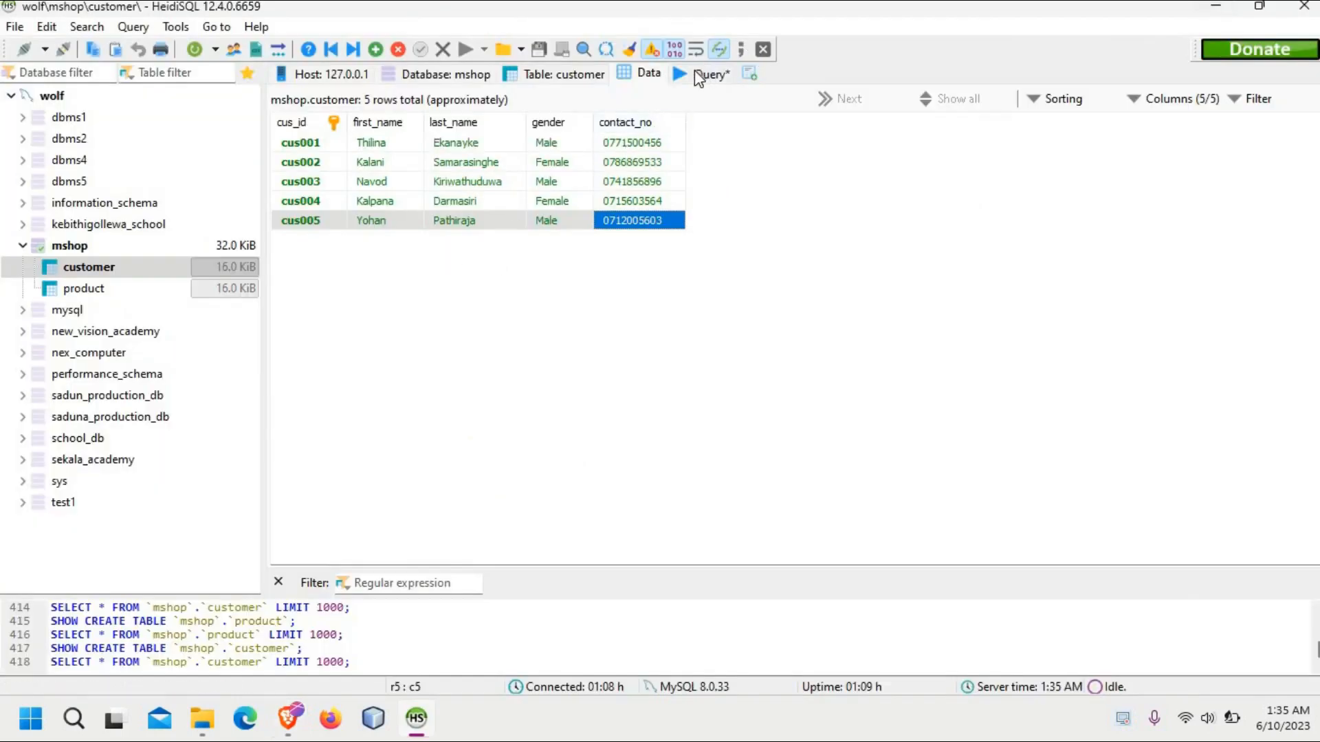
left_click(698, 76)
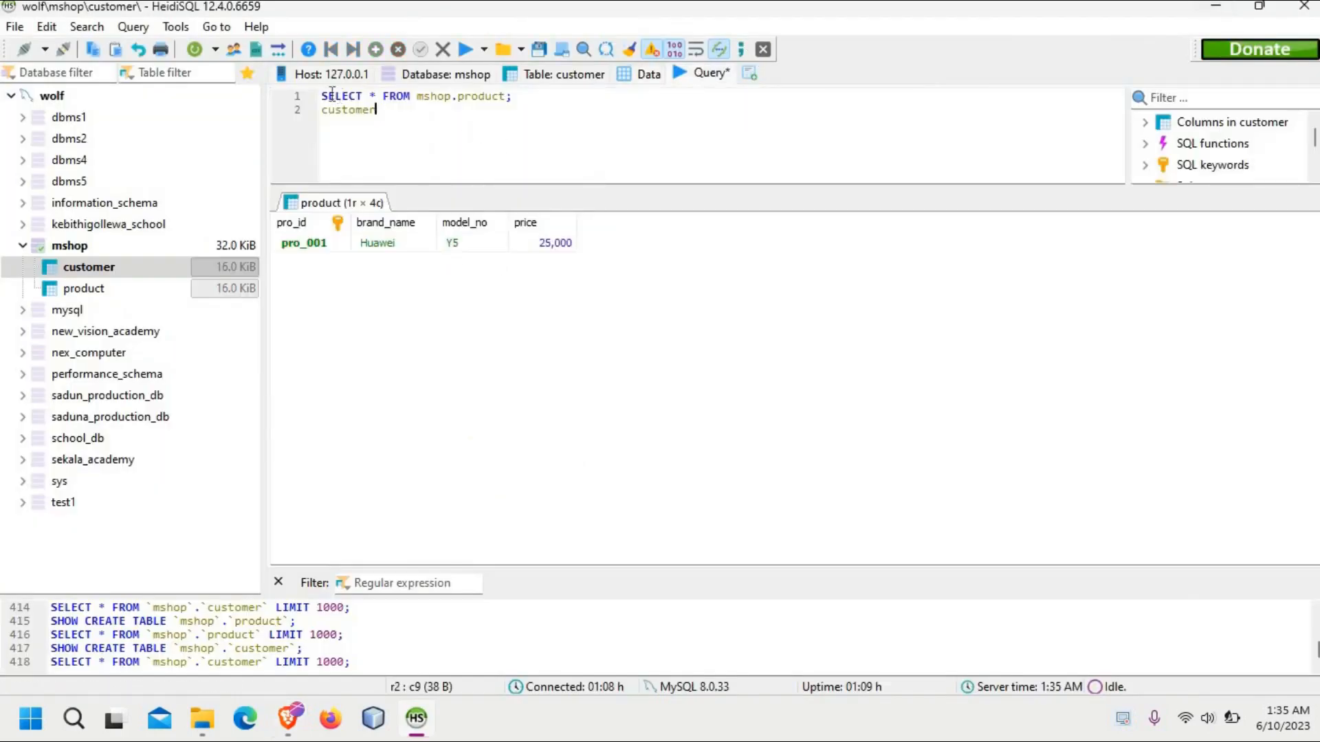
left_click_drag(332, 94, 313, 101)
key("Delete")
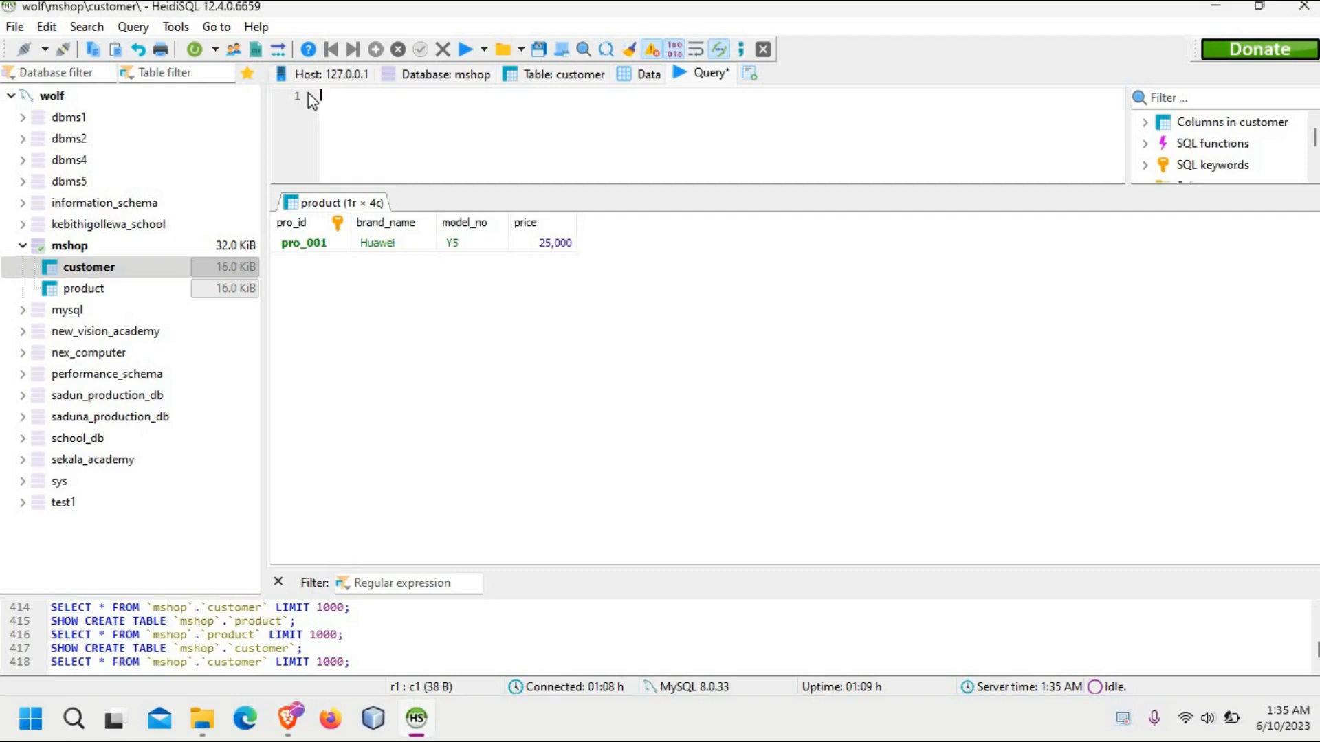
Step: Start a SELECT statement with an empty backtick-quoted column name, and check the customer table's columns and rows before returning to the query
type("sELECT ``")
left_click(552, 68)
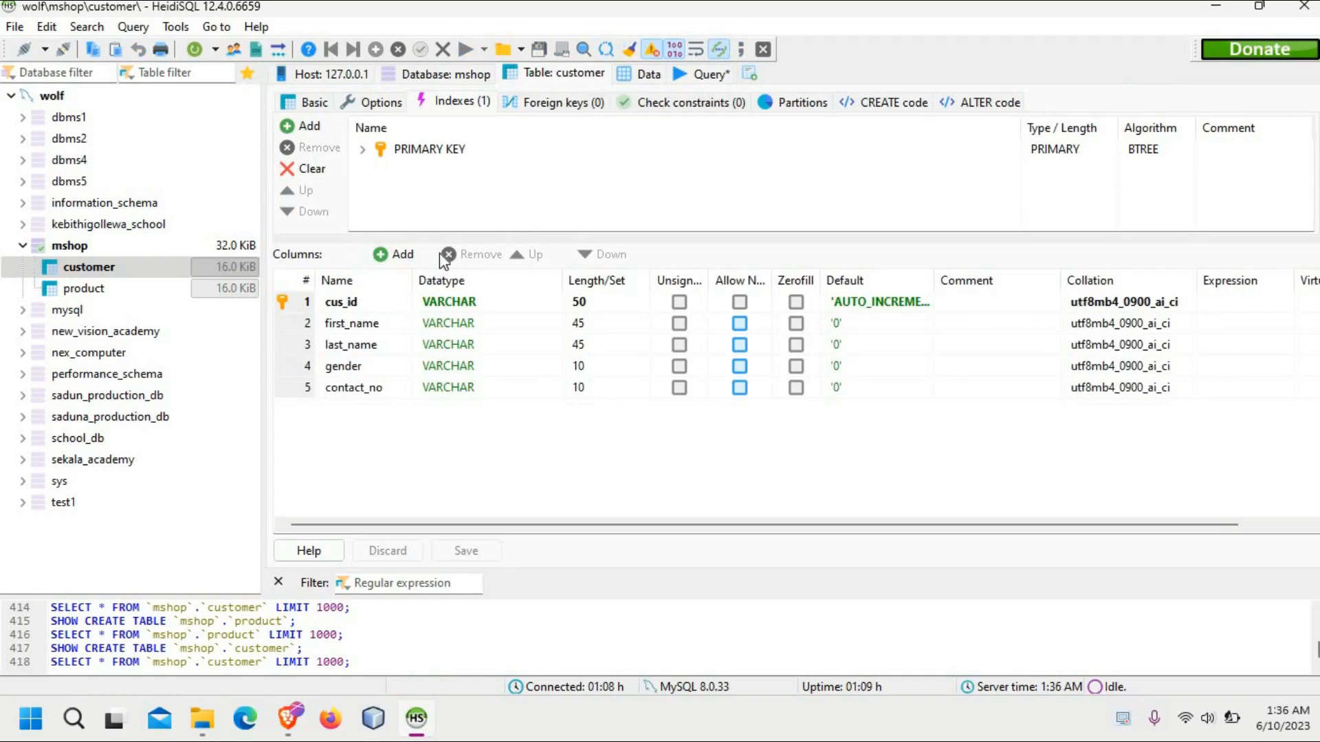
left_click(628, 77)
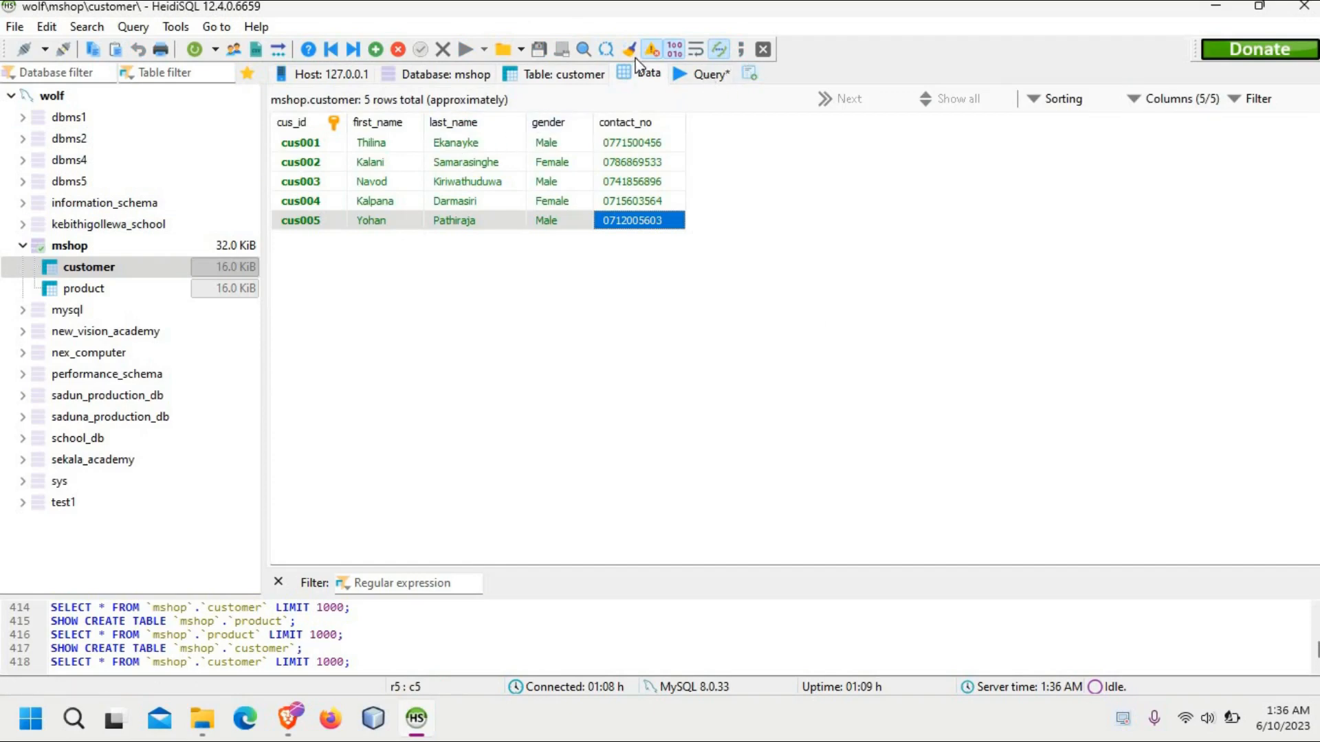
left_click(709, 75)
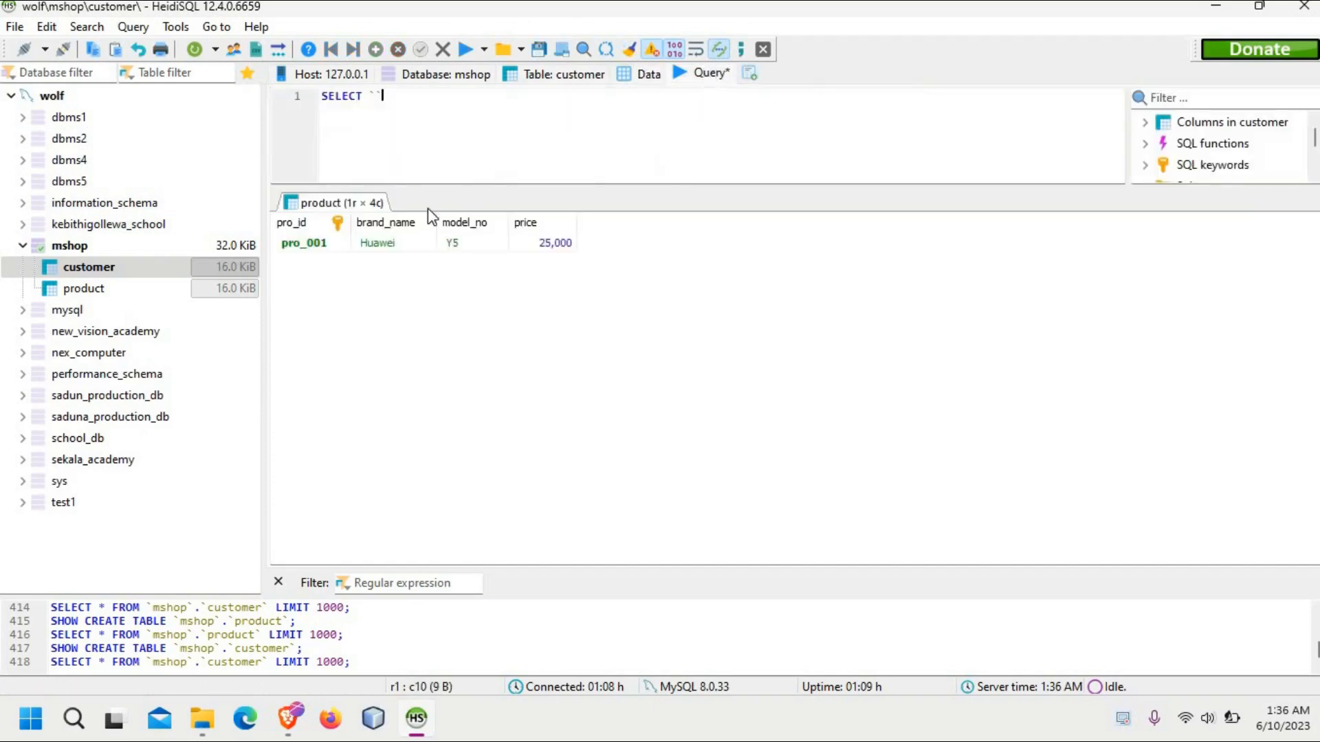
Step: Complete the statement as SELECT `first_name` FROM mshop.customer;
key("Left")
type("first_name`")
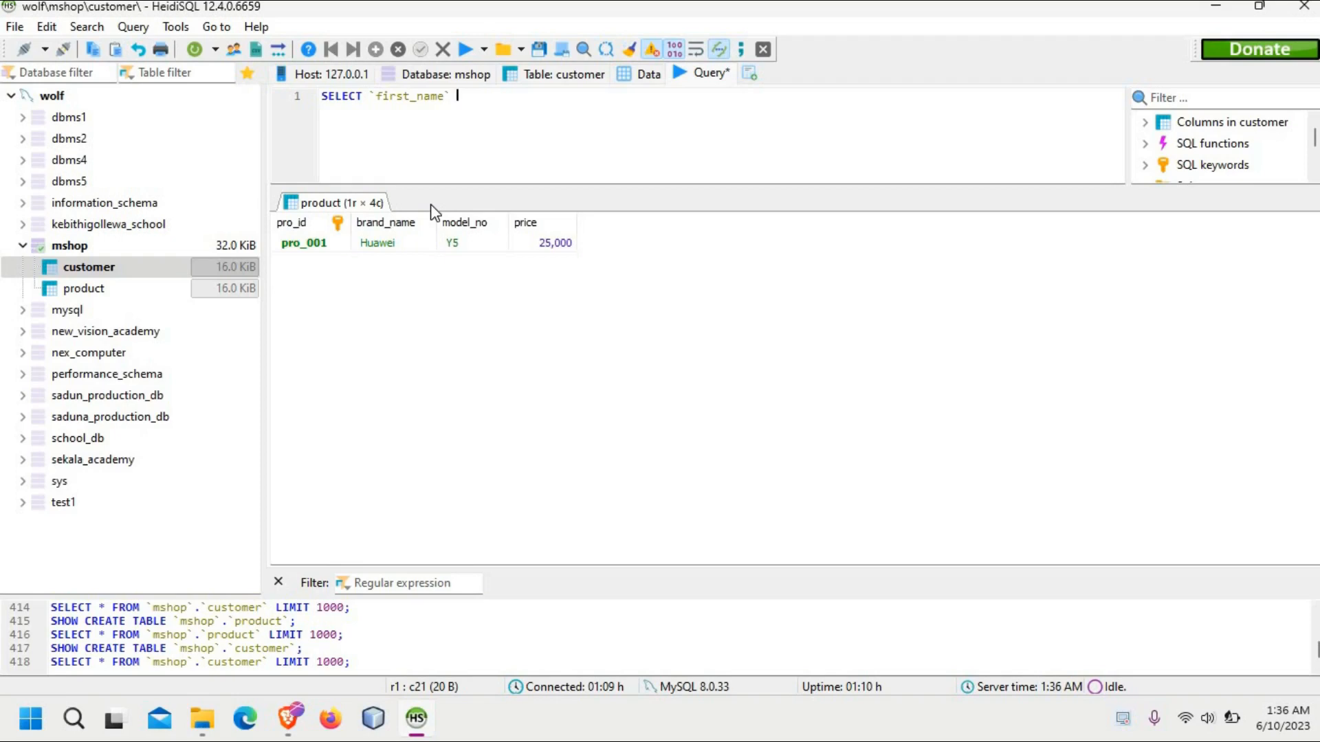
type("FROM mshop.customer")
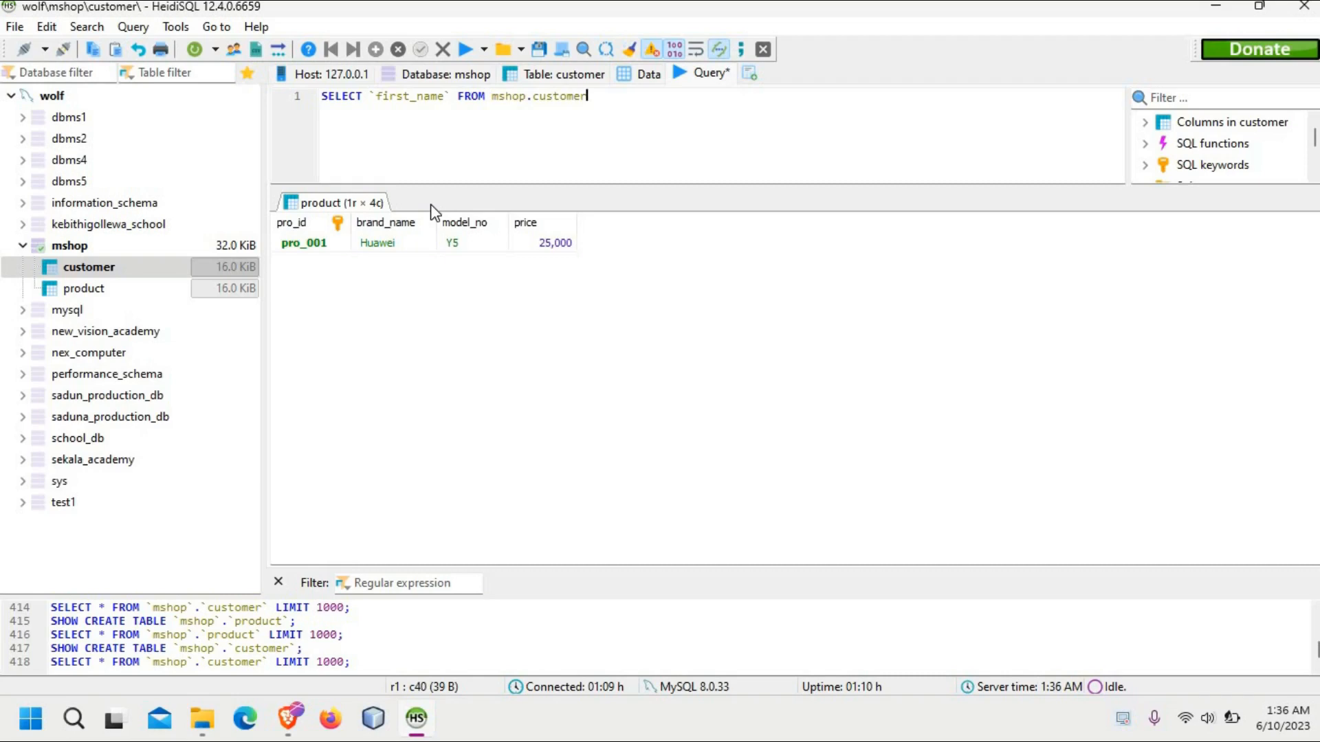
type(";")
Step: Run the first_name query on the customer table and clear the statement from the query editor
left_click_drag(671, 96, 599, 95)
left_click_drag(596, 97, 302, 118)
left_click(630, 145)
mouse_move(595, 96)
left_mouse_down()
mouse_move(323, 99)
mouse_move(595, 101)
left_mouse_up()
left_click(467, 52)
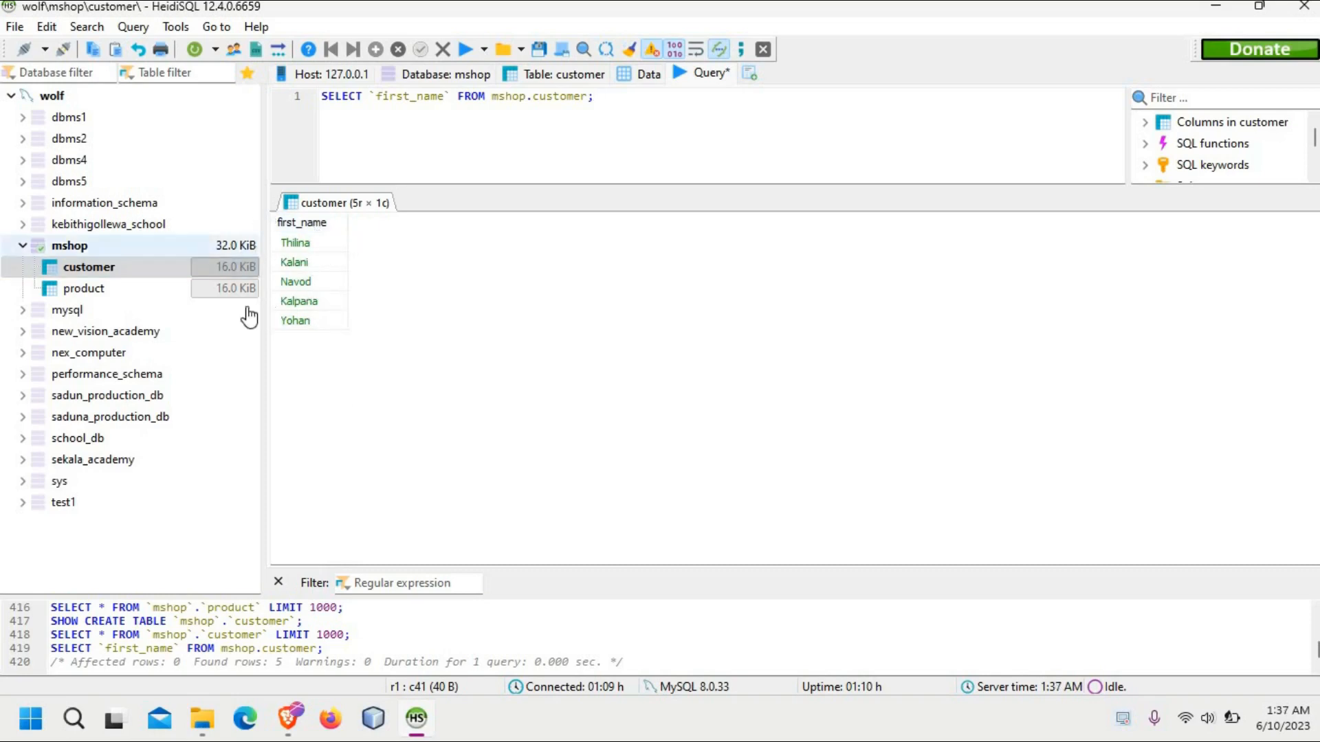
left_click_drag(624, 105, 259, 133)
key("BackSpace")
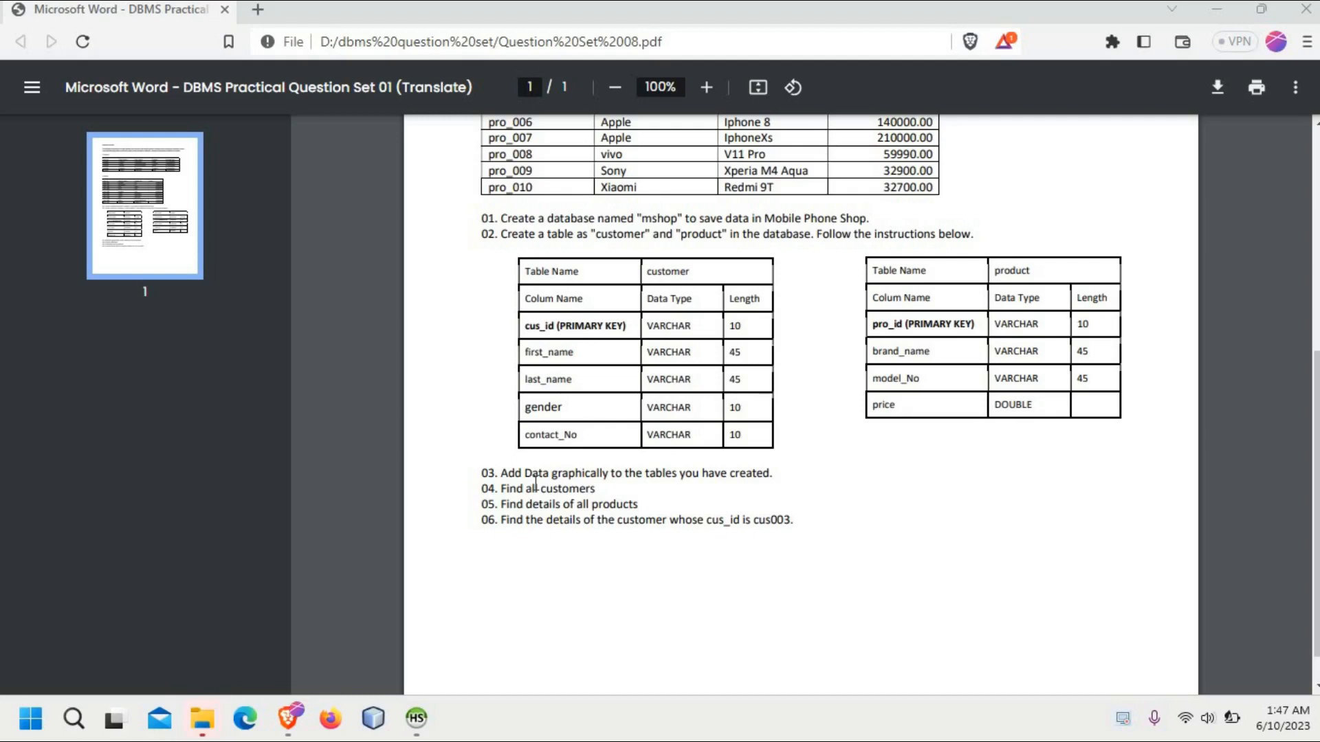
Step: Read task 05 and the Product table in the question PDF in Brave, and return to HeidiSQL
left_click_drag(641, 504, 493, 509)
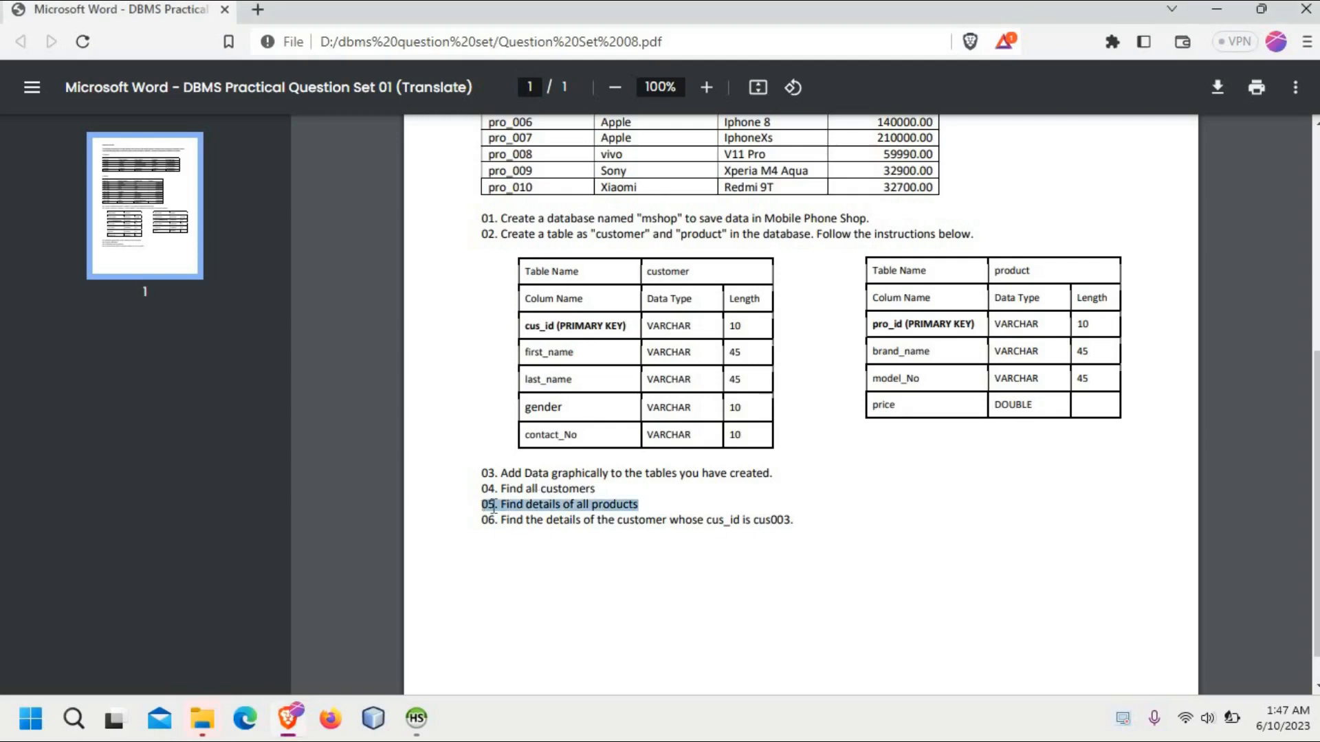
left_click(608, 507)
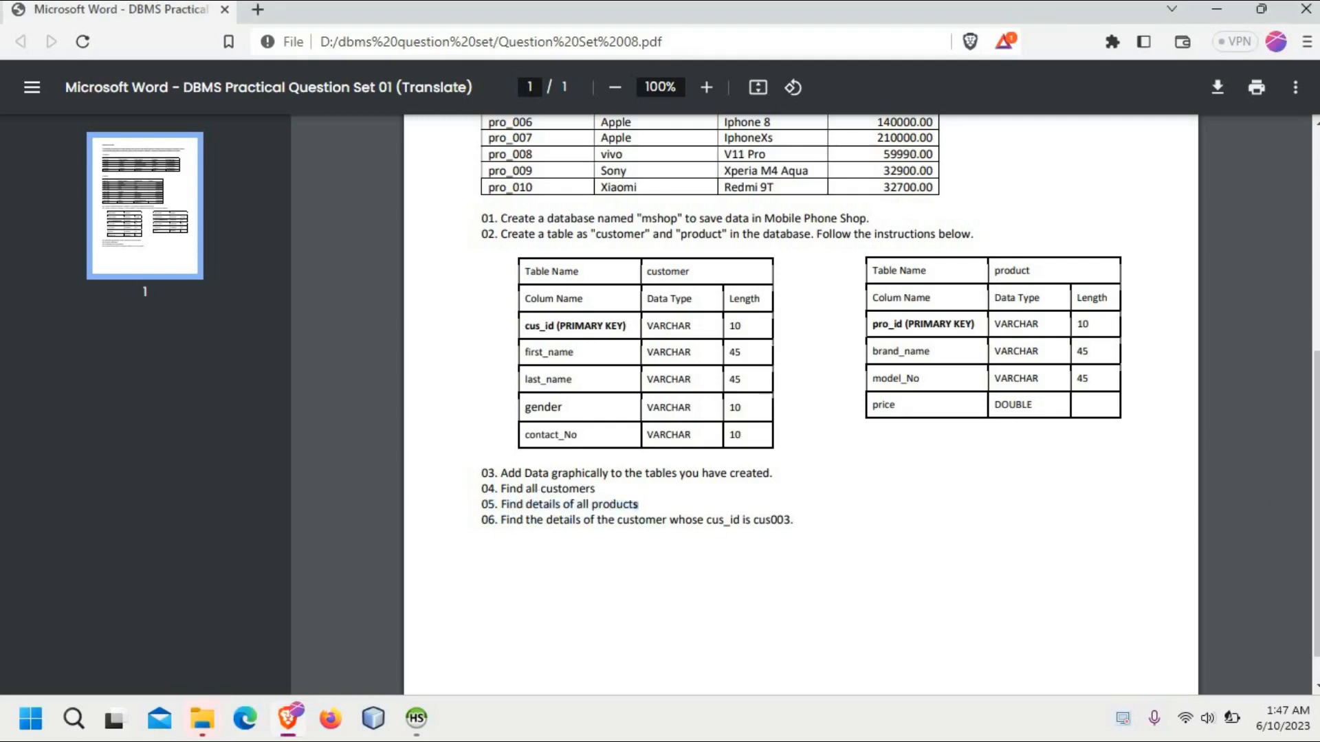
scroll(585, 344, "up", 3)
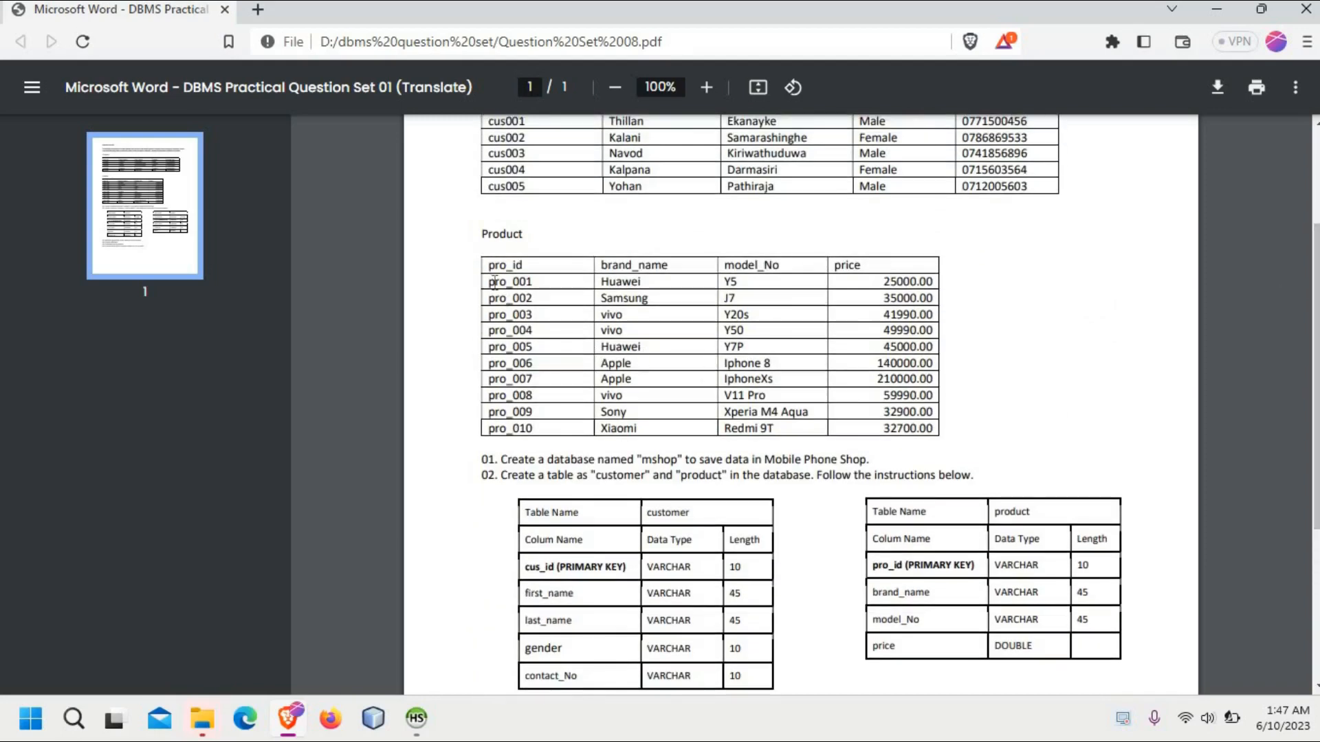
left_click_drag(492, 282, 690, 277)
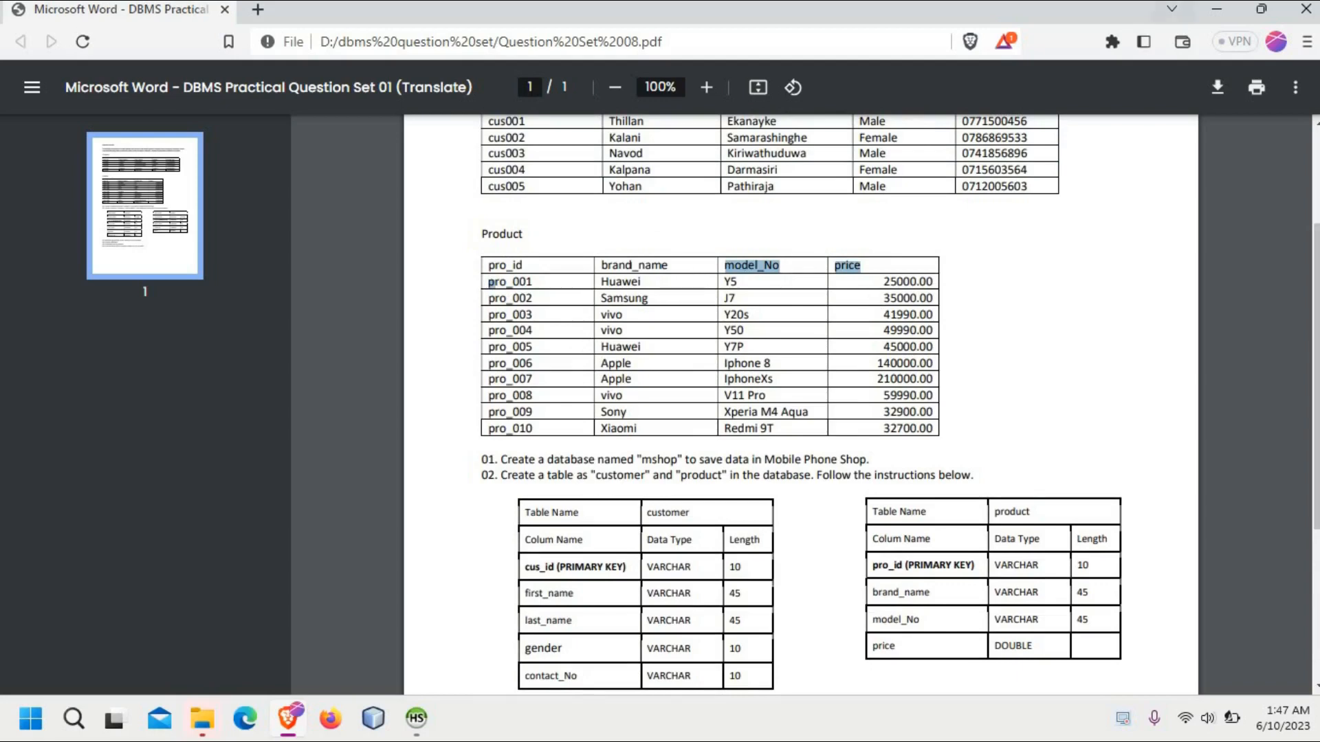
left_click(1216, 9)
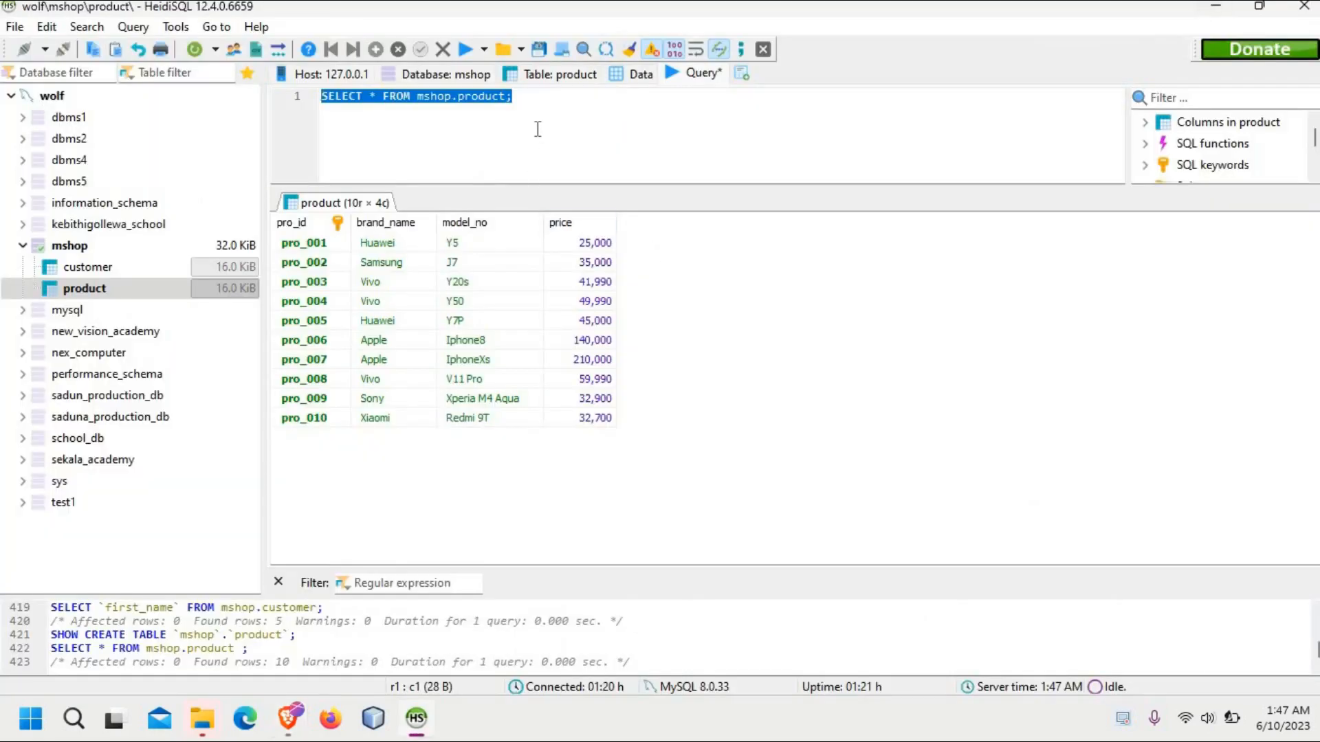
Step: Replace the old statement in the query editor with the beginning SELECT * FROM
key("Delete")
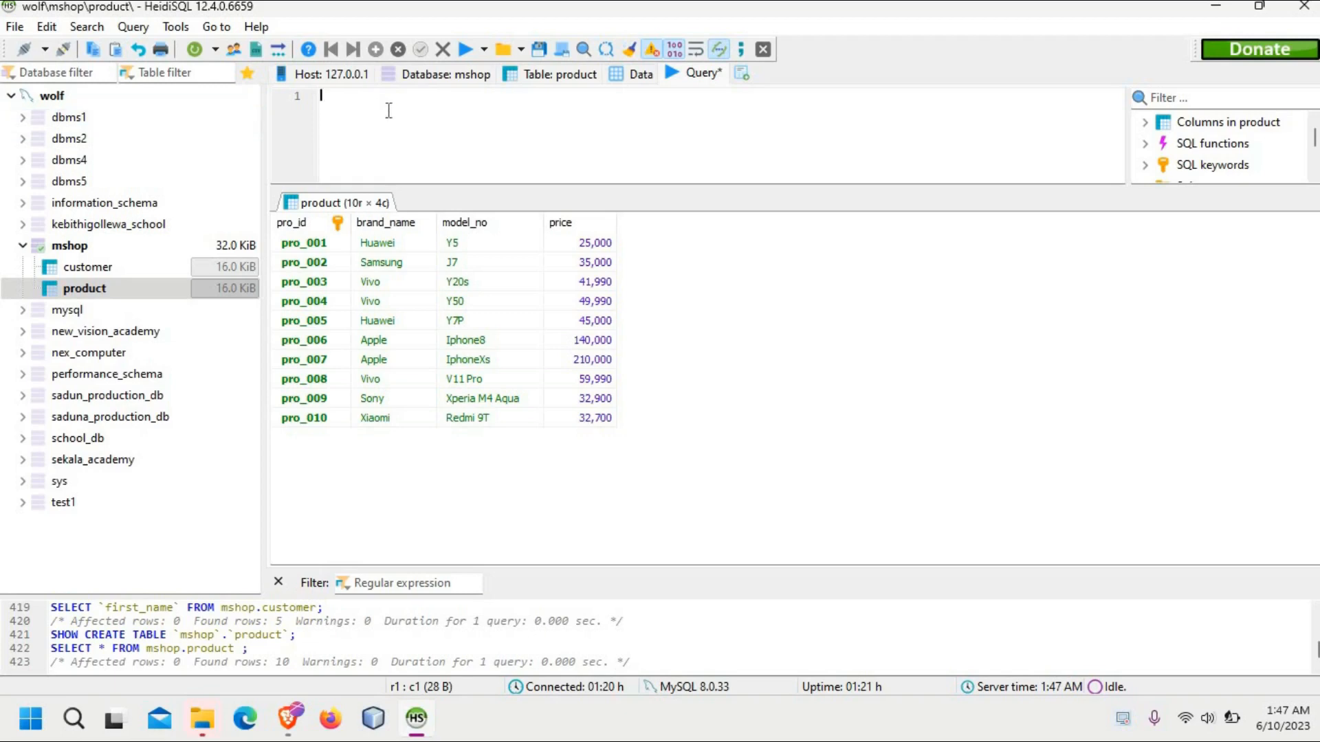
type("SLE")
key("BackSpace")
key("BackSpace")
type("ELECT")
type(" FROM")
key("Left")
key("Left")
key("Left")
key("Left")
key("Left")
key("Left")
type("*")
left_click(433, 104)
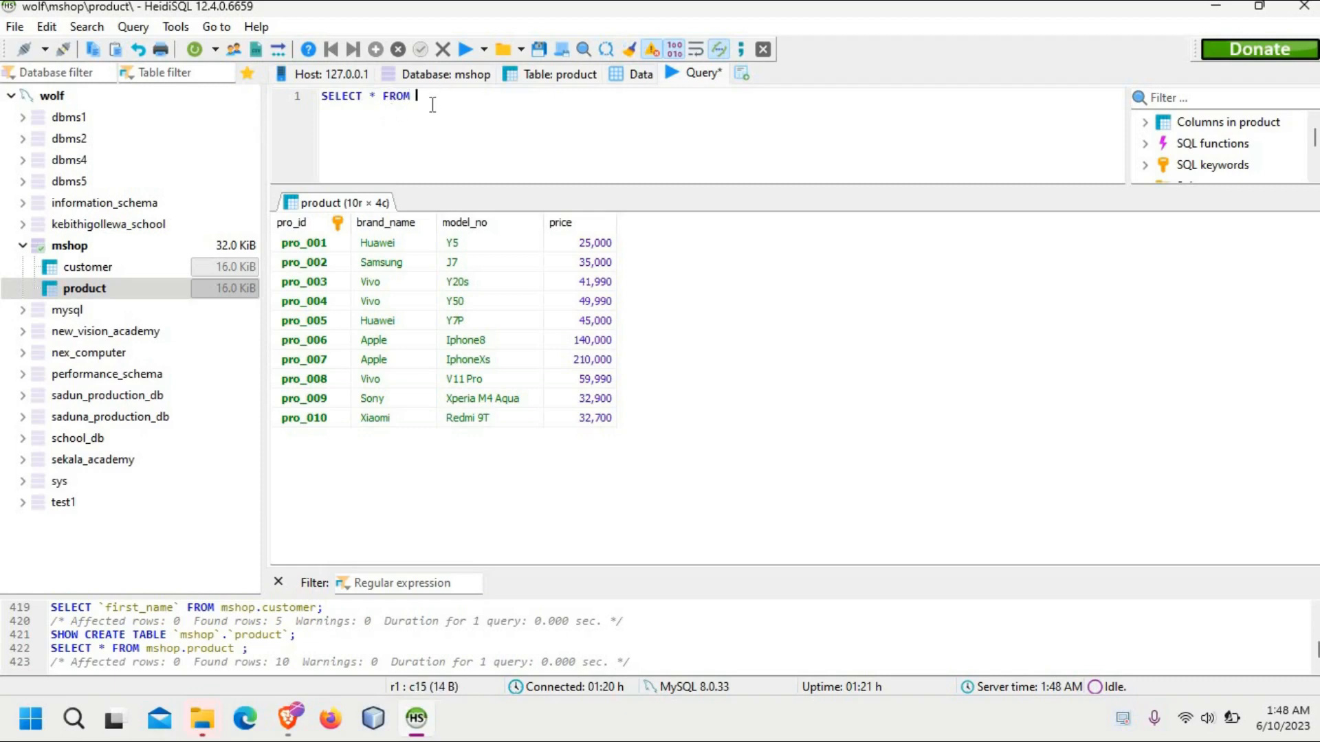
Step: Complete the statement with mshop.product; and run it to list all product details
type("mshop.product;")
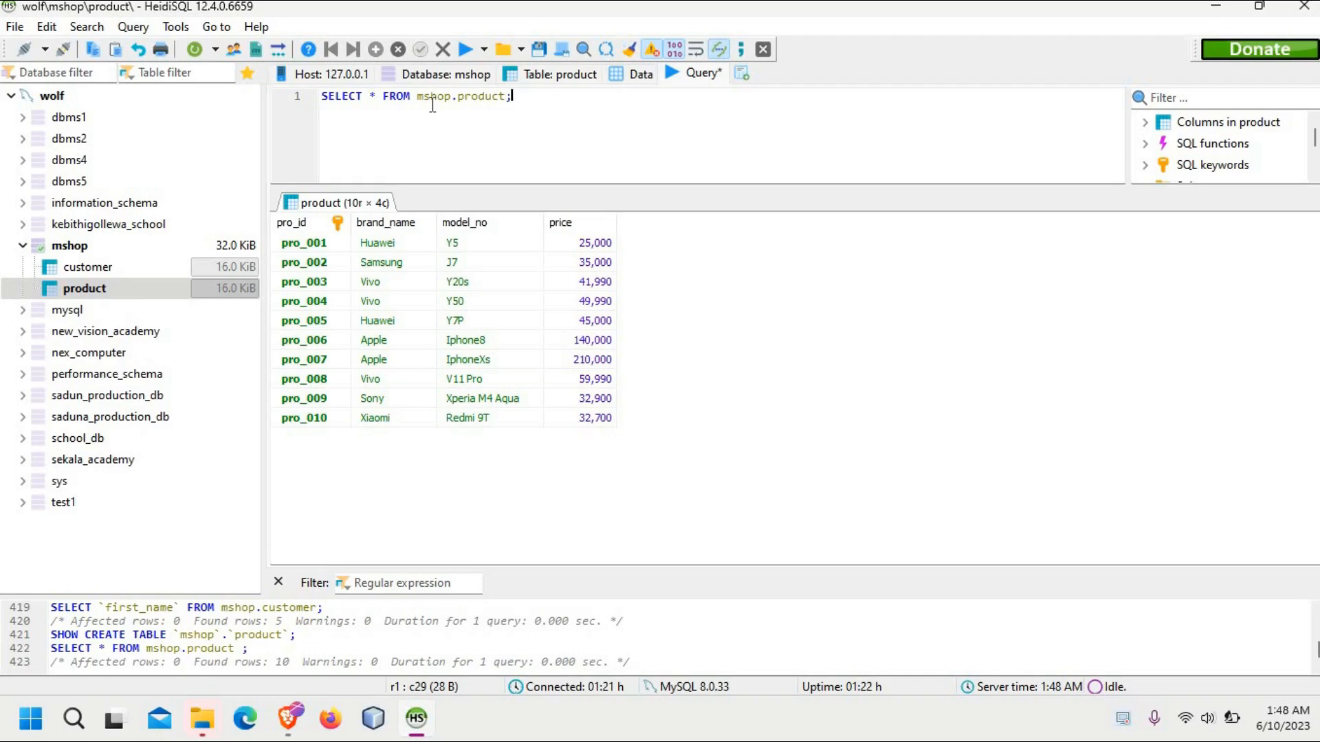
left_click(466, 52)
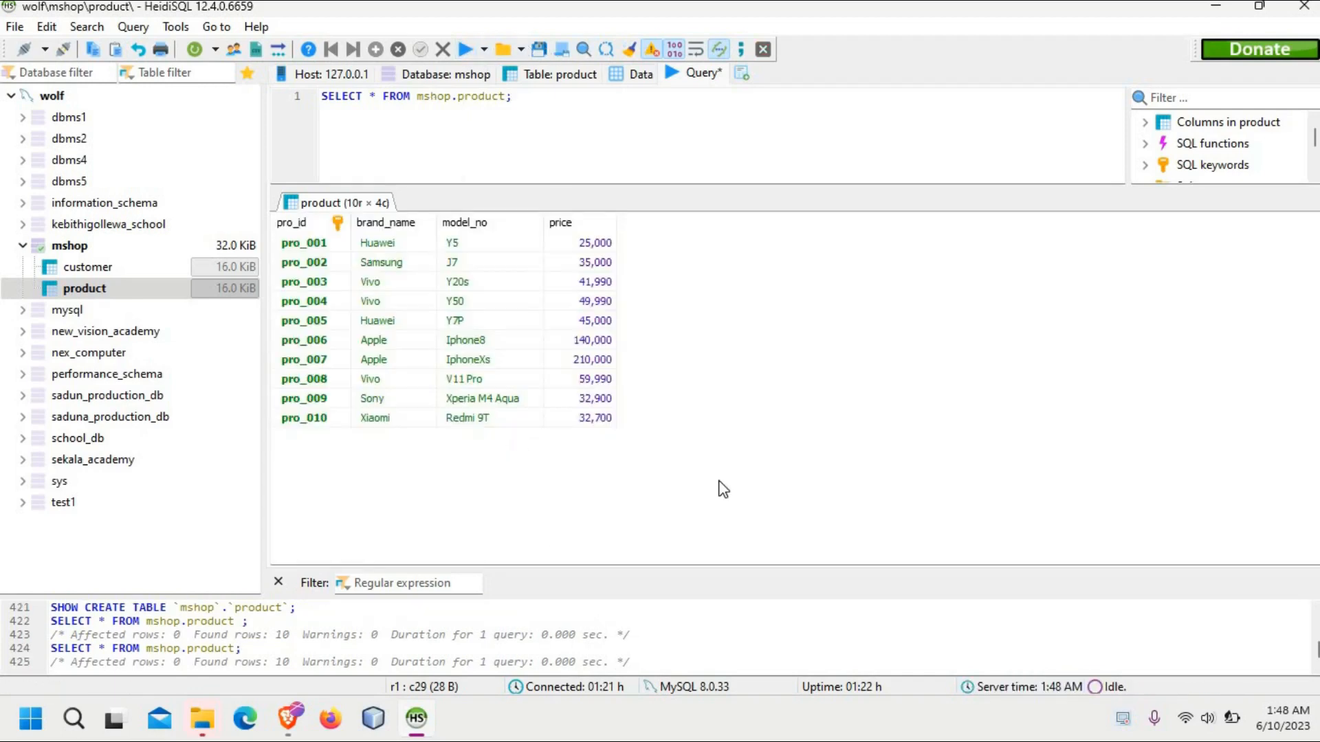
left_click_drag(719, 480, 667, 424)
left_click_drag(732, 462, 667, 422)
Step: Run the same SELECT * query on mshop.customer instead of the product table, and clear the query editor
left_click(575, 105)
left_click_drag(289, 83, 611, 102)
key("BackSpace")
key("BackSpace")
key("BackSpace")
key("BackSpace")
key("BackSpace")
key("BackSpace")
key("BackSpace")
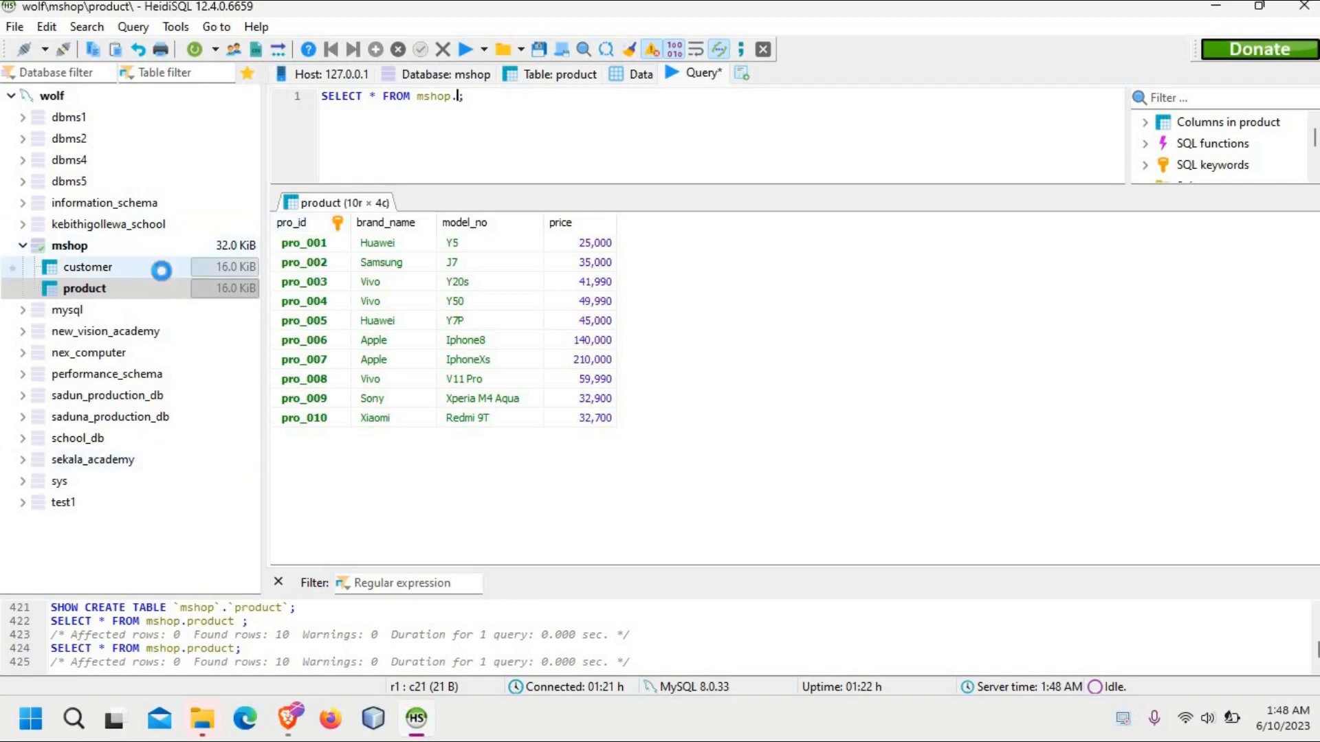
double_click(161, 268)
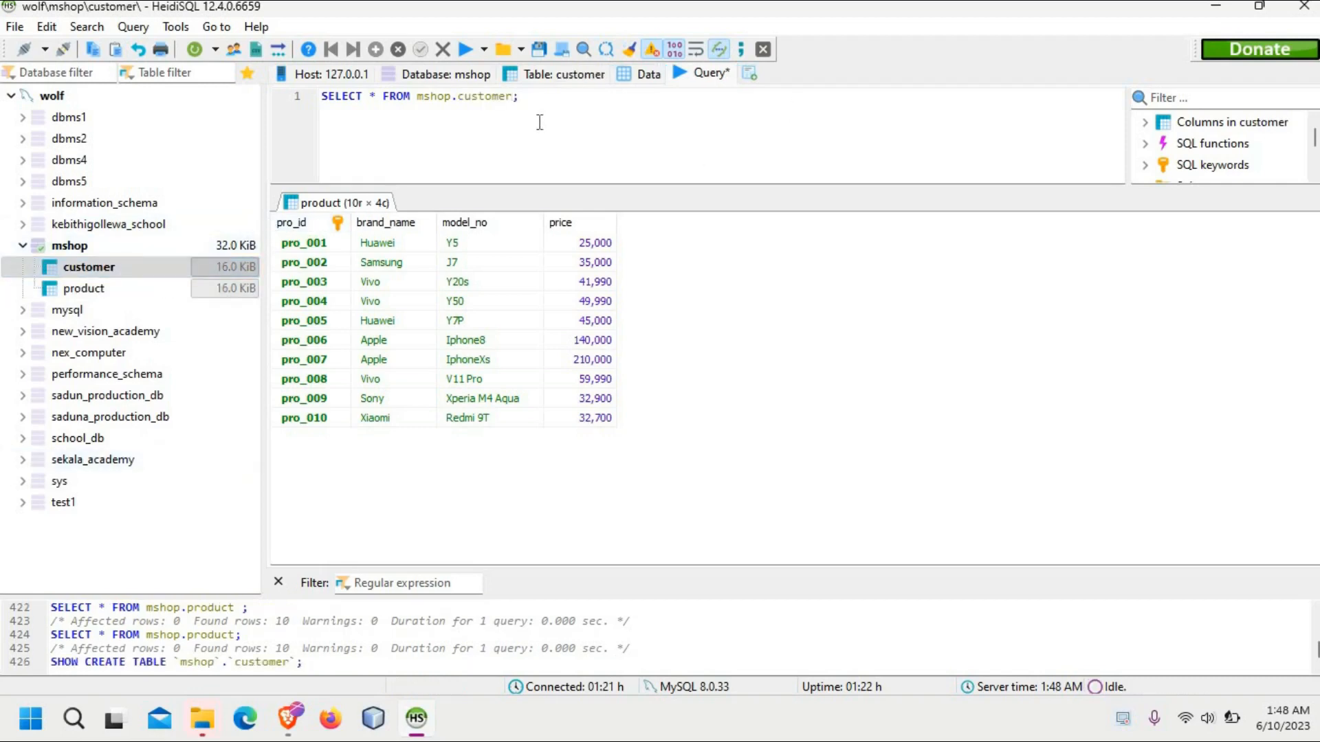
left_click(550, 103)
left_click(512, 99)
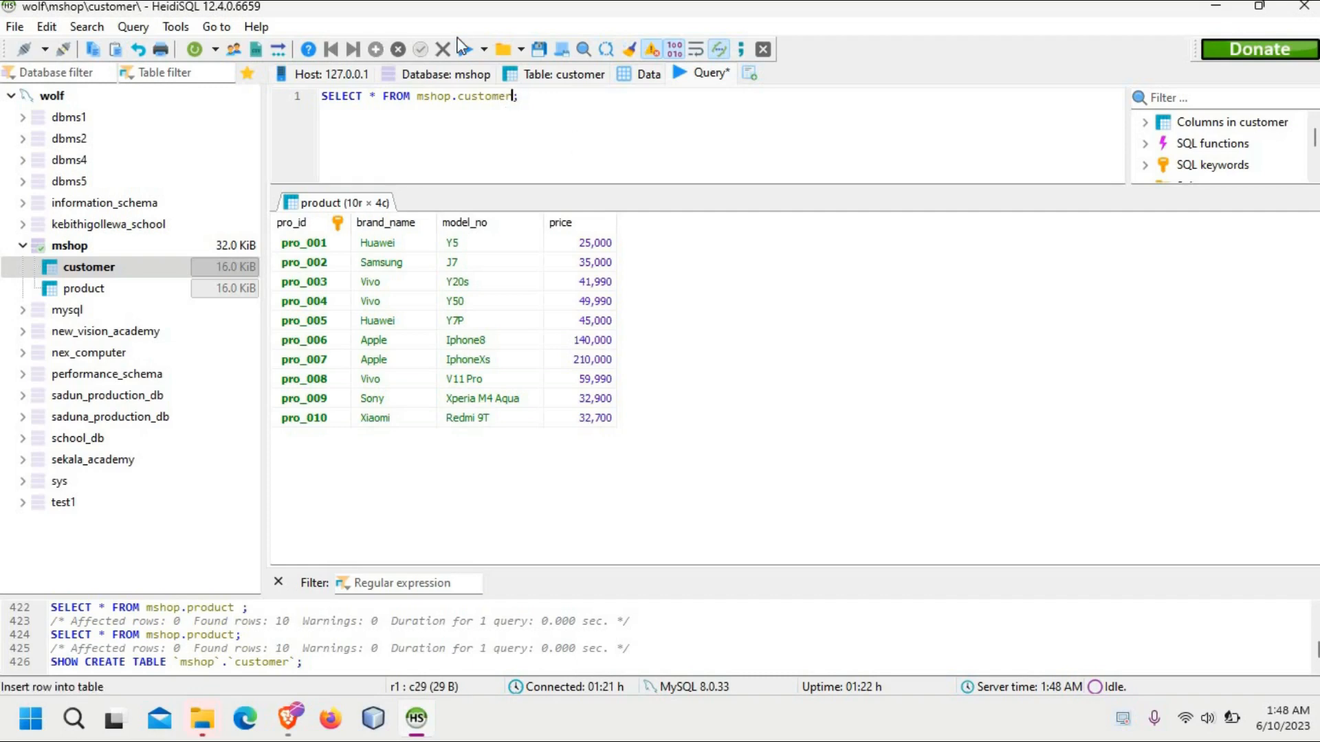
left_click(466, 49)
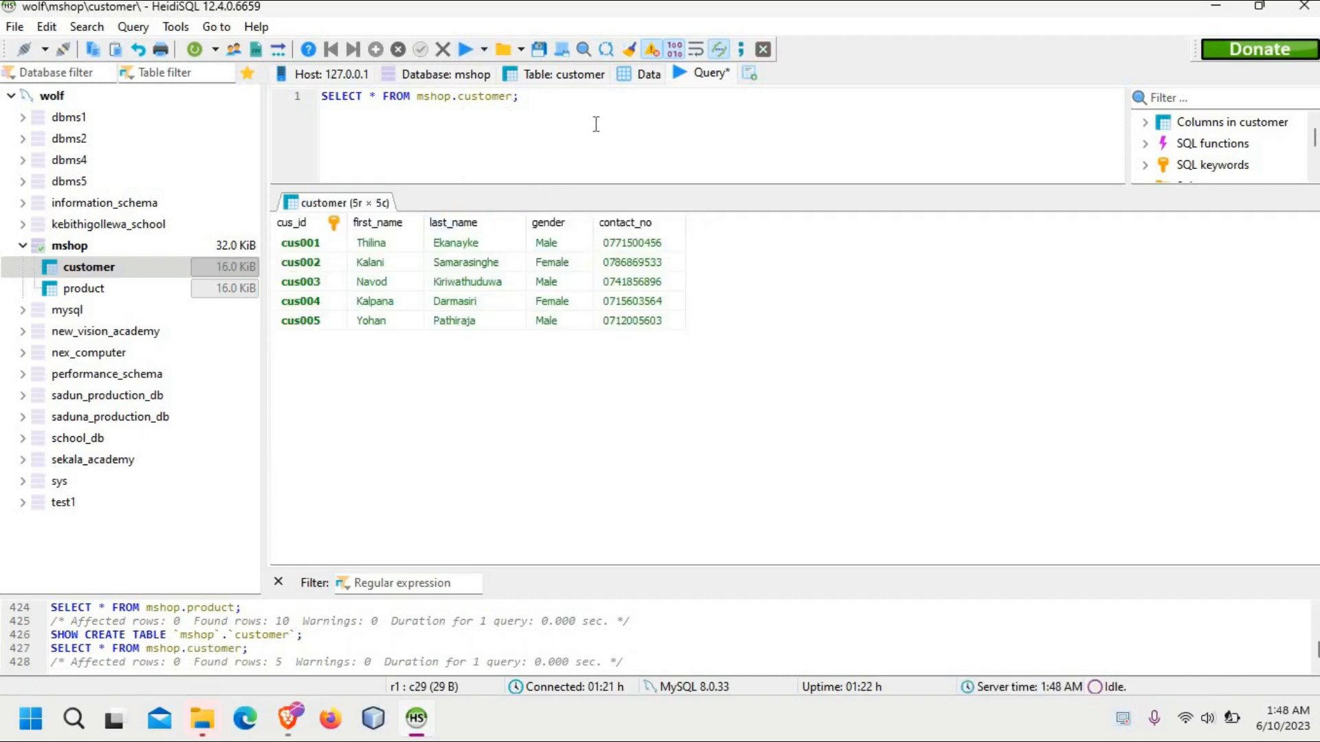
left_click_drag(519, 97, 271, 96)
key("BackSpace")
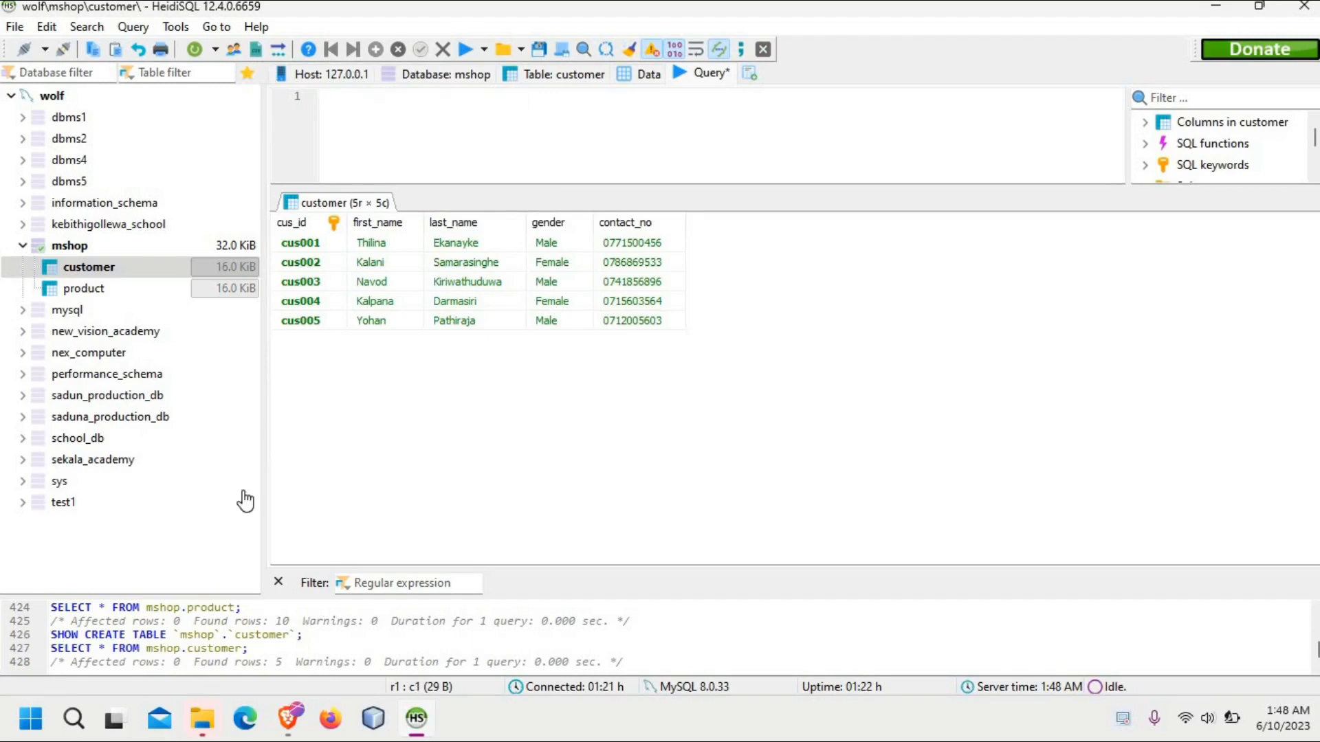
Step: Switch to the question PDF in Brave, read task 06 and the cus003 row in the Customer table, and return to HeidiSQL
mouse_move(290, 730)
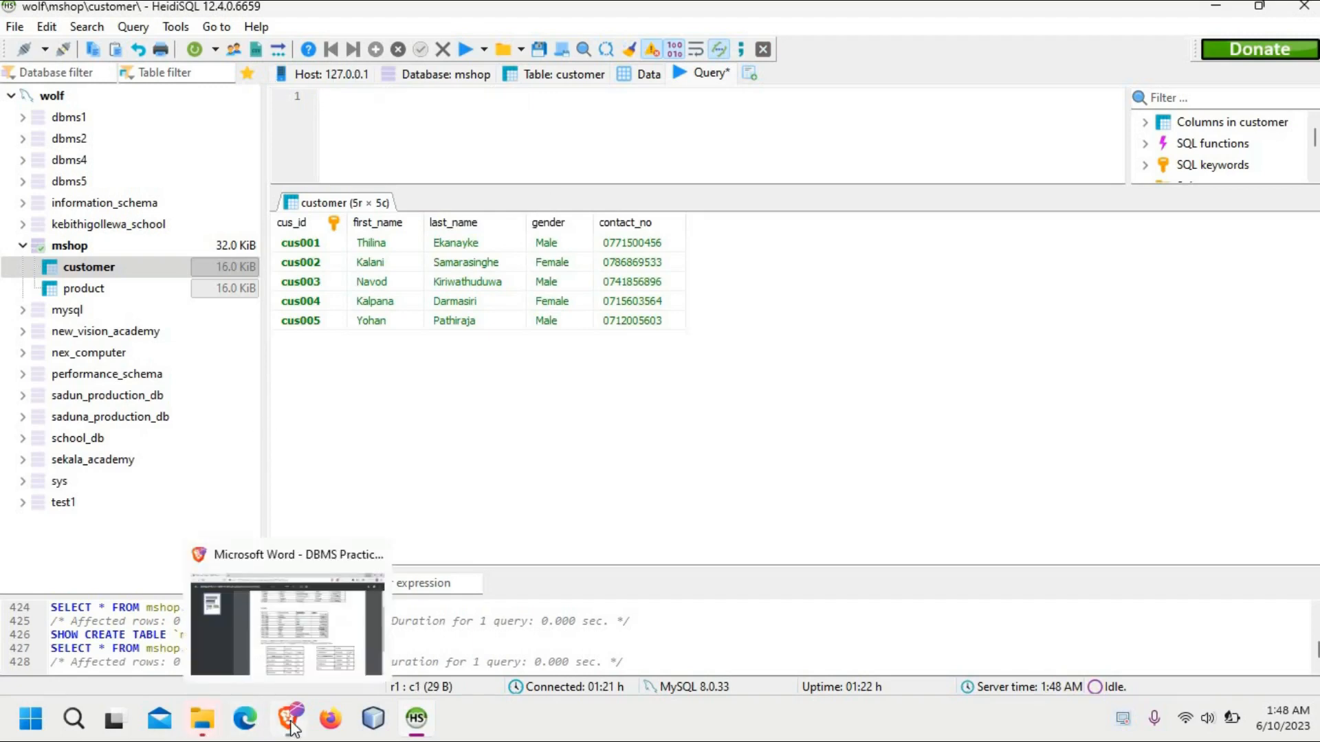
left_click(303, 658)
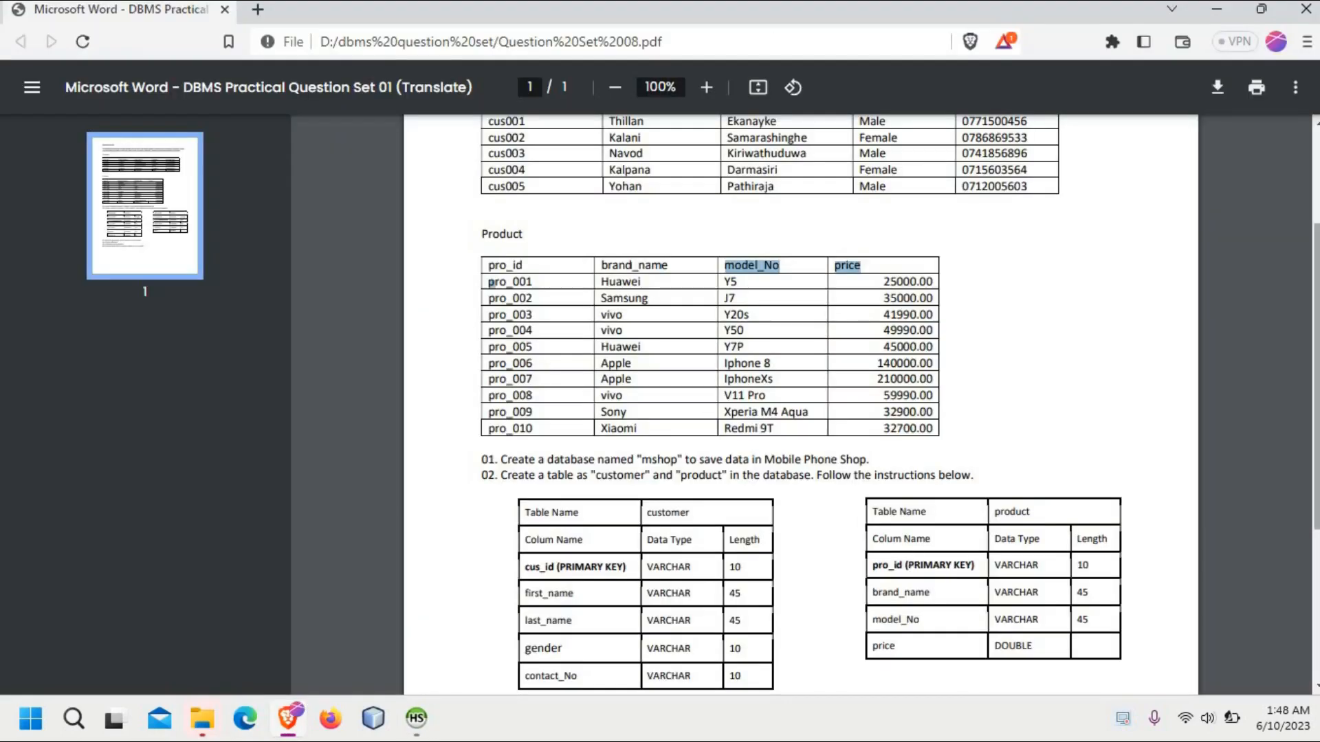
scroll(679, 575, "down", 3)
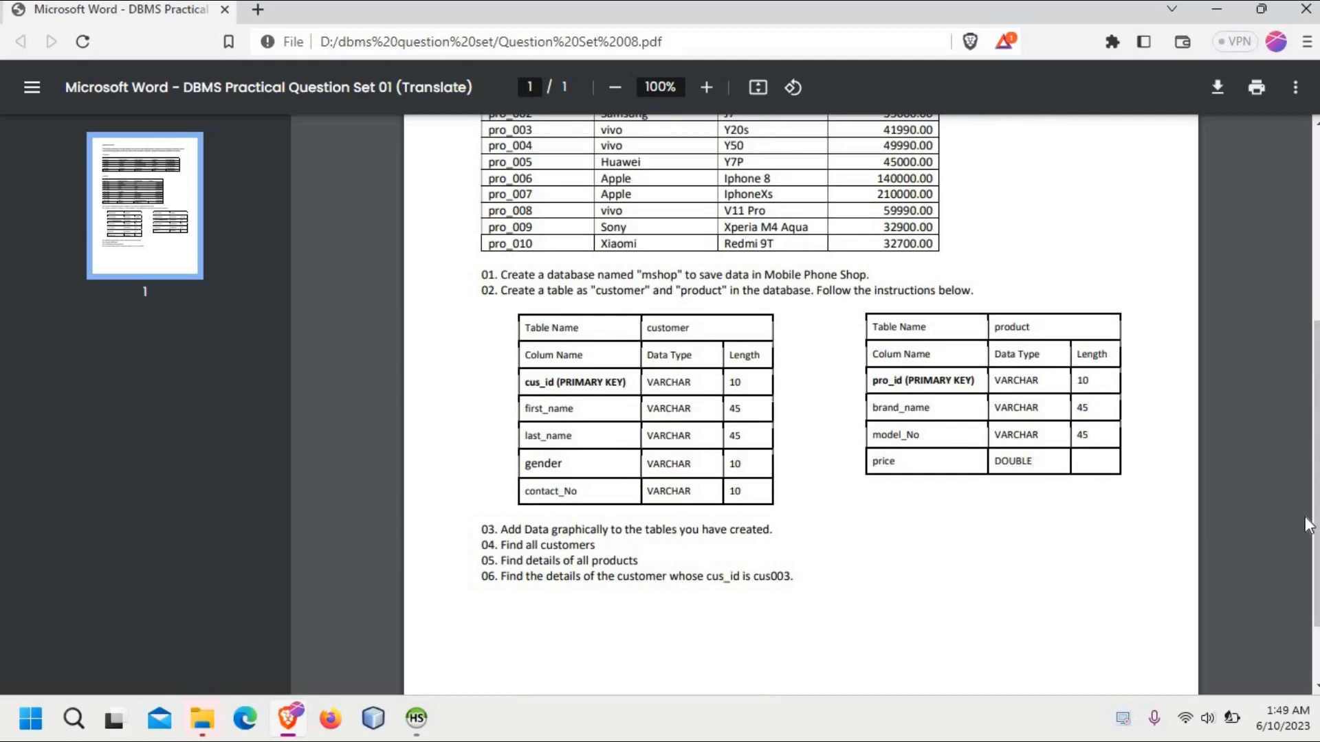
scroll(985, 393, "up", 5)
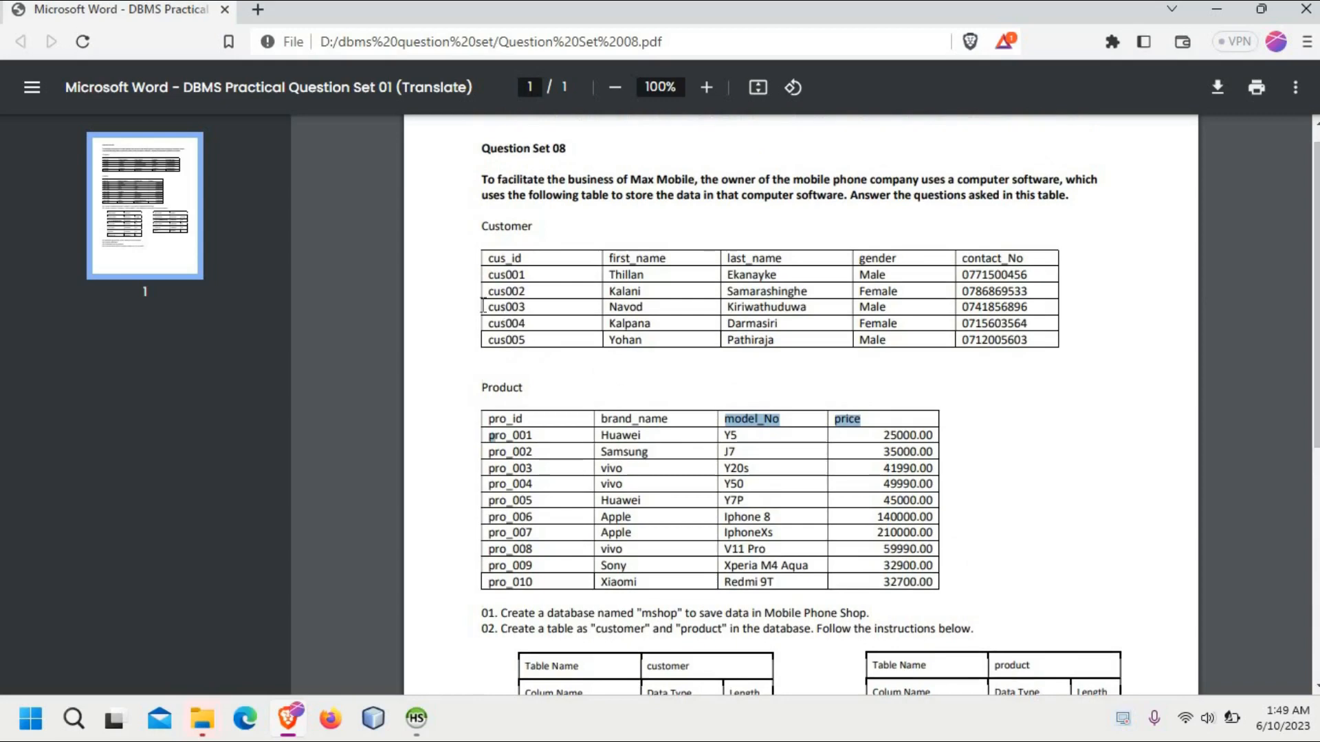
left_click_drag(486, 304, 1042, 306)
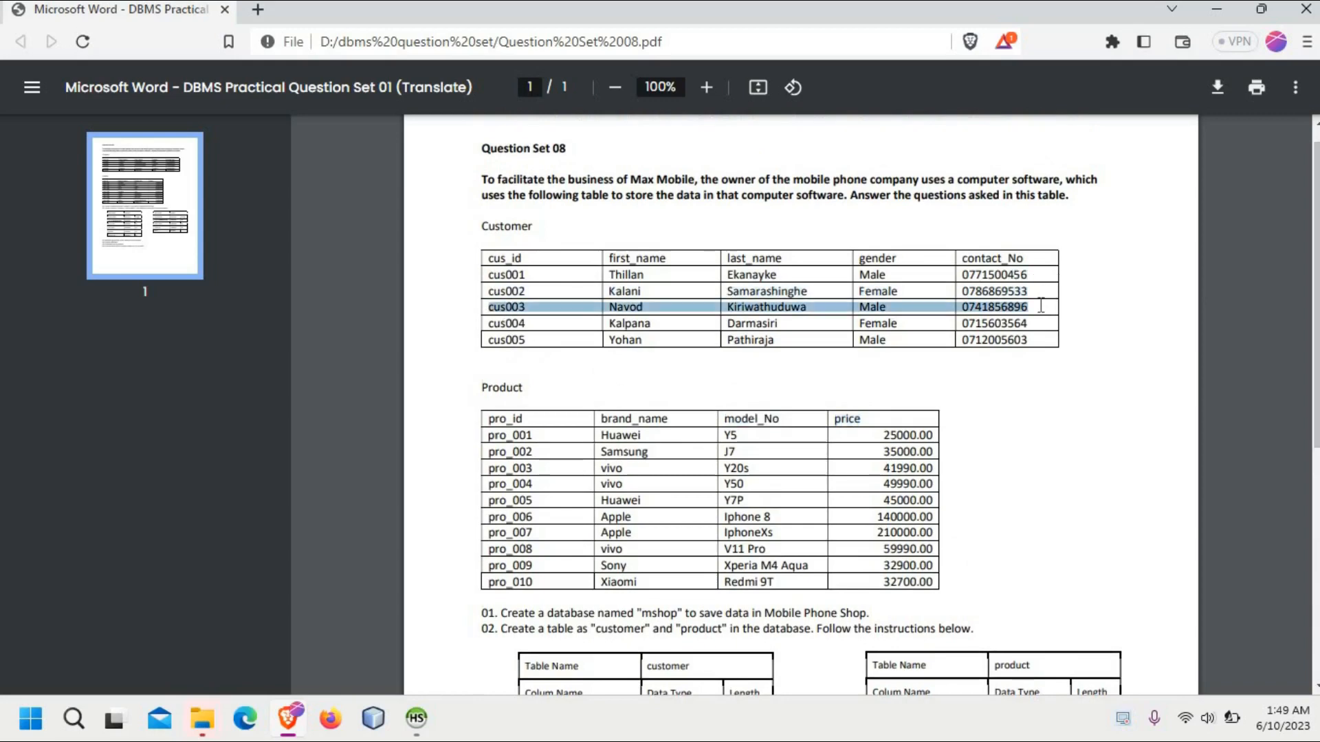
left_click(1295, 86)
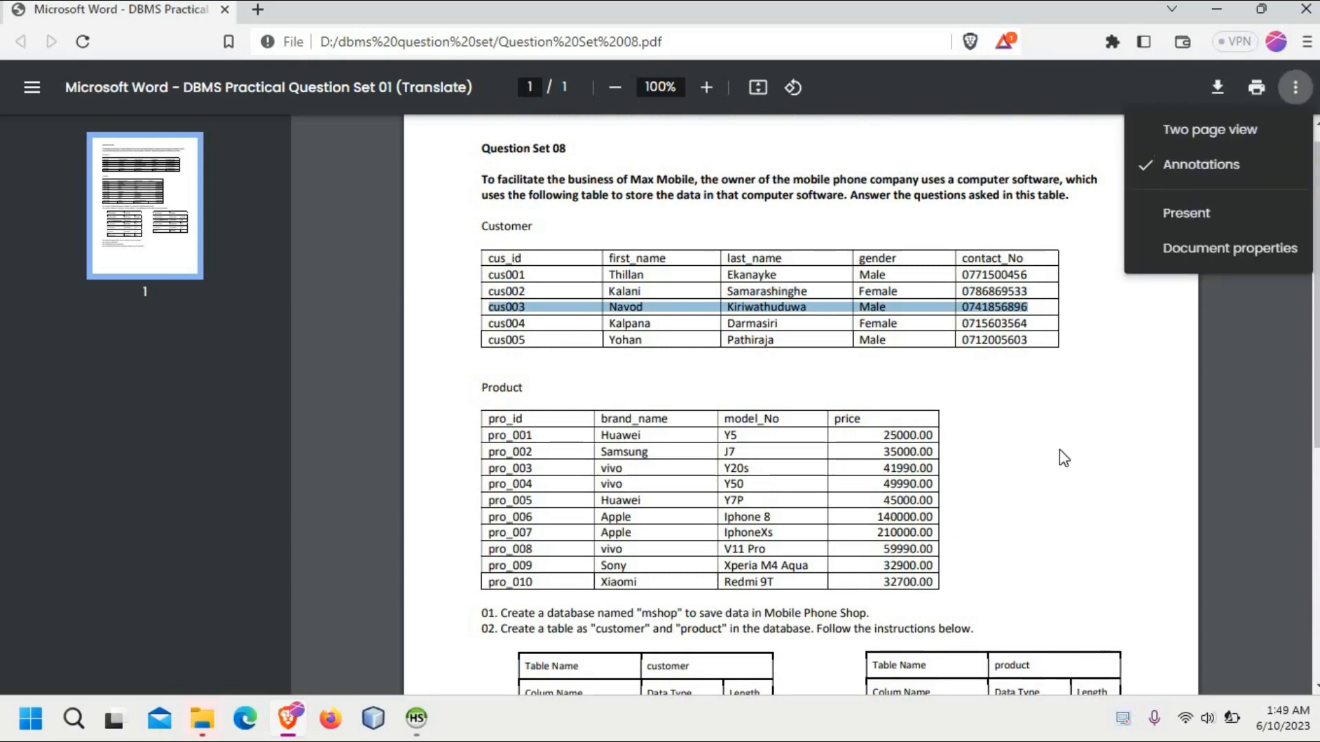
left_click(1096, 417)
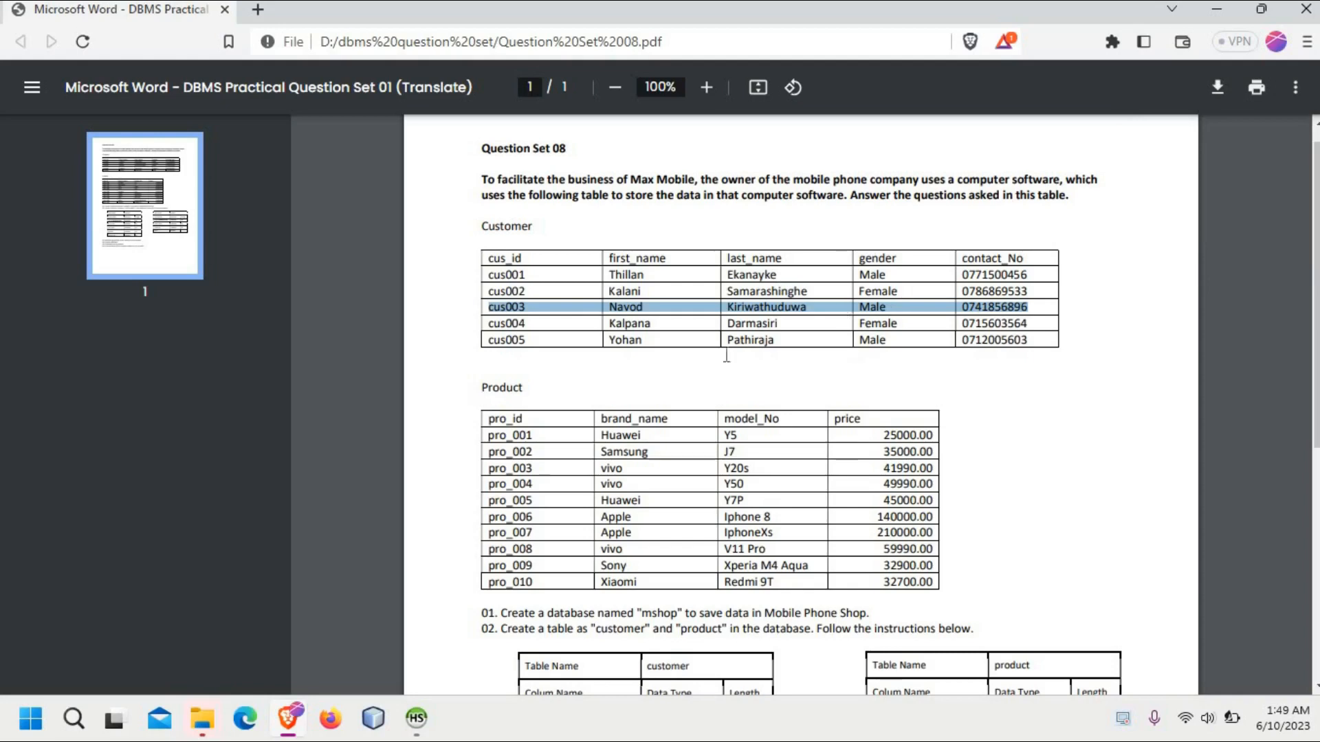
left_click_drag(504, 307, 805, 309)
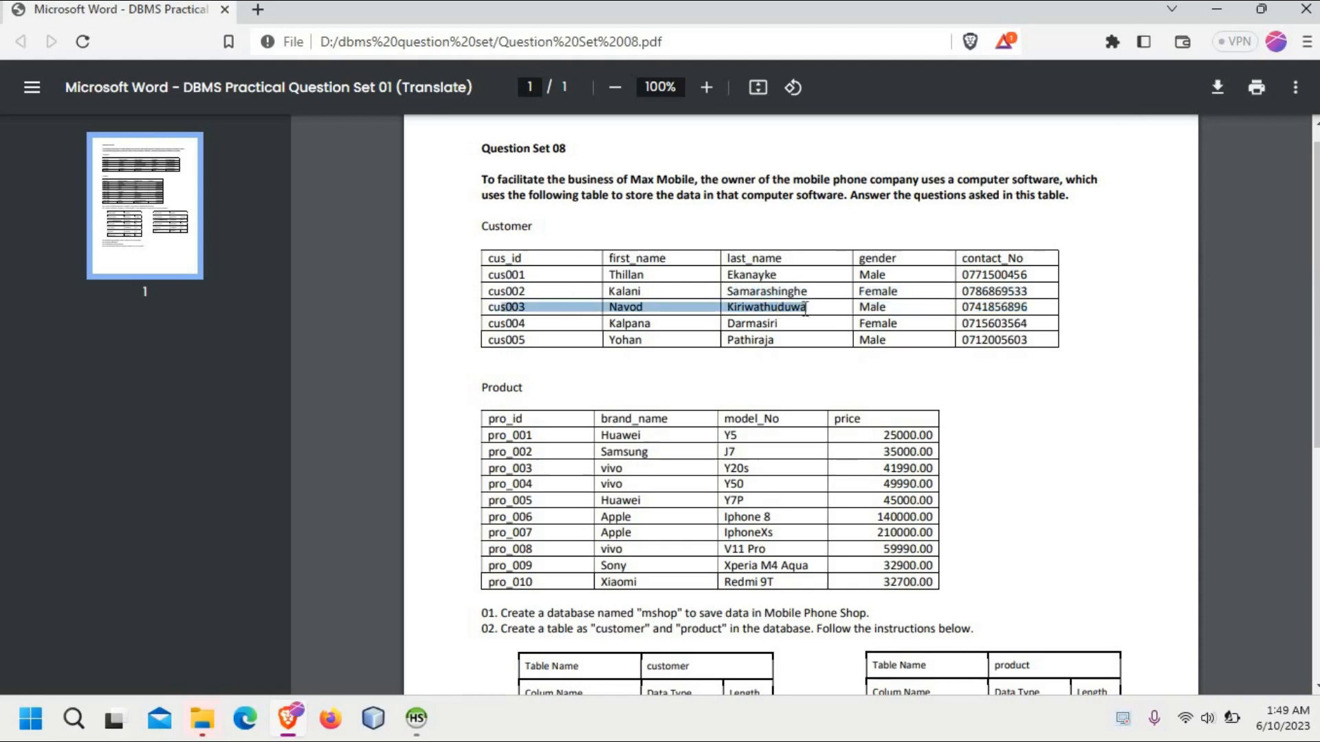
left_click_drag(897, 309, 474, 311)
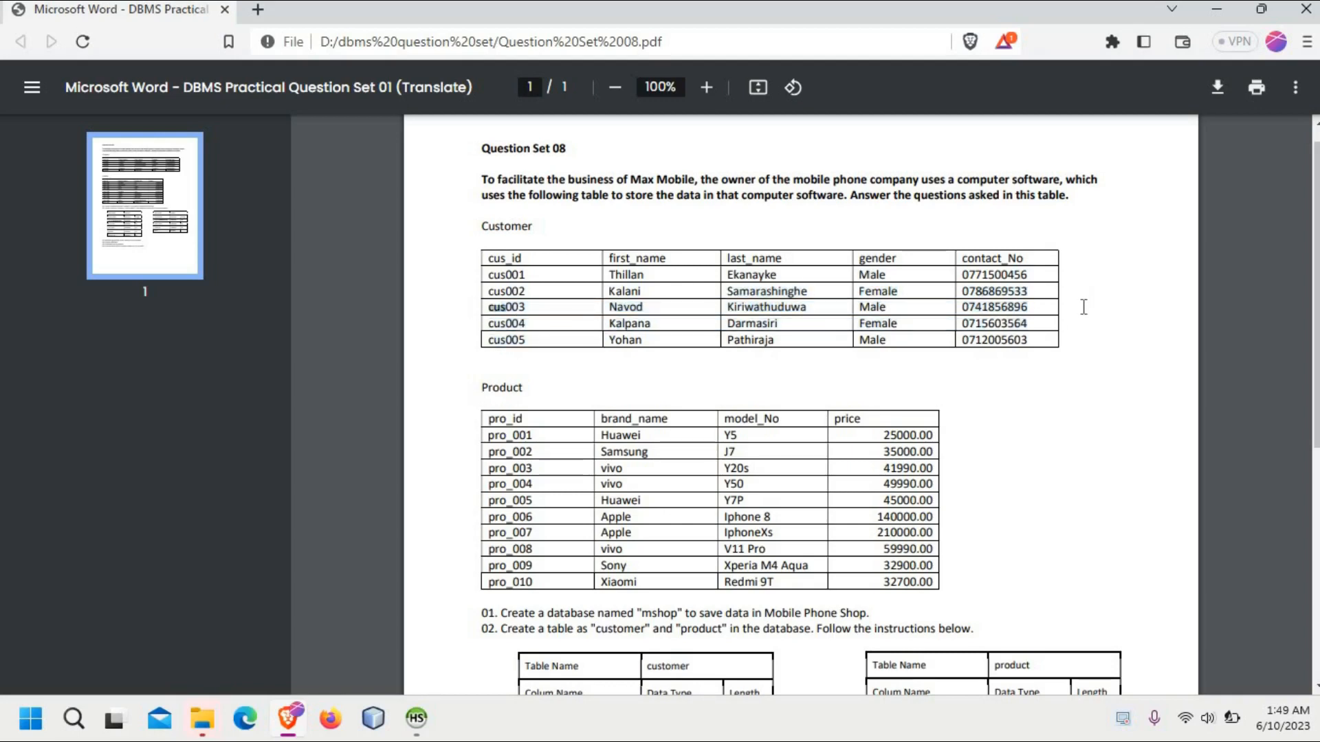
left_click(1218, 20)
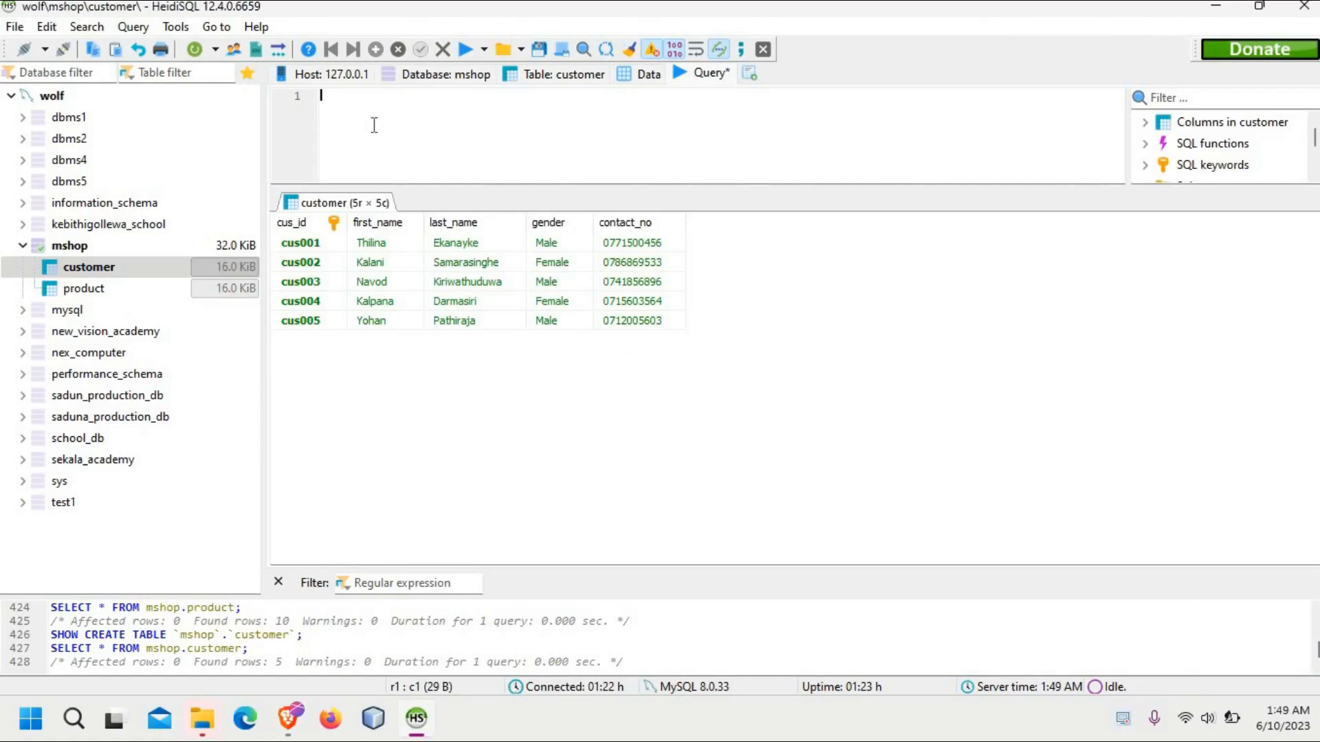
Step: Enter SELECT * FROM mshop.customer in the empty query editor, correcting typing mistakes
type("SELECT *V FORM==")
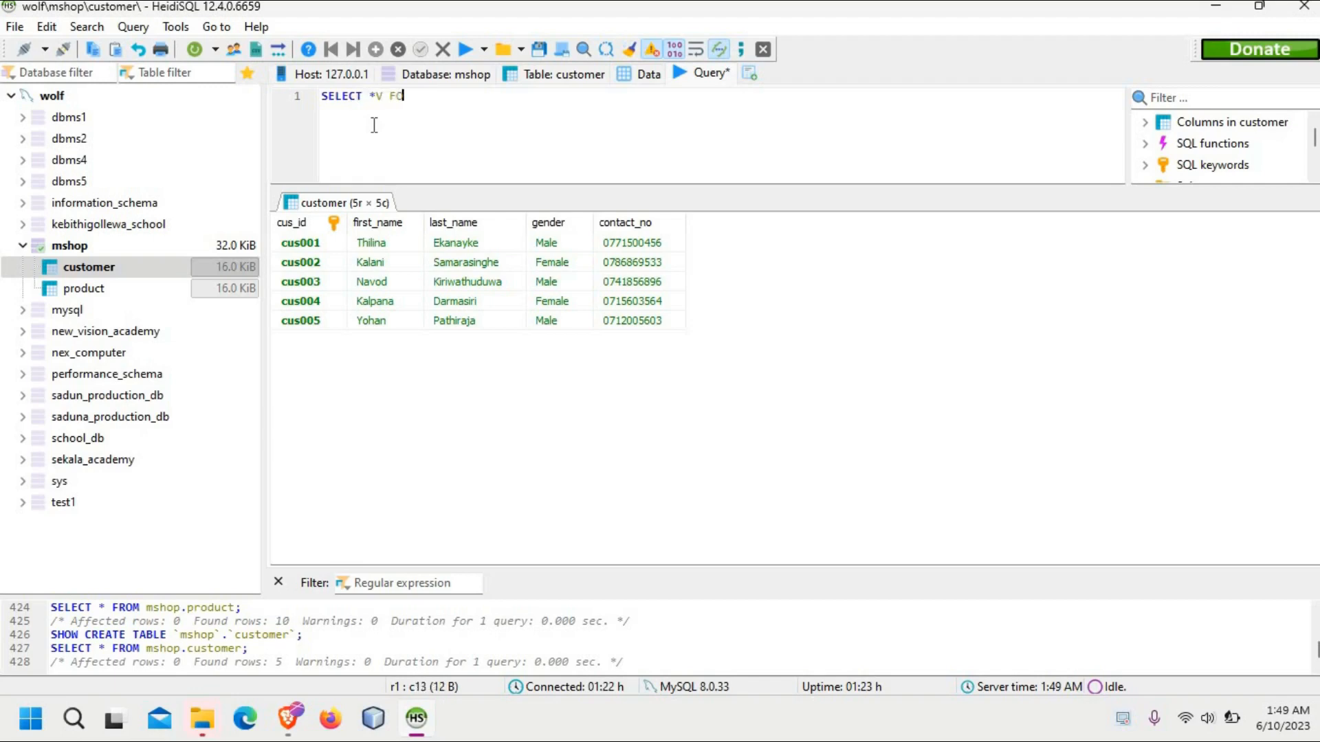
key("BackSpace")
key("BackSpace")
key("BackSpace")
key("BackSpace")
key("BackSpace")
key("BackSpace")
key("BackSpace")
key("BackSpace")
key("BackSpace")
type("* FROM mshop.customer")
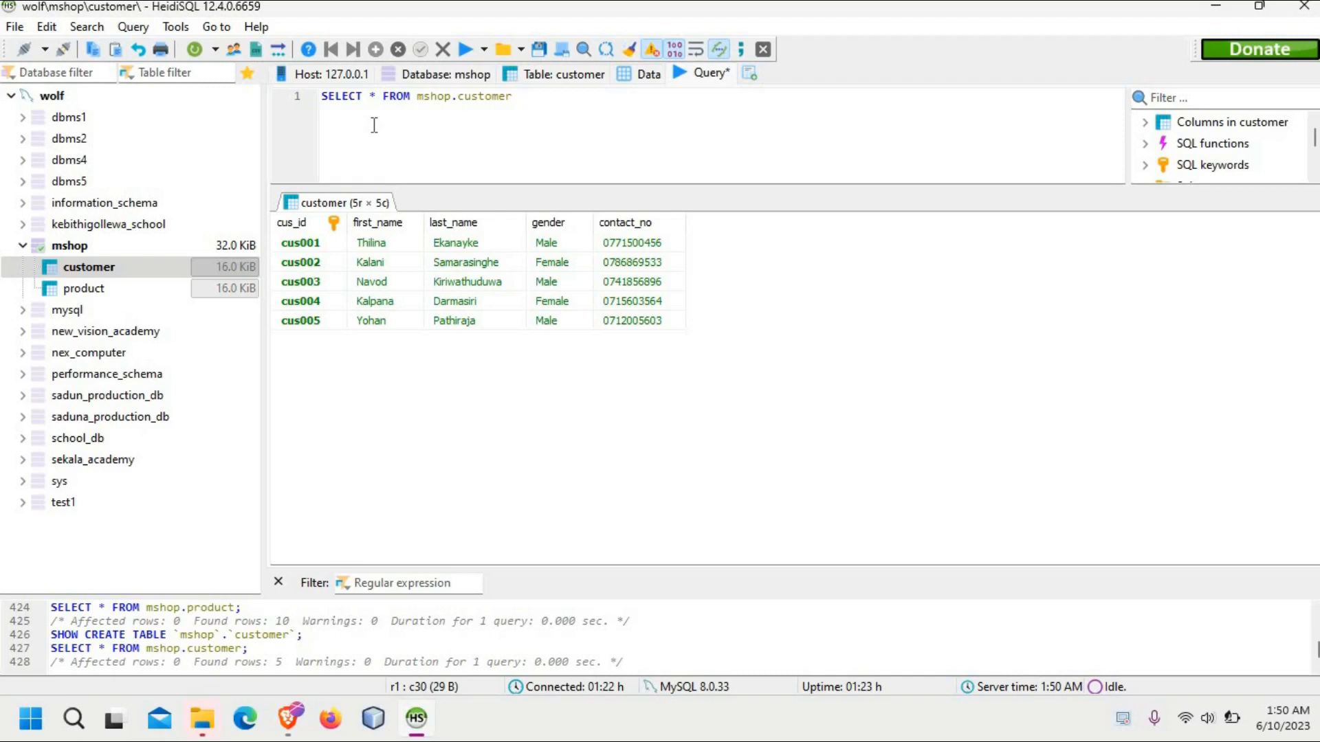
Step: Append a WHERE clause to the mshop.customer query and start its backtick-quoted column name with cus_
type("WHERE")
key("BackSpace")
key("BackSpace")
key("BackSpace")
type("ETRE")
key("BackSpace")
key("BackSpace")
key("BackSpace")
key("BackSpace")
type("RE ")
type("c")
key("BackSpace")
type("`cus")
type("_")
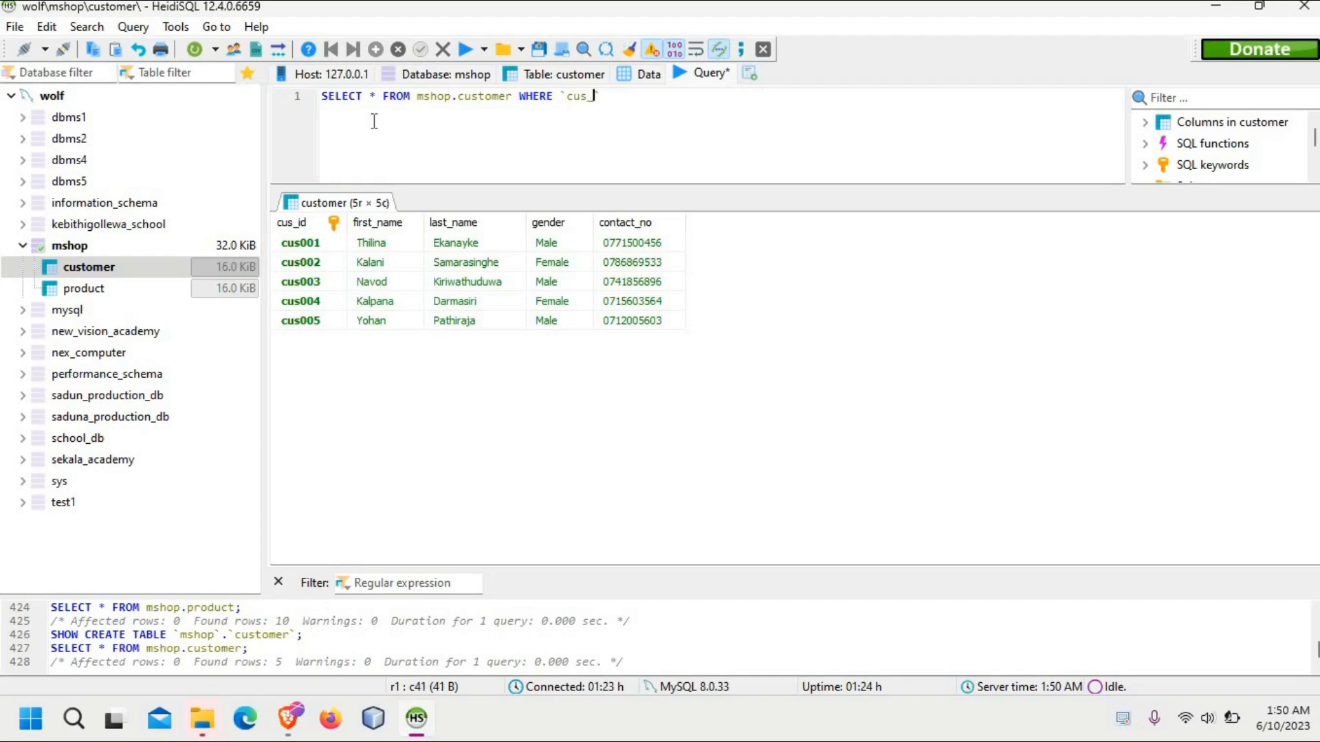
Step: Check the customer table's column definitions and data for the exact column name, and return to the query
left_click(539, 75)
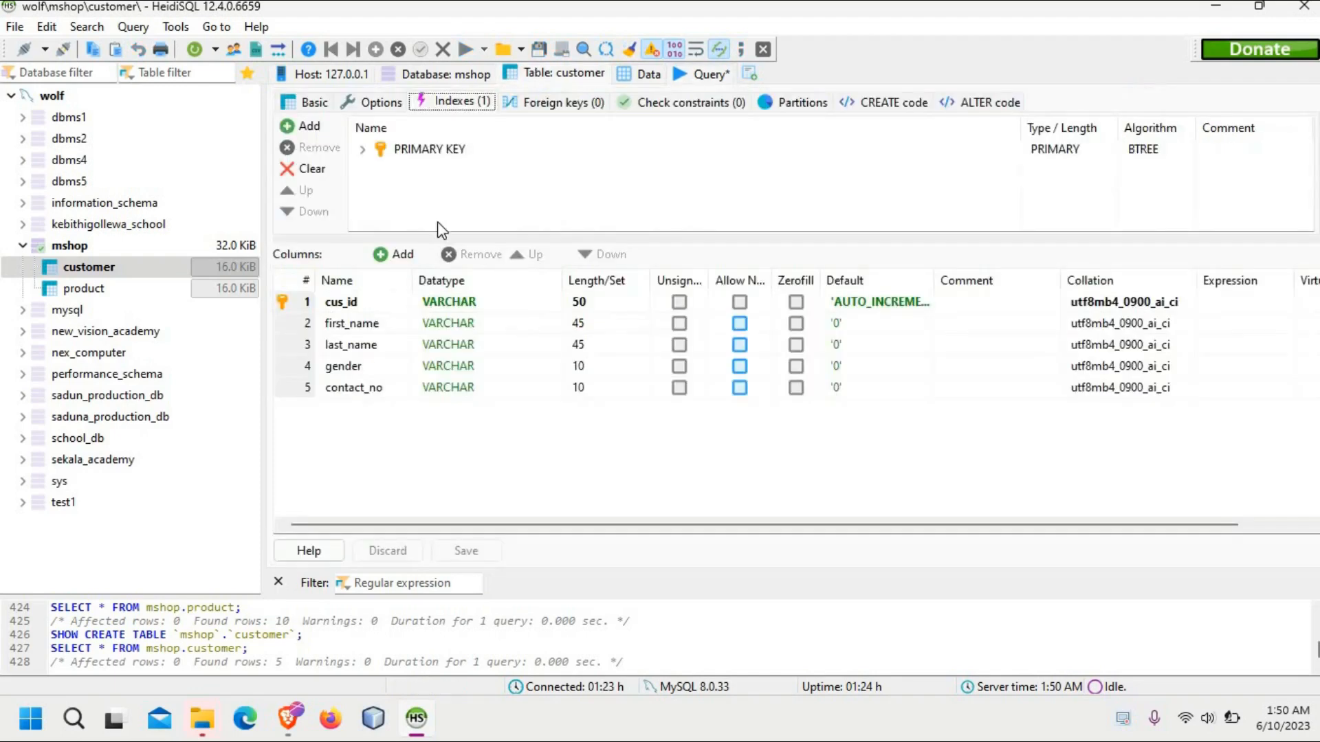
left_click(641, 77)
left_click(708, 74)
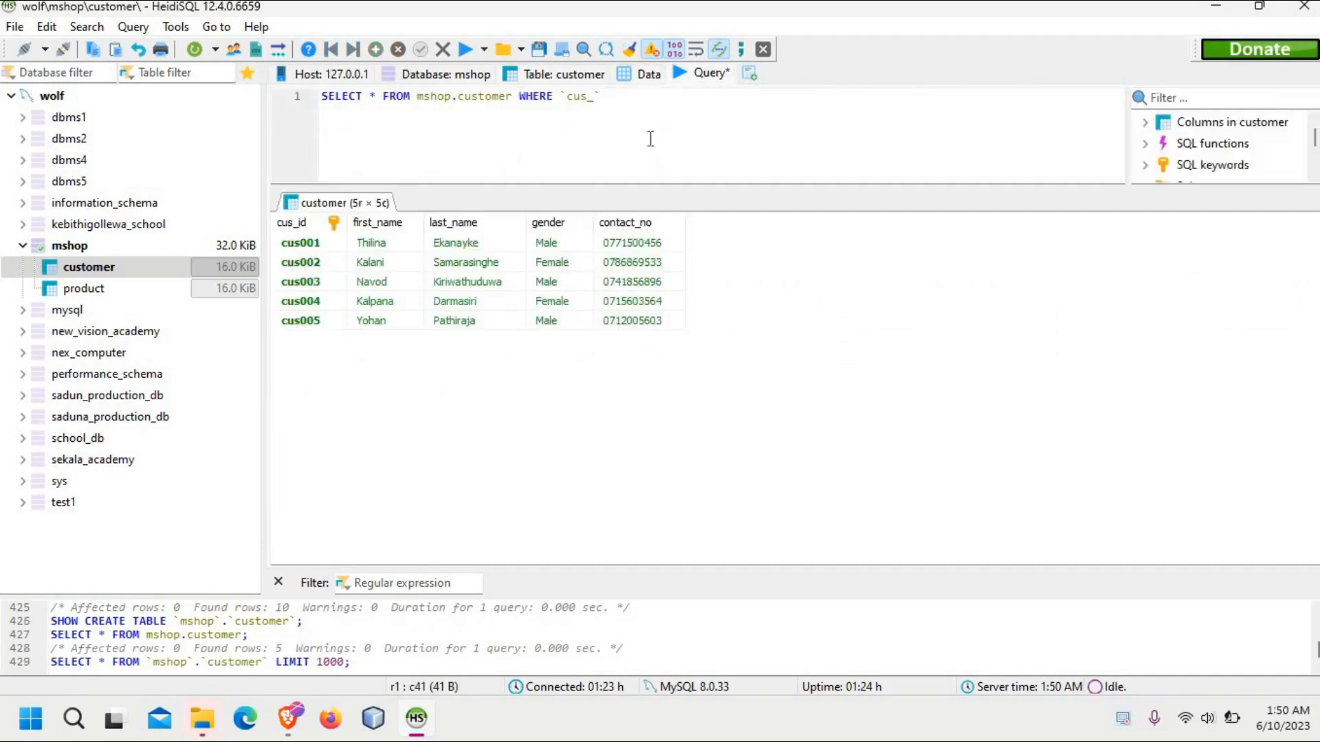
Step: Complete the condition as `cus_id`='cus003' and end the statement with a semicolon
type("is")
key("BackSpace")
type("d")
key("Right")
type("=''")
key("Left")
type("cus003';")
Step: Review the finished statement's asterisk, table name and WHERE condition
left_click(378, 98)
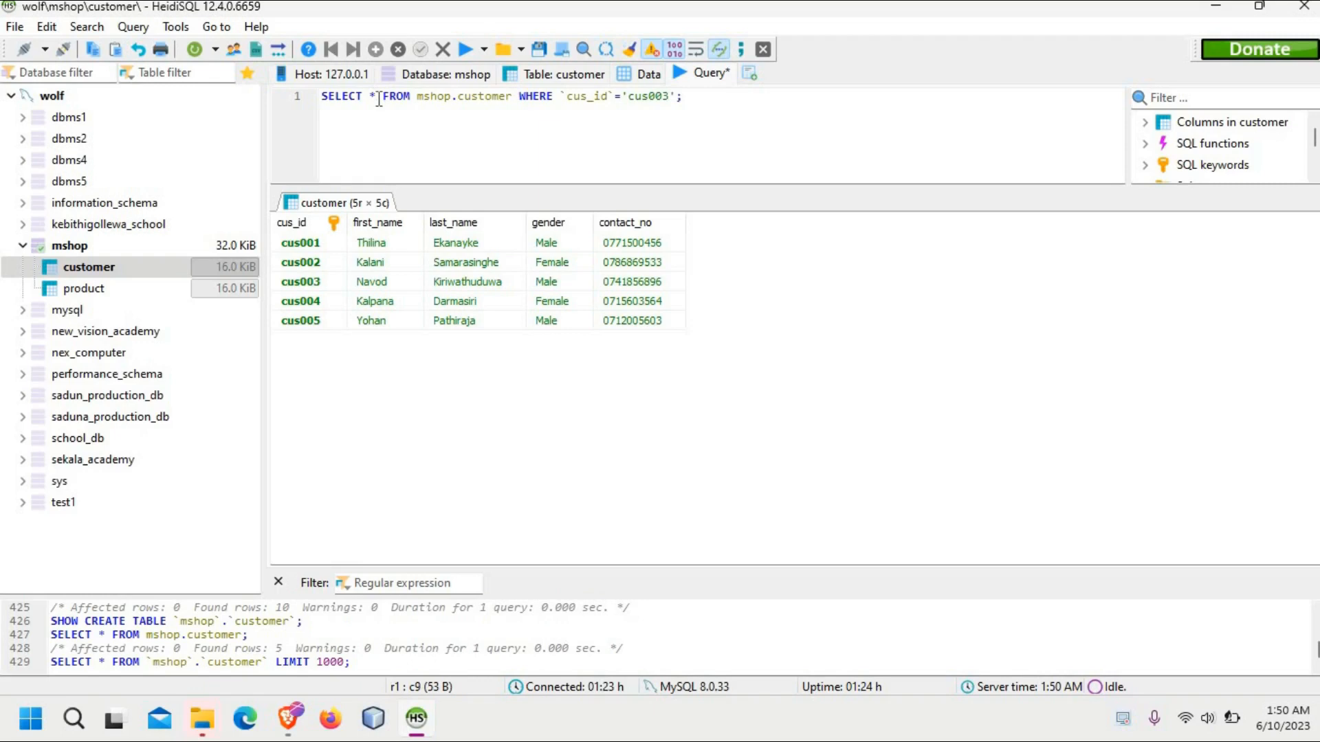
mouse_move(377, 99)
left_mouse_down()
mouse_move(356, 100)
mouse_move(372, 100)
left_mouse_up()
left_click(670, 96)
left_click(376, 96)
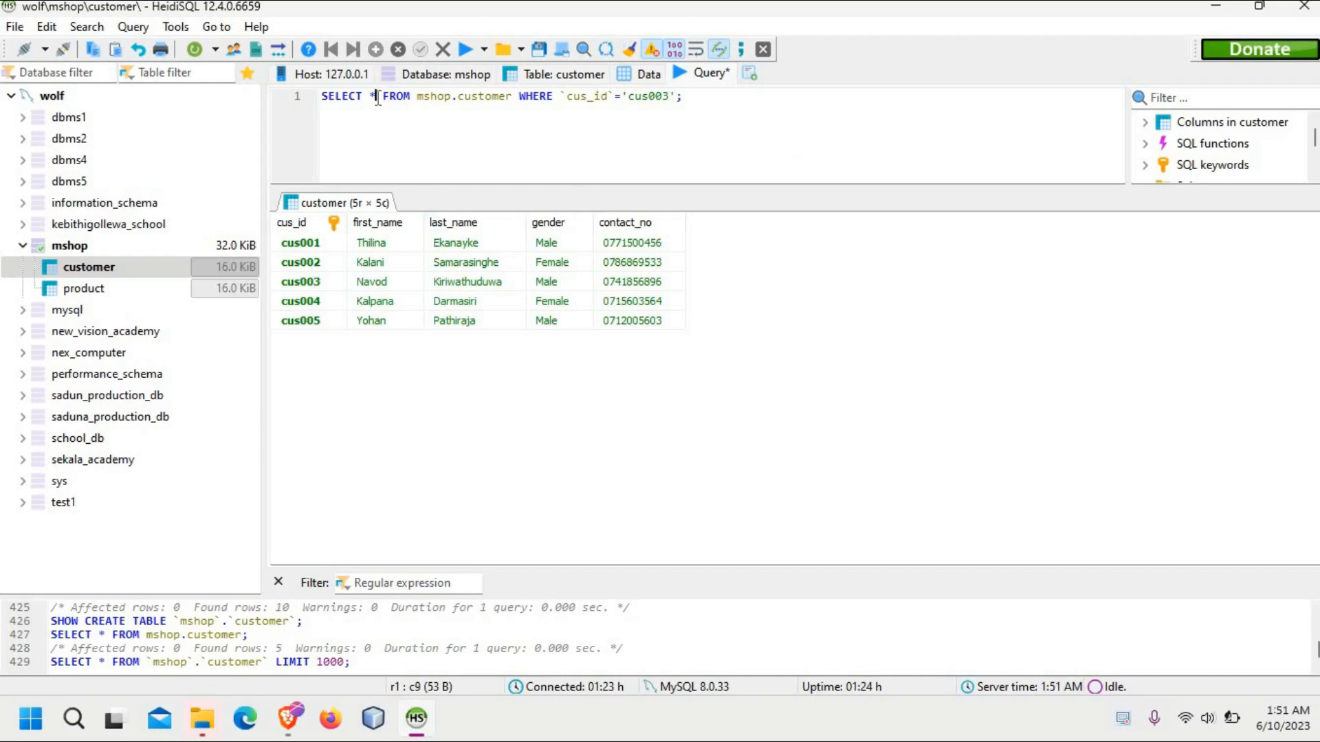
left_click(413, 96)
left_click(553, 97)
left_click(704, 100)
left_click(376, 95)
left_click(695, 99)
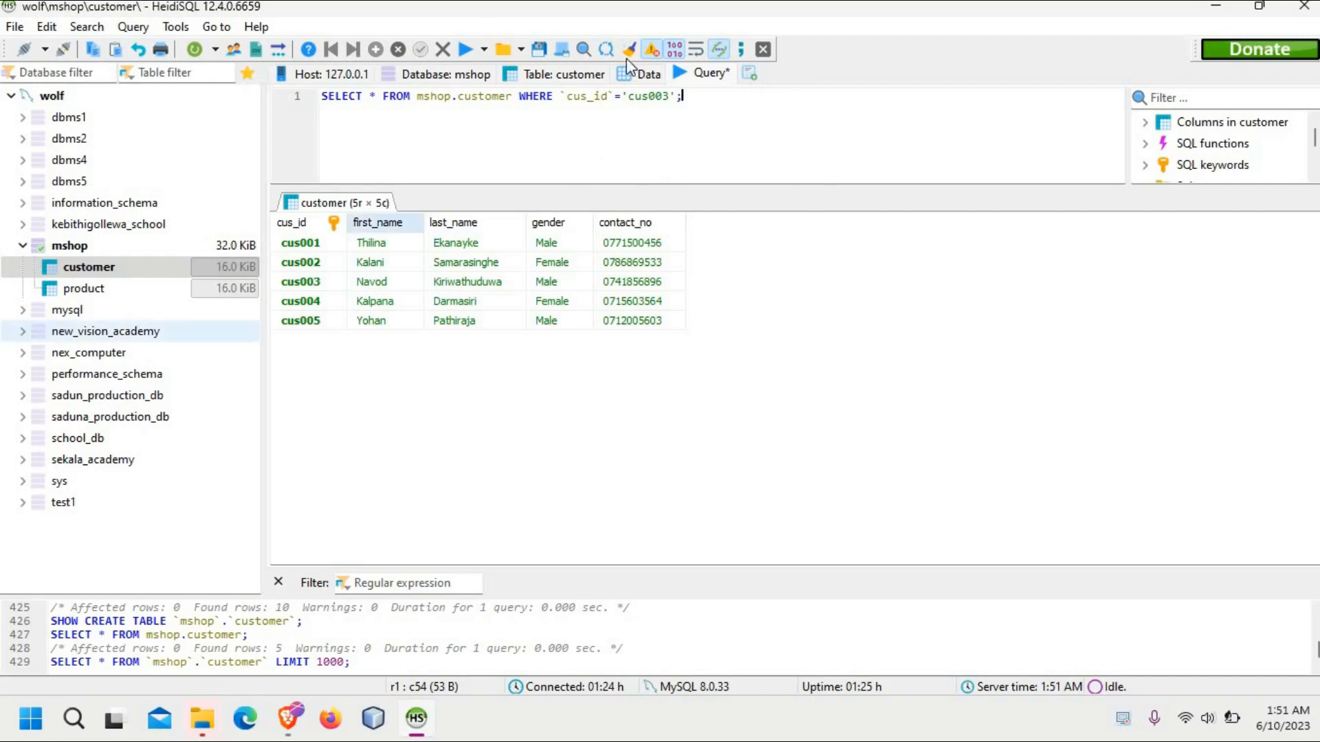
Step: Run the SELECT statement to find the customer with cus_id cus003
left_click(463, 51)
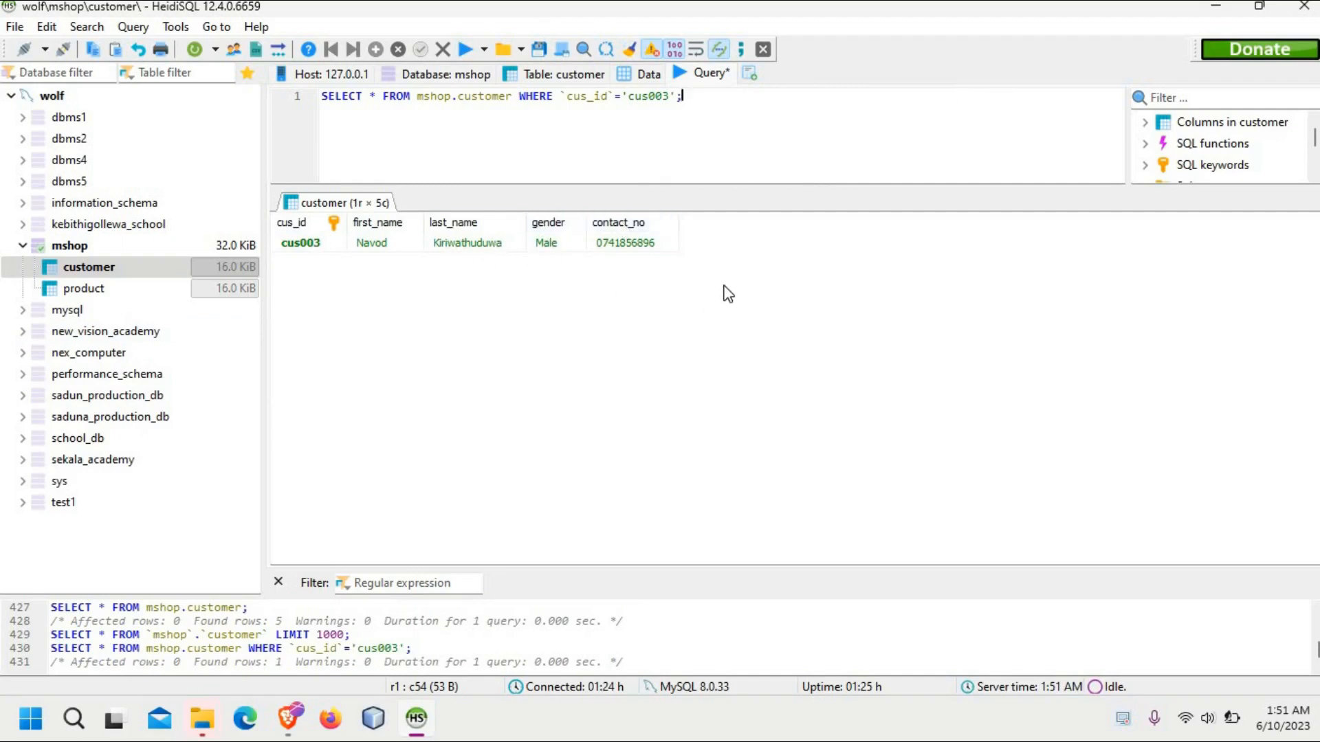
left_click_drag(725, 286, 1014, 191)
Step: Switch to the question PDF in Brave and look through the table specifications and the task list
mouse_move(289, 711)
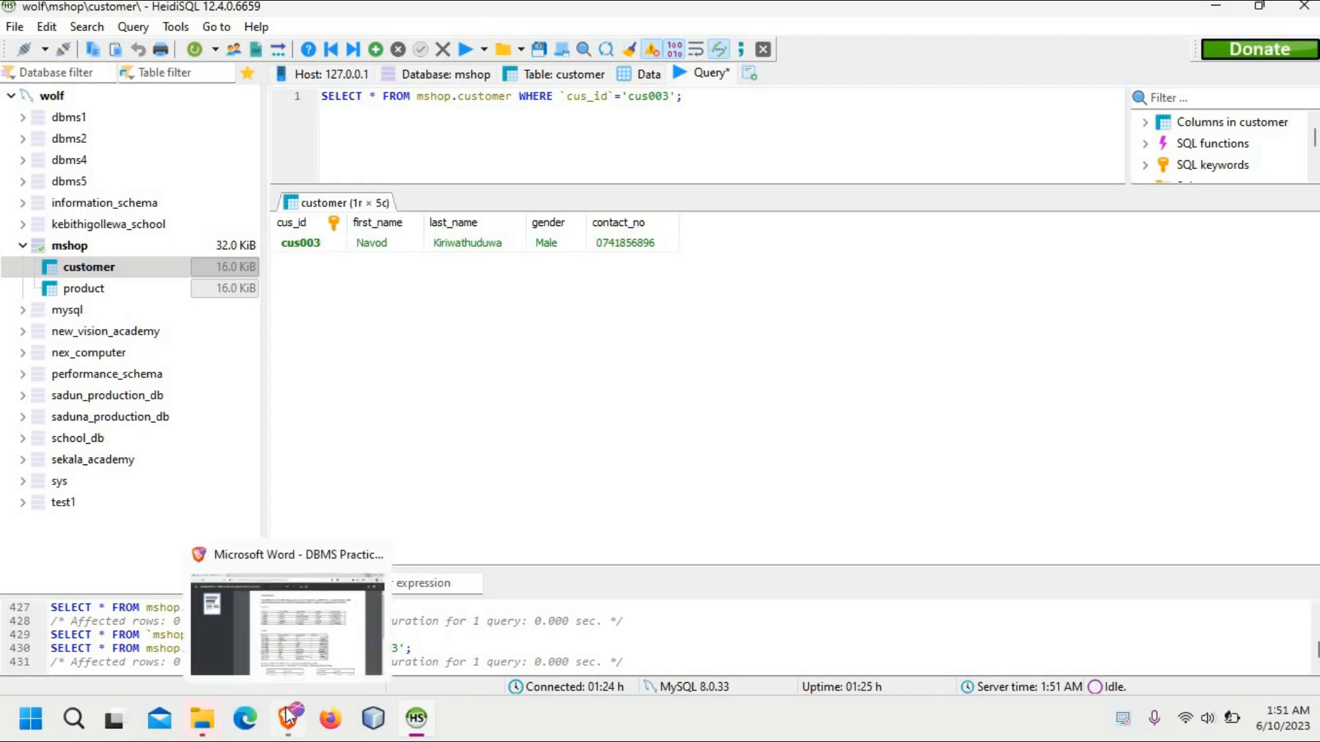
left_click(282, 599)
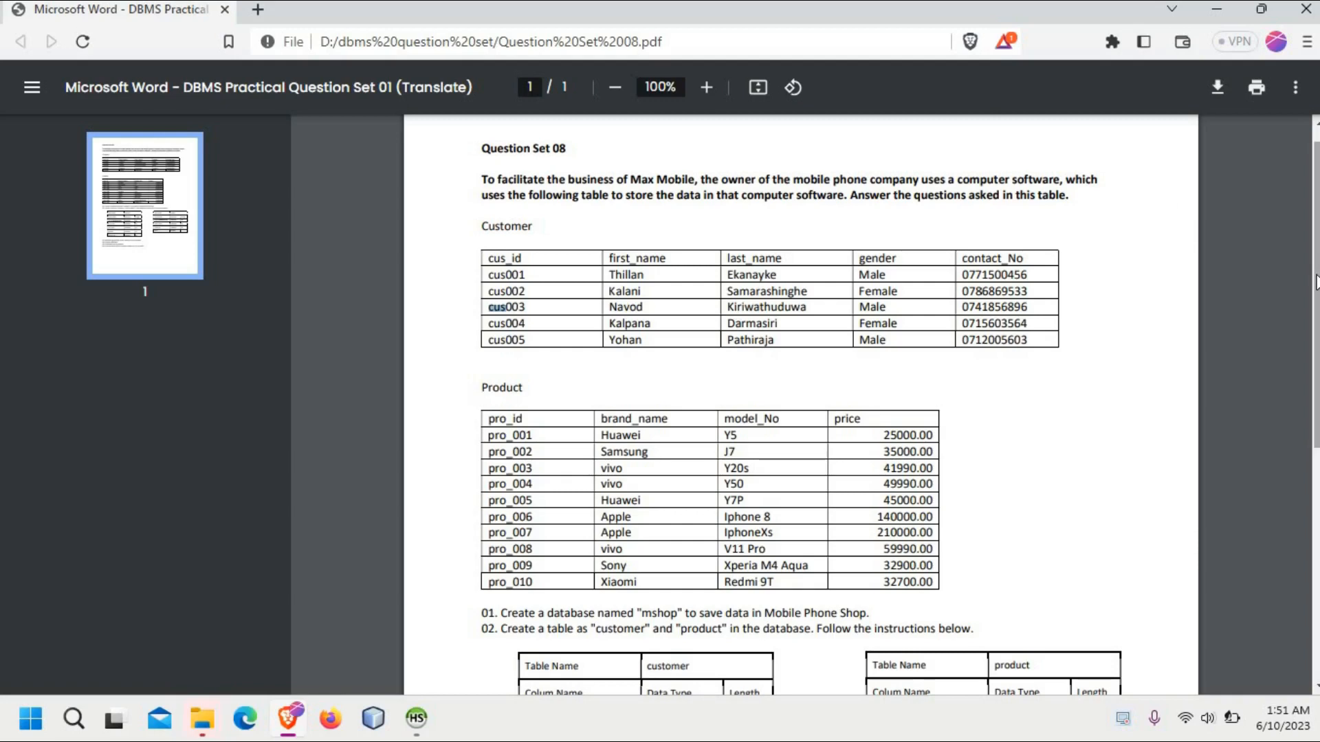
left_click_drag(1315, 280, 1306, 388)
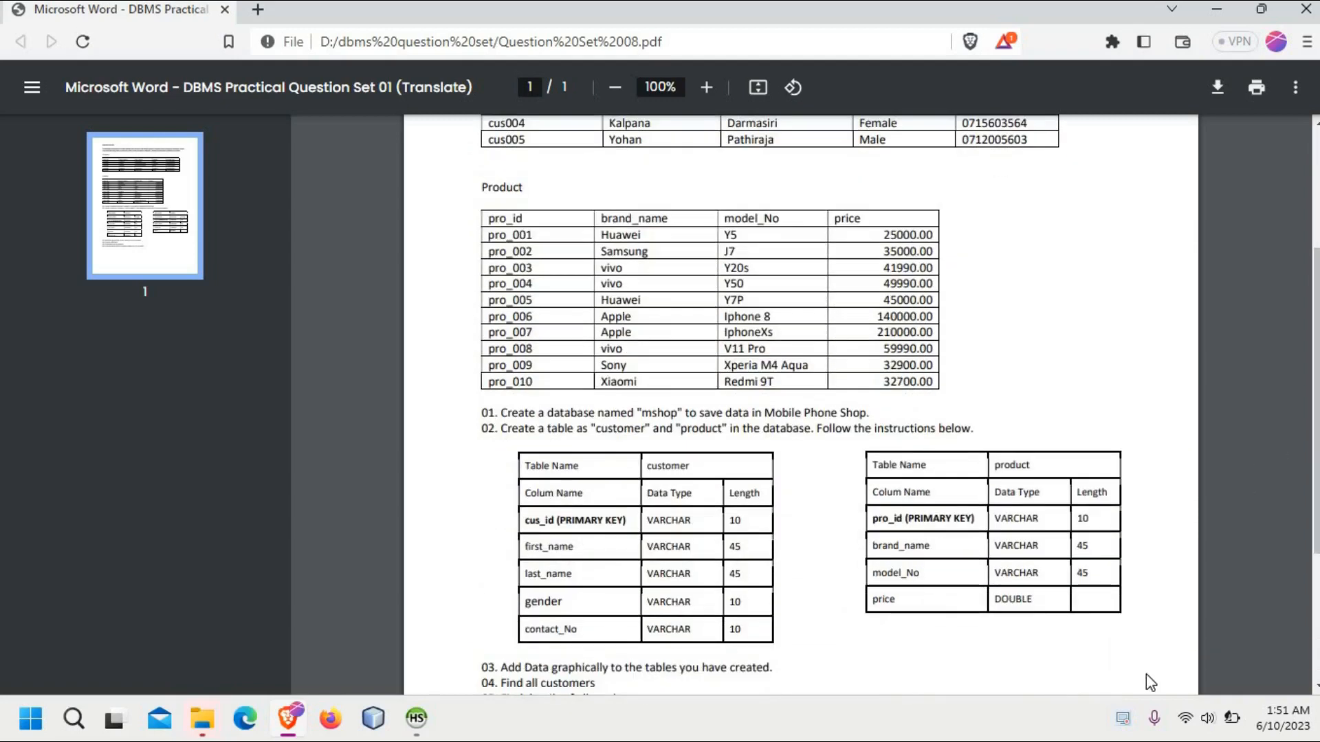
left_click(1121, 721)
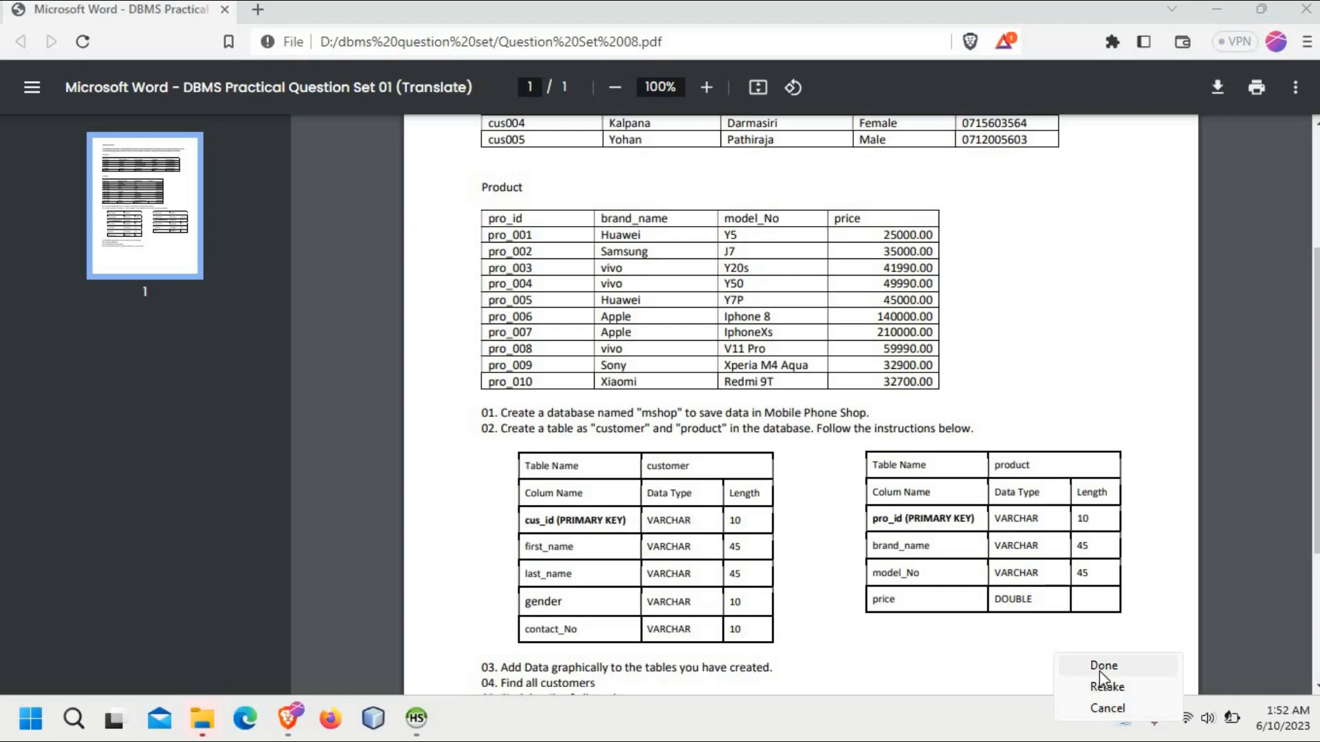